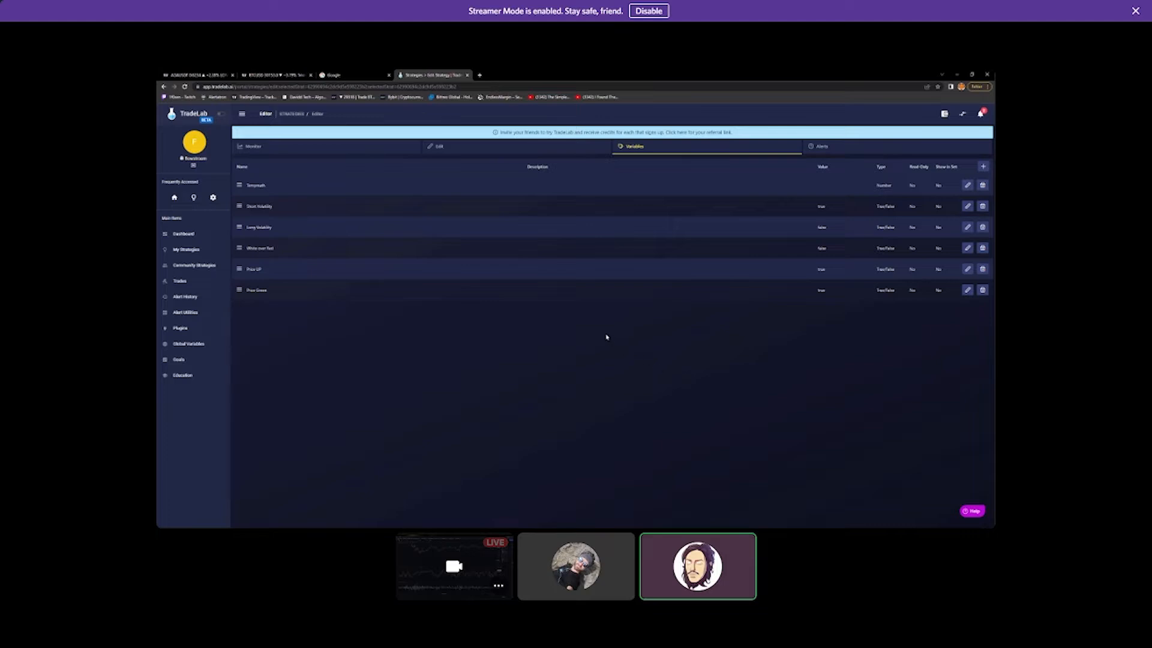
Add a new strategy variable of type Number and name it "Open Var"
left_click(983, 166)
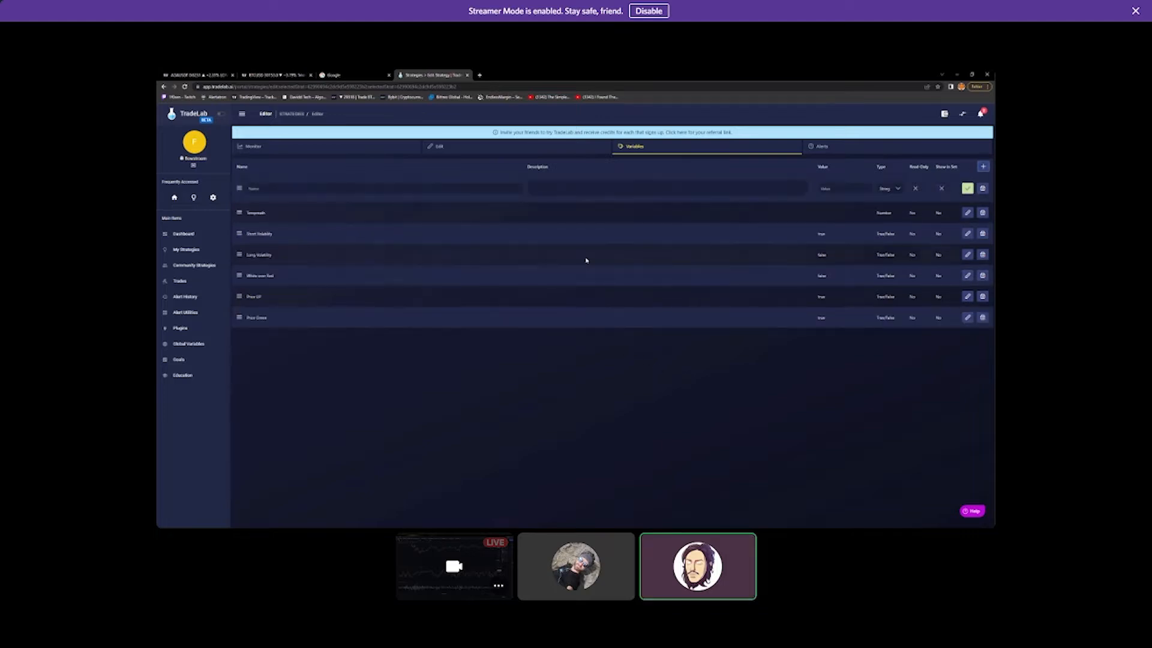
left_click(898, 190)
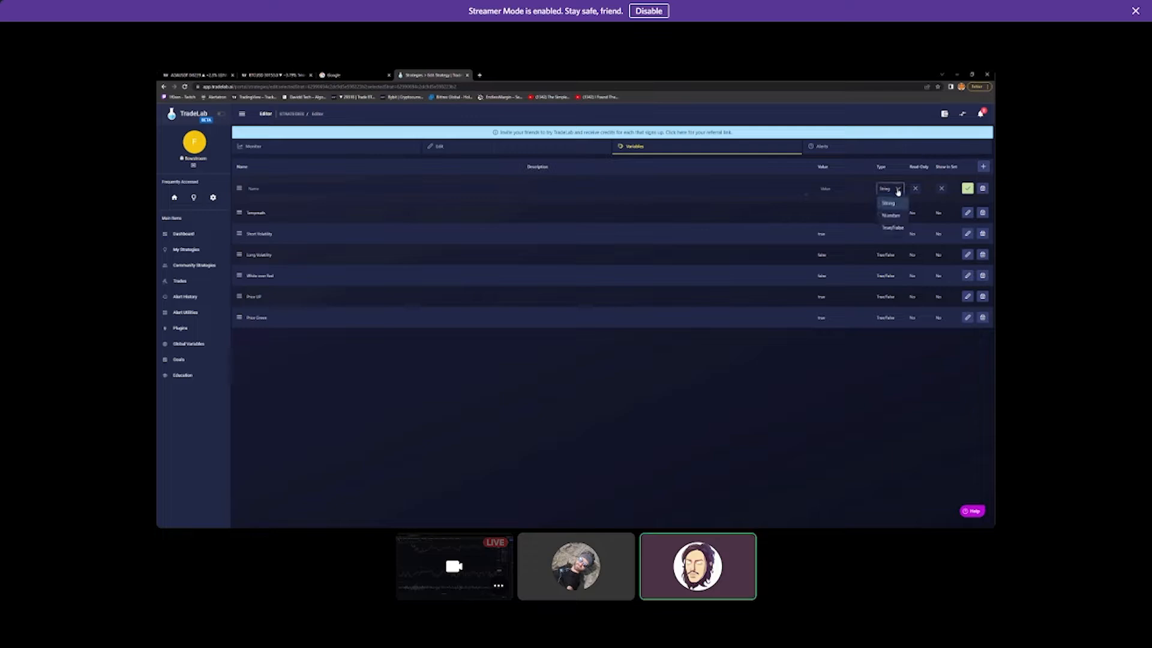
left_click(891, 214)
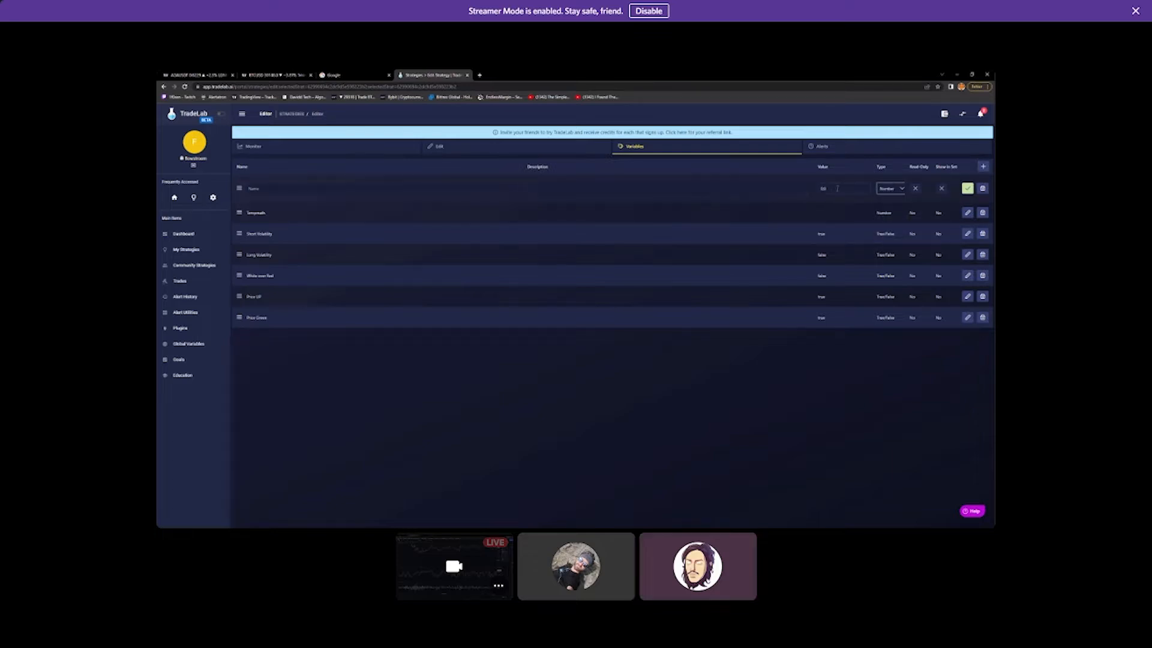
left_click(838, 188)
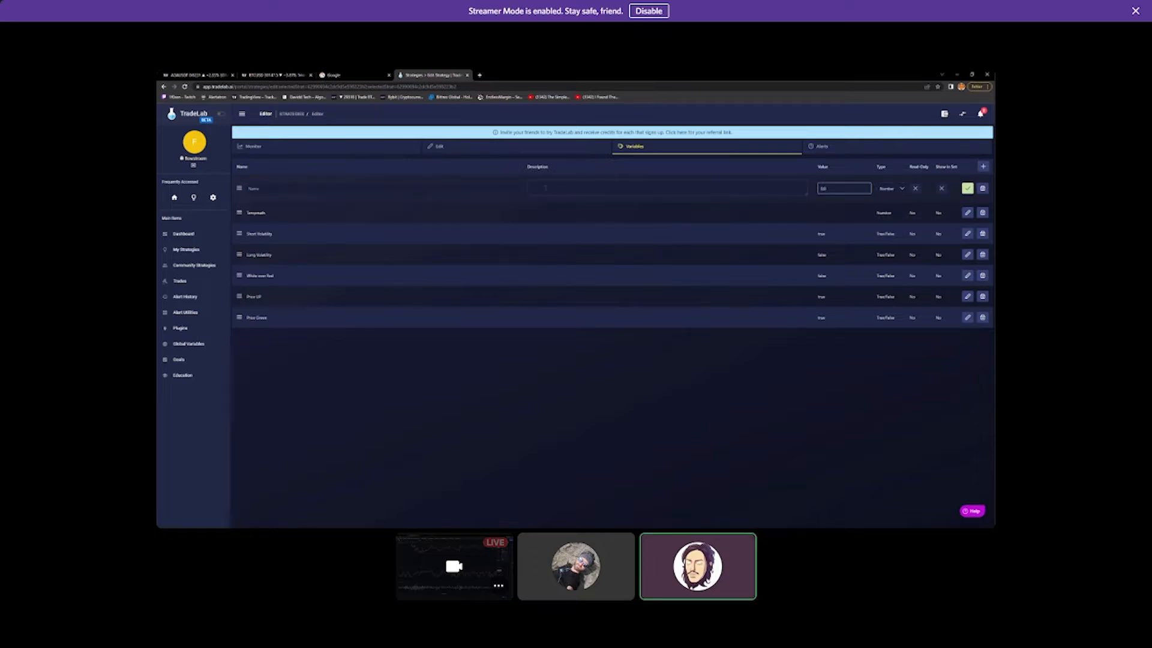
left_click(382, 186)
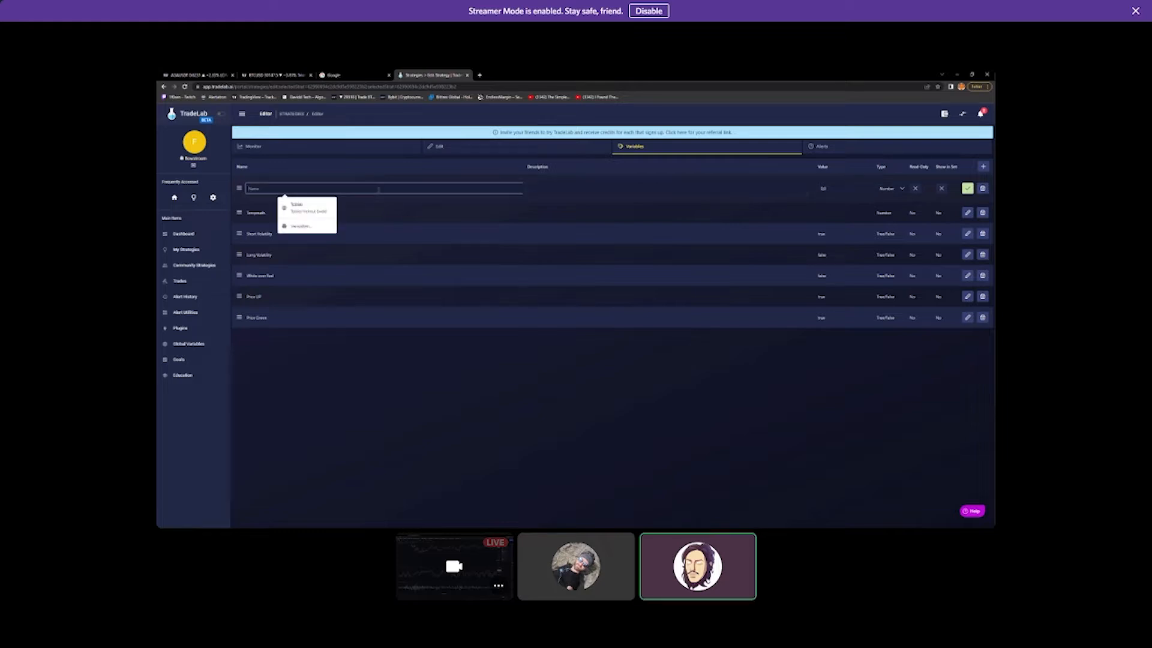
left_click(331, 189)
type("Op")
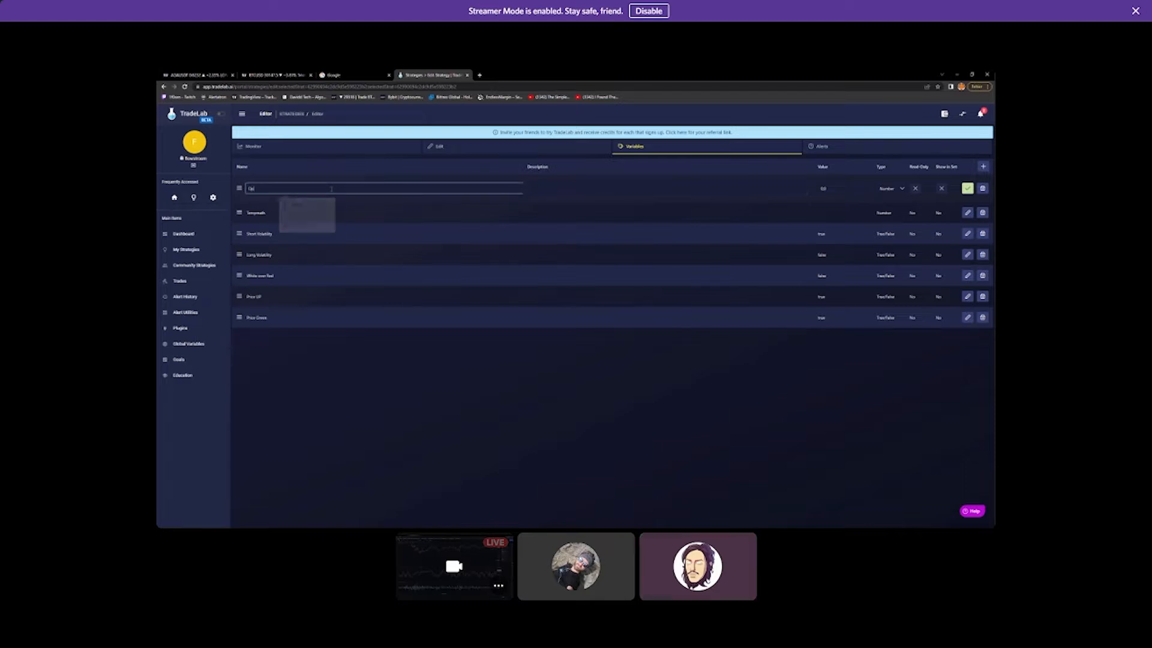
type("en Vol")
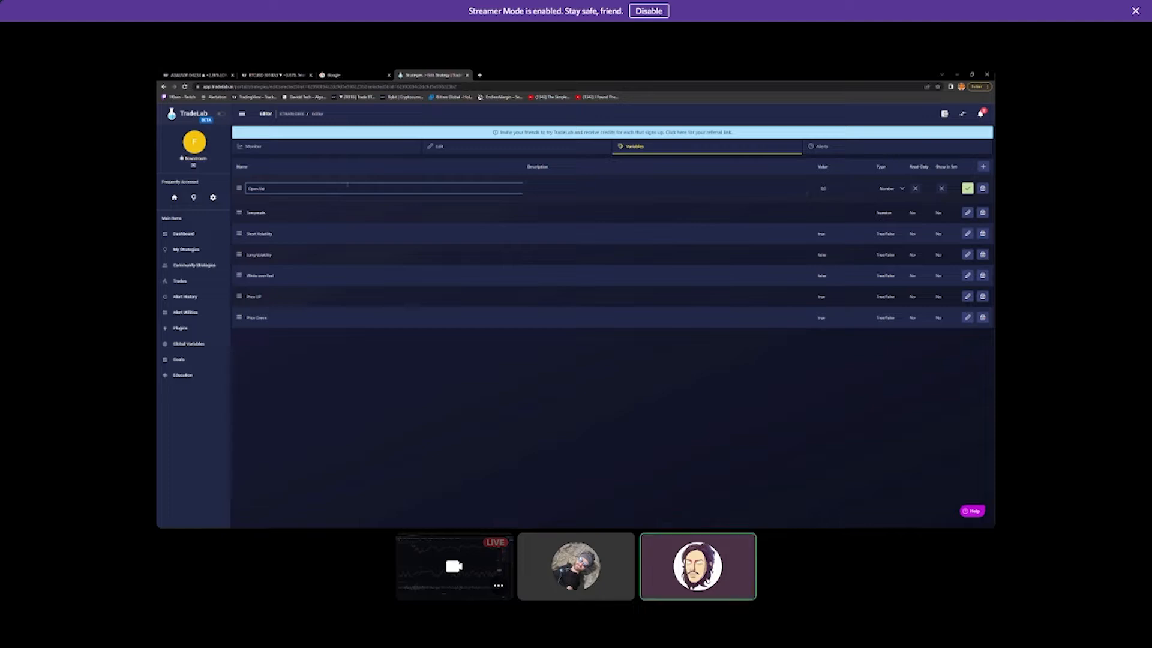
left_click(835, 204)
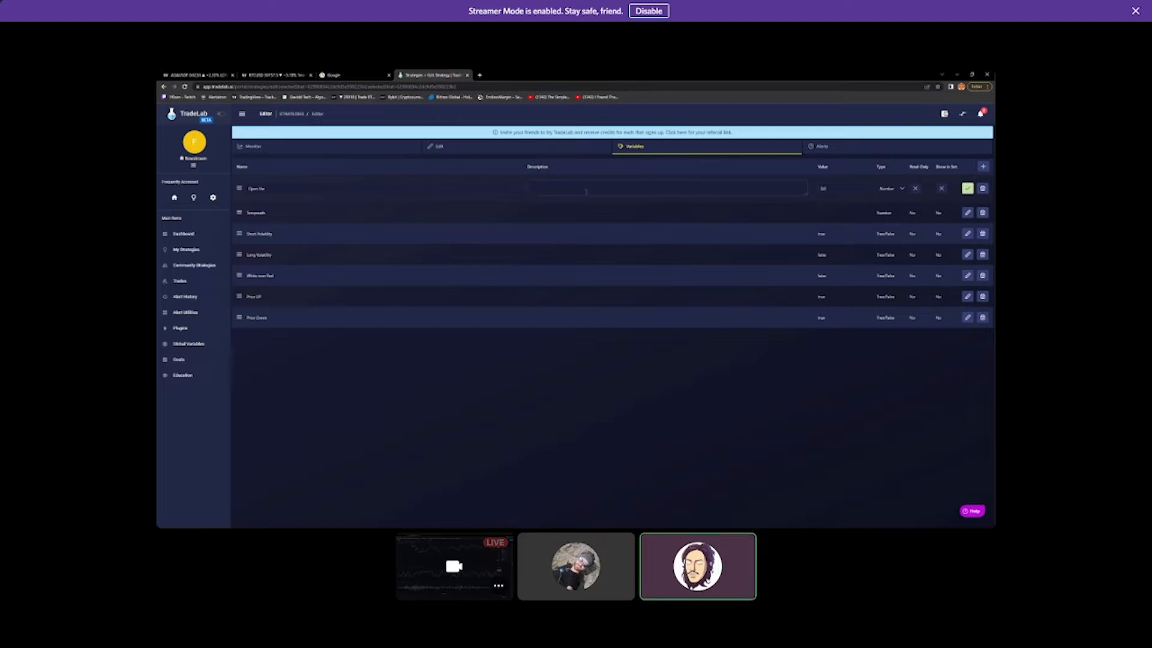
Describe the Open Var variable as "Open price @ bar send from alert" and save it
left_click(586, 191)
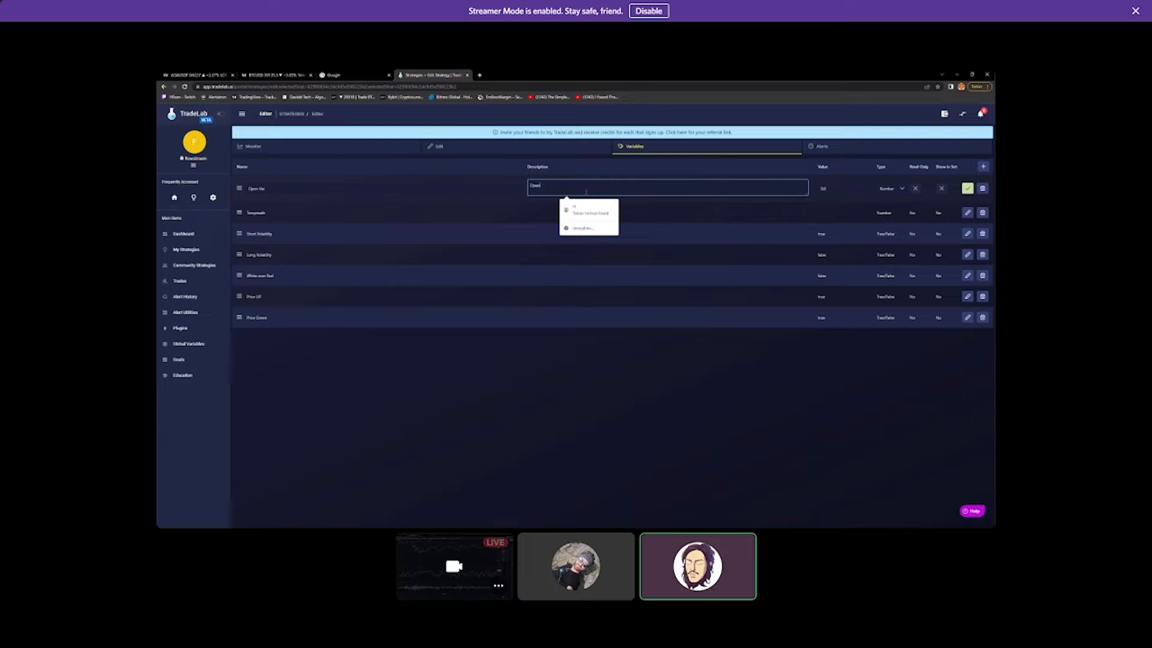
type("sel")
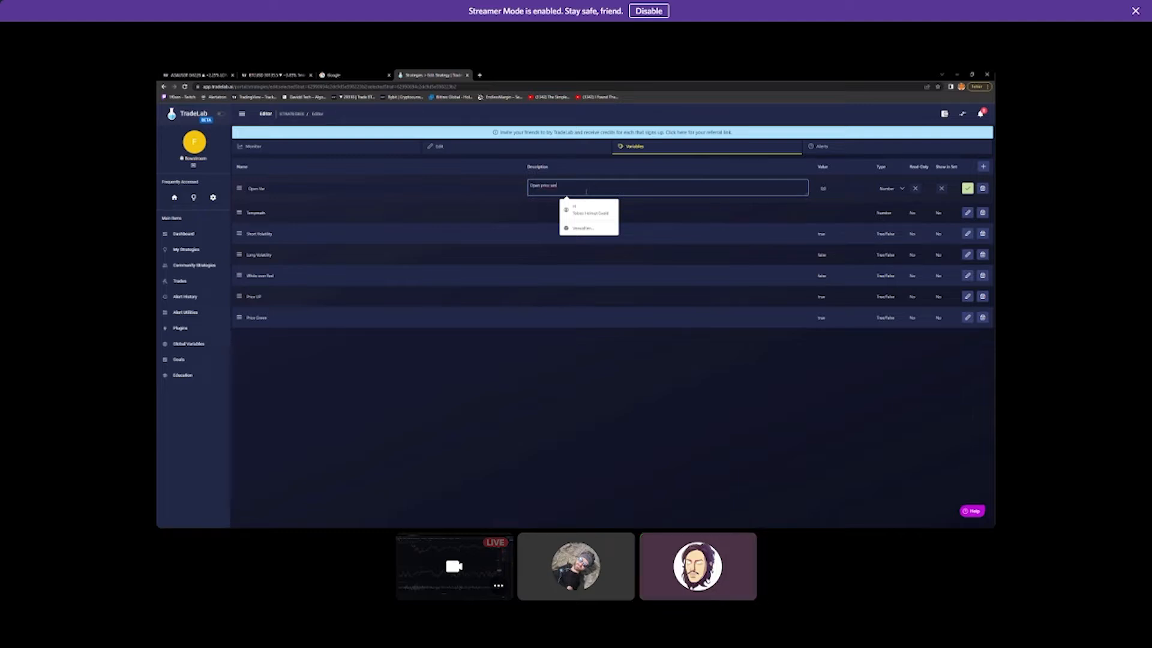
key("BackSpace")
key("BackSpace")
key("BackSpace")
key("BackSpace")
type("@ bar c")
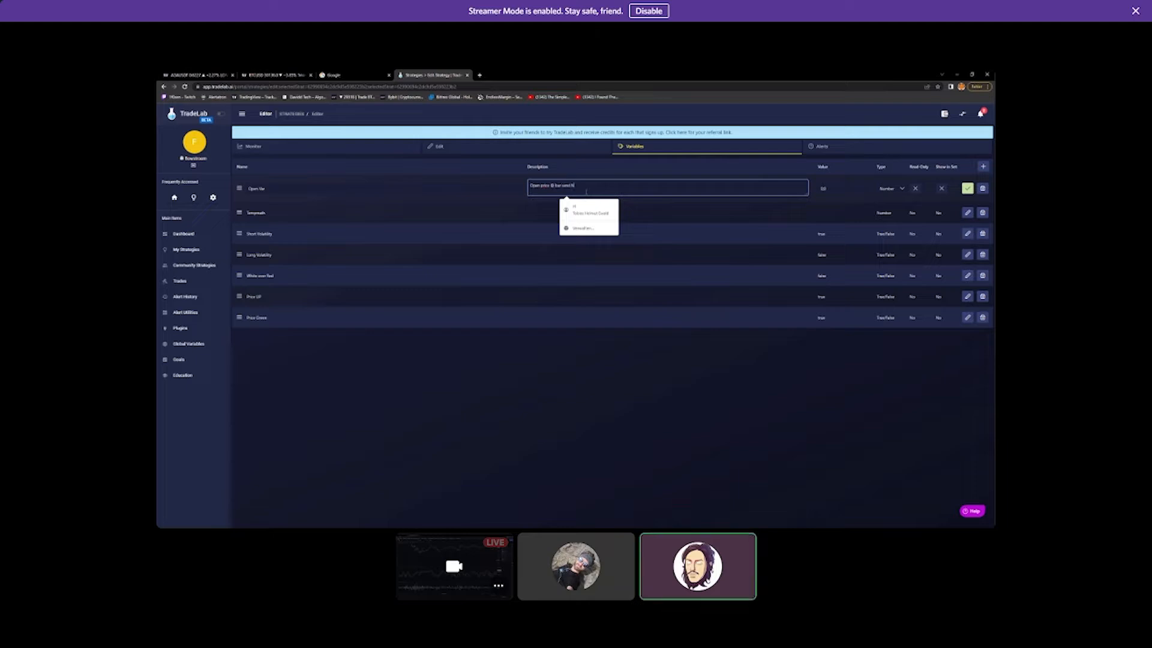
type("end from alert")
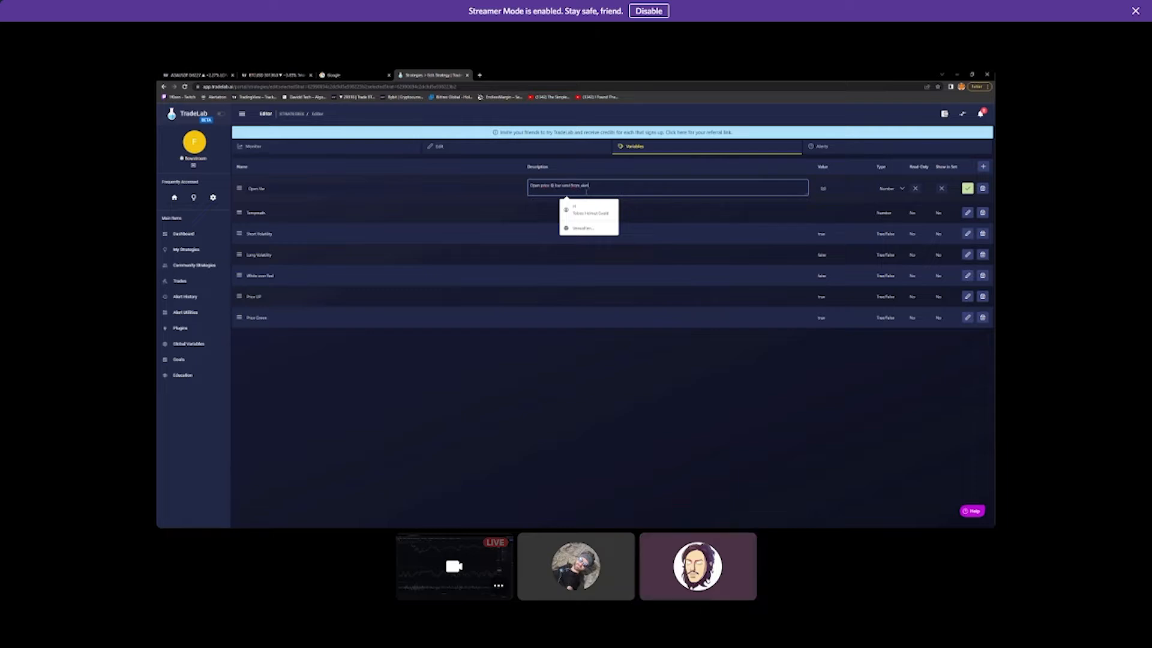
left_click(647, 201)
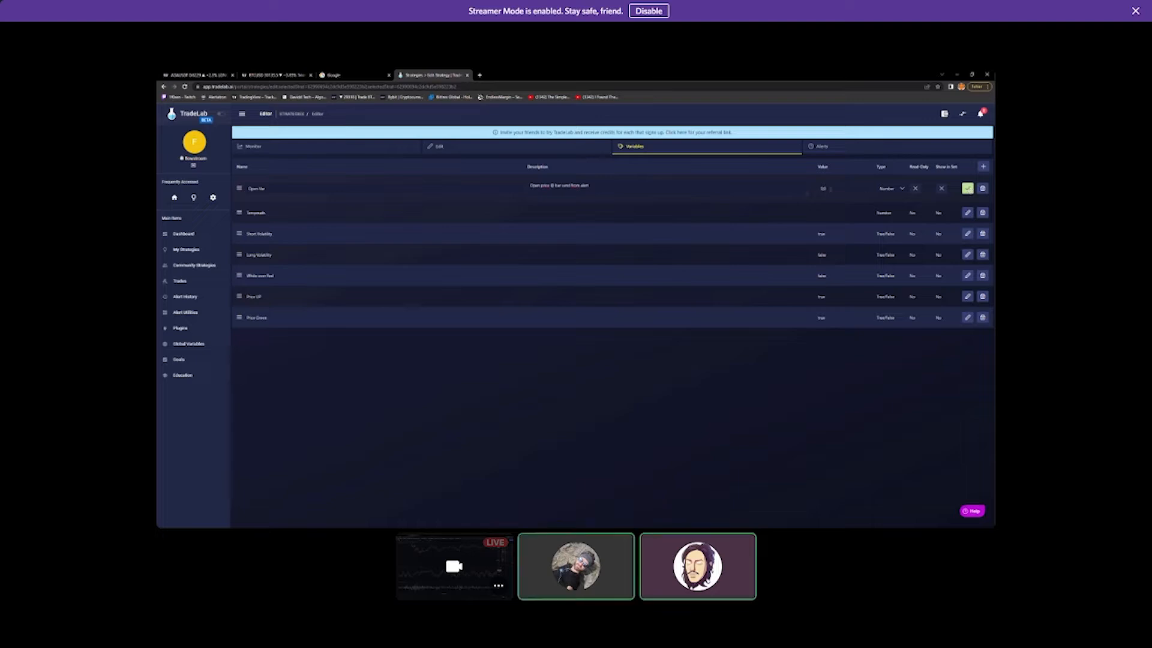
left_click(967, 189)
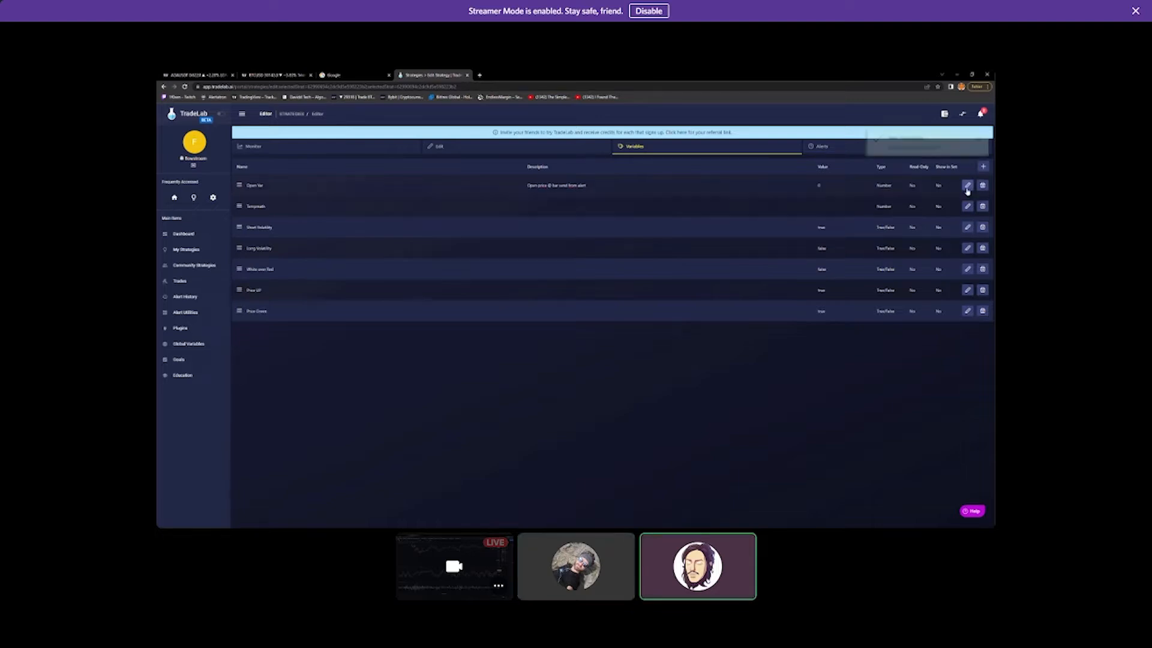
Add another strategy variable of type Number and name it "Close Var"
left_click(984, 166)
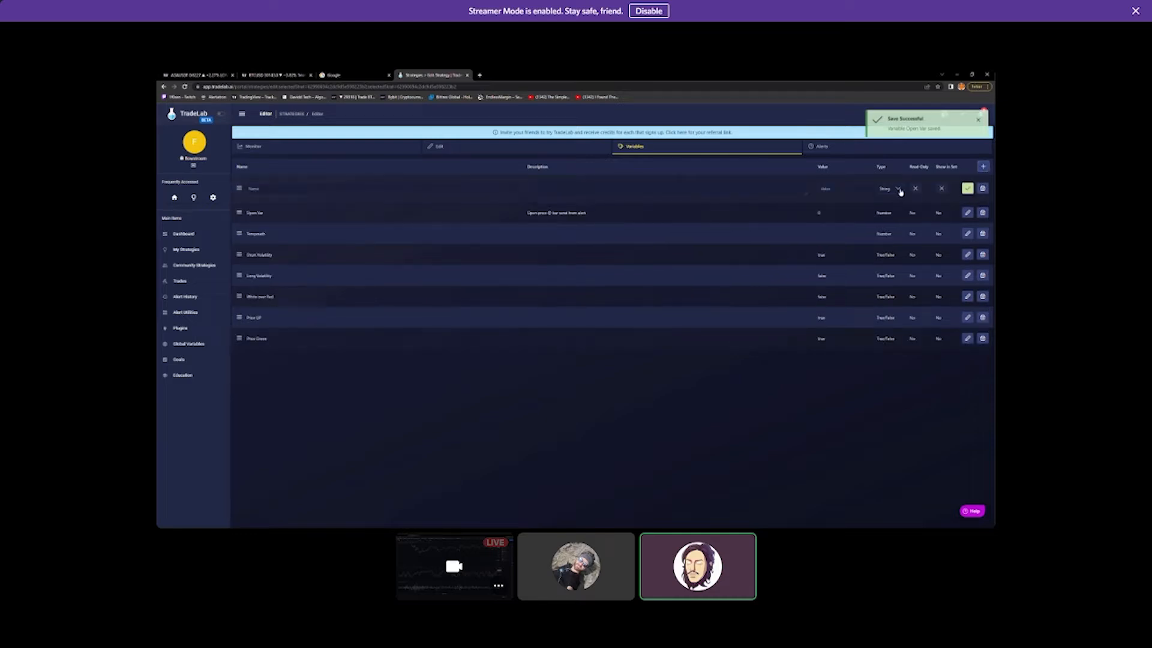
left_click(895, 189)
left_click(891, 216)
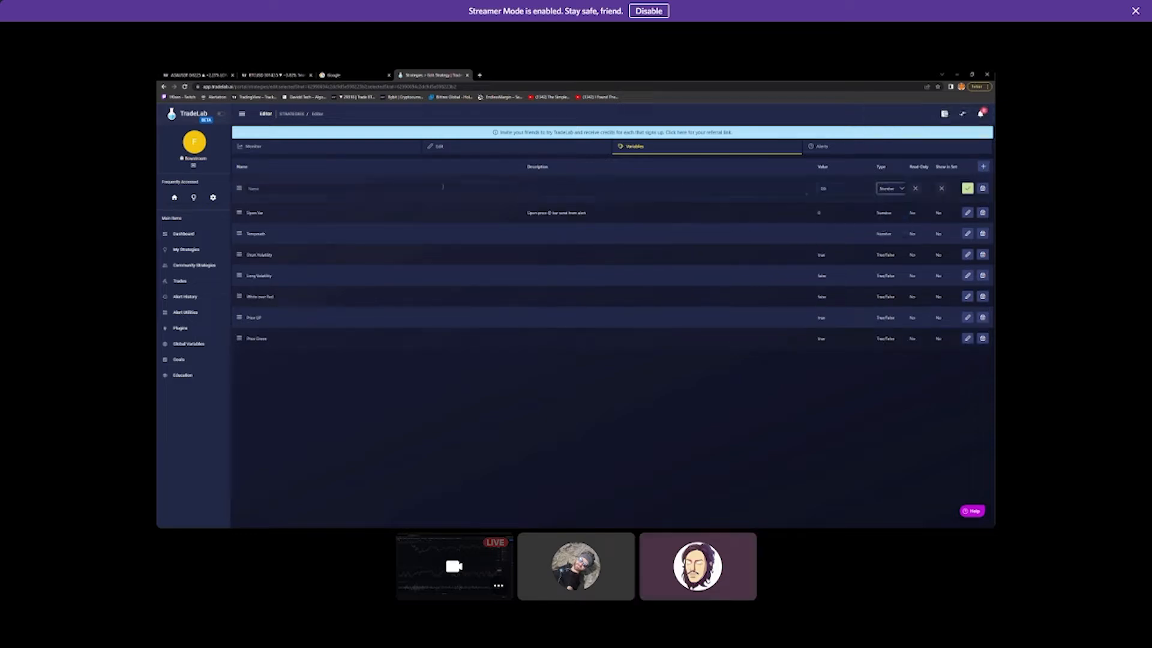
left_click(390, 186)
type("Close Var")
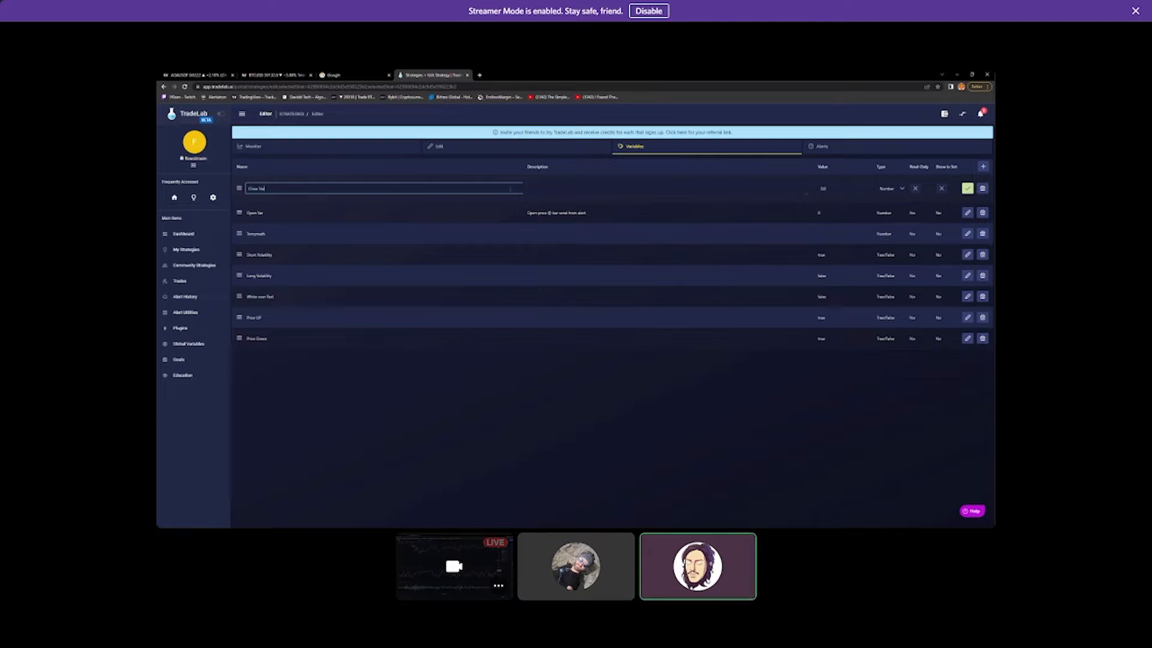
Describe the Close Var variable as "Close price @ bar send from alert" and save it
left_click(539, 188)
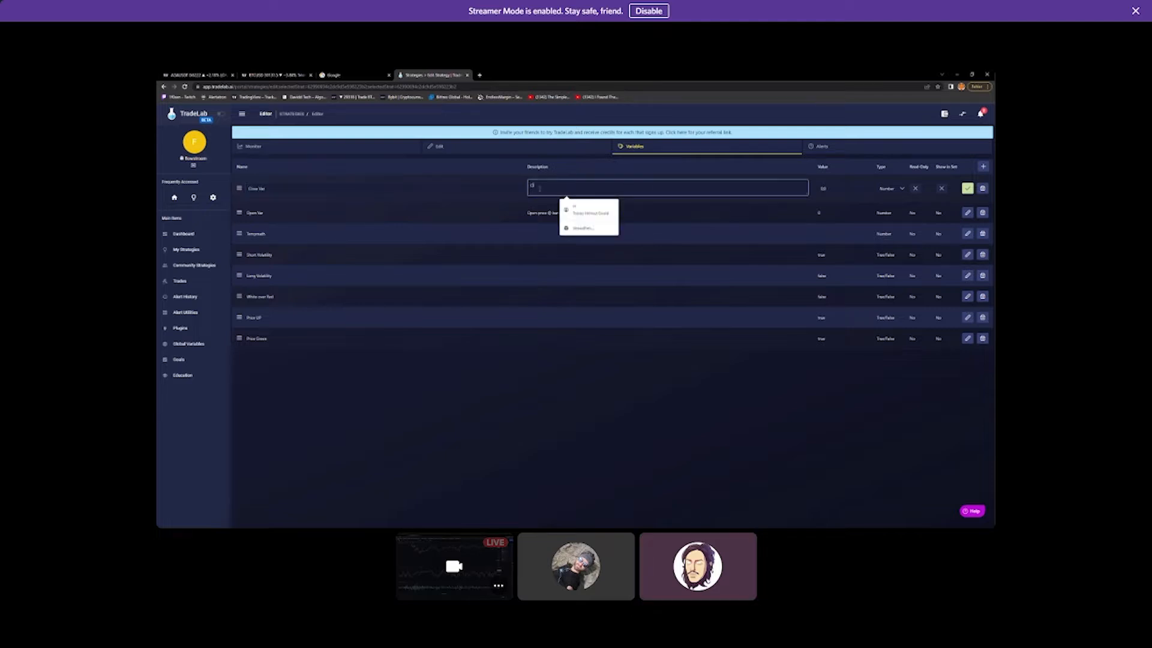
type("Close price @")
left_click(669, 216)
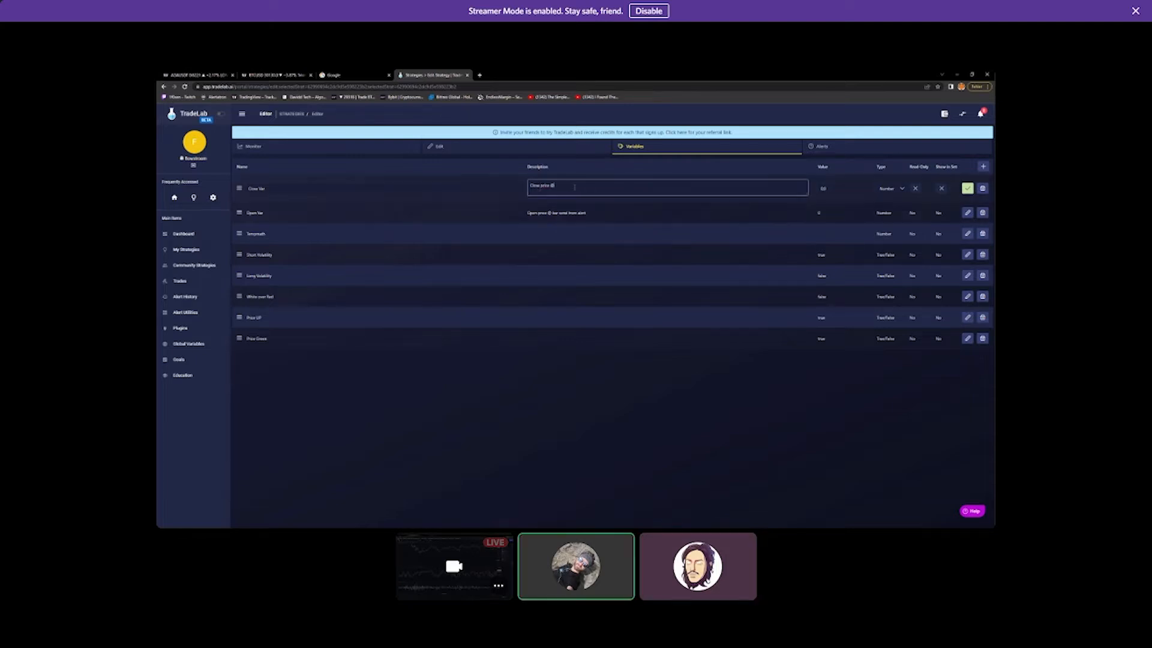
type("ice @ bar send from a")
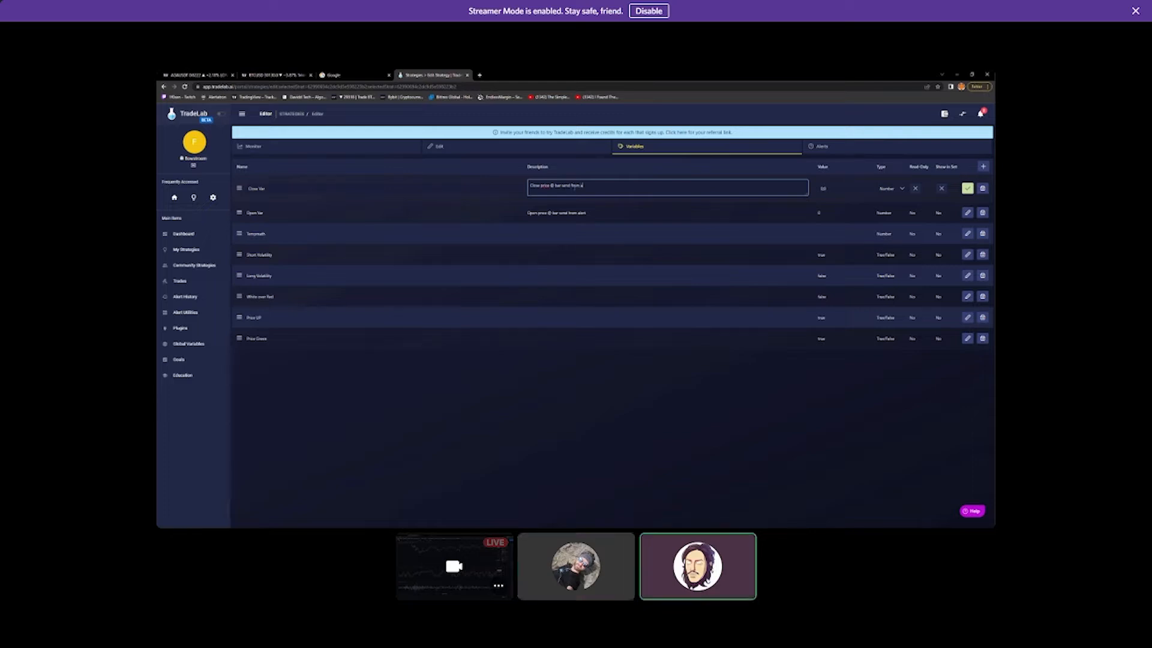
type("lert")
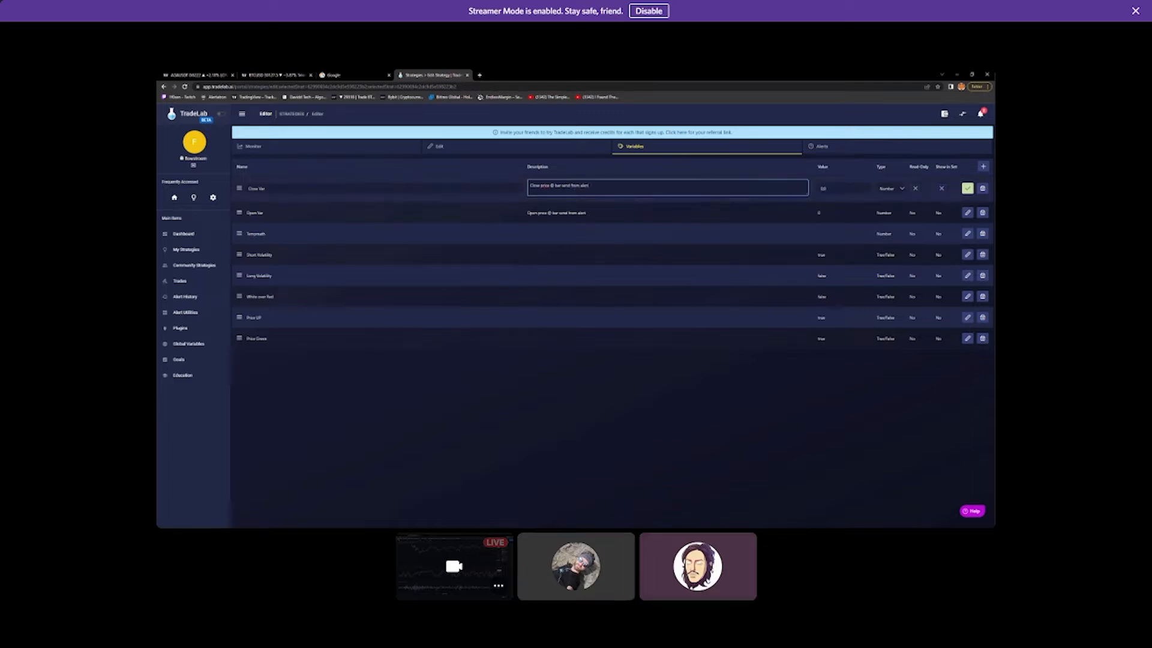
left_click(967, 188)
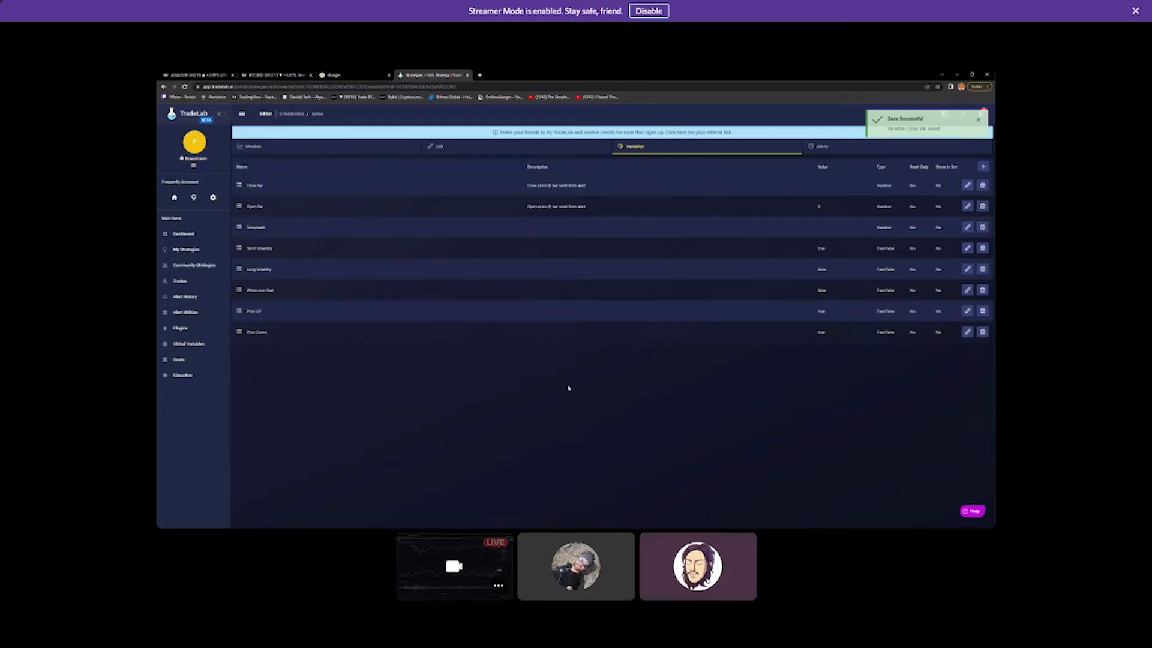
In the strategy's rule editor, rename the empty last entry rule to "Update Price"
left_click(438, 149)
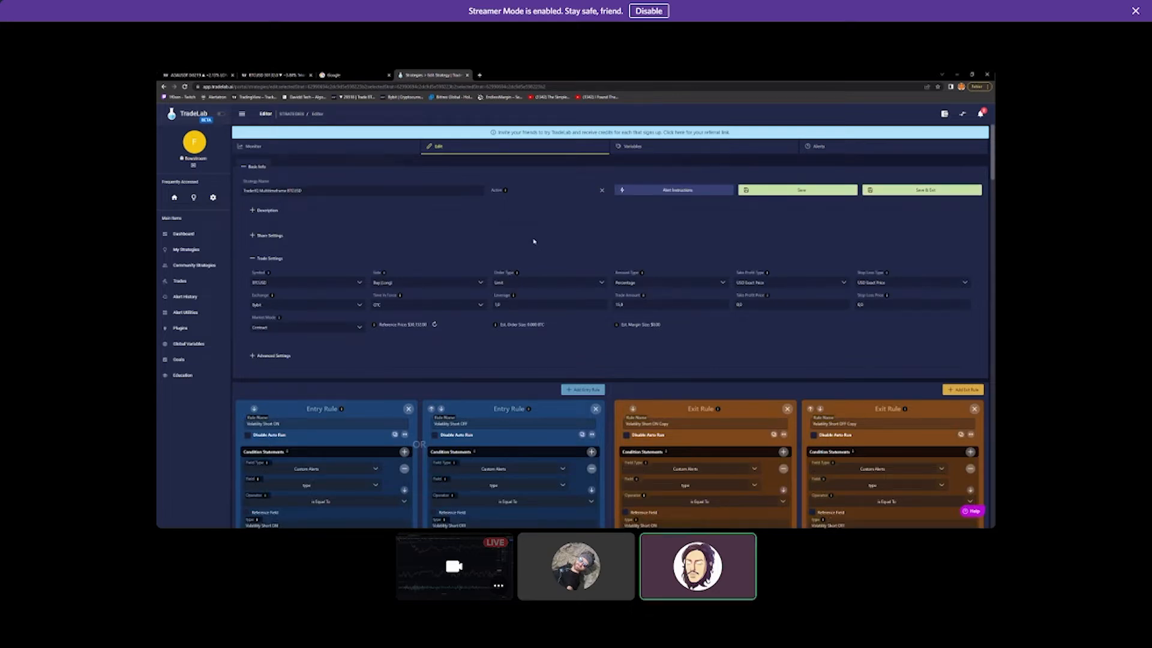
scroll(543, 264, "down", 3)
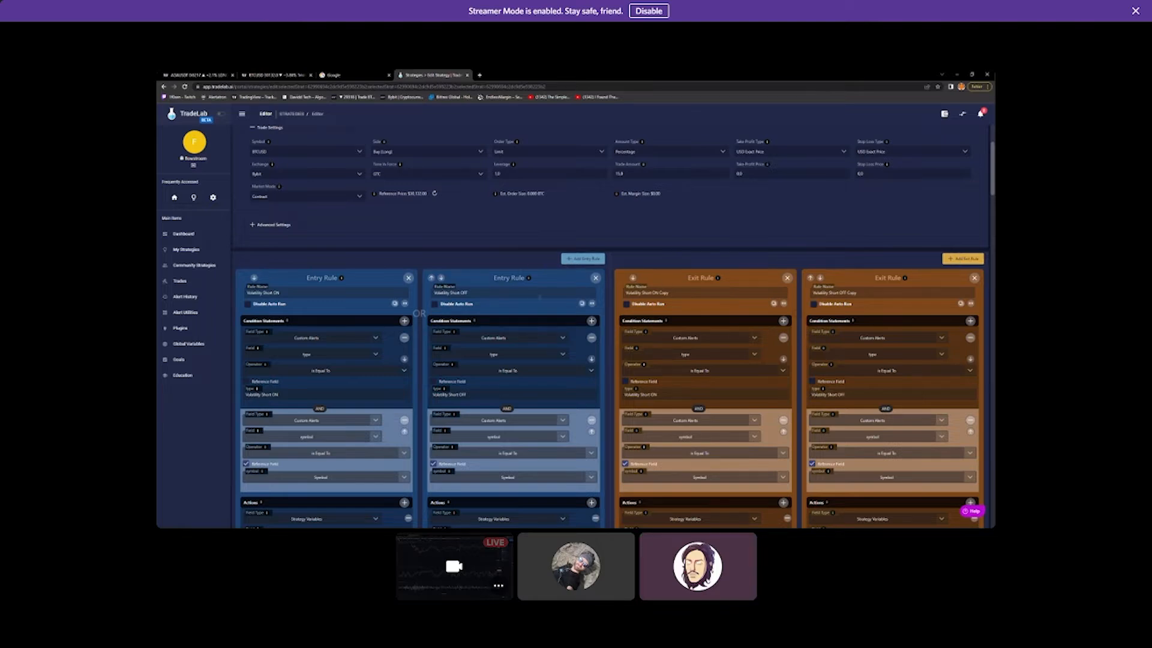
scroll(530, 290, "down", 10)
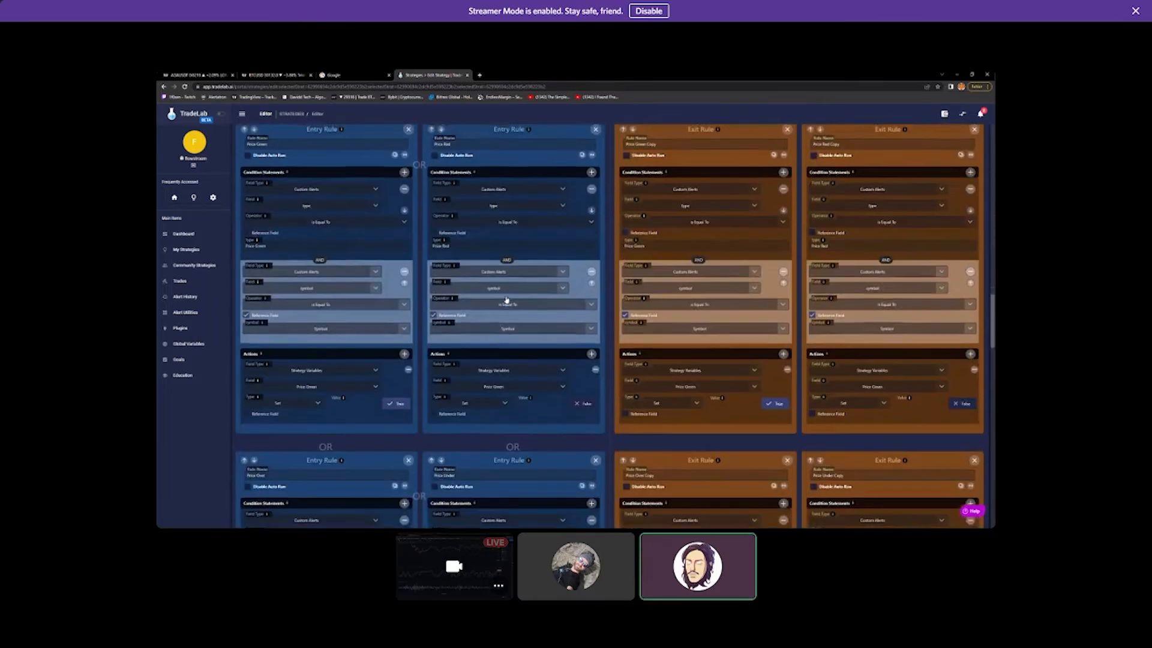
scroll(504, 300, "down", 5)
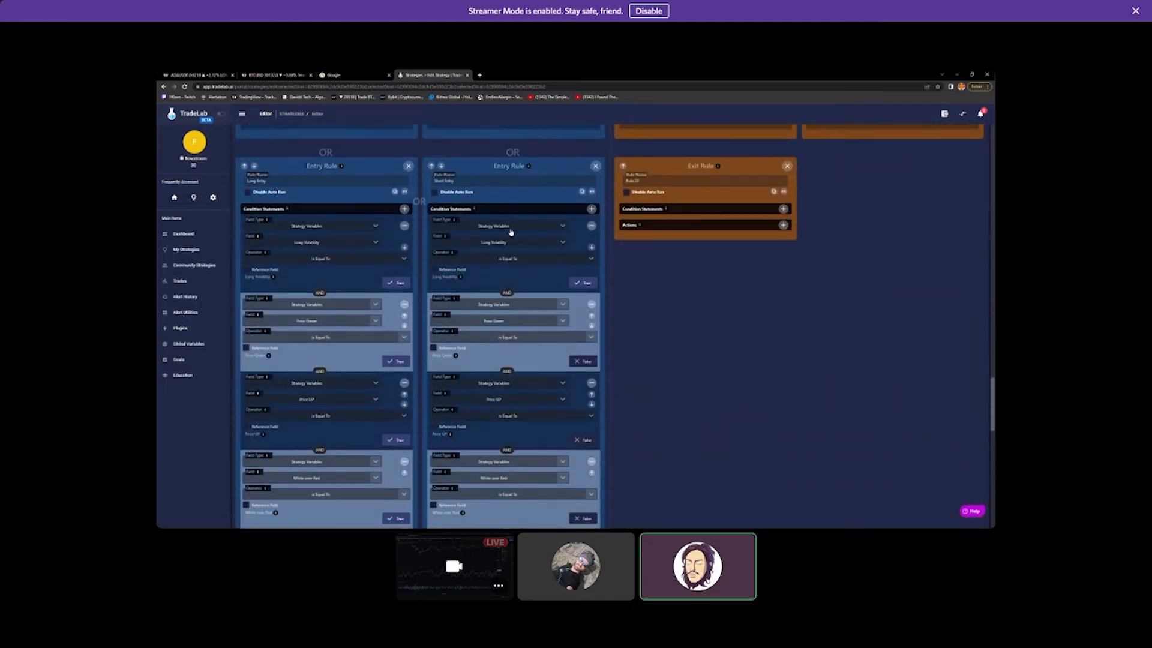
scroll(337, 209, "down", 3)
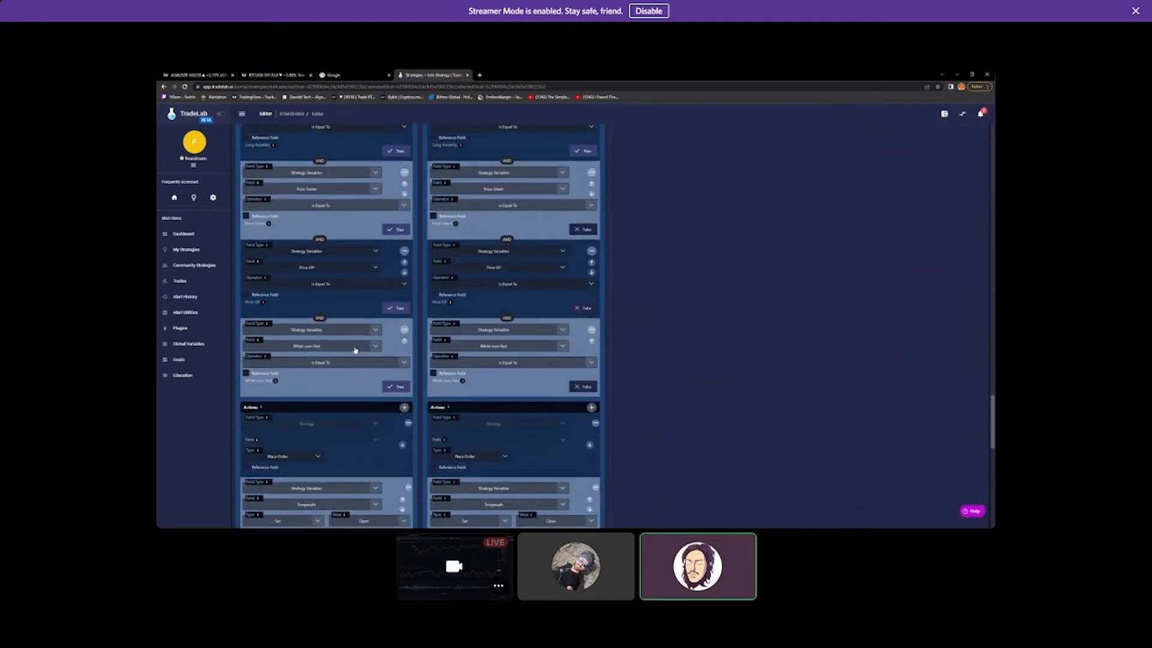
scroll(356, 350, "down", 3)
scroll(372, 324, "down", 5)
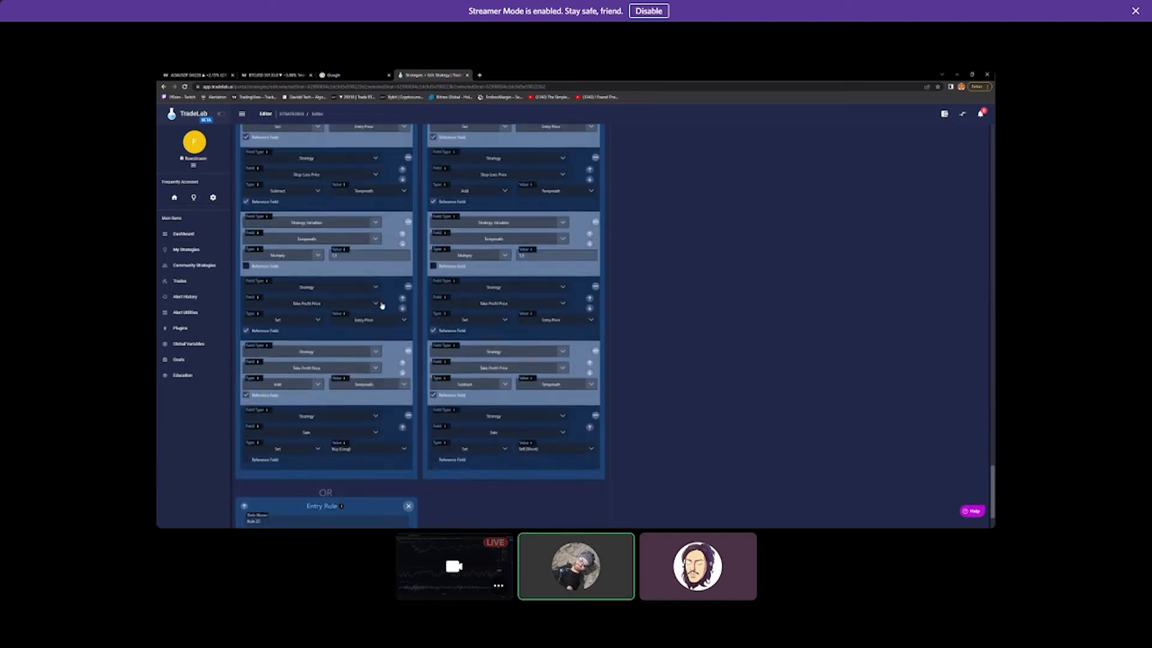
scroll(382, 305, "down", 1)
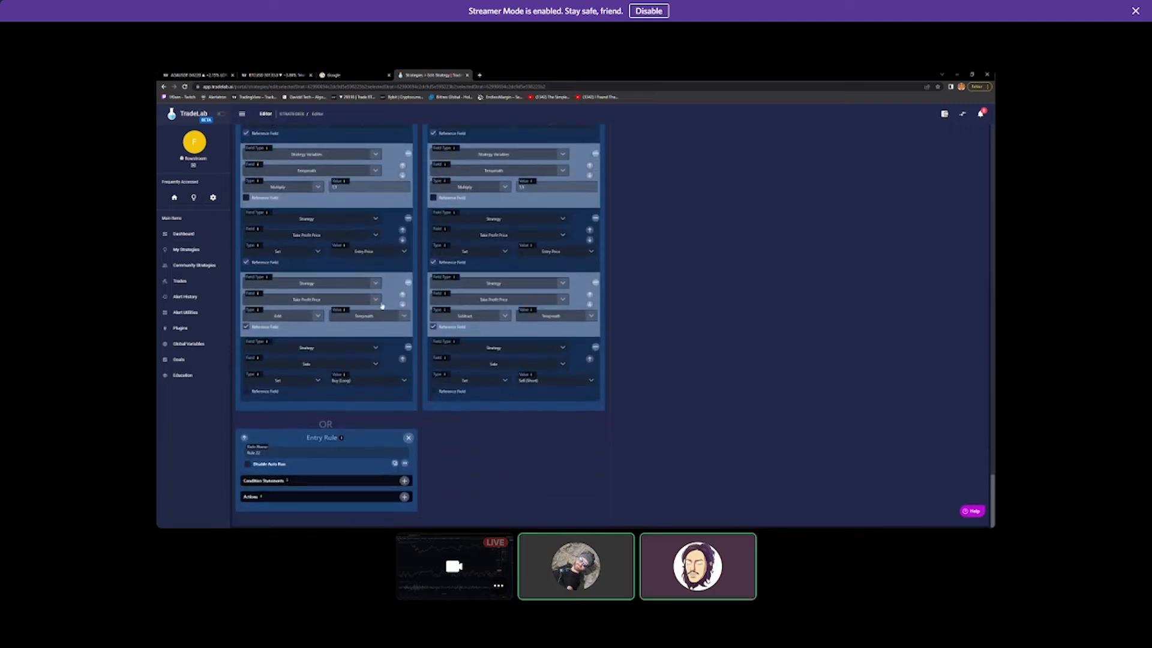
left_click(281, 456)
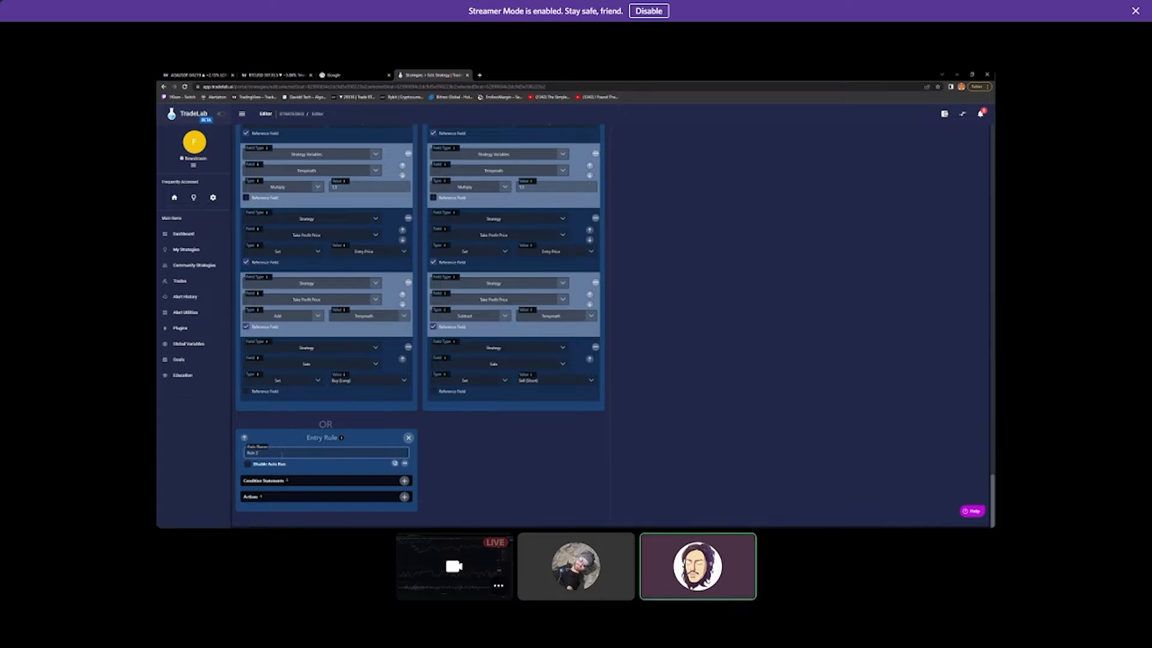
key("ctrl+a")
key("BackSpace")
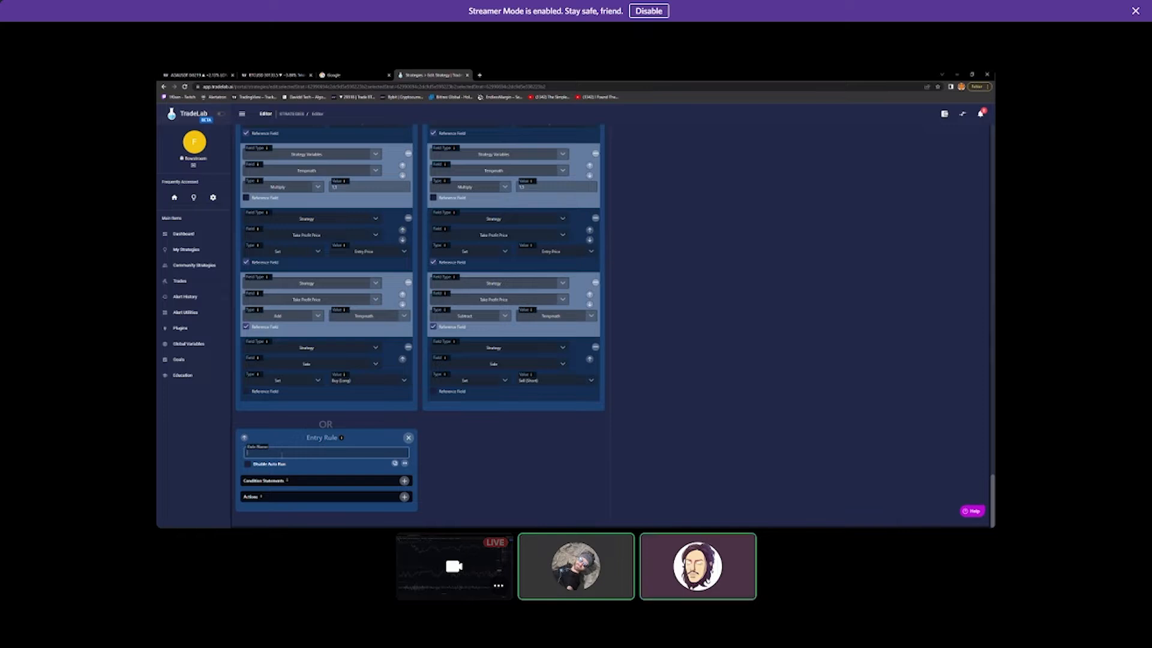
type("Update")
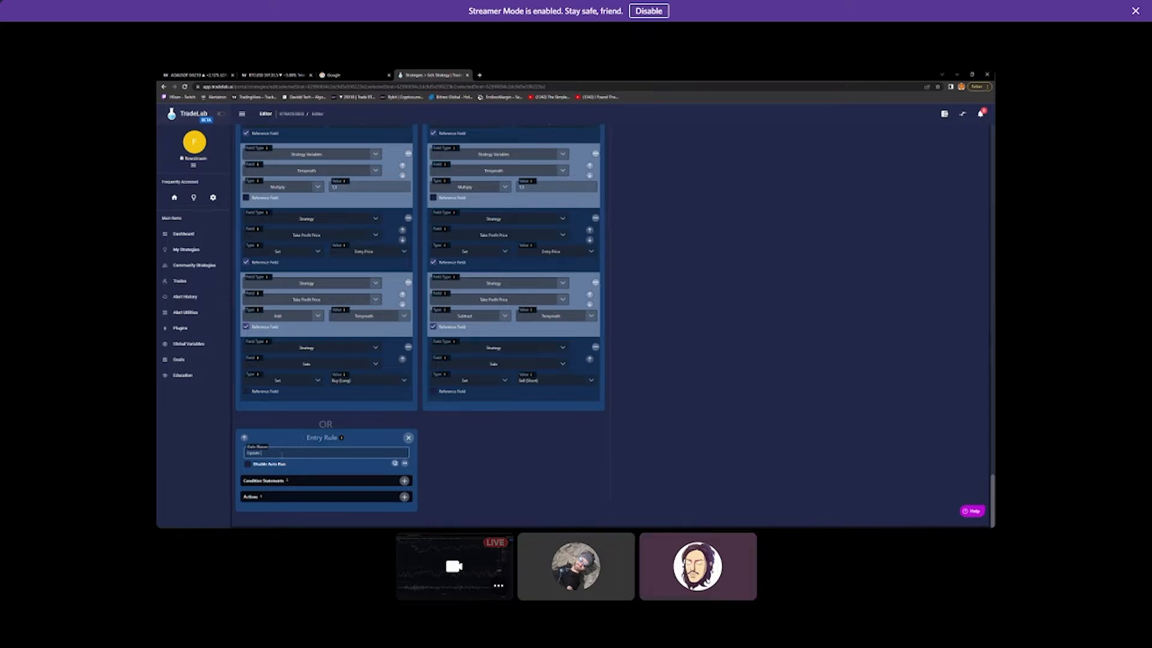
type(" Price")
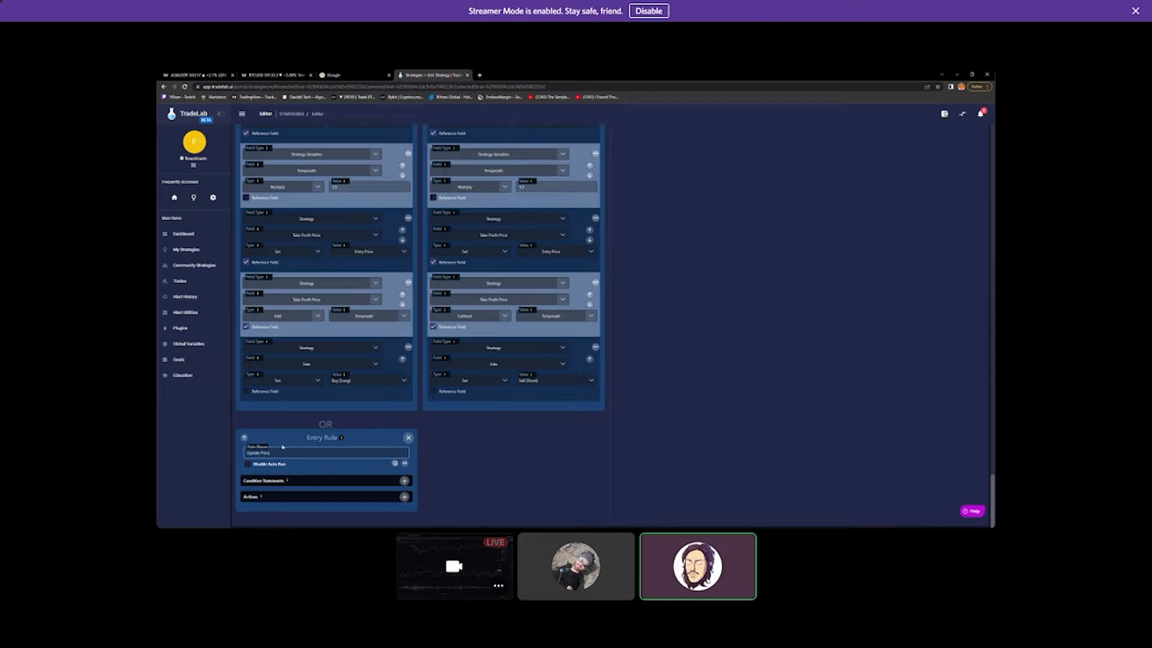
left_click(304, 468)
Add a condition statement to the Update Price rule using the Custom Alerts field type and the "type" field
left_click(405, 482)
scroll(435, 497, "down", 2)
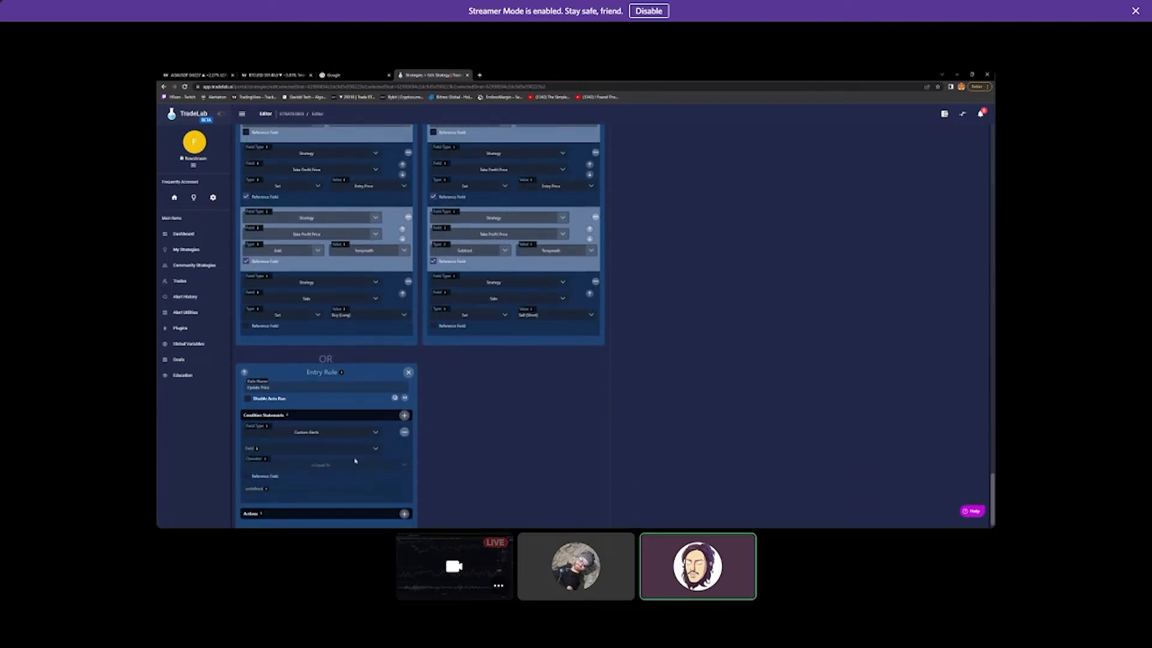
left_click(376, 433)
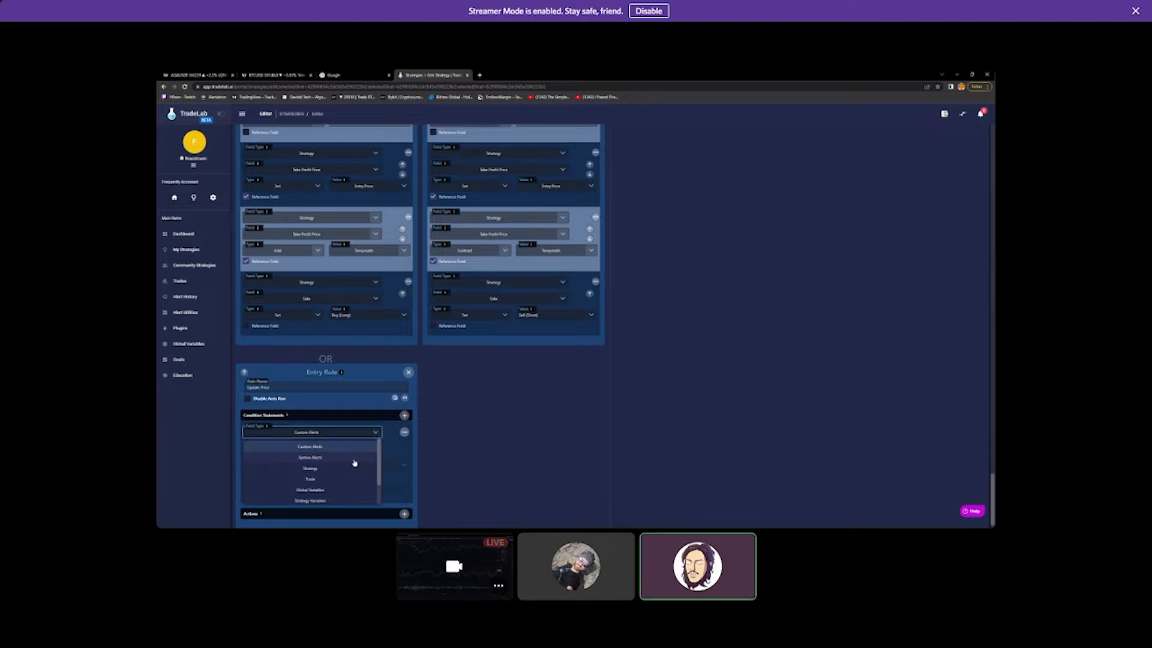
scroll(355, 463, "down", 1)
scroll(355, 462, "up", 1)
left_click(443, 447)
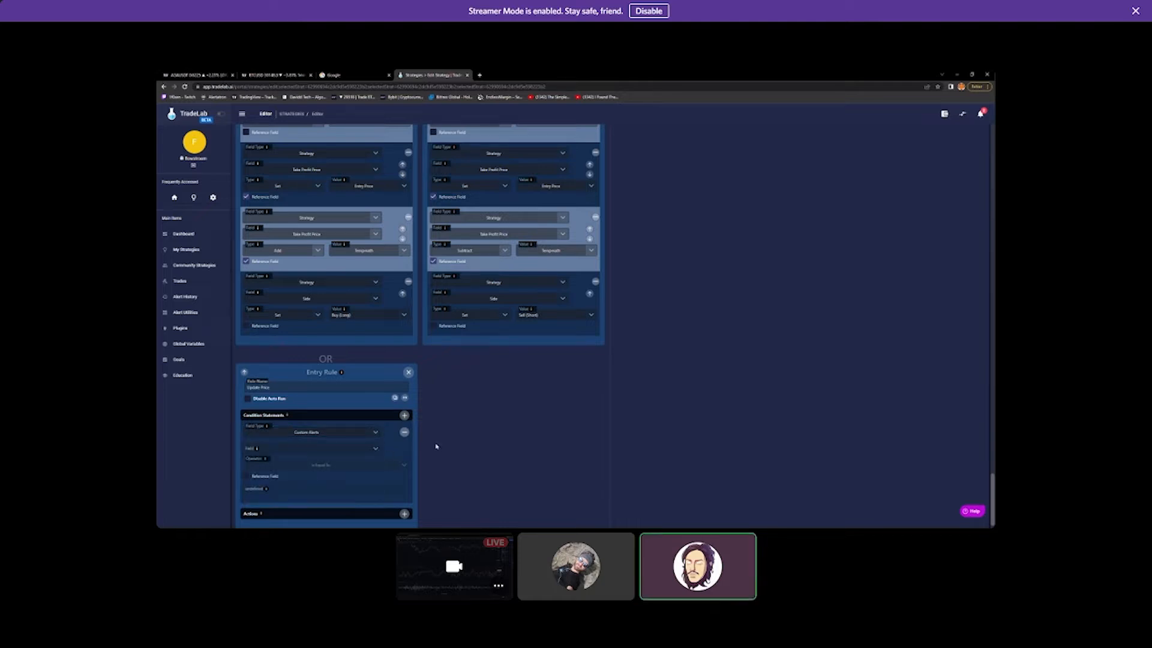
left_click(376, 450)
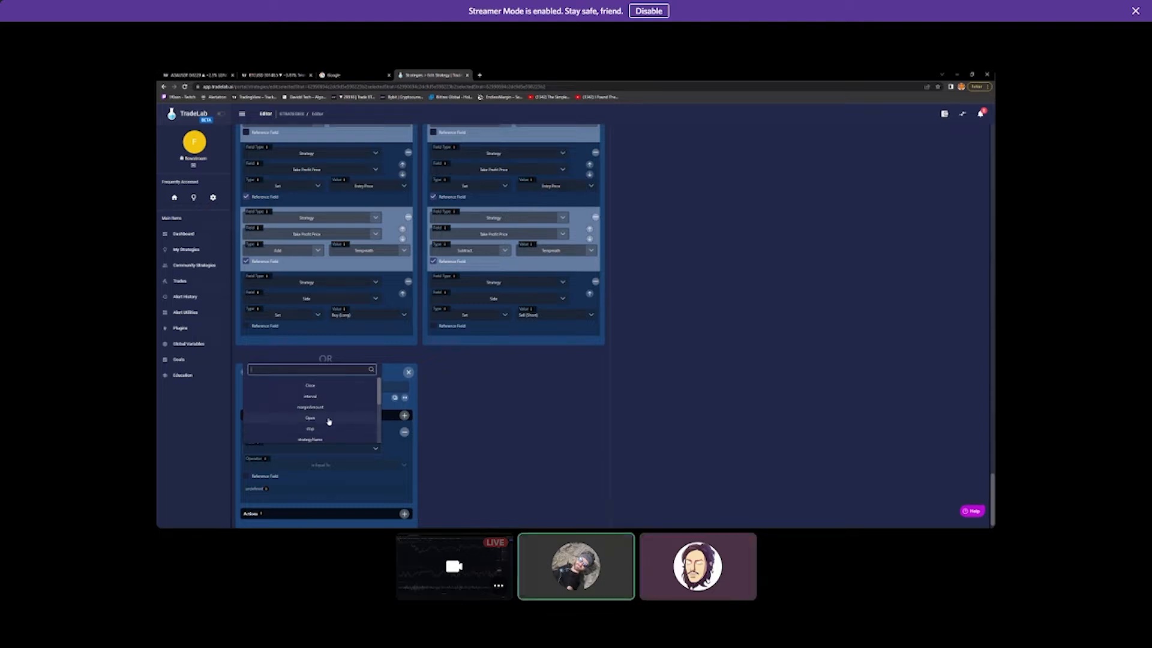
type("type")
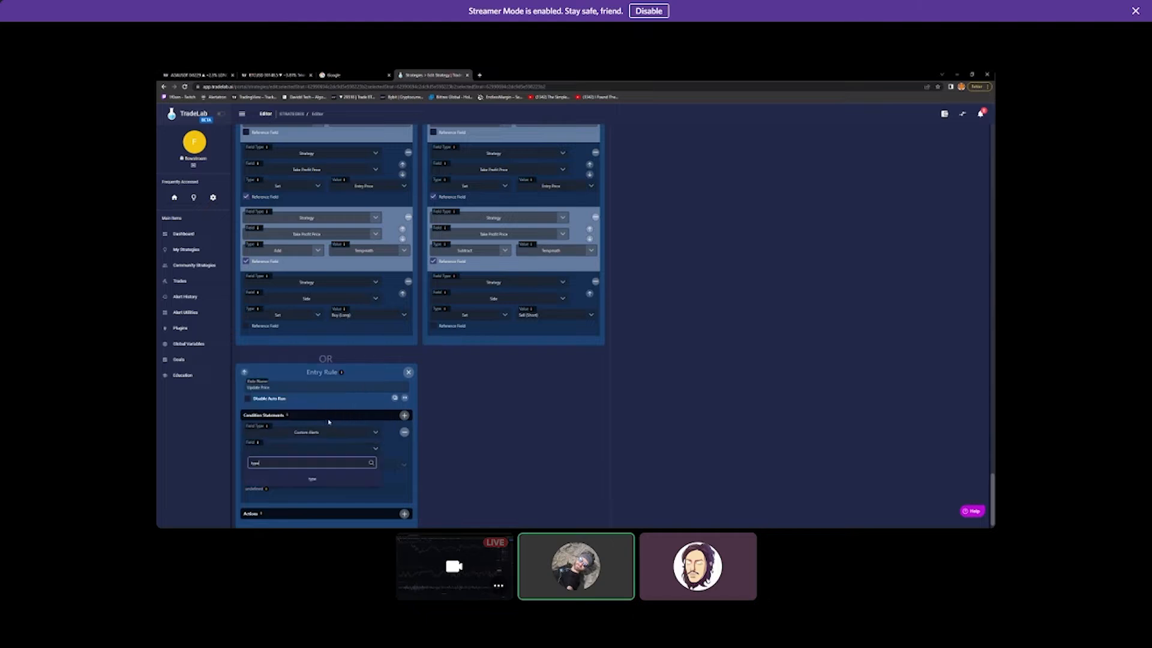
left_click(315, 481)
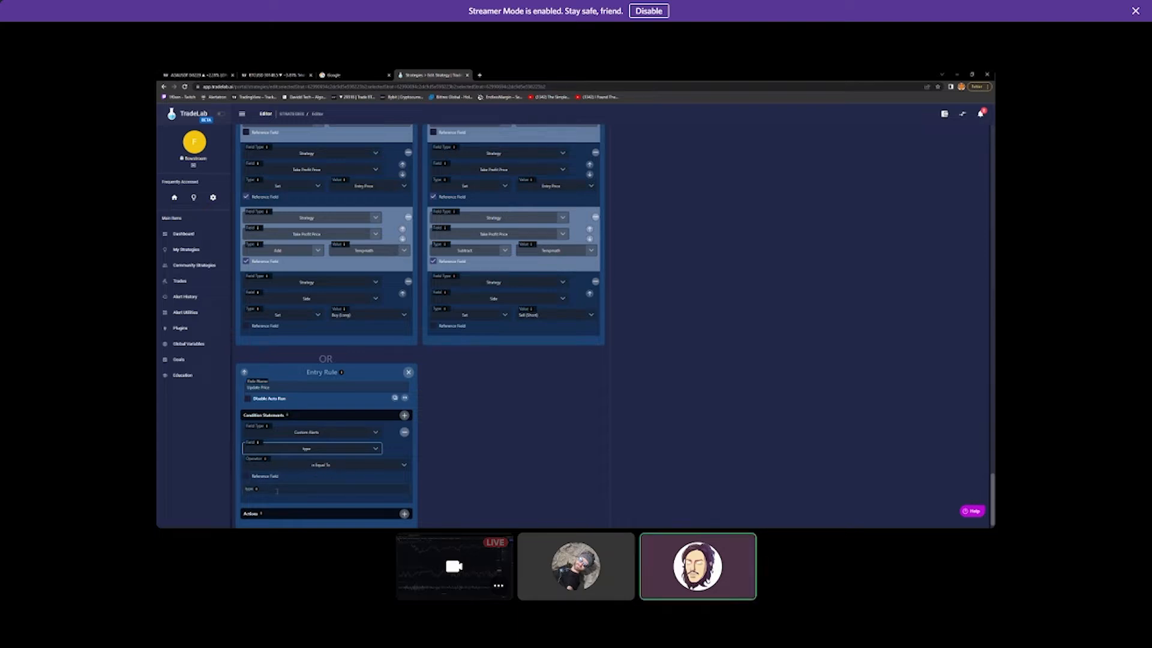
Set the comparison value of the Update Price rule's alert type condition to "update"
left_click(277, 491)
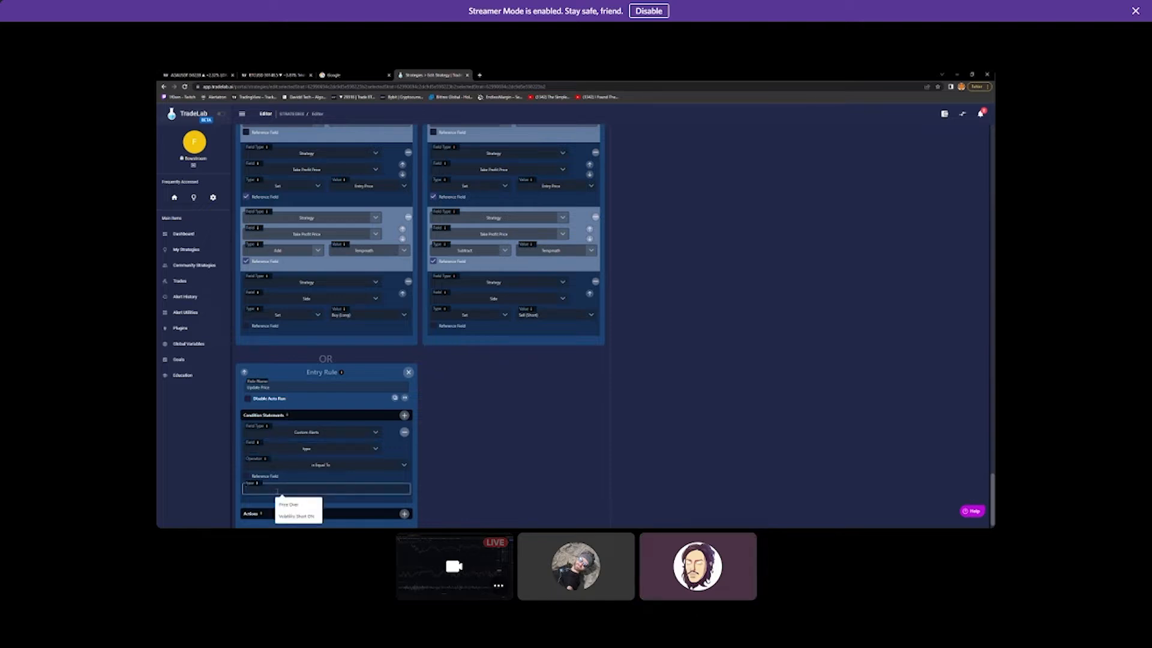
type("s")
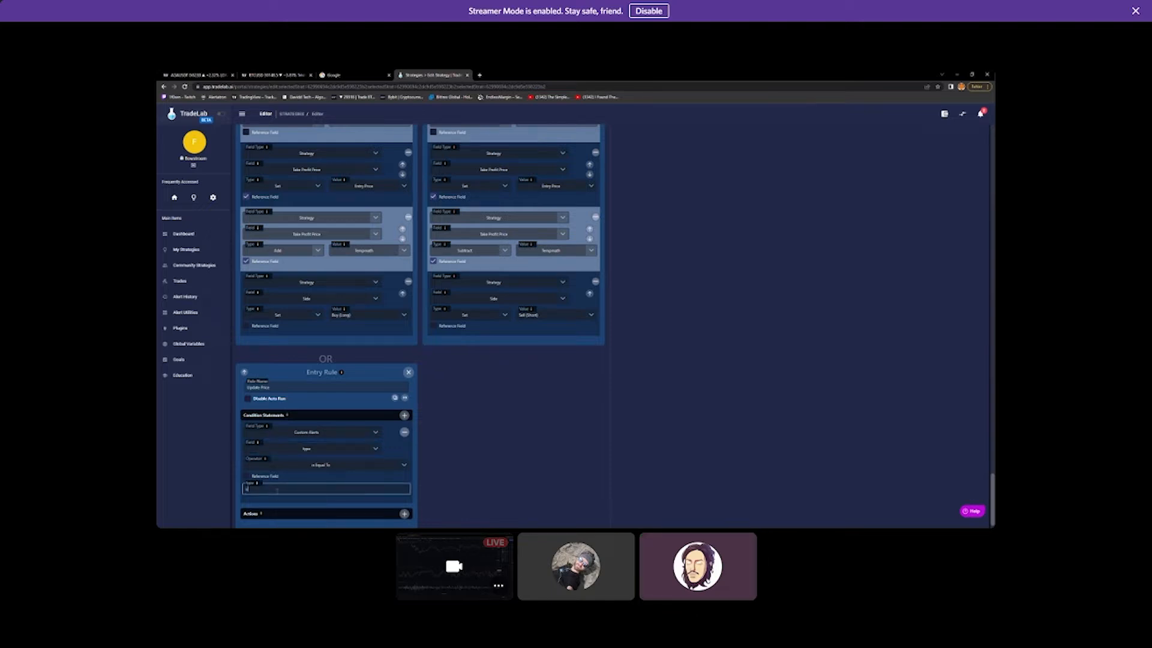
type("pdate")
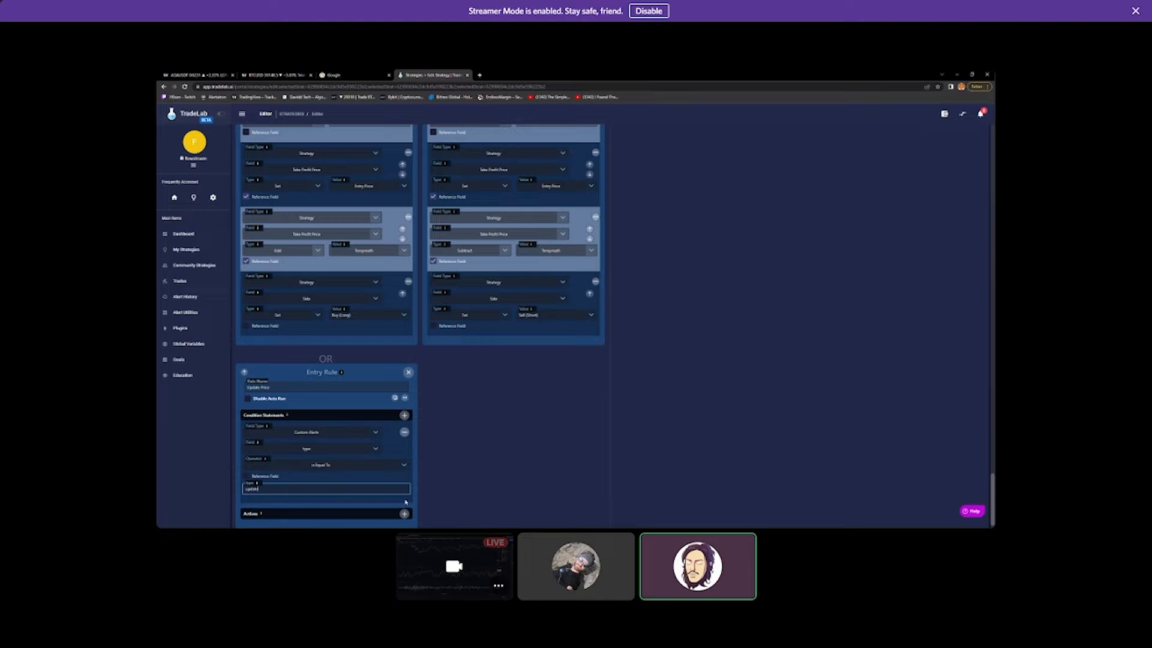
left_click(406, 502)
Add an action to the Update Price rule and set its type to Set
scroll(424, 497, "down", 1)
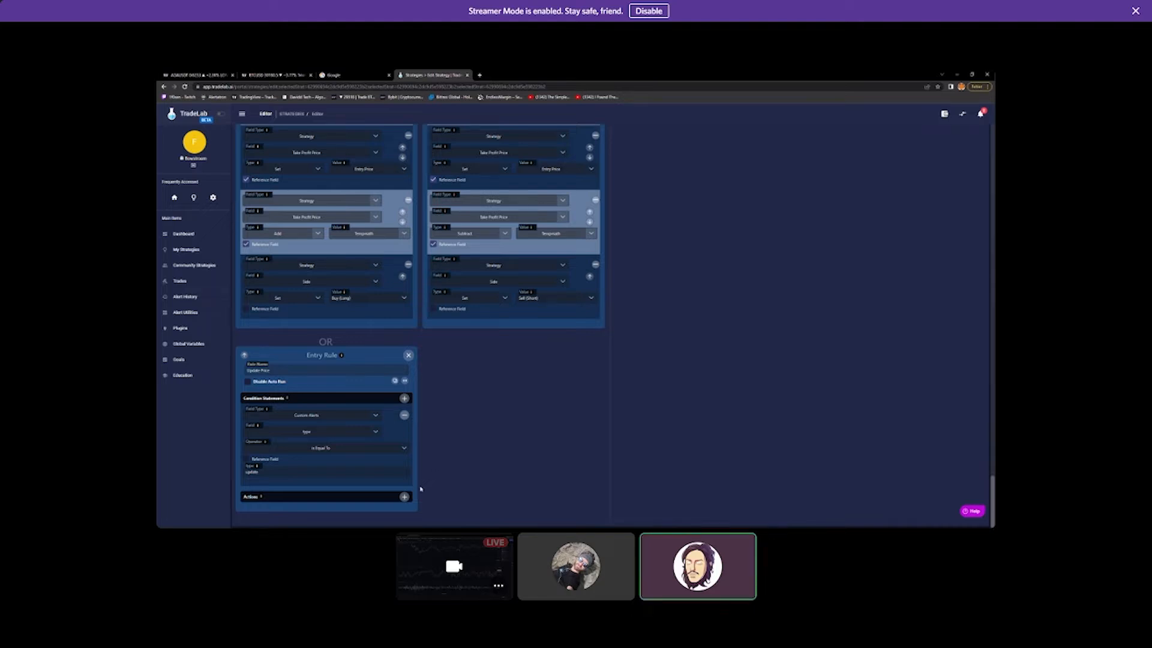
left_click(404, 497)
scroll(424, 491, "down", 1)
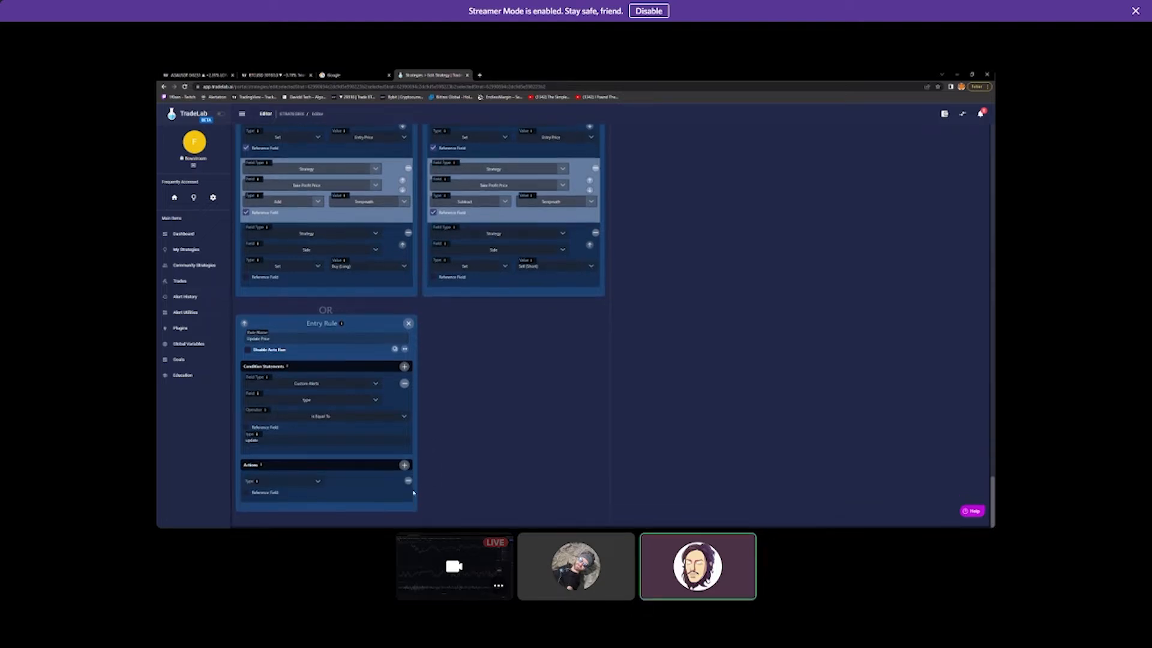
left_click(318, 482)
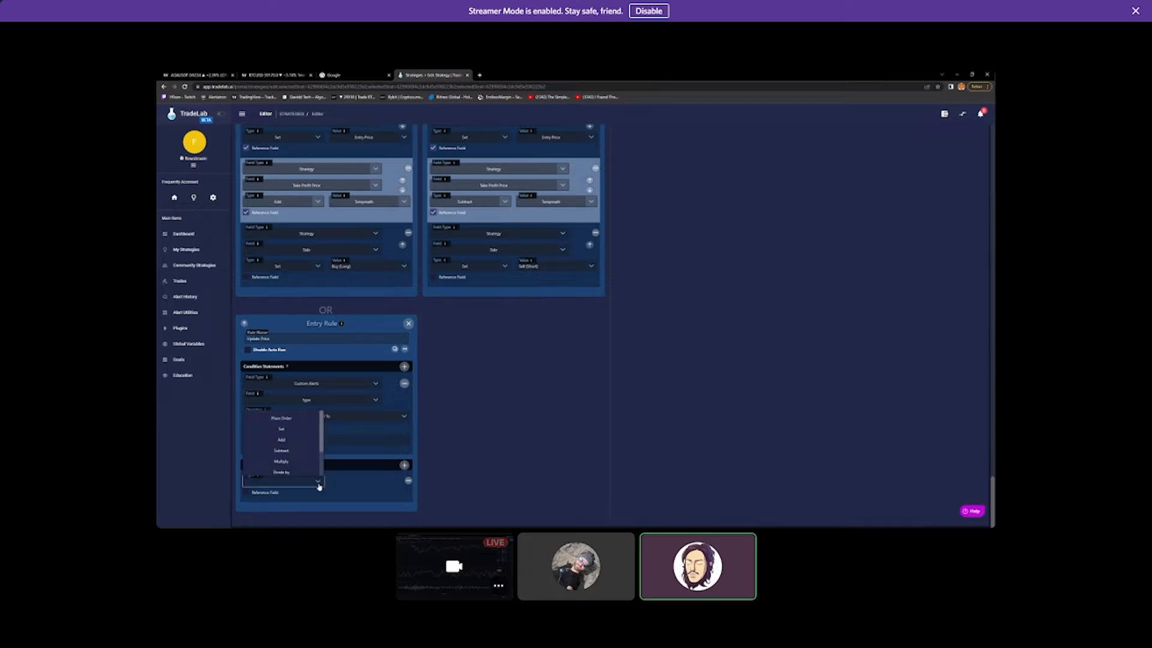
left_click(285, 429)
scroll(394, 493, "down", 1)
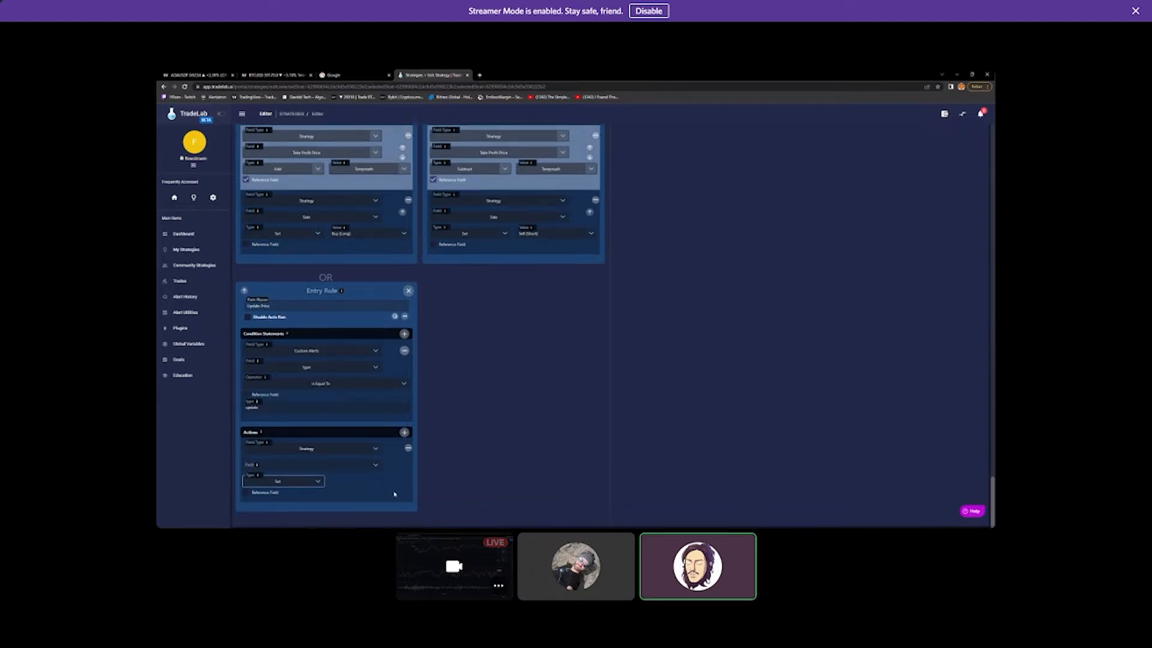
left_click(376, 467)
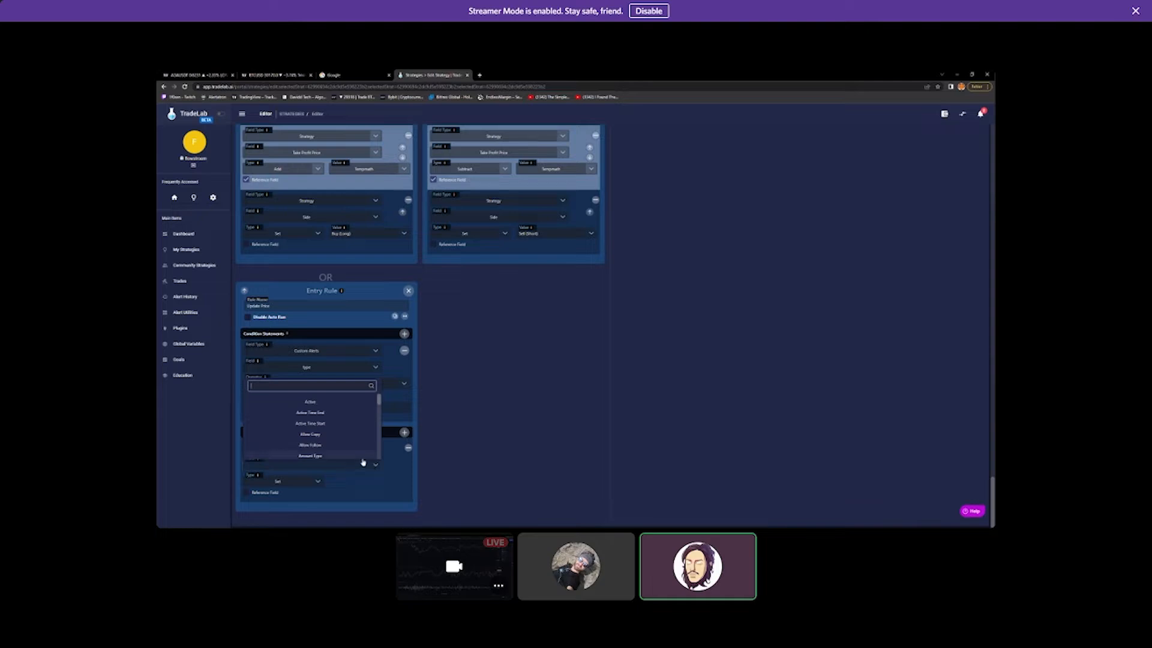
type("open")
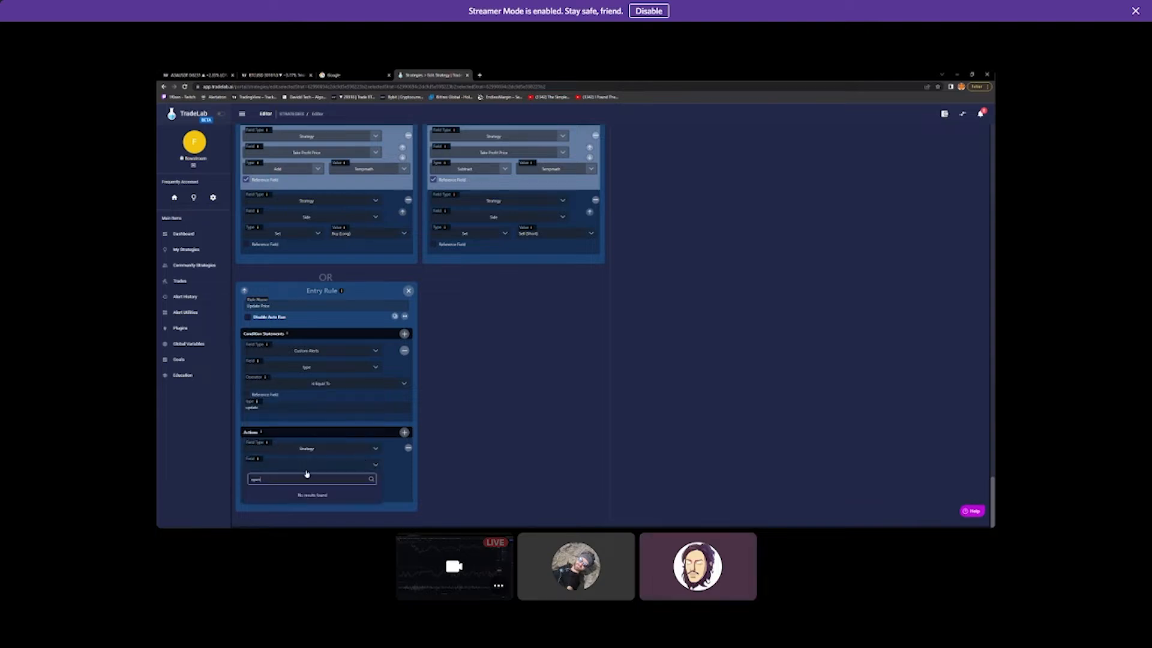
left_click(402, 469)
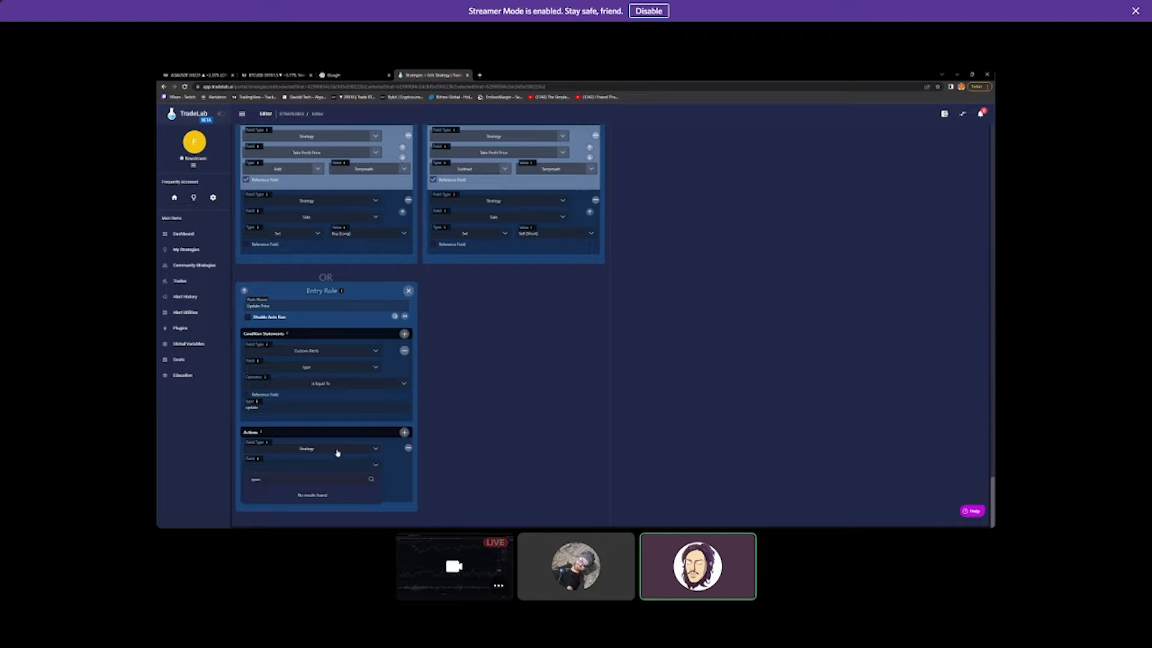
Make the Set action target the strategy variable Open Var
left_click(374, 452)
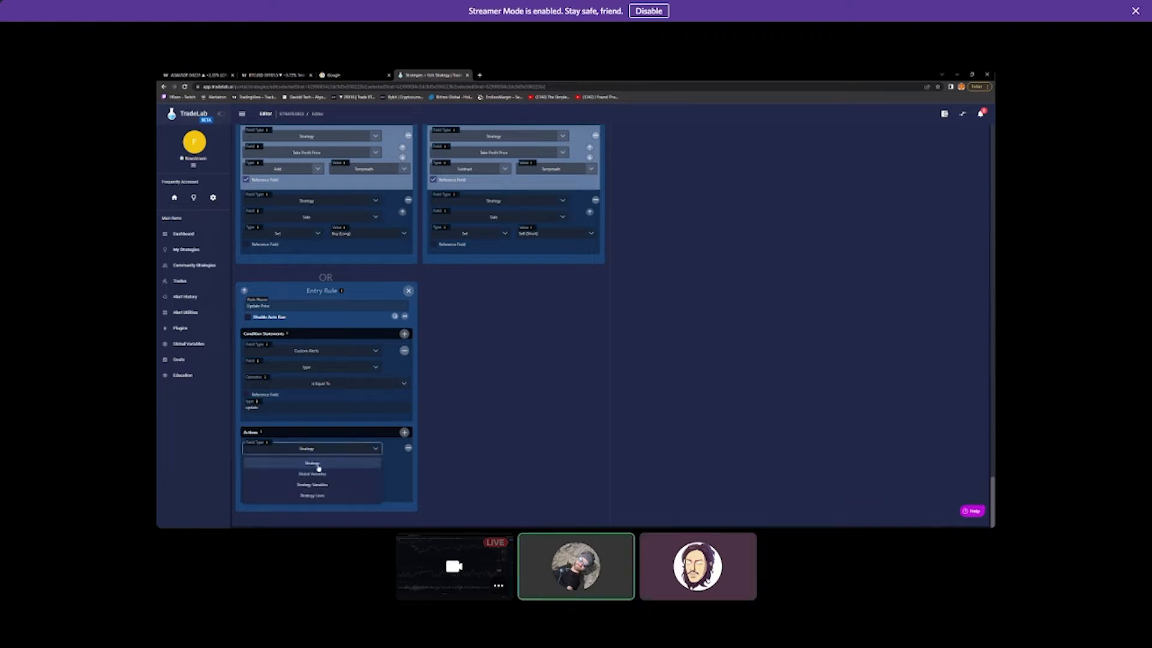
left_click(327, 484)
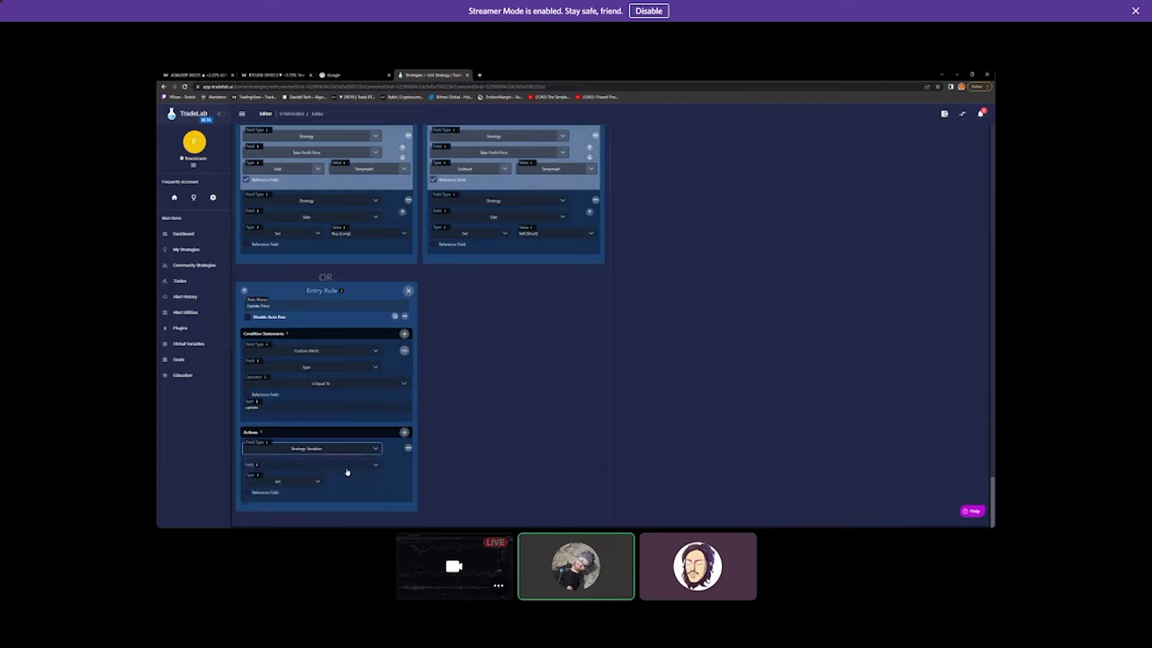
left_click(318, 465)
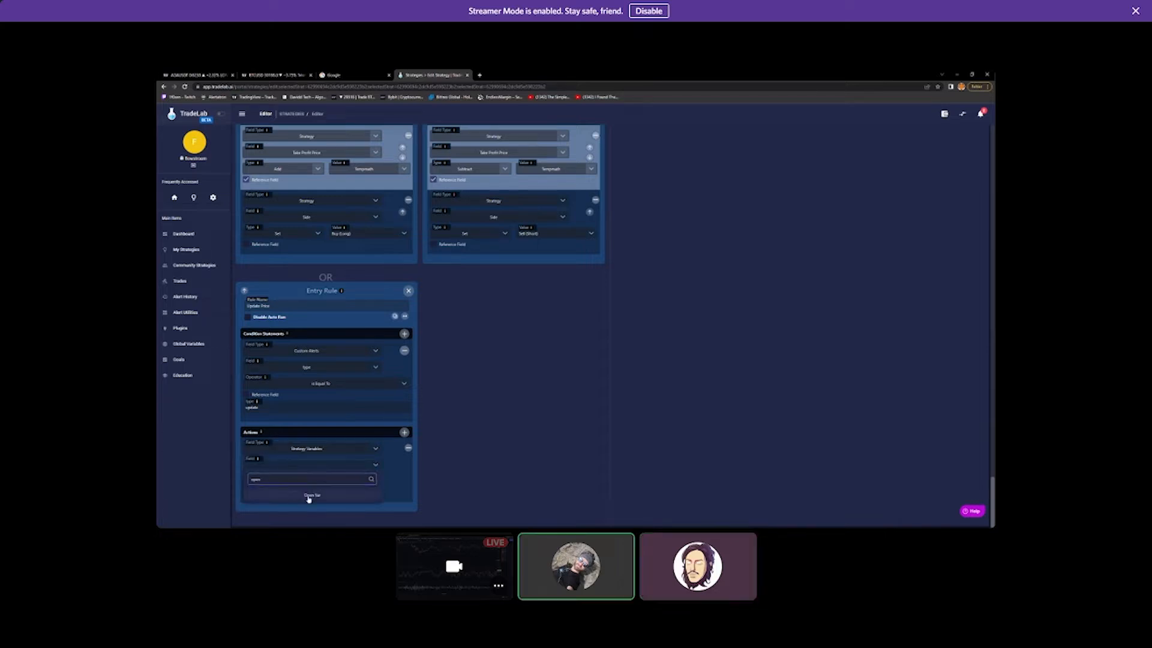
left_click(310, 496)
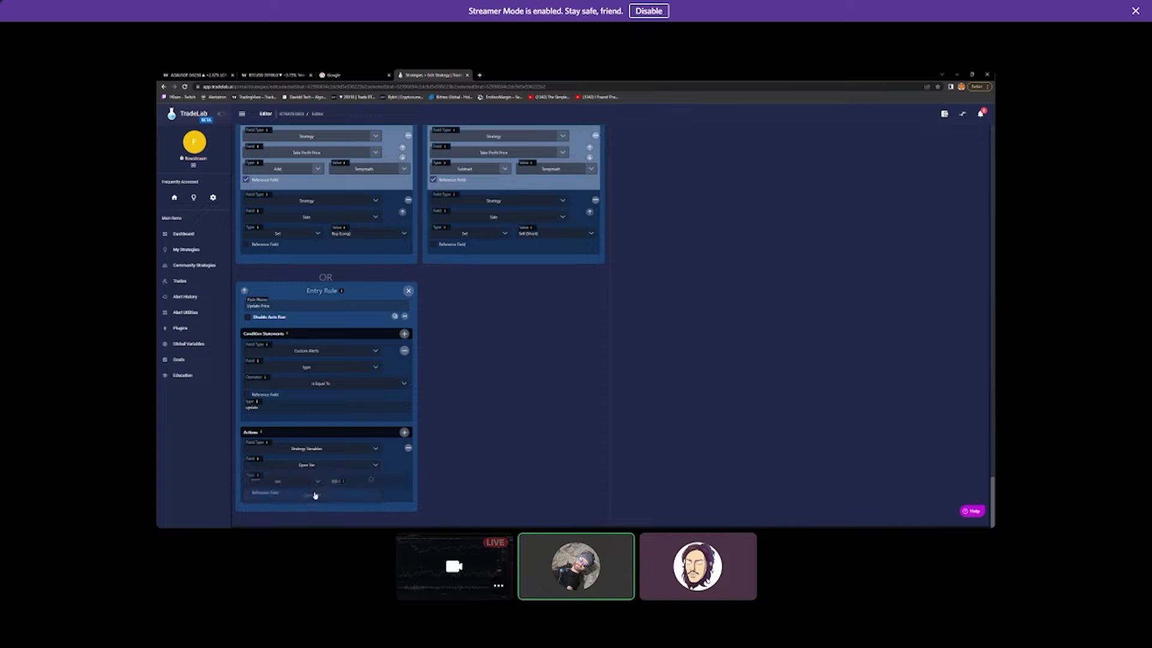
Make the Open Var action use a reference field and choose Open as its value
left_click(246, 493)
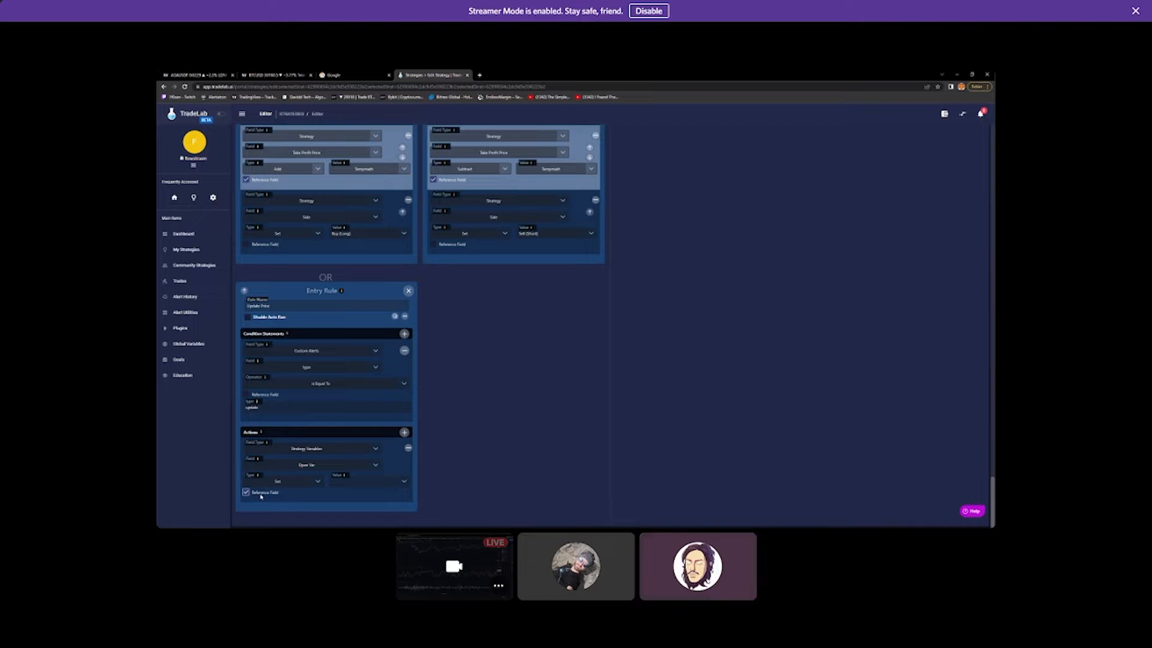
left_click(318, 481)
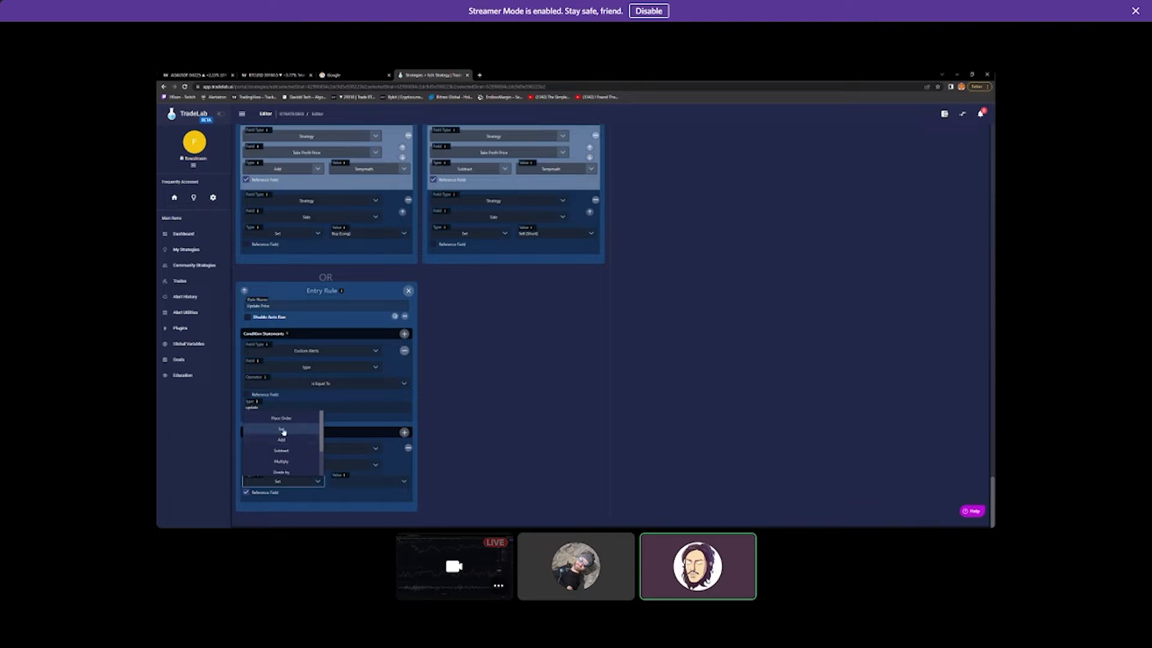
left_click(362, 496)
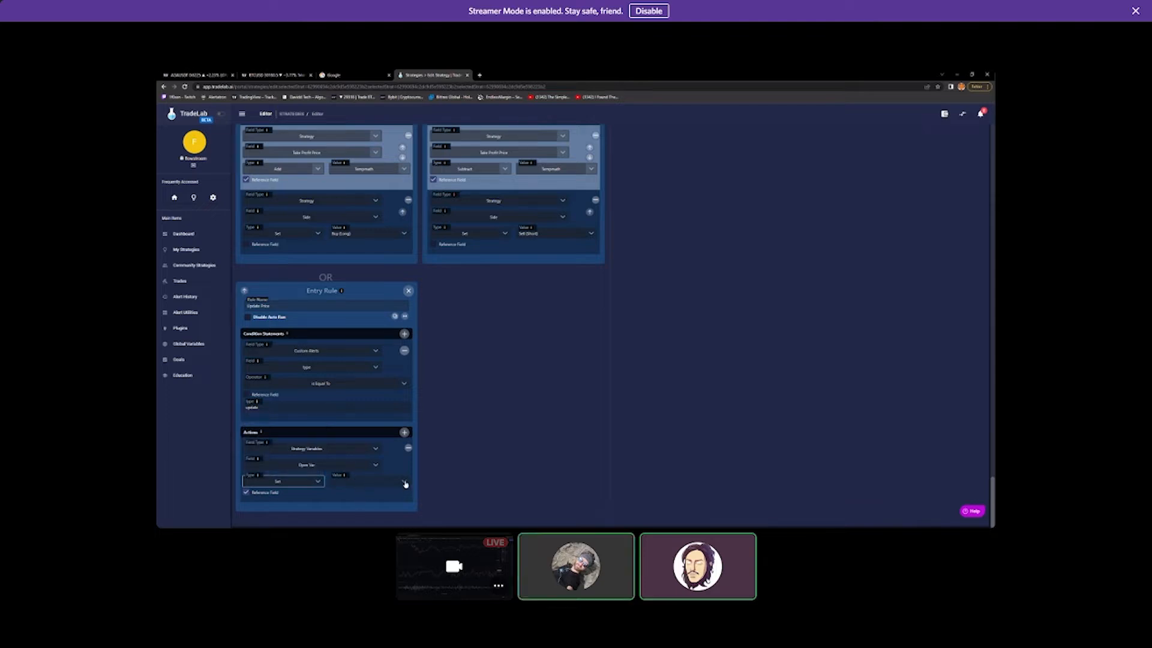
left_click(375, 483)
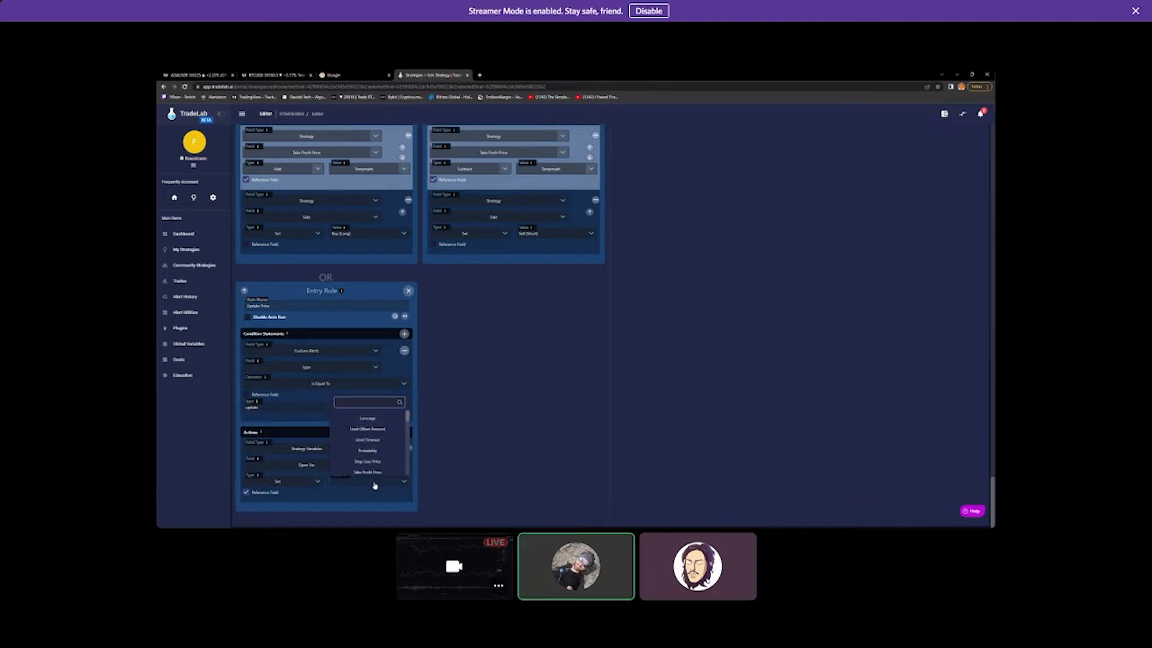
type("open")
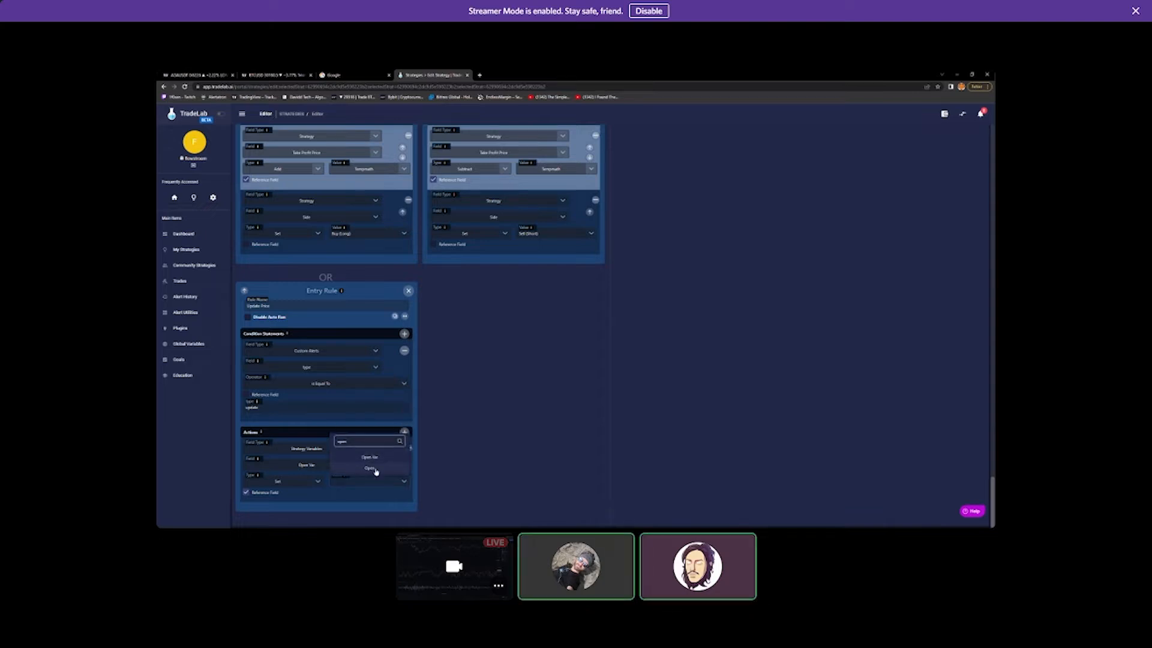
left_click(374, 471)
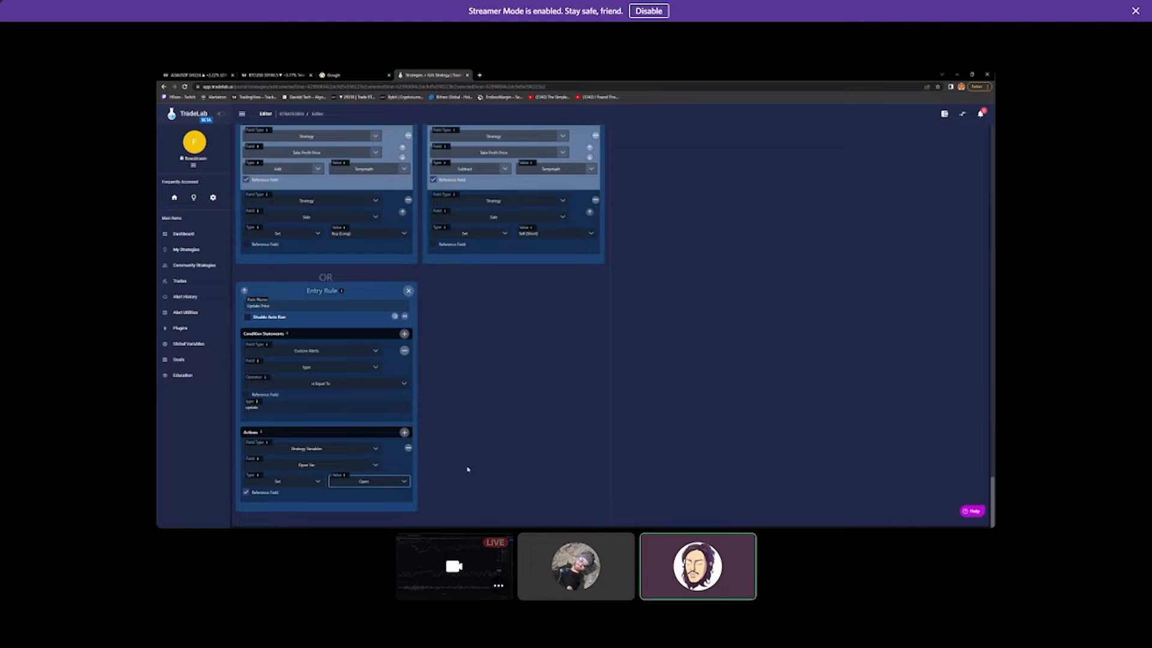
left_click(468, 469)
Add a second action to the Update Price rule with the type Set
left_click(404, 433)
scroll(438, 470, "down", 1)
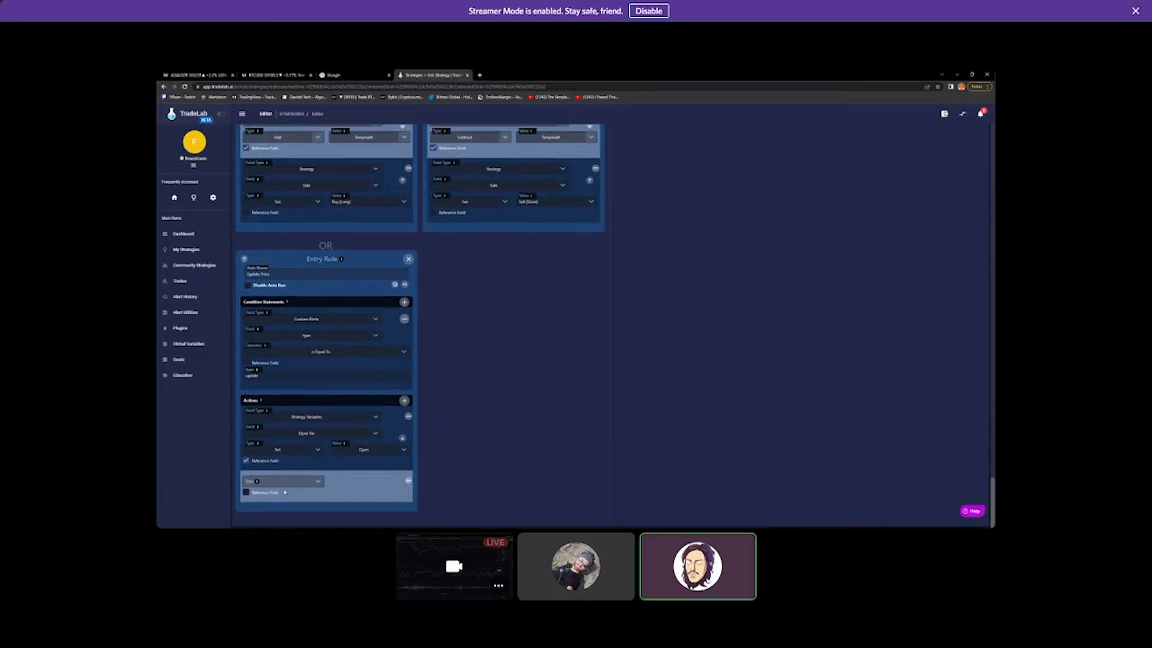
left_click(319, 484)
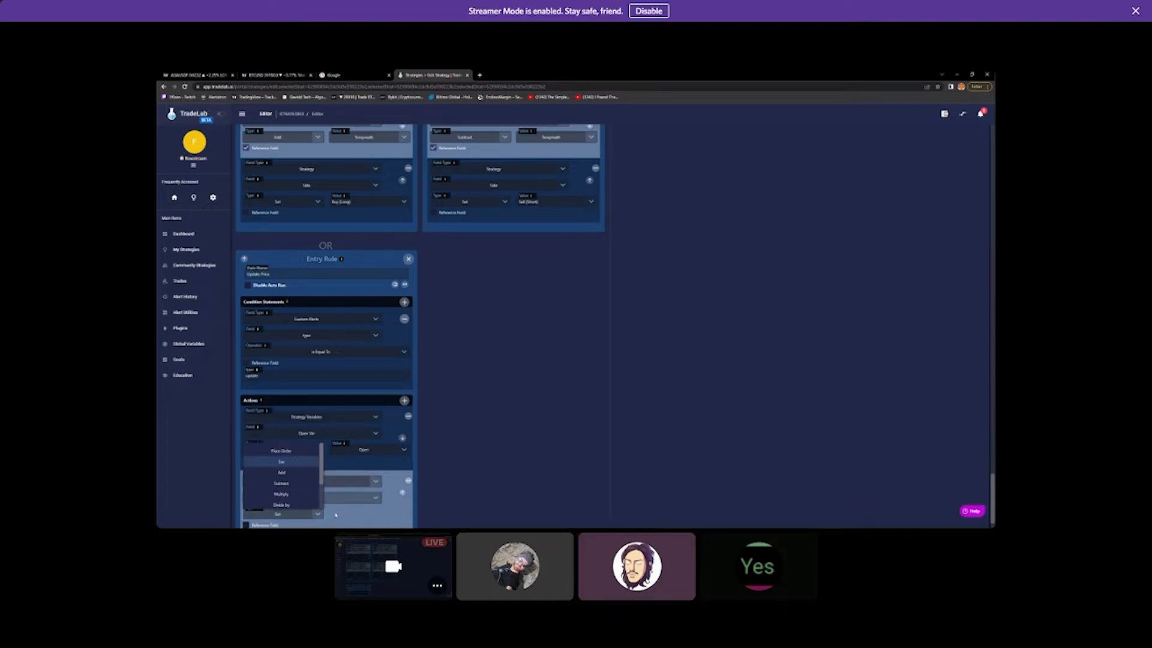
left_click(380, 516)
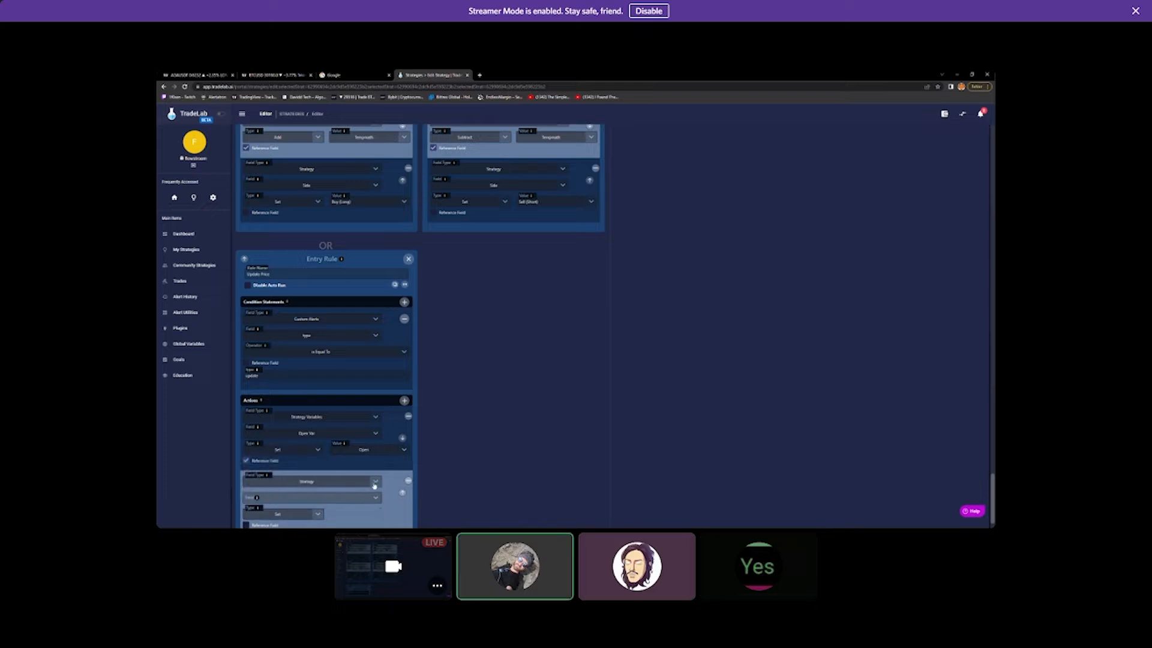
Switch the second action's field type to Strategy Variables and choose Close Var as its field
left_click(345, 481)
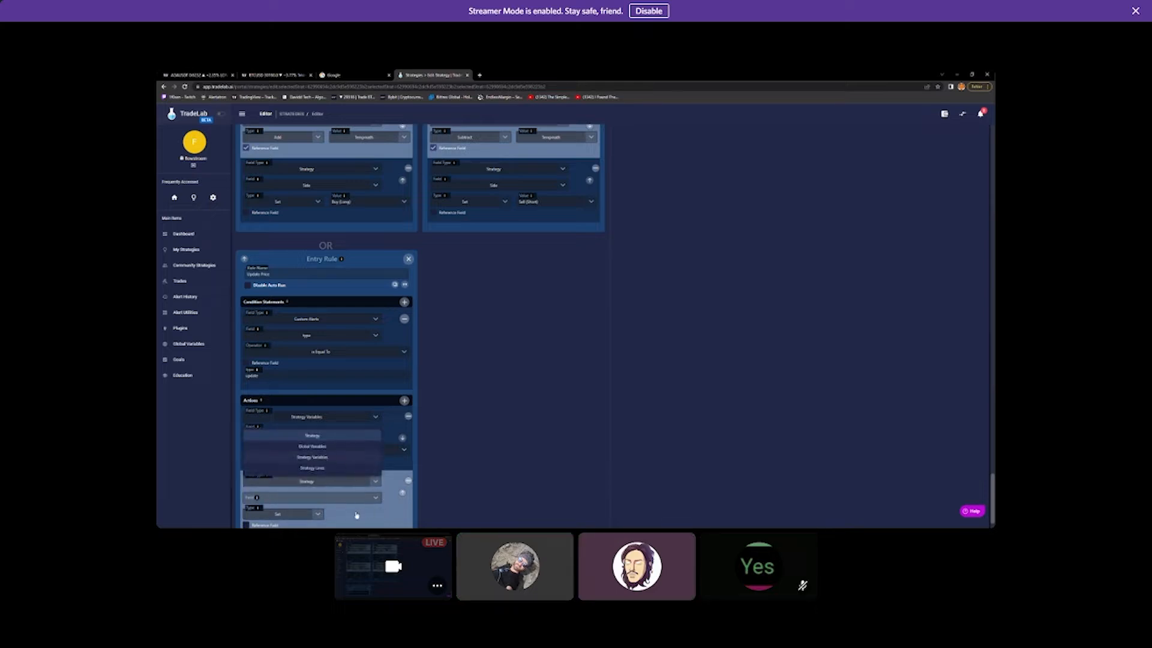
left_click(328, 458)
scroll(380, 495, "down", 1)
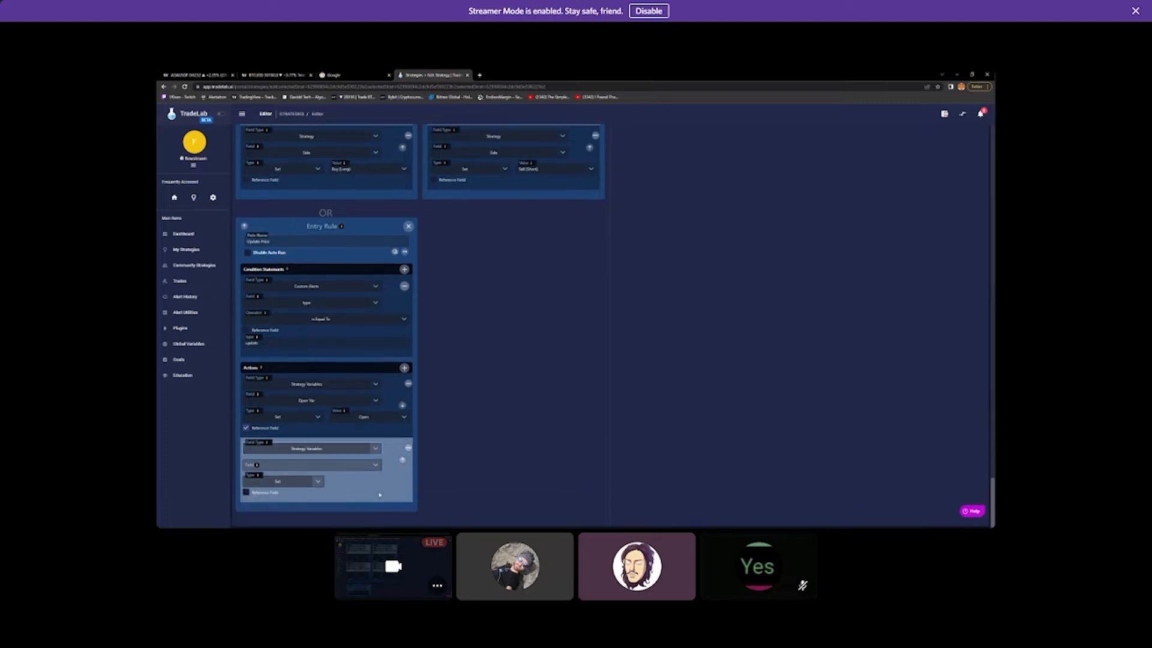
left_click(361, 466)
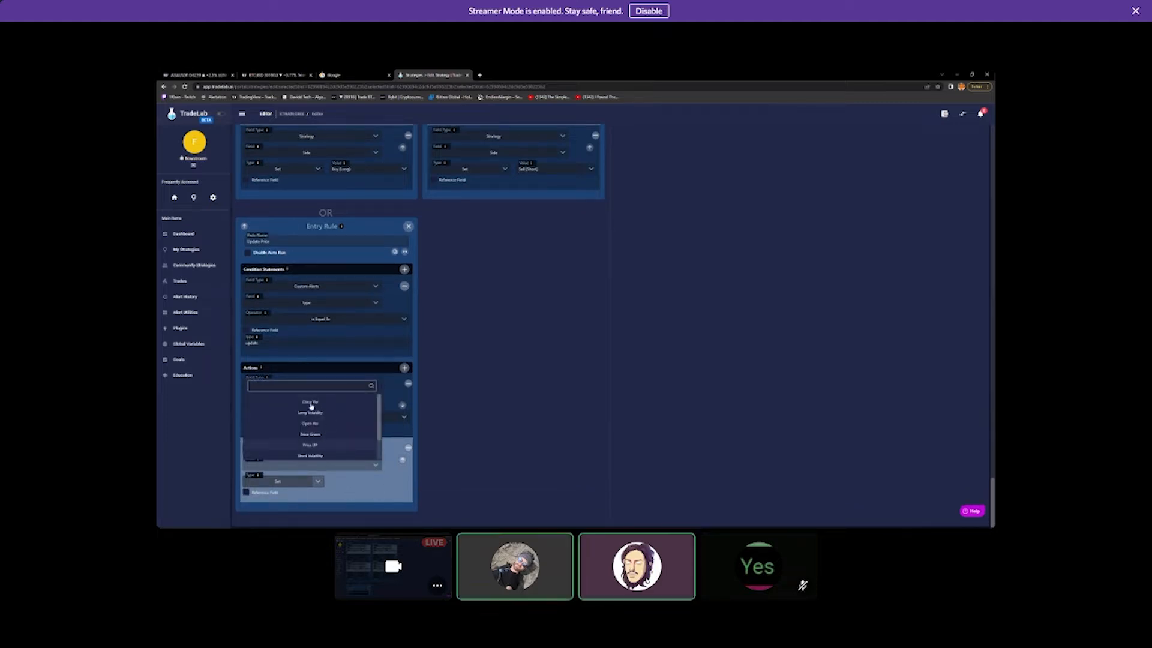
type("close")
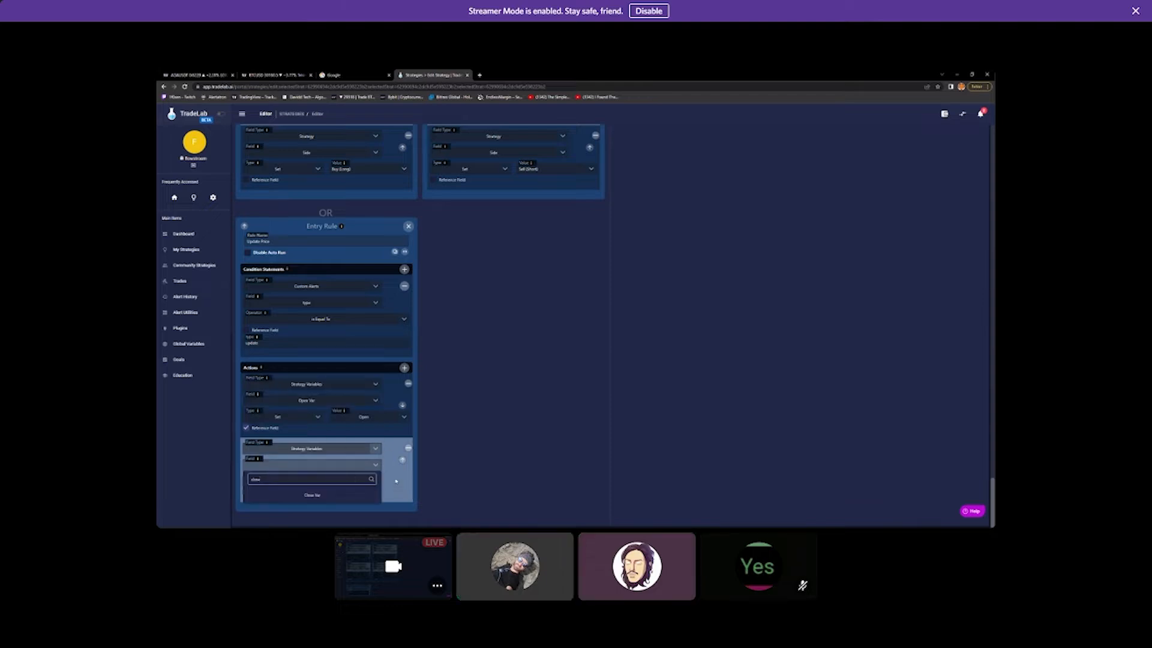
left_click(336, 495)
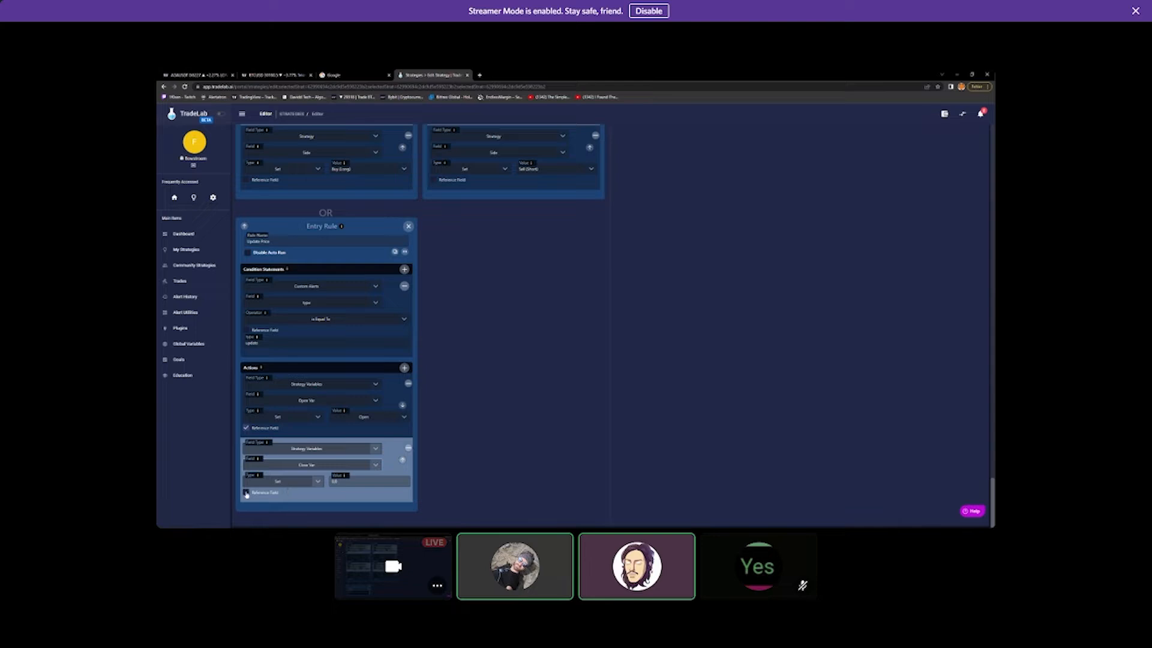
Make the Update Price rule's Close Var action use a reference field and choose Close as its value
left_click(358, 492)
left_click(361, 482)
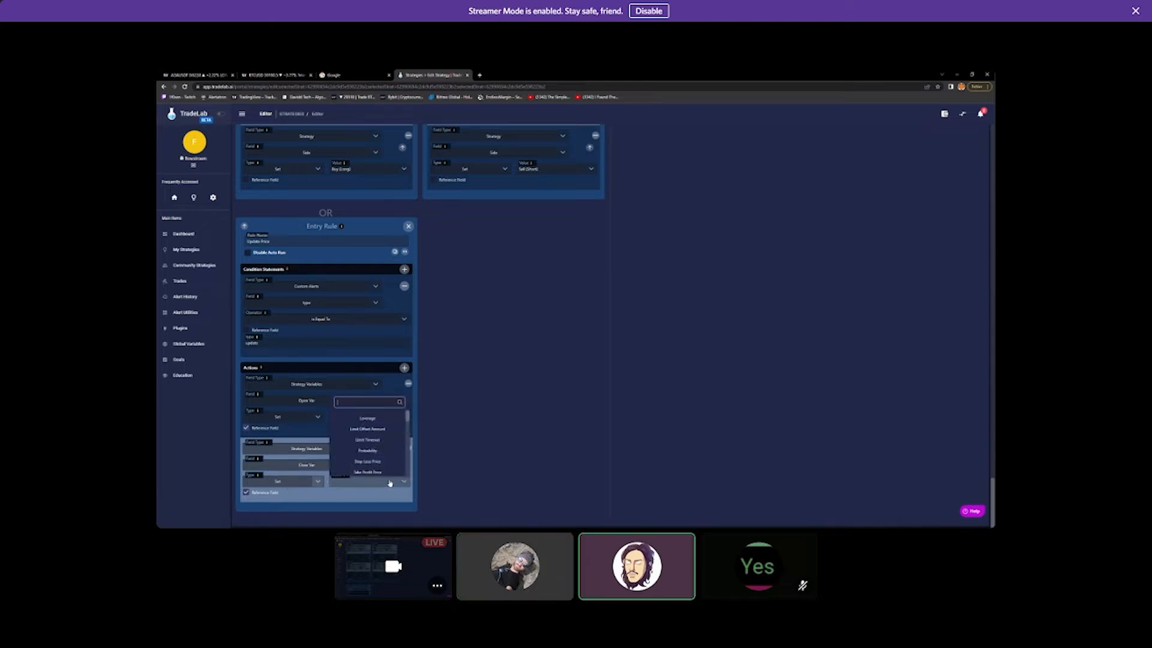
type("clo")
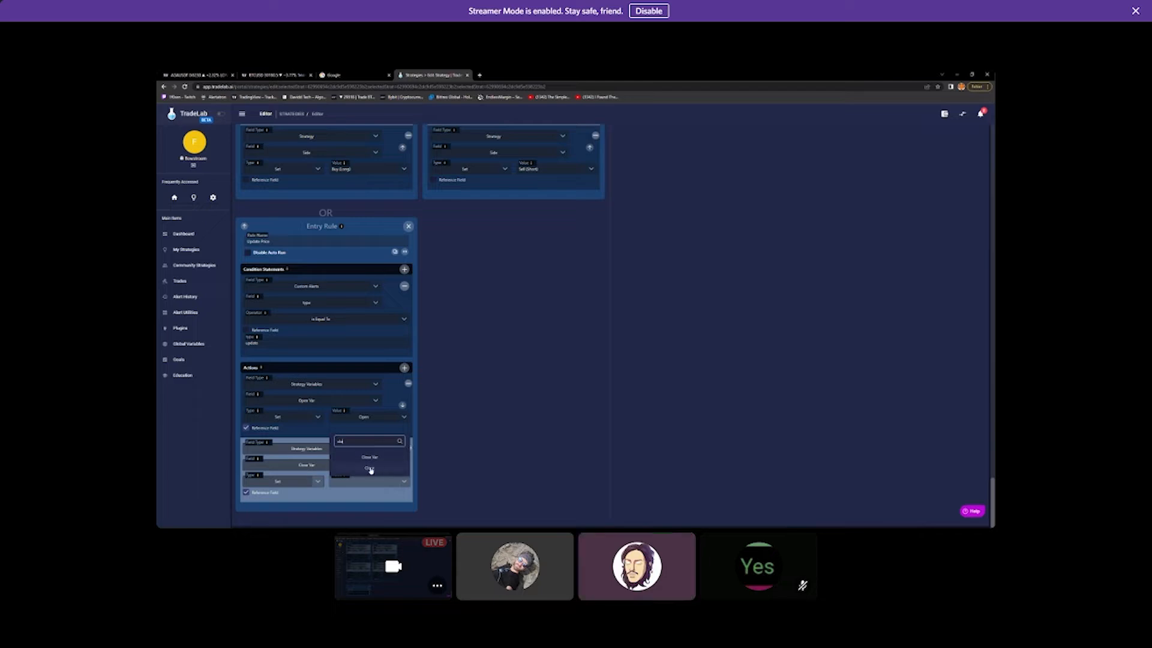
left_click(370, 470)
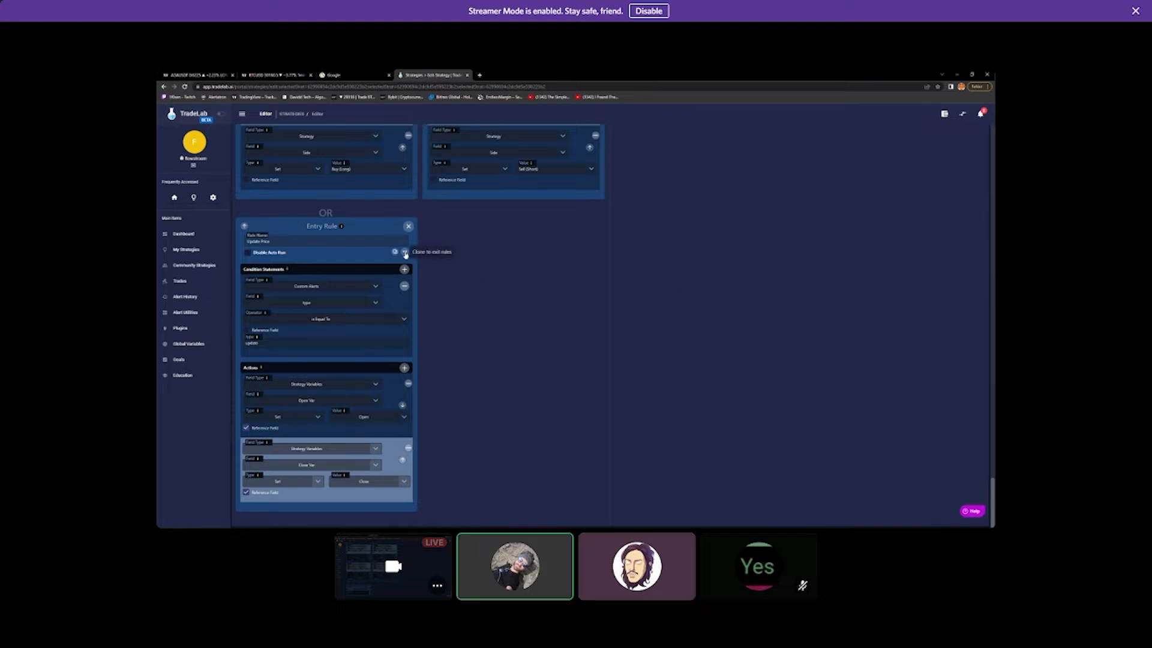
Clone the Update Price entry rule to the exit rules and delete the empty exit rule beside the copy
scroll(728, 363, "up", 10)
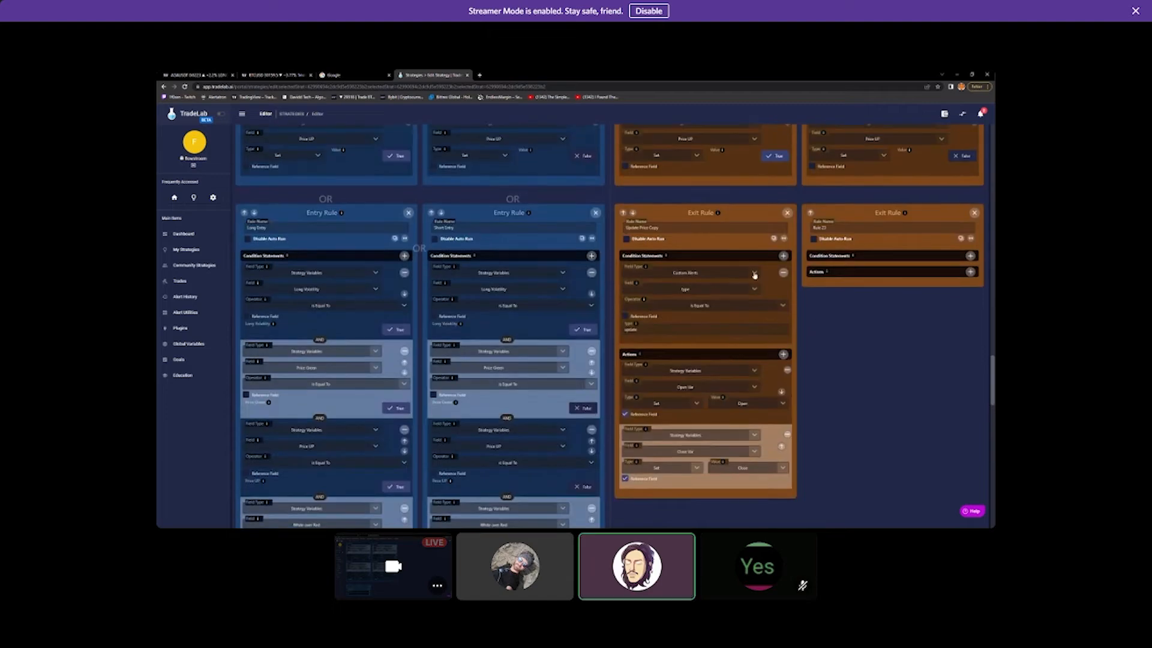
left_click(974, 213)
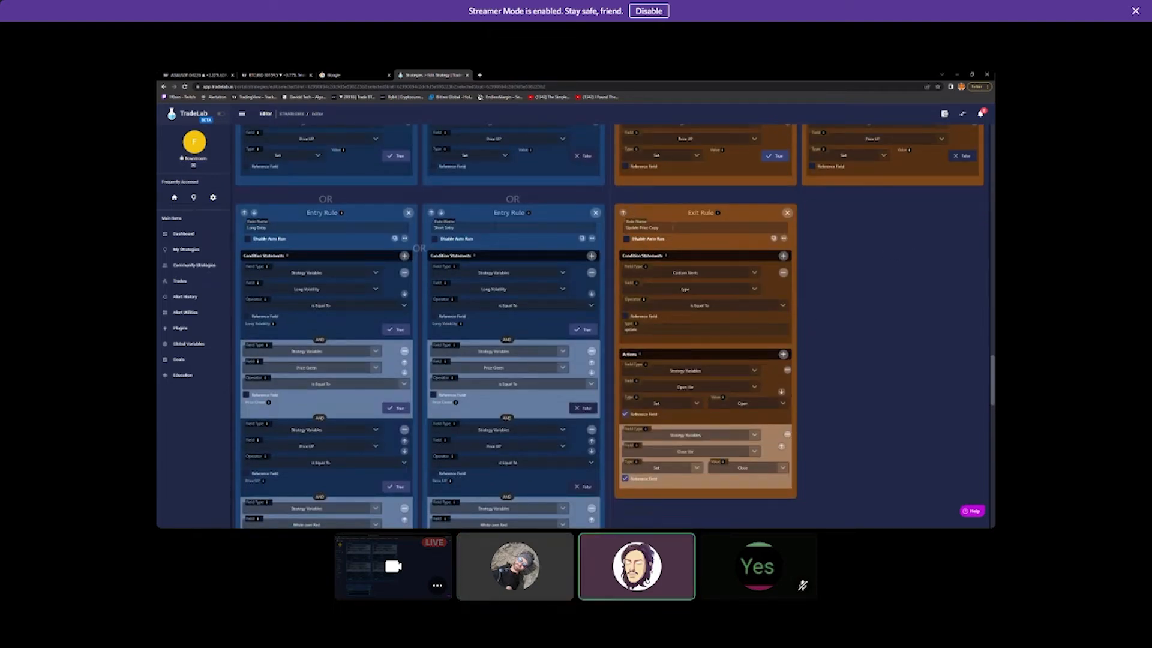
left_click(690, 228)
left_click(810, 295)
In the Long Entry rule's Tempmath actions, change the Set value to Open Var and the Subtract value to Close Var
scroll(756, 306, "down", 1)
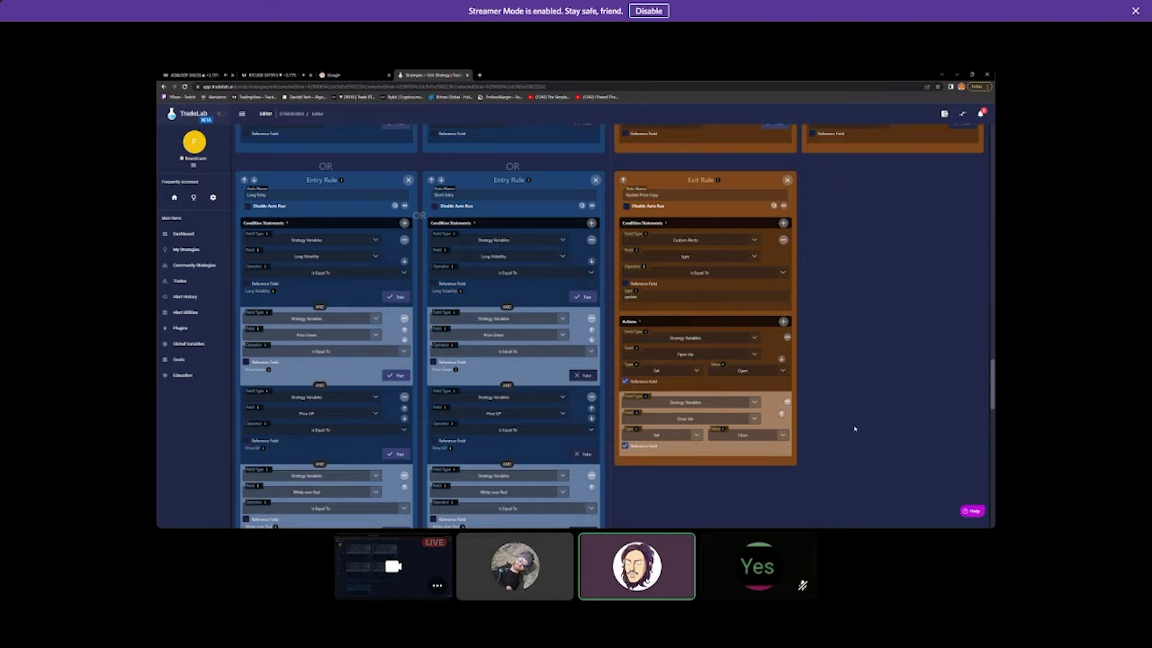
scroll(490, 428, "down", 5)
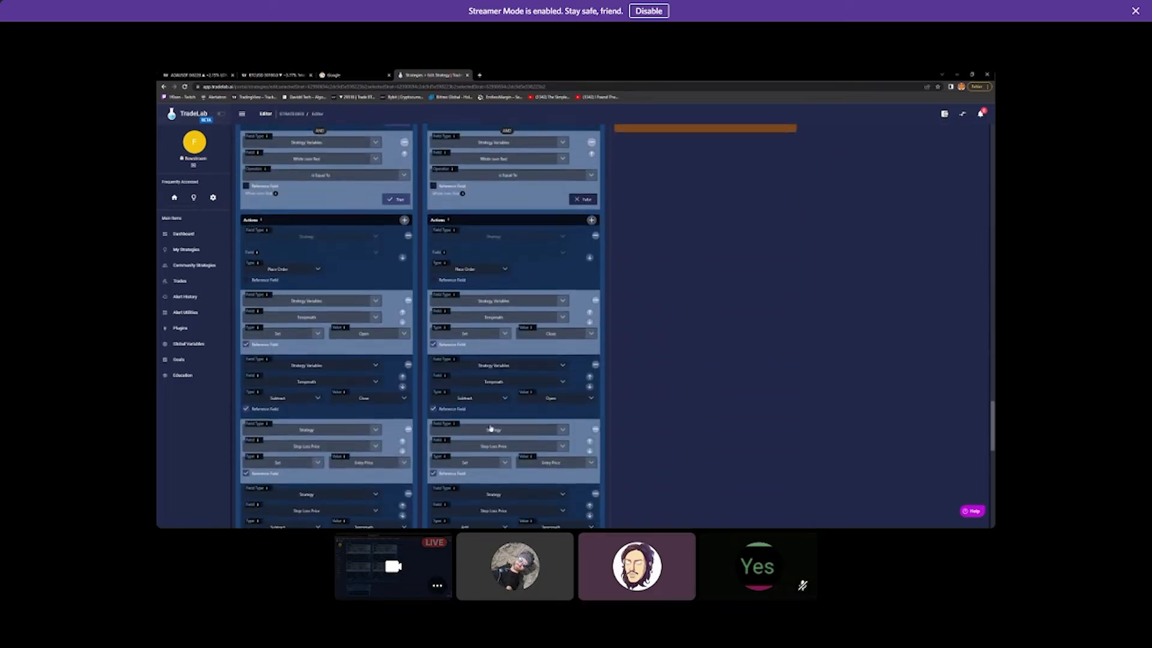
scroll(491, 428, "down", 2)
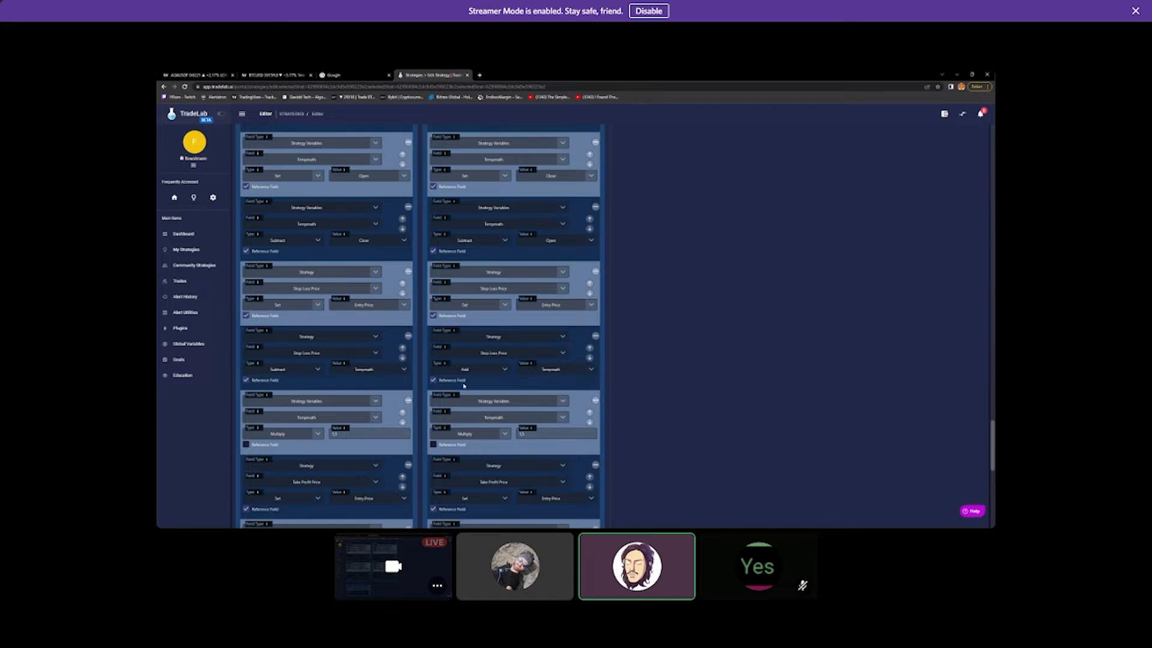
scroll(464, 385, "down", 3)
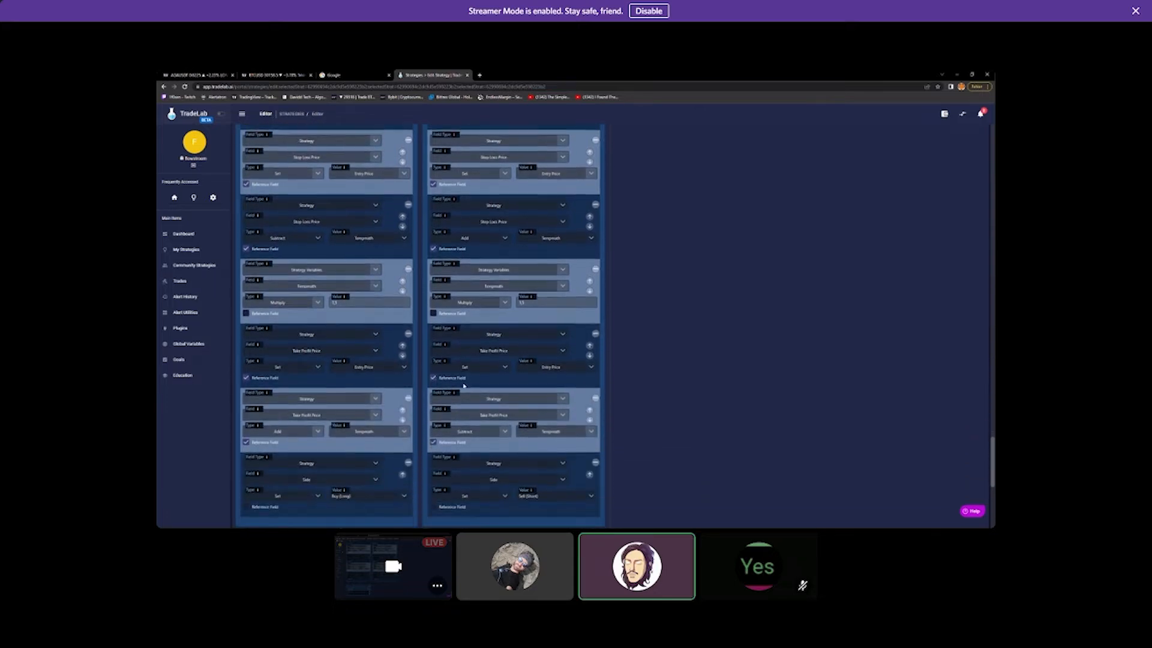
scroll(399, 384, "up", 4)
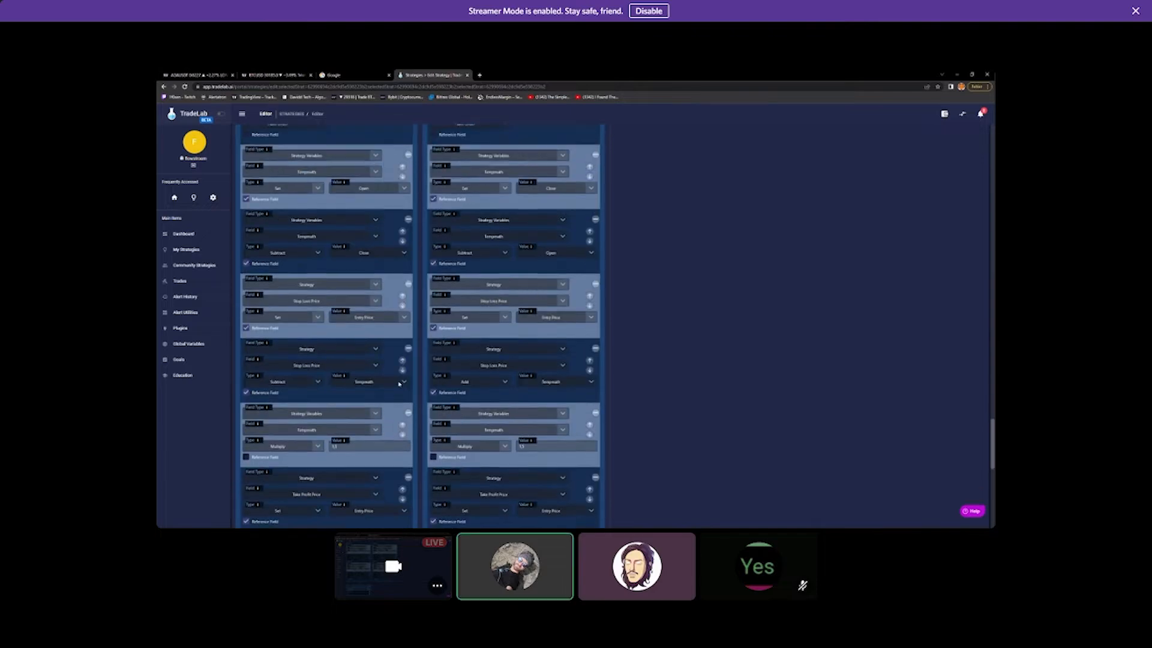
scroll(399, 384, "up", 6)
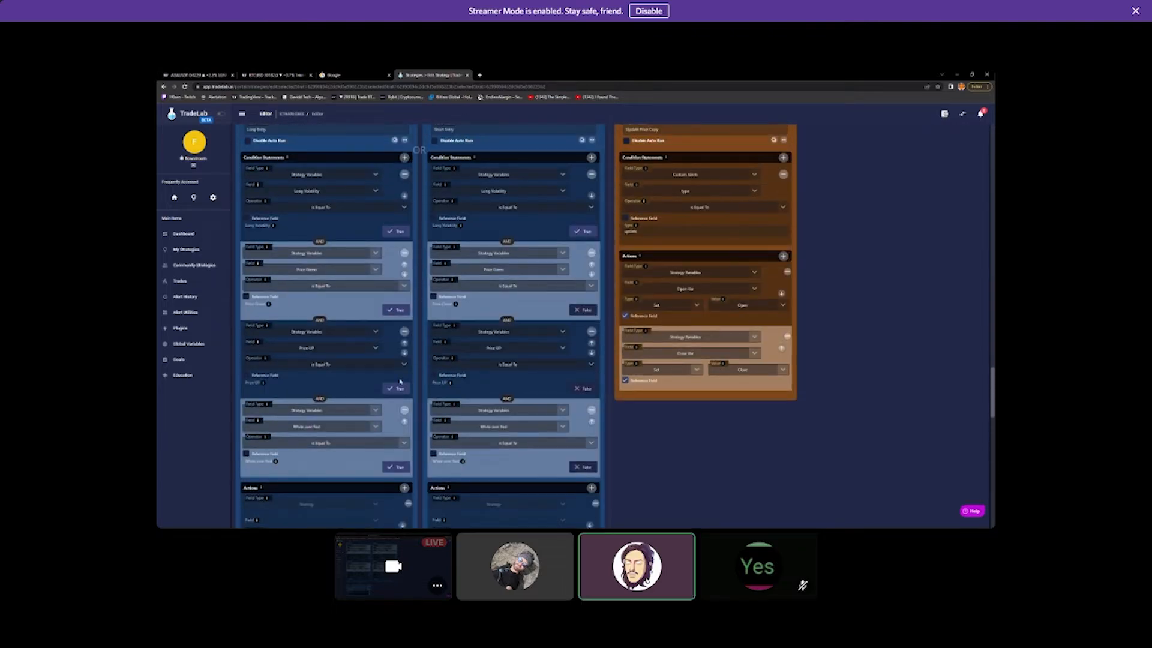
scroll(400, 381, "down", 8)
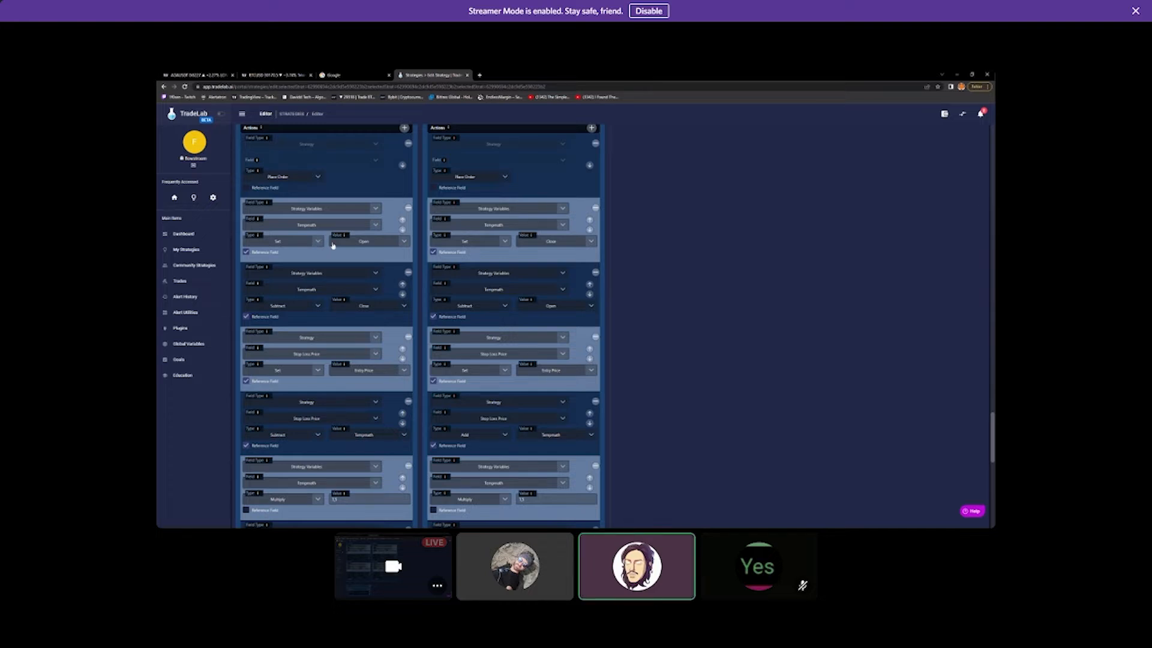
left_click(405, 243)
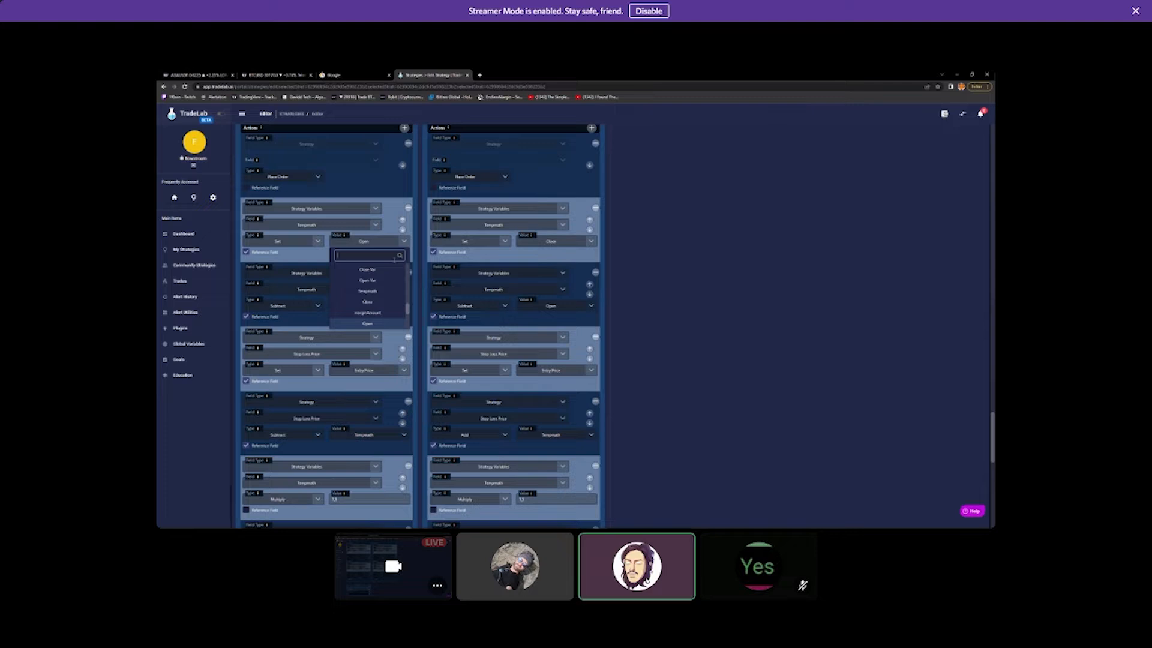
type("open")
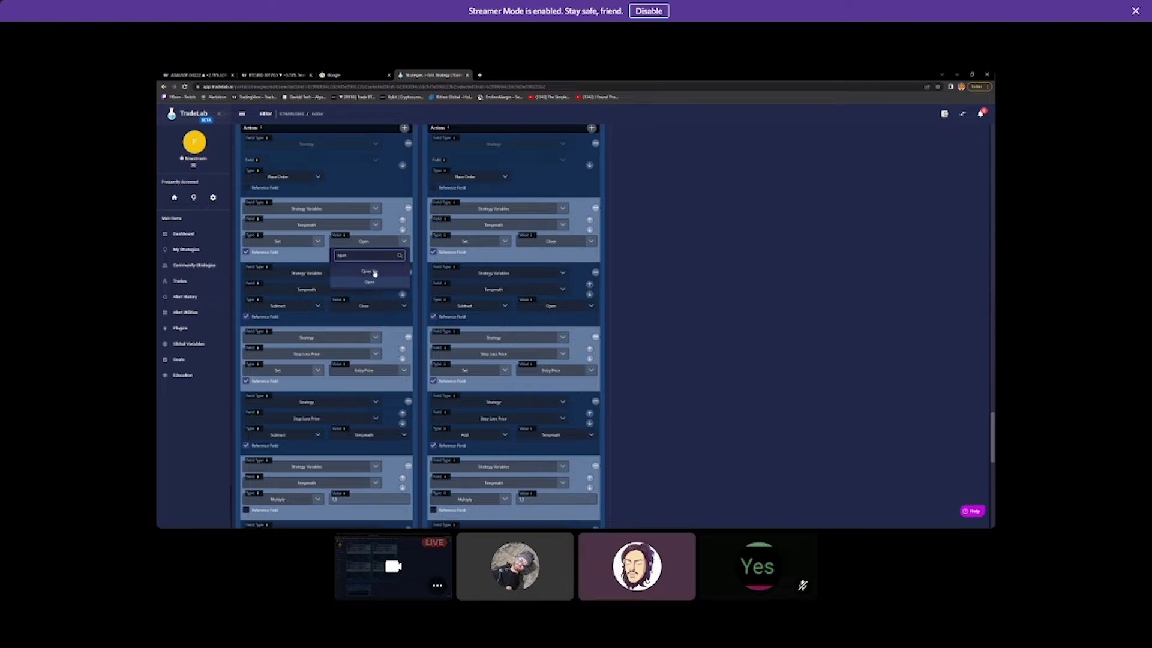
left_click(370, 271)
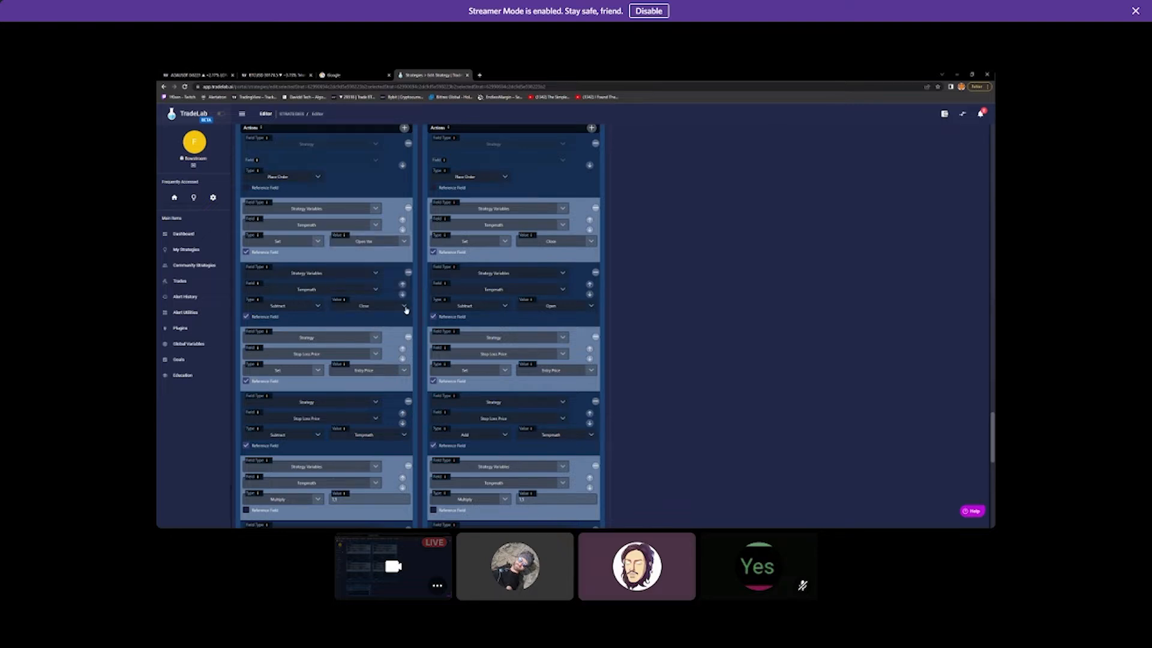
left_click(405, 306)
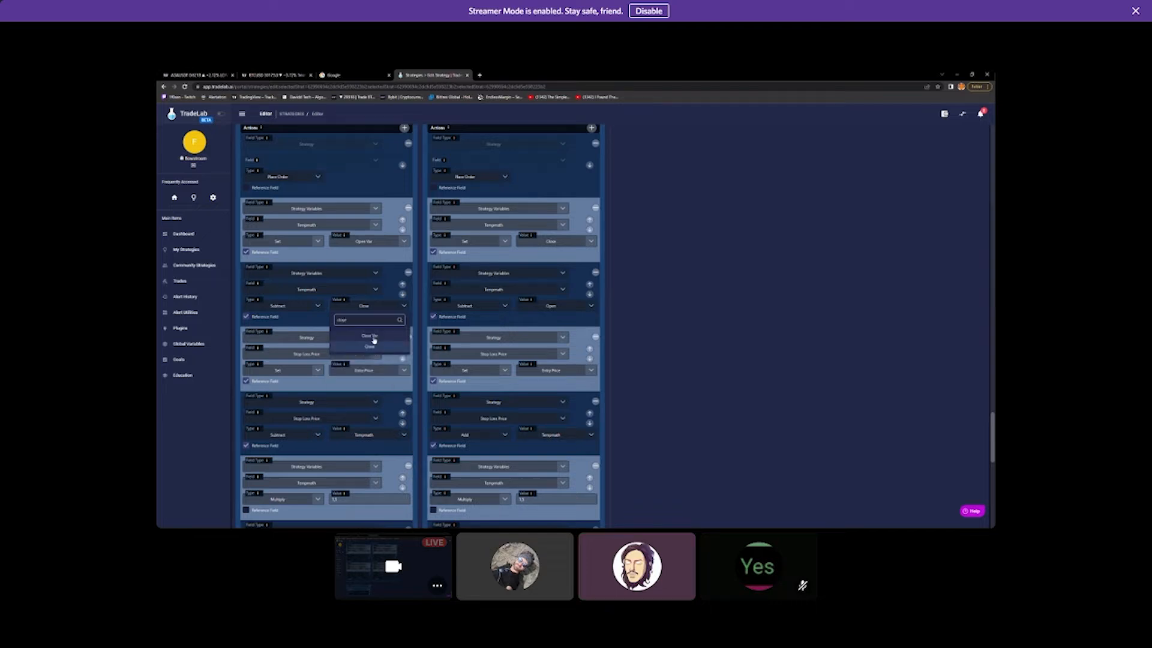
left_click(374, 340)
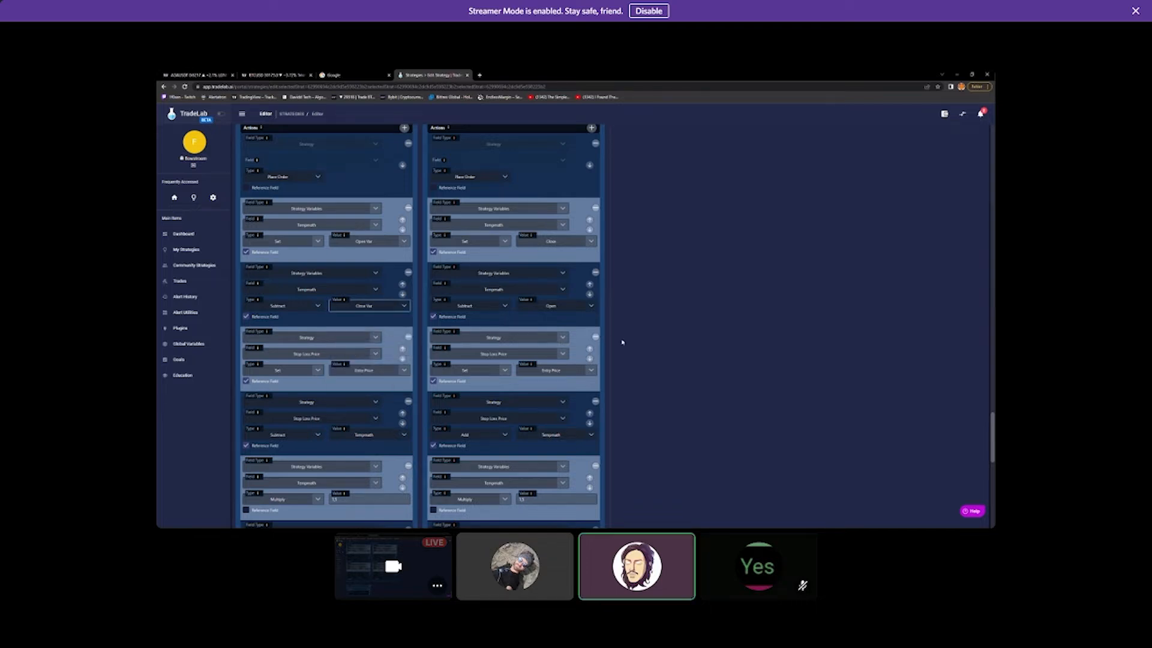
left_click(638, 339)
In the Short Entry rule's Tempmath actions, change the Set value to Close Var and the Subtract value to Open Var
left_click(593, 243)
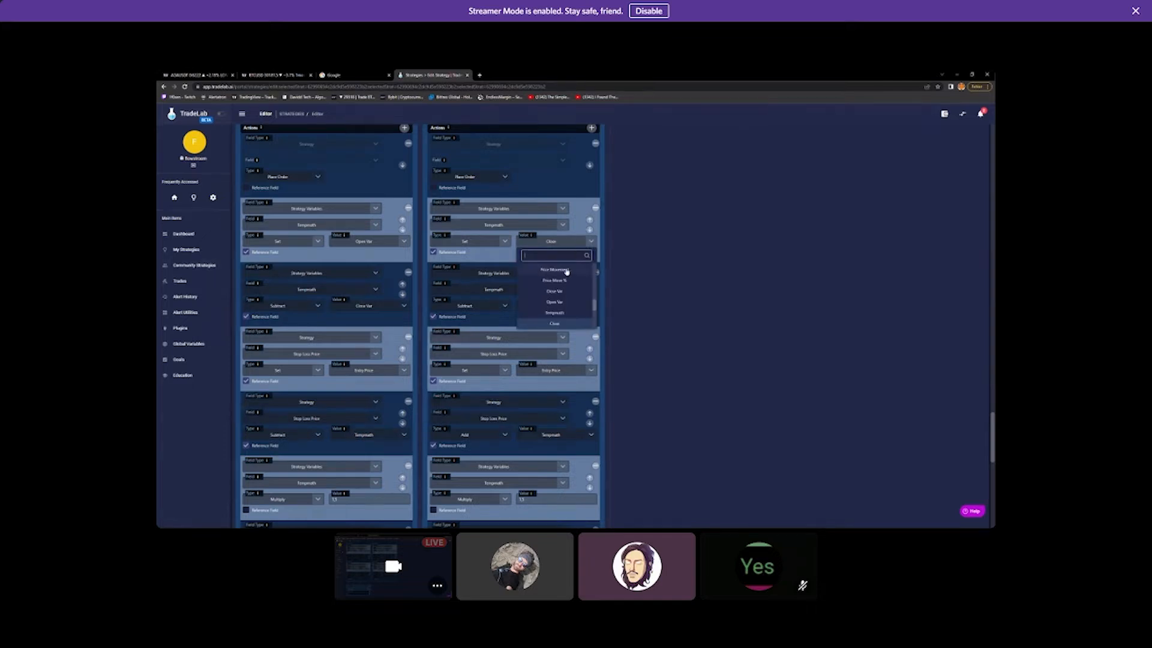
type("close")
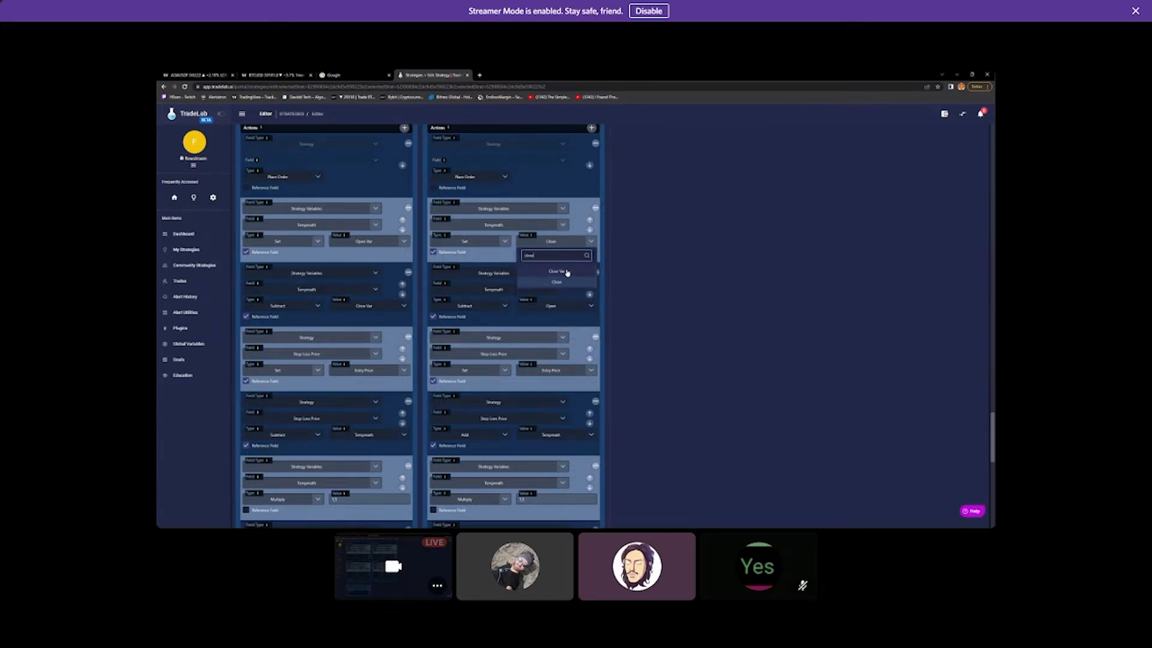
key("Return")
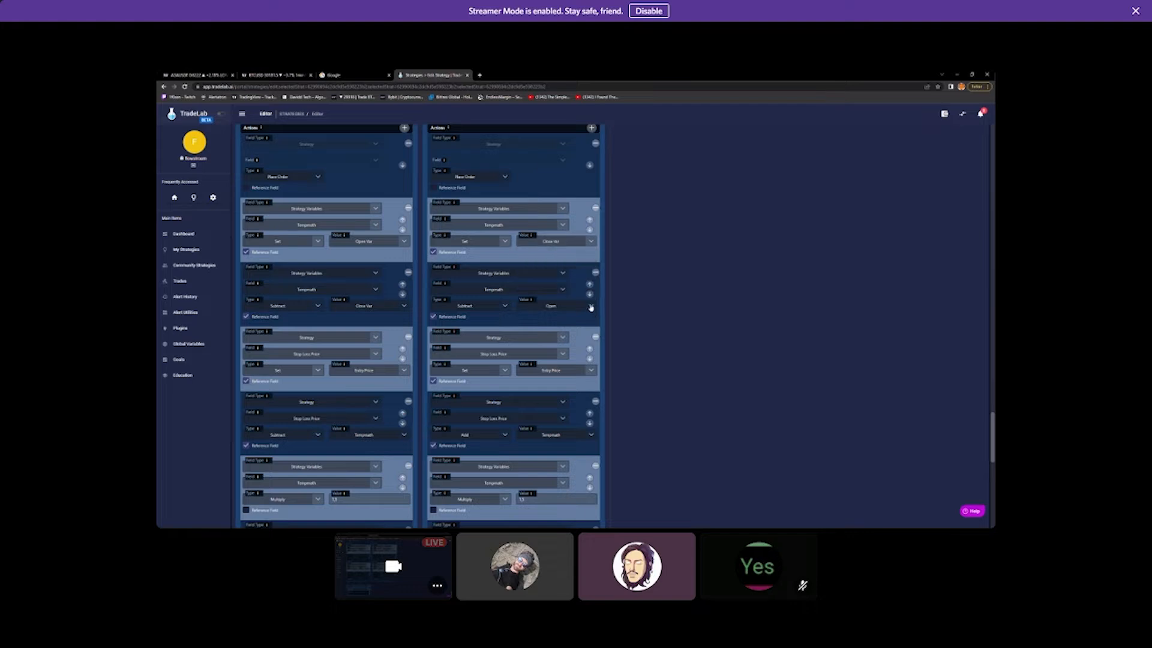
left_click(592, 308)
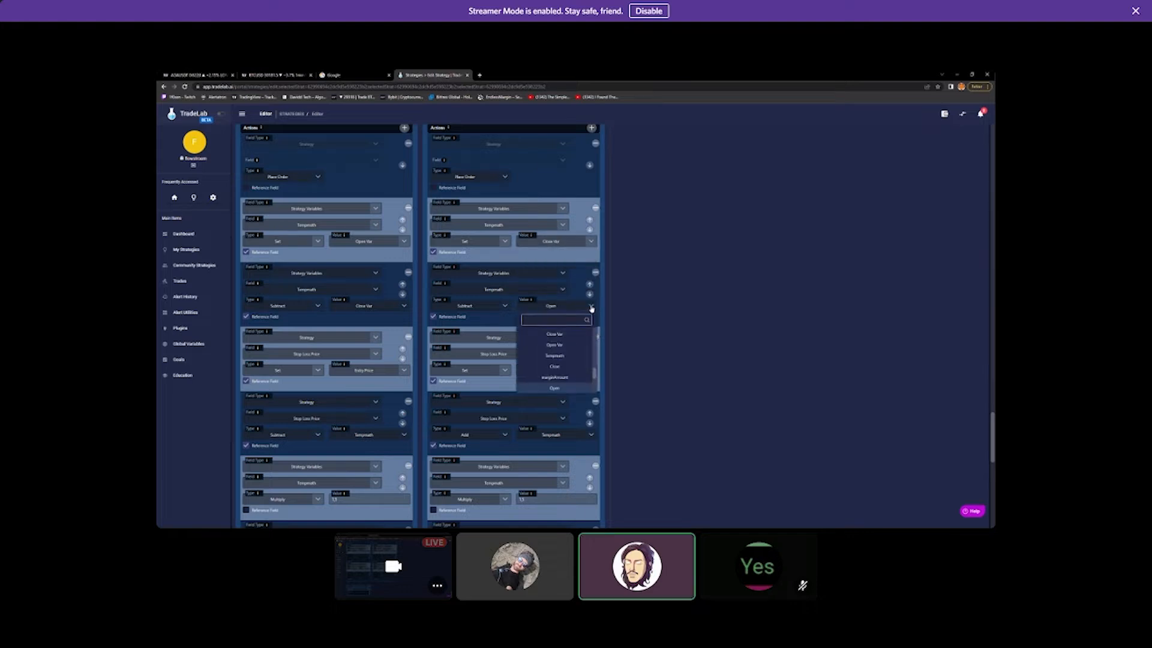
left_click(555, 345)
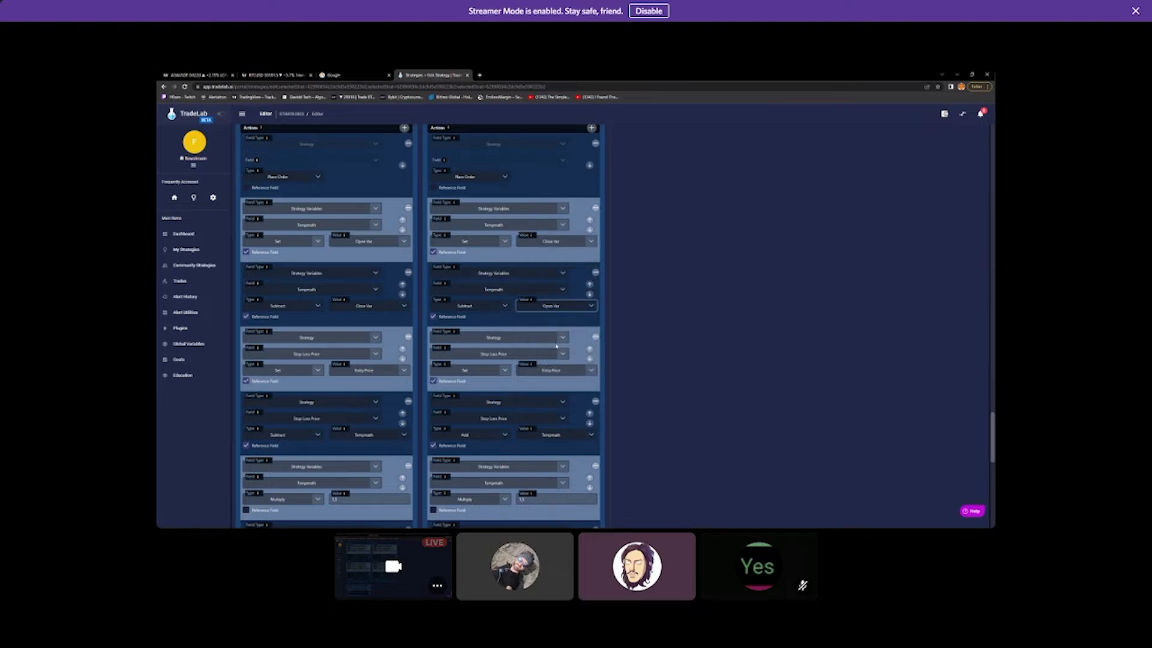
left_click(646, 324)
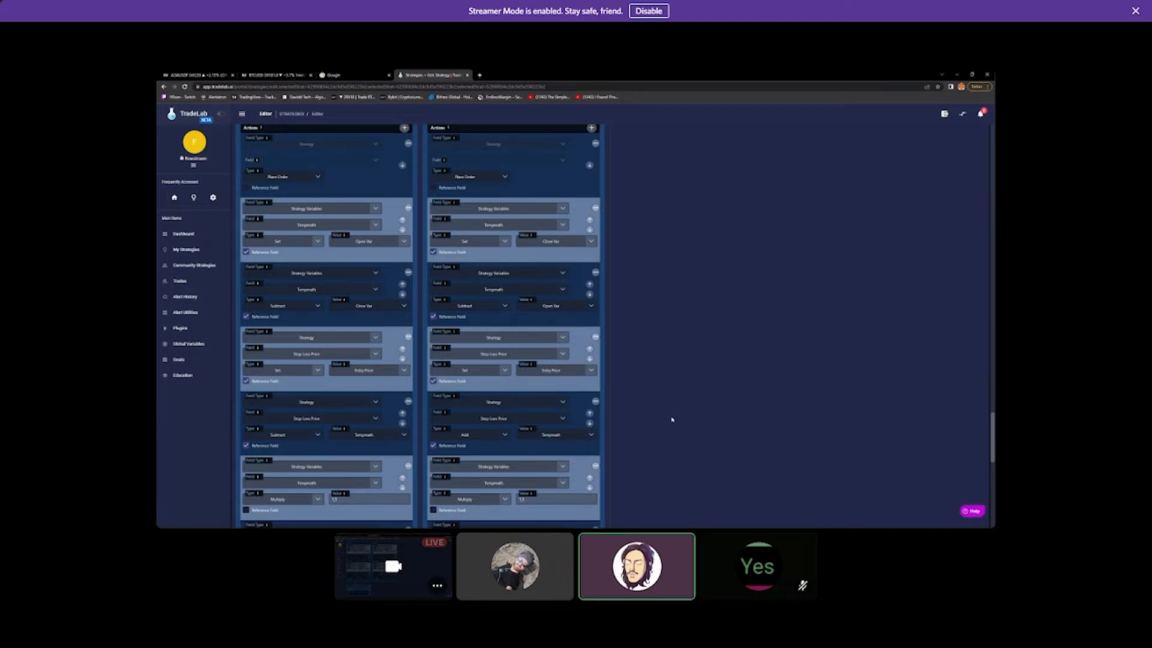
Start a new alert in the strategy's alert list and name it Update Alert
scroll(672, 419, "up", 10)
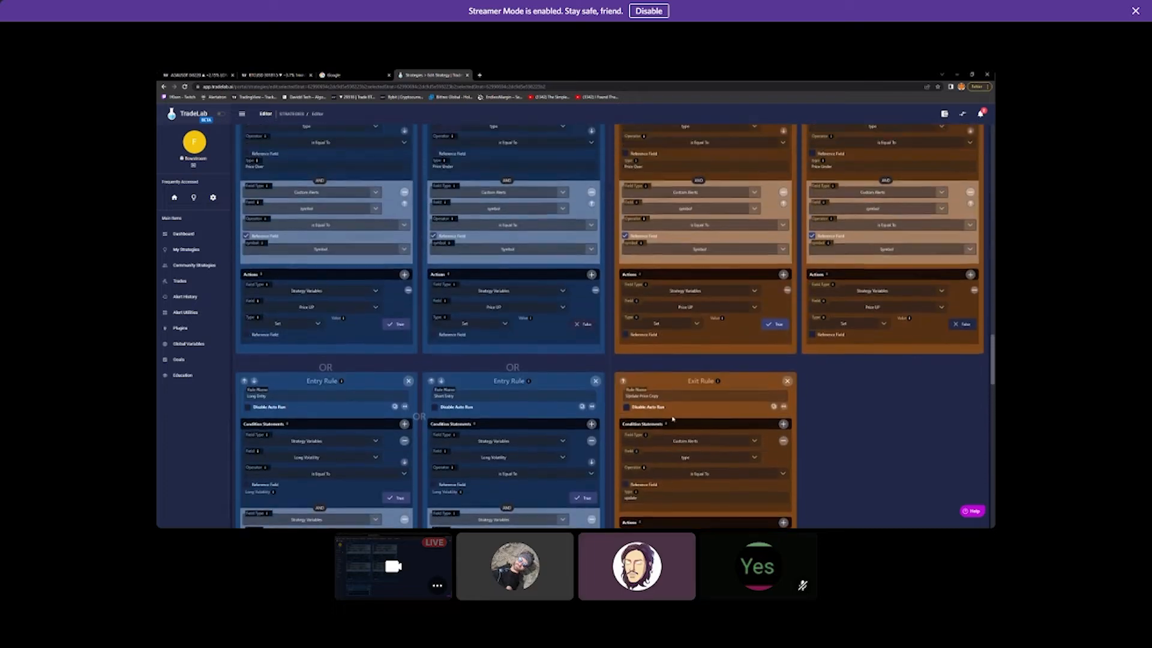
scroll(672, 419, "up", 10)
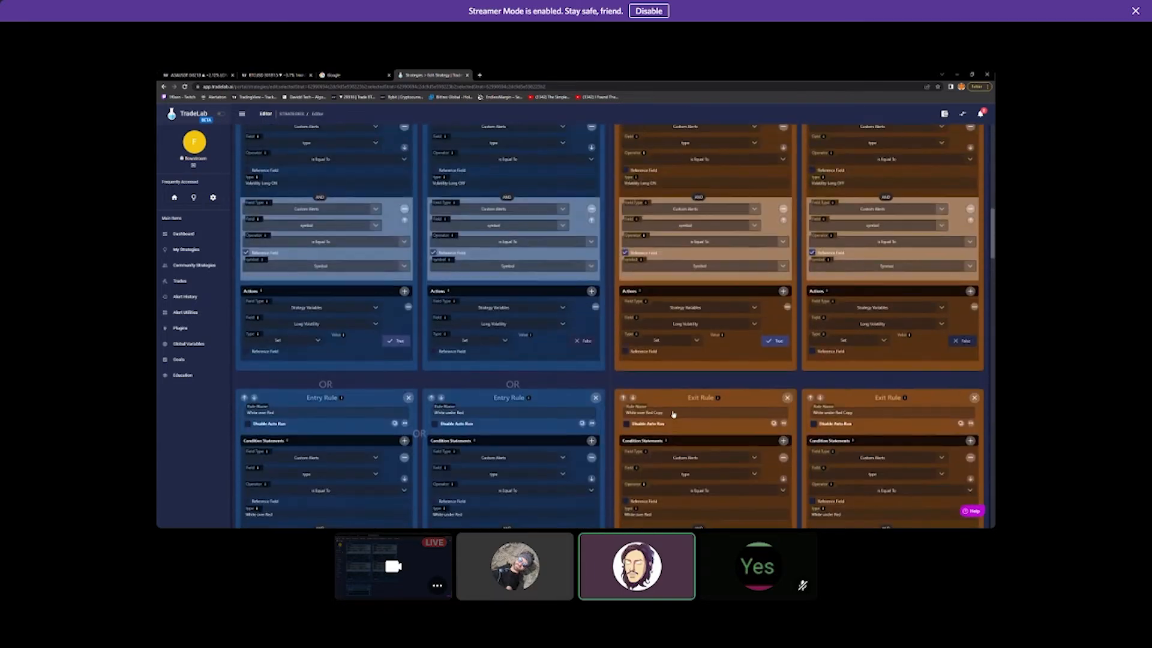
scroll(673, 414, "up", 10)
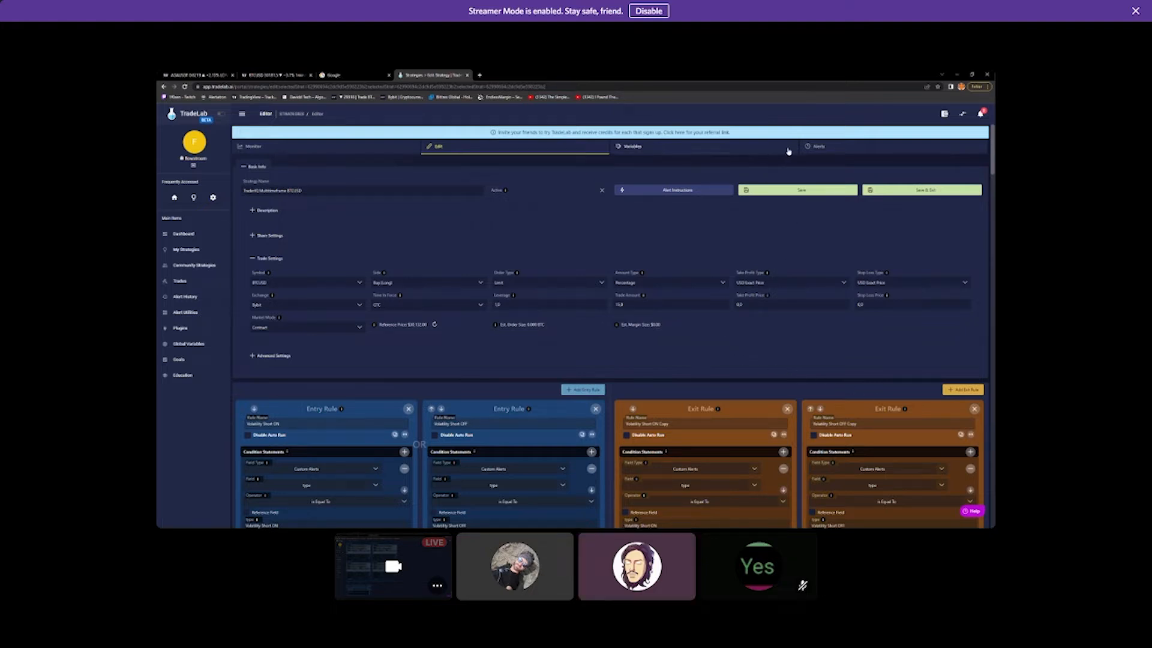
left_click(817, 147)
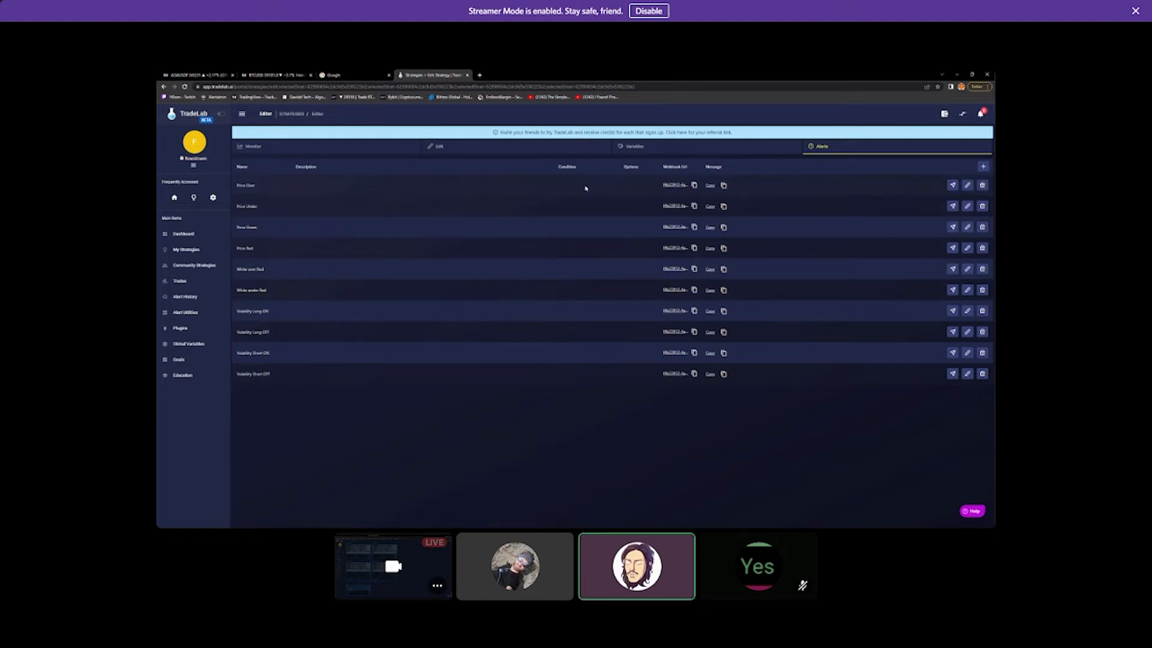
left_click(983, 168)
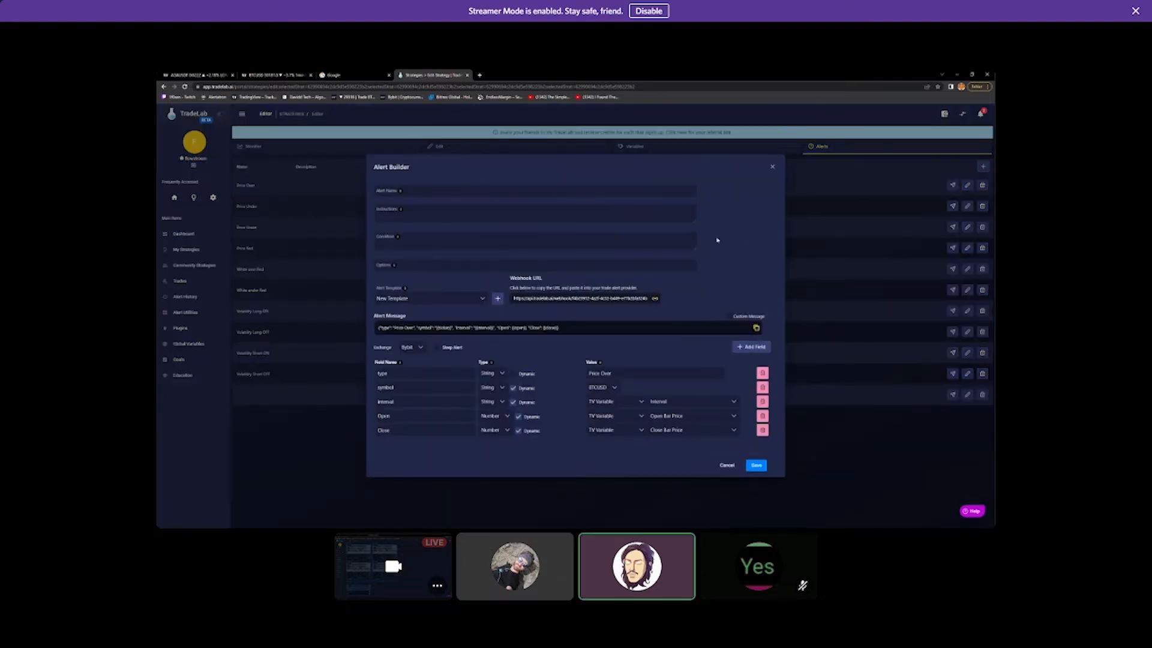
left_click(431, 192)
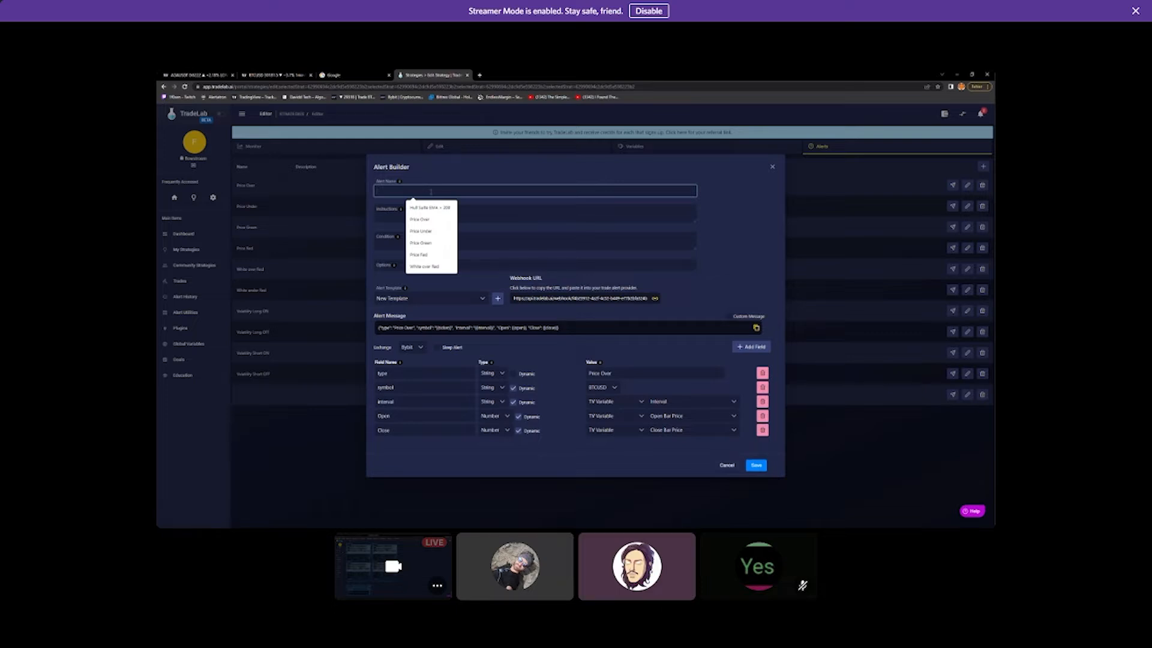
type("Up")
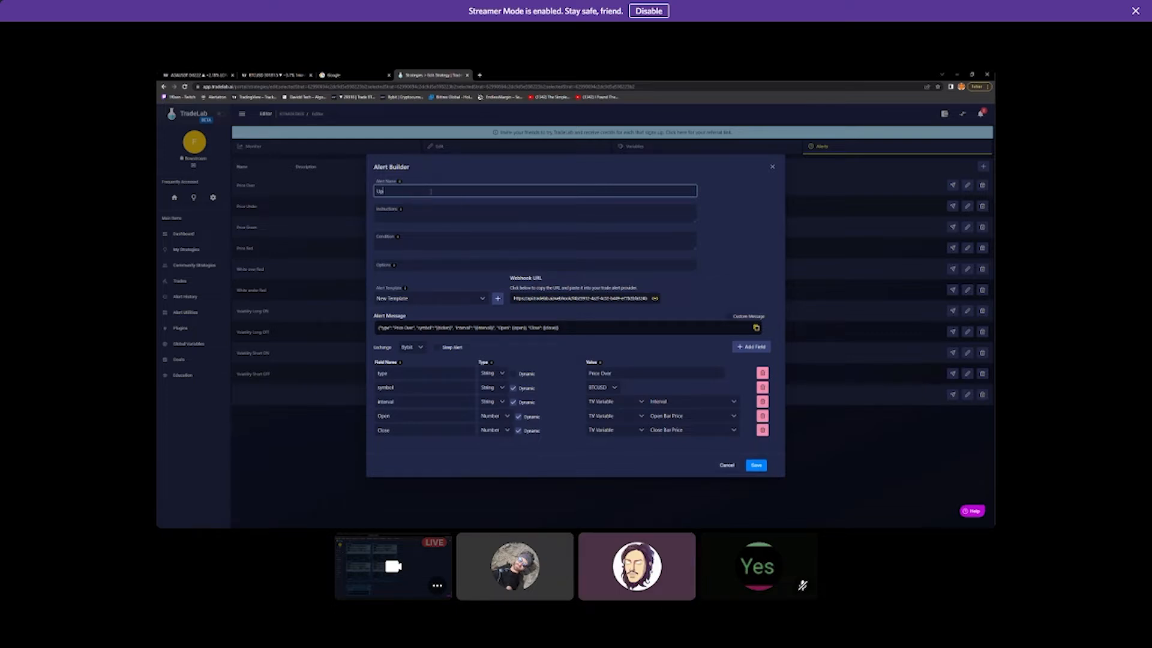
type("date Alert")
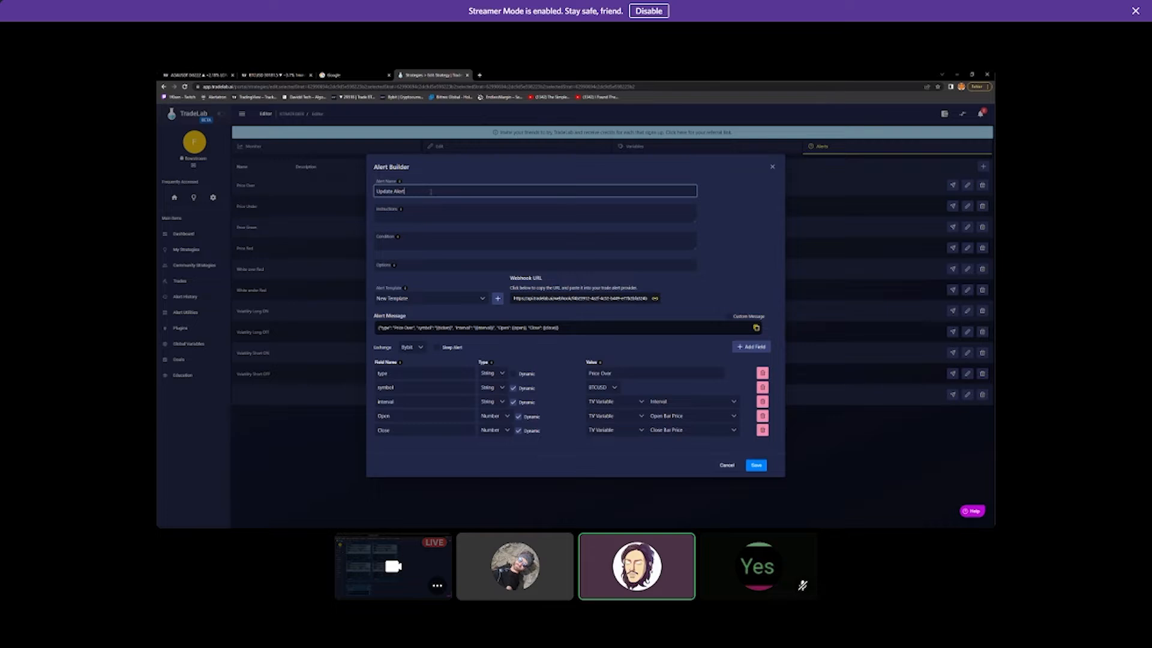
Enter "Create a TV alert" as the instructions of the new Update Alert
left_click(438, 216)
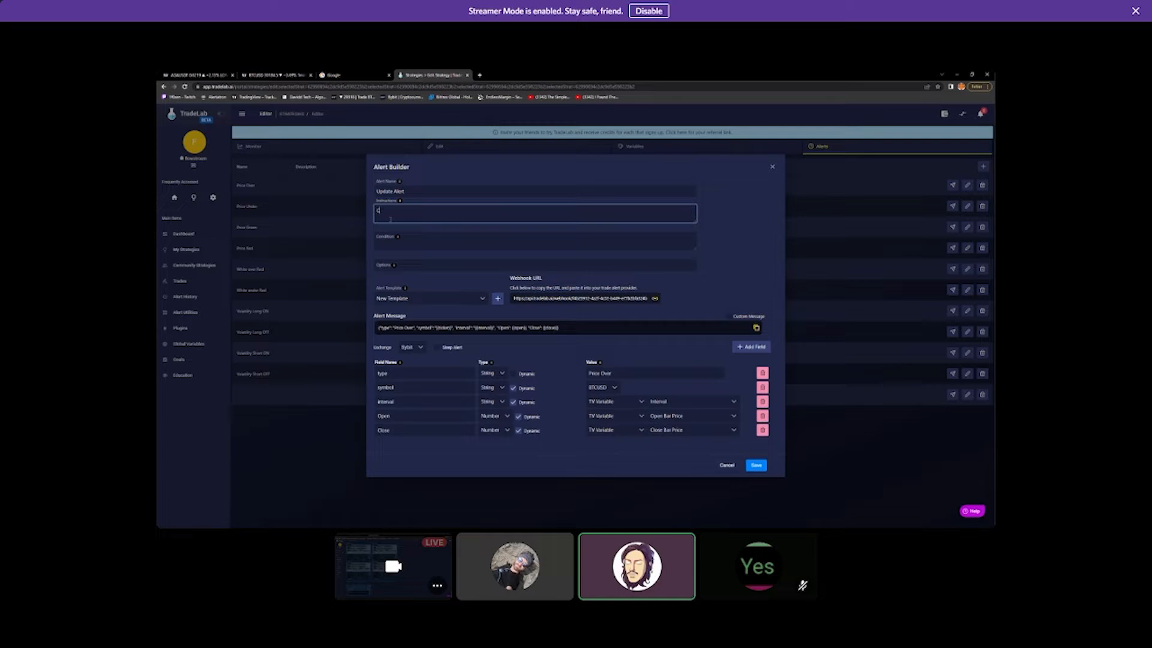
type("reate a")
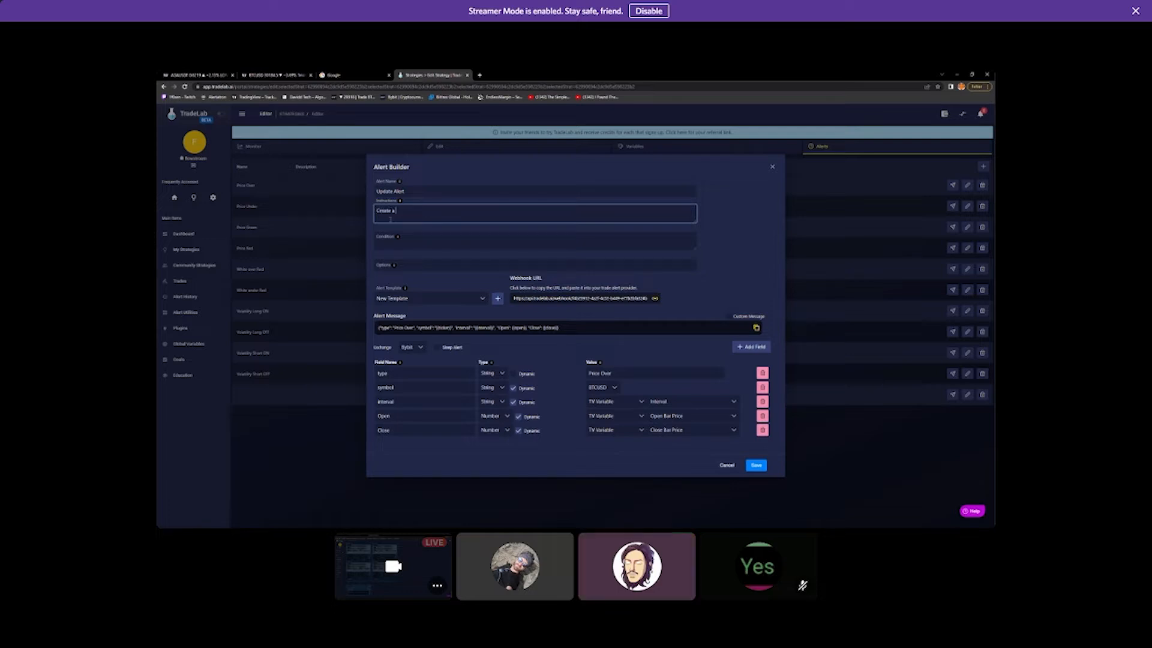
type(" TV a")
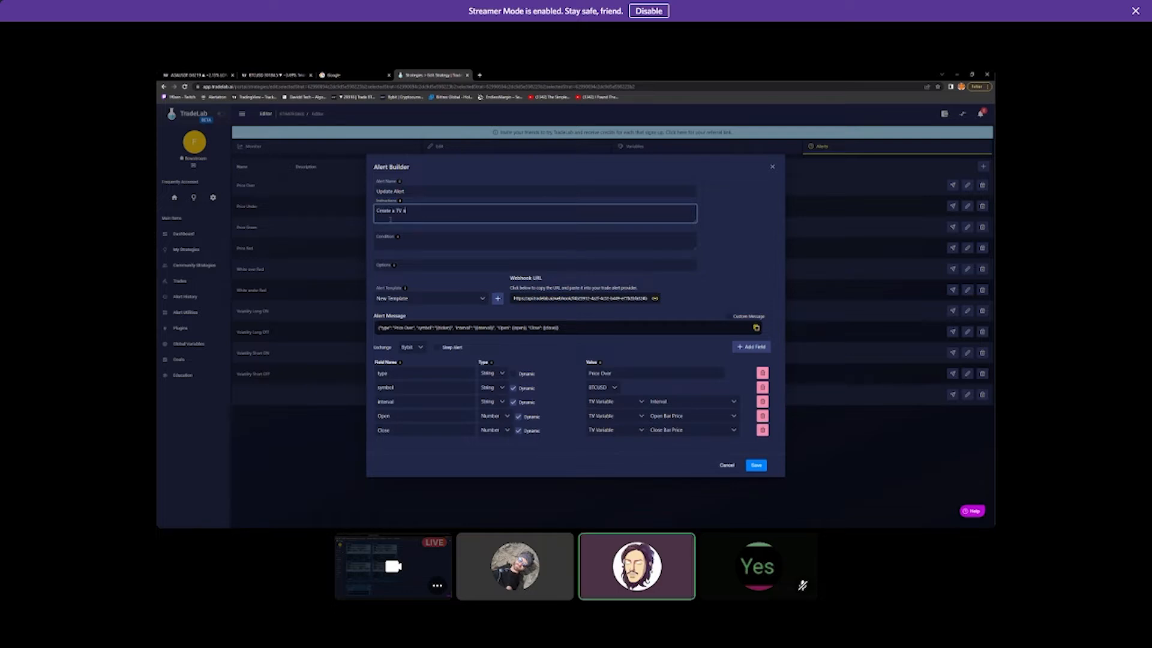
type("lert")
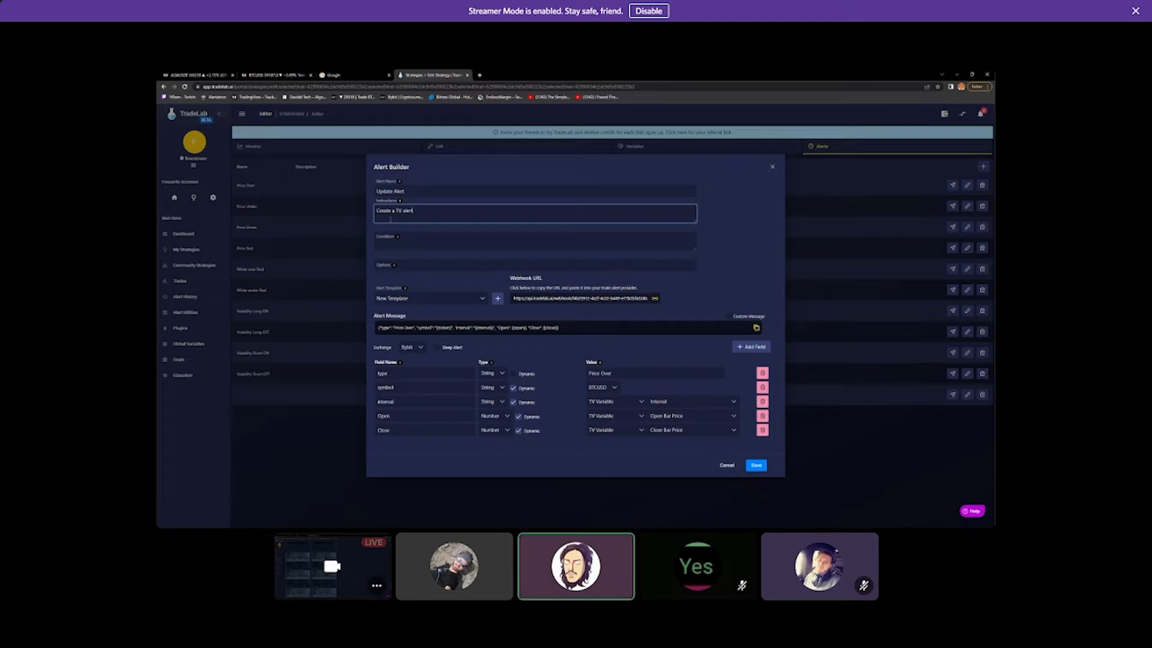
Continue the Update Alert instructions with "for each step shown, fill out the"
type("or a")
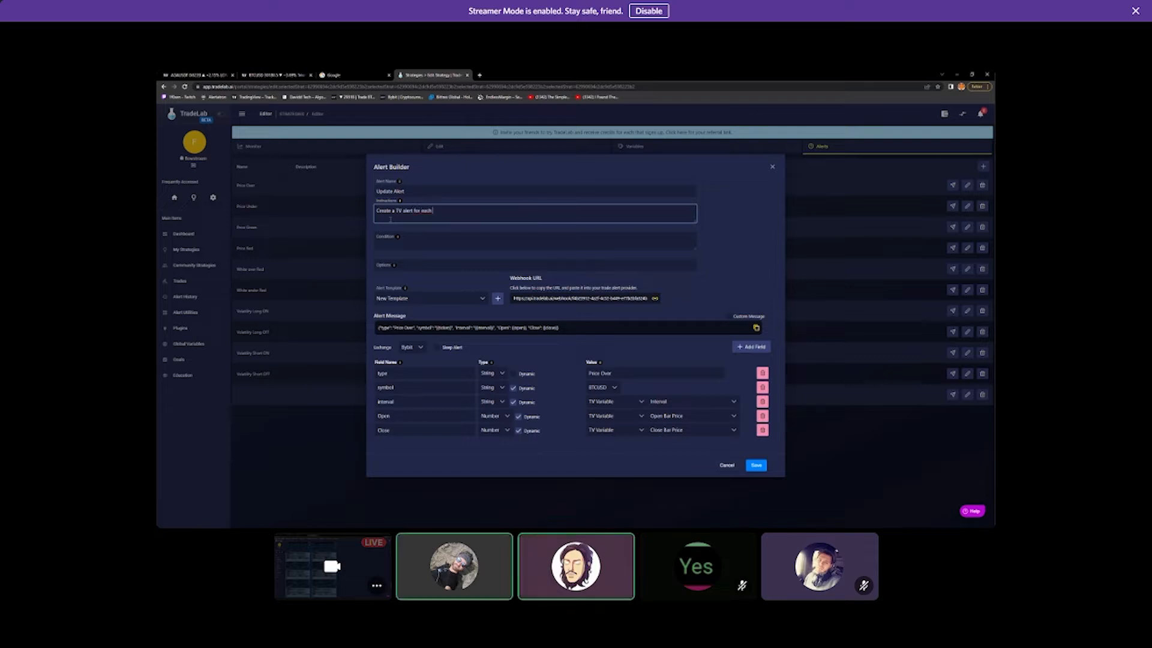
type(" stat")
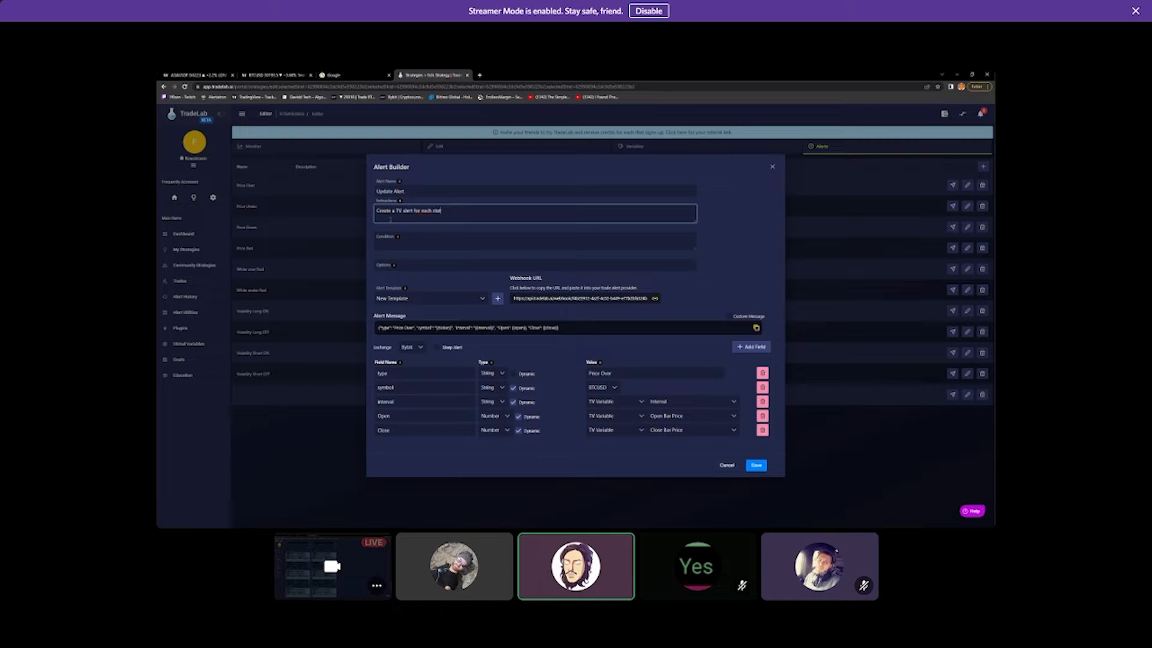
type("ep shown")
type(", f")
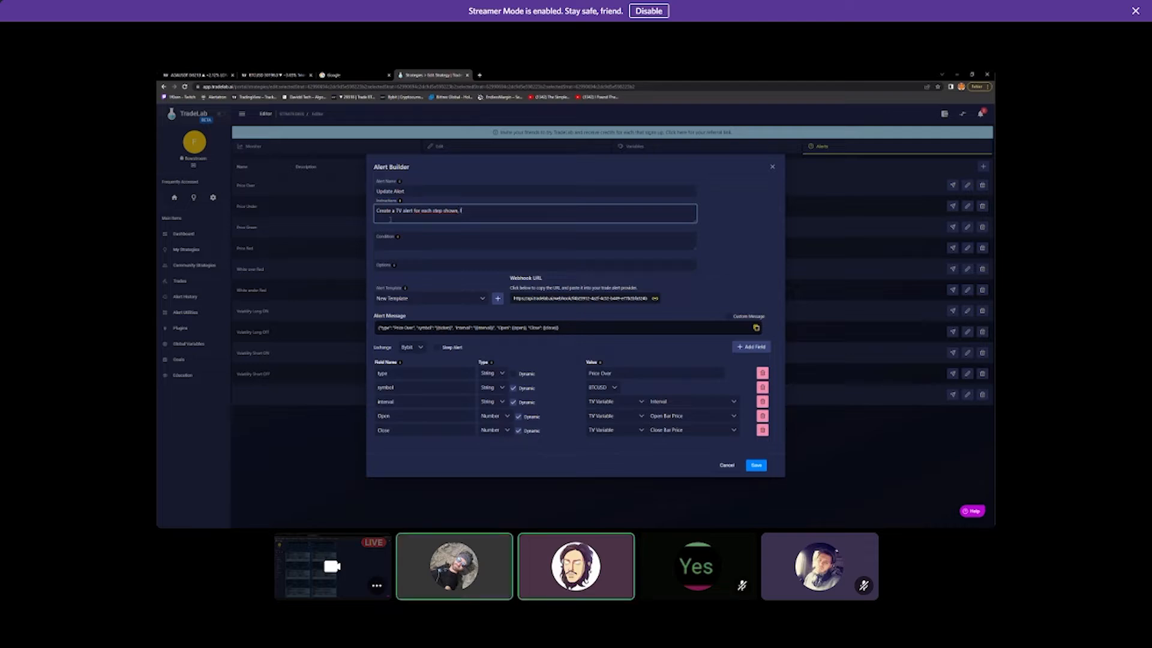
type("ill out the")
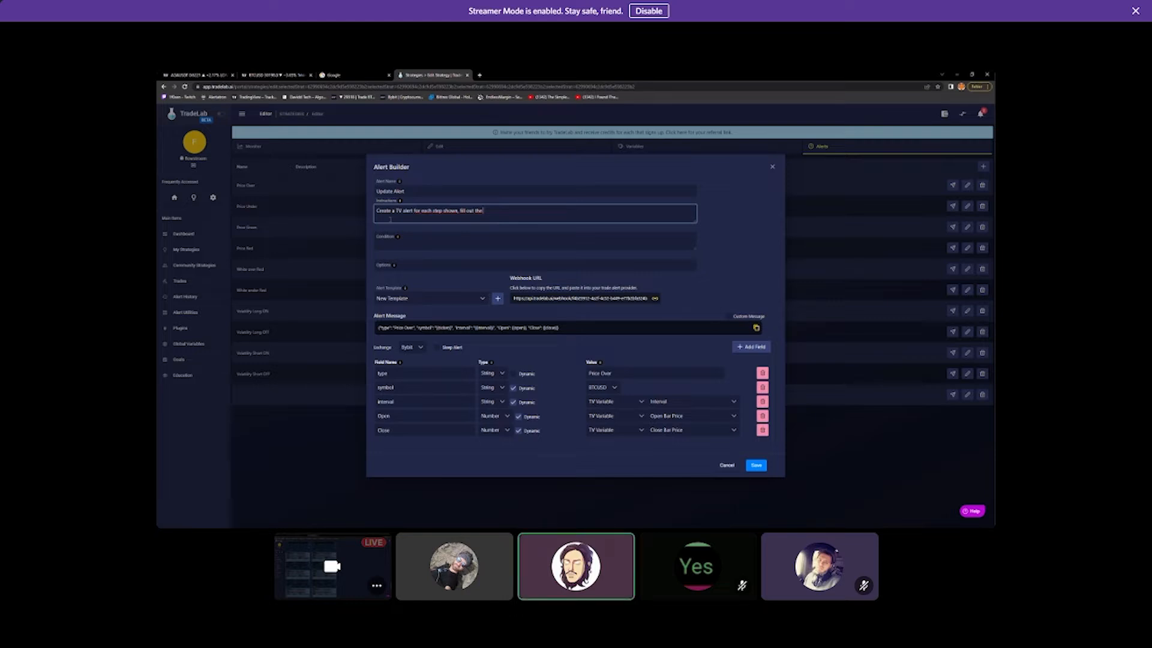
In the instructions, replace "fill out the" with "match the settings shown here in the alert pop up."
key("BackSpace")
key("BackSpace")
key("BackSpace")
key("BackSpace")
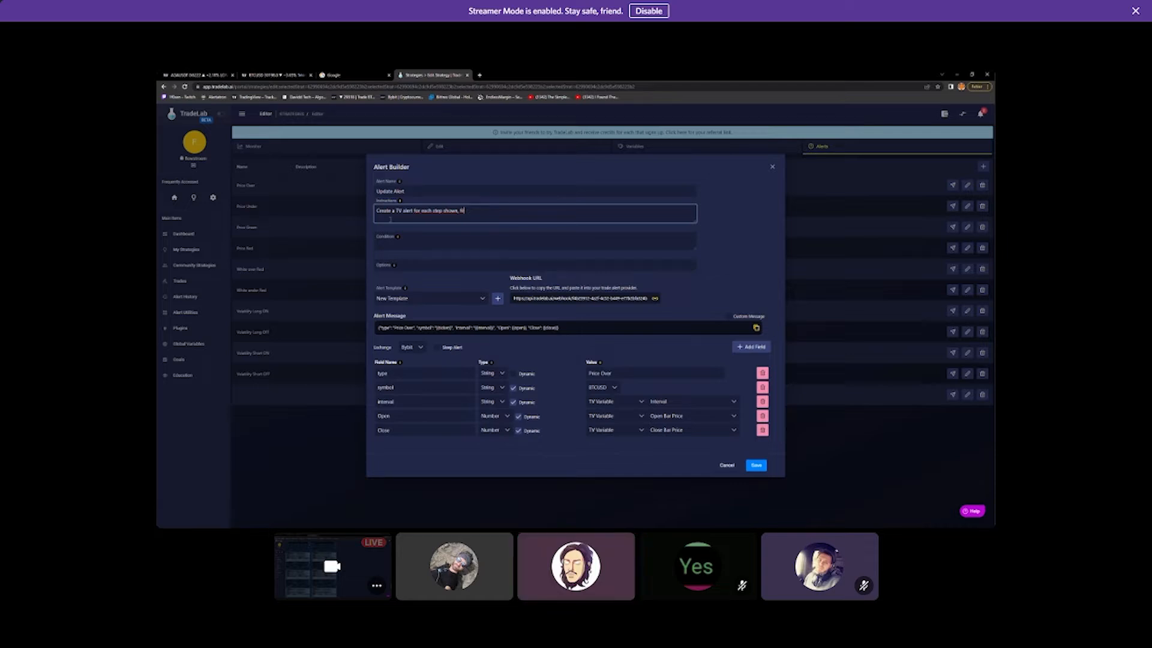
key("BackSpace")
type("e create")
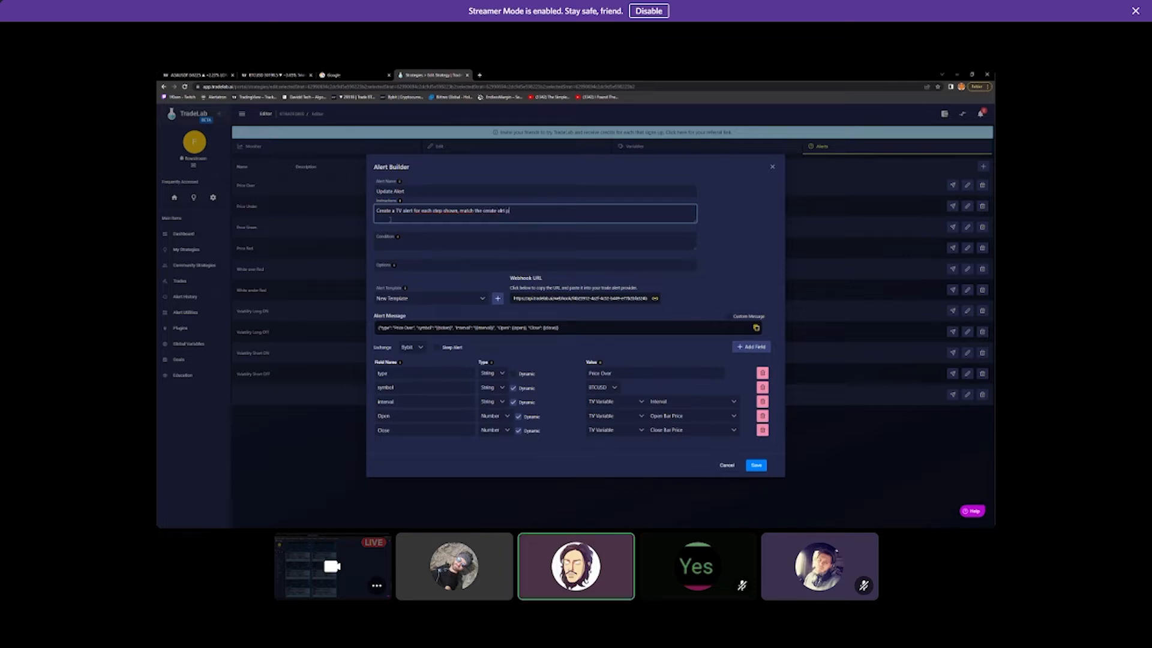
type(" alrt p")
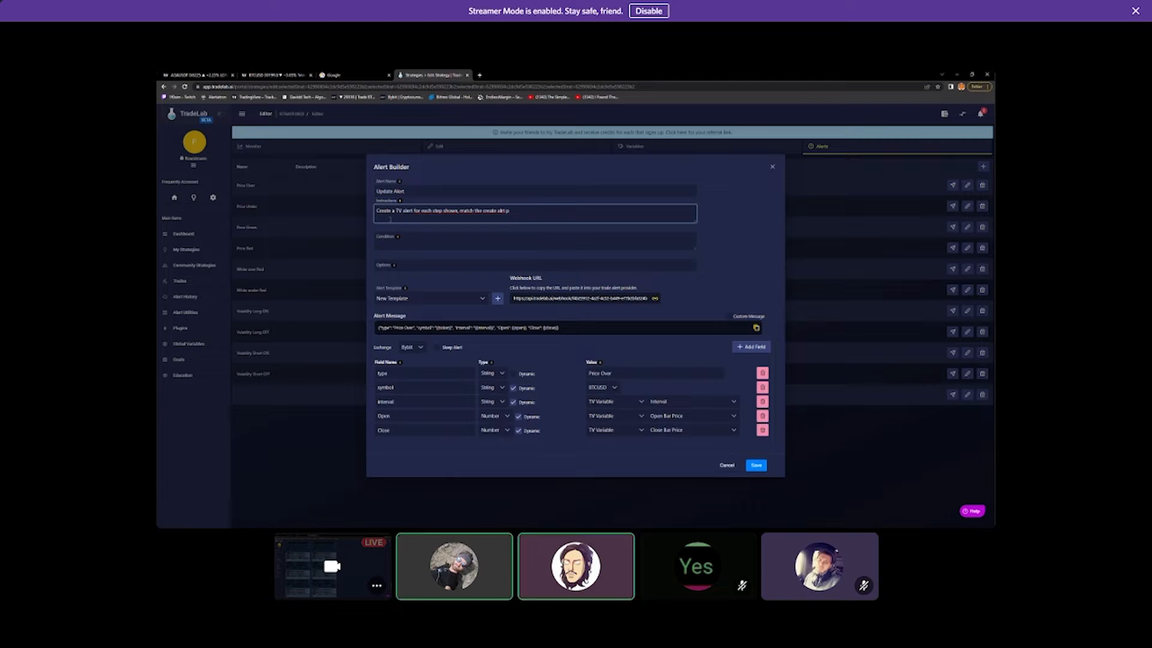
key("BackSpace")
key("BackSpace")
key("BackSpace")
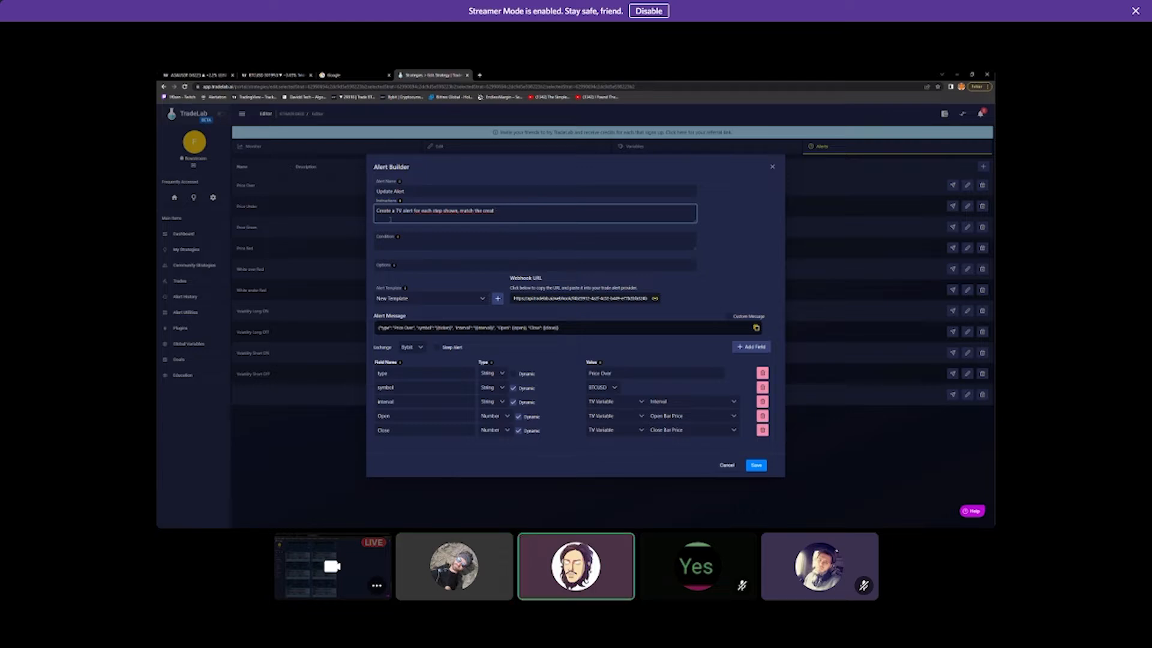
type("settings shown here")
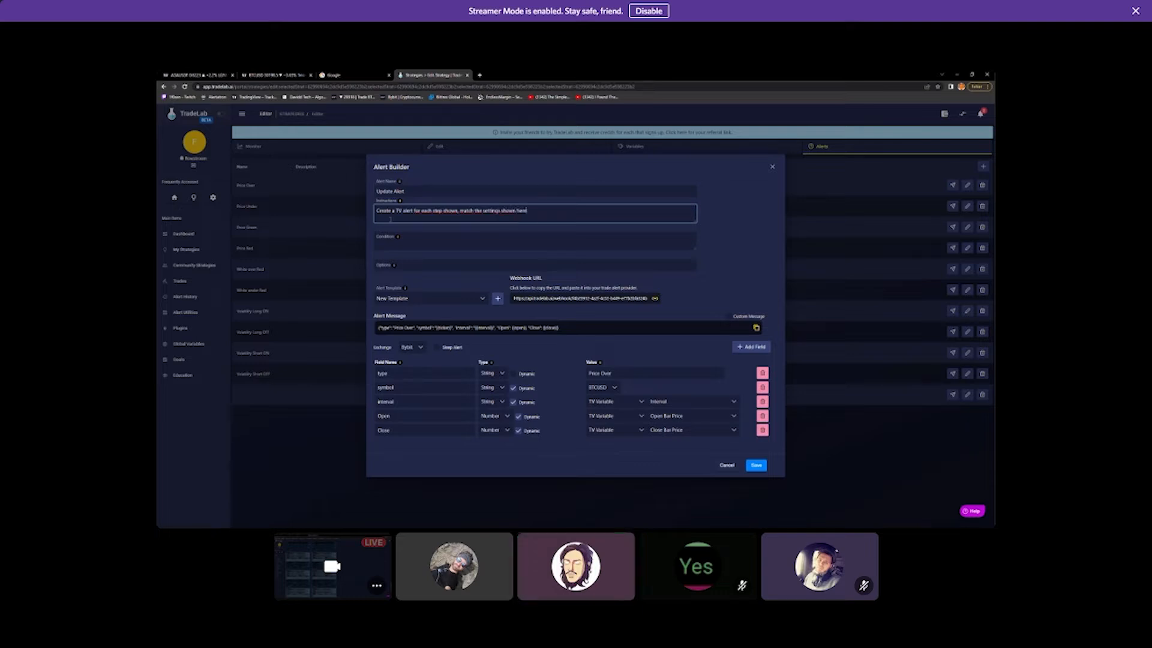
type(" in the alert")
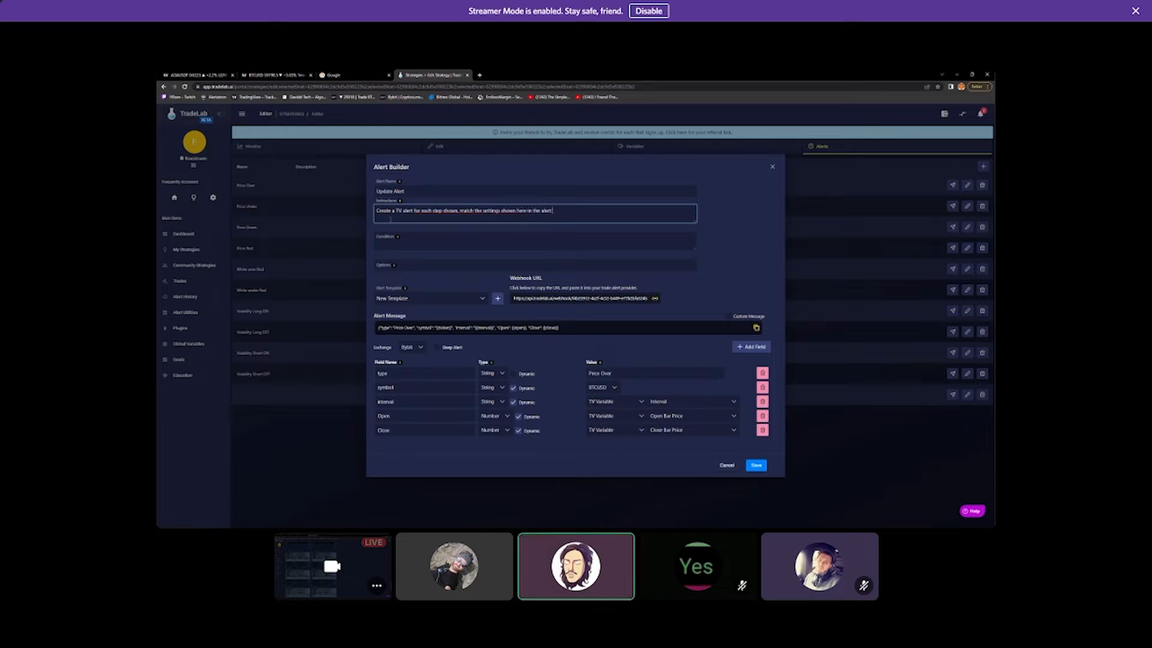
type(" pop up.")
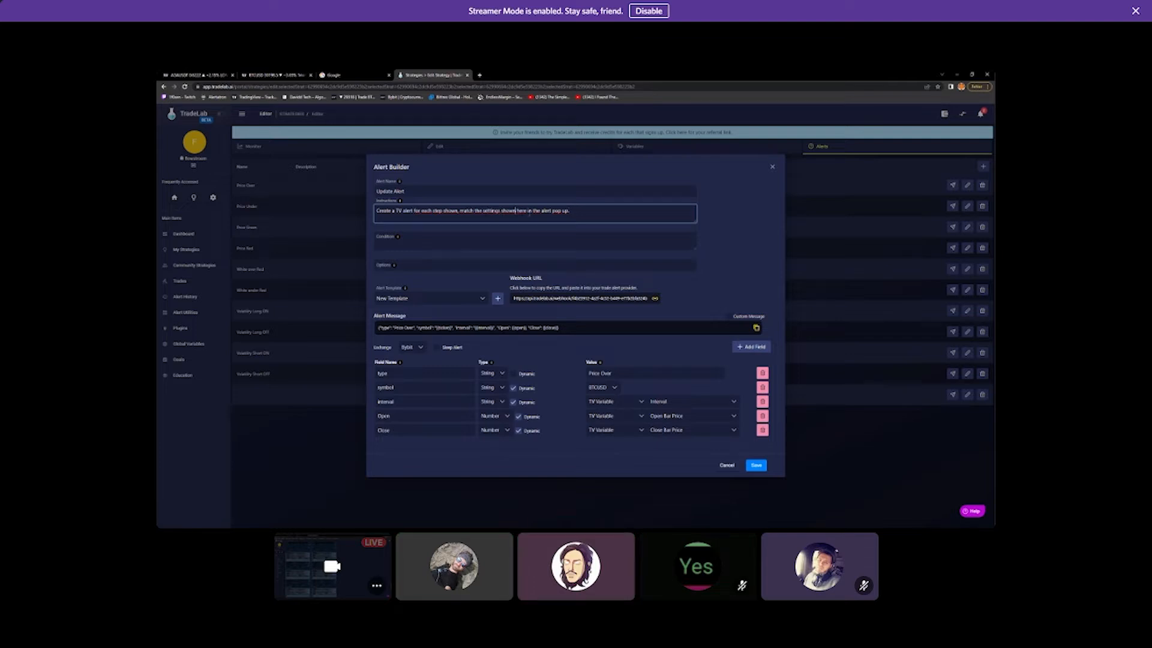
Reword "in the alert pop up" to "to the alert pop up" in the Update Alert instructions
type("to")
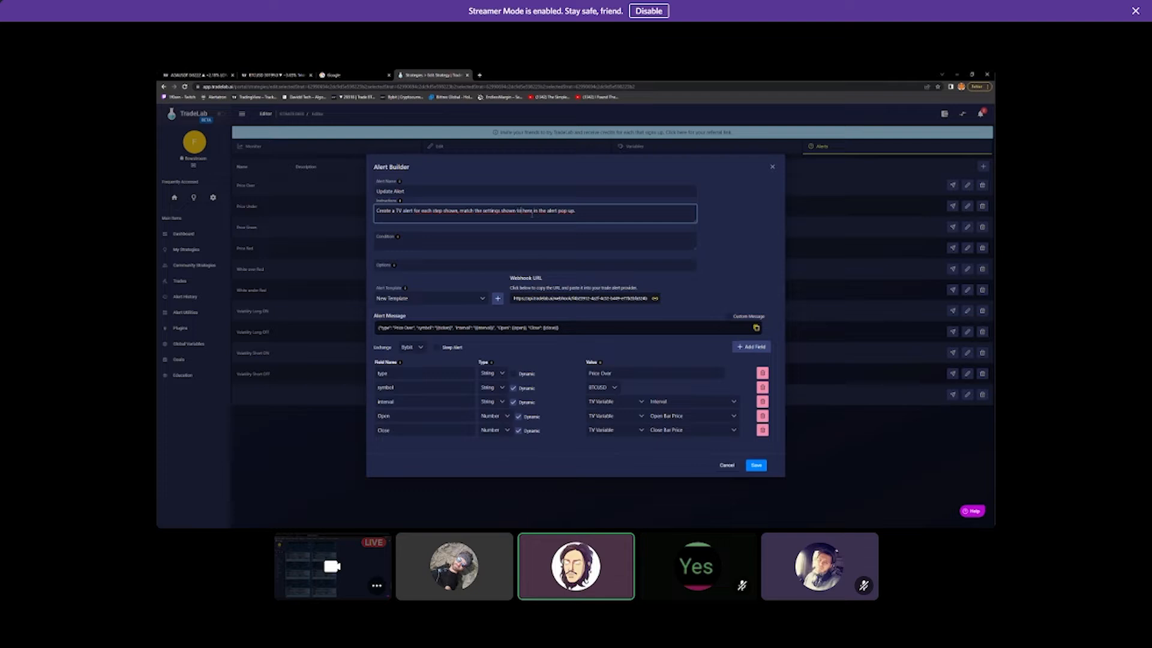
key("BackSpace")
key("BackSpace")
key("BackSpace")
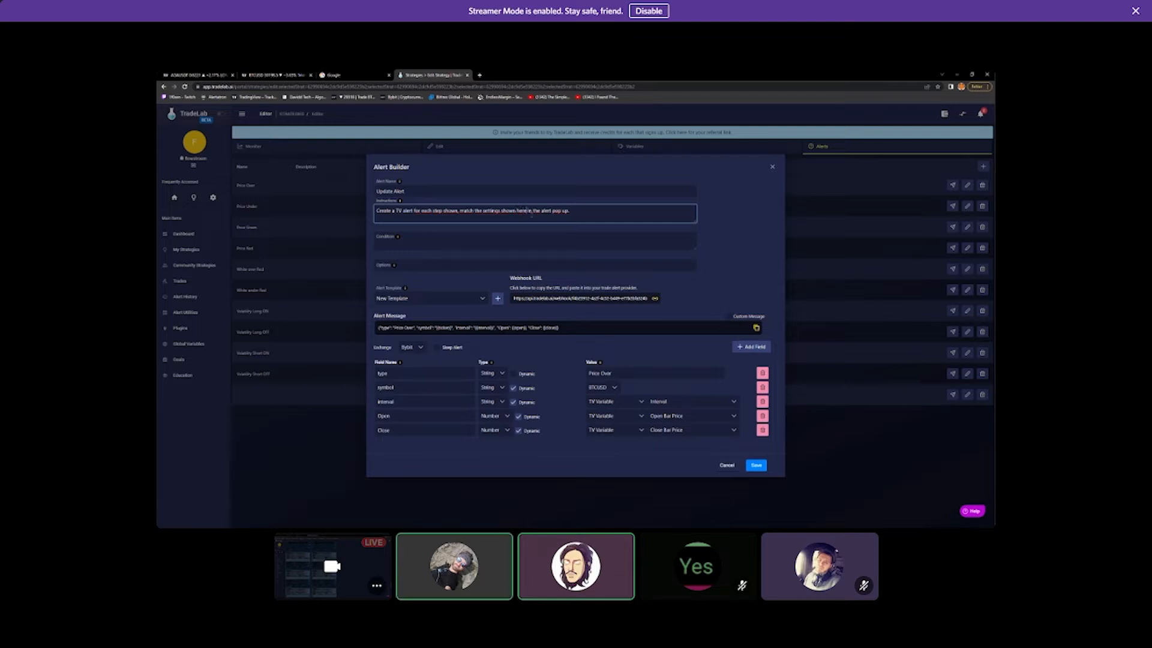
type("to the")
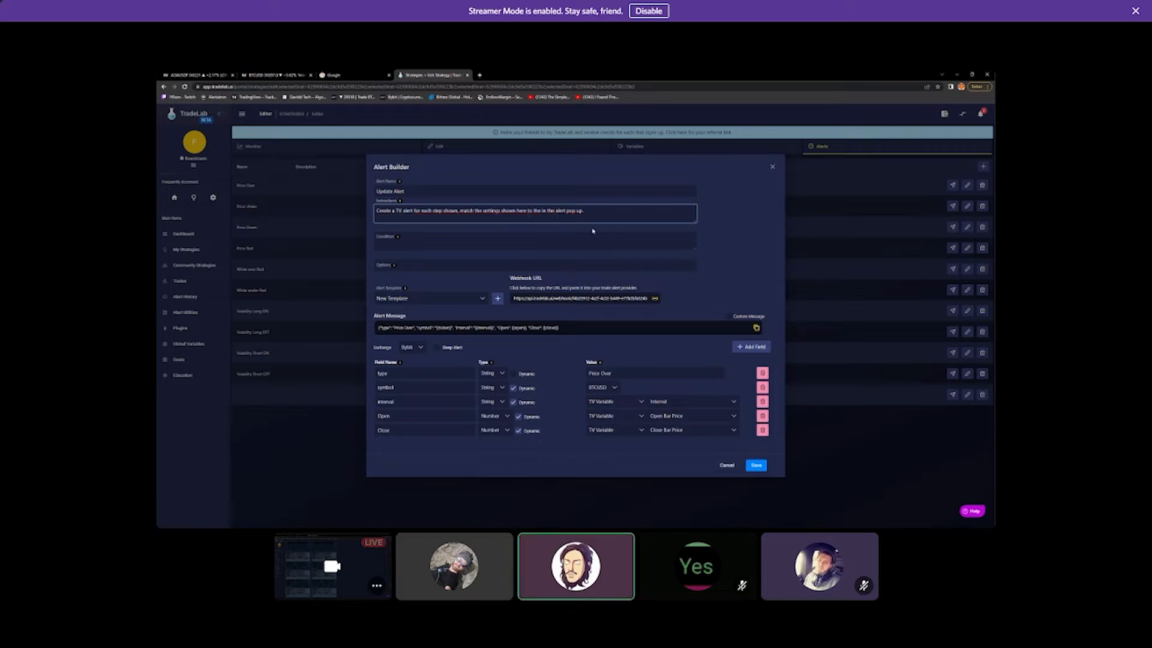
key("BackSpace")
key("BackSpace")
key("BackSpace")
key("BackSpace")
key("BackSpace")
key("BackSpace")
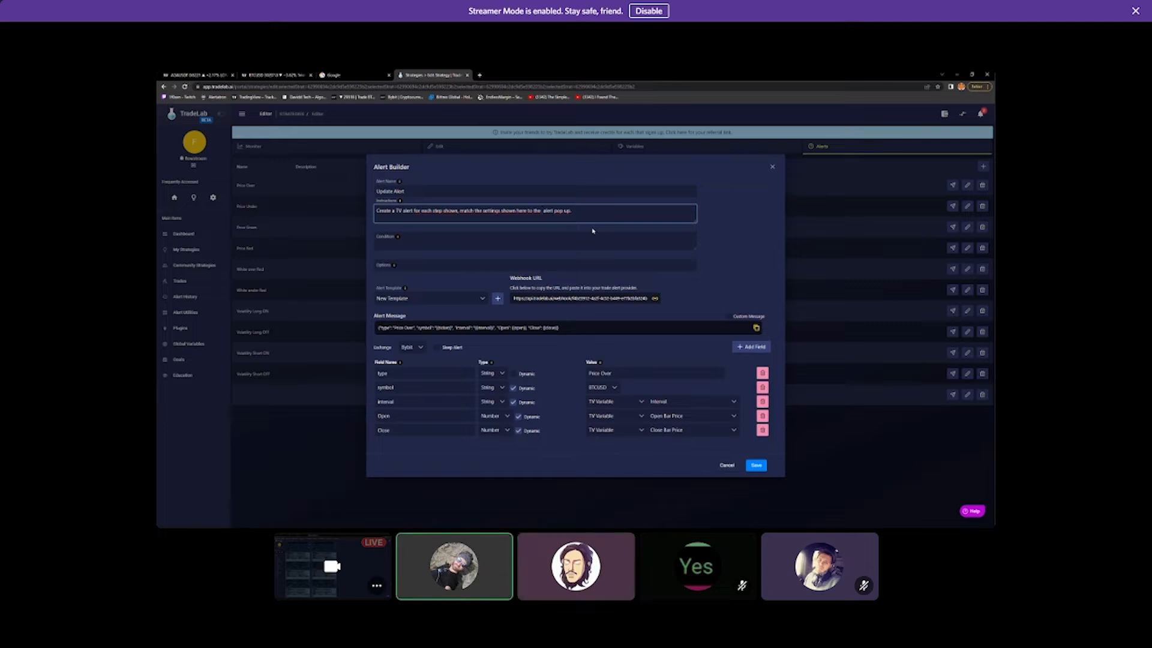
key("BackSpace")
left_click(617, 211)
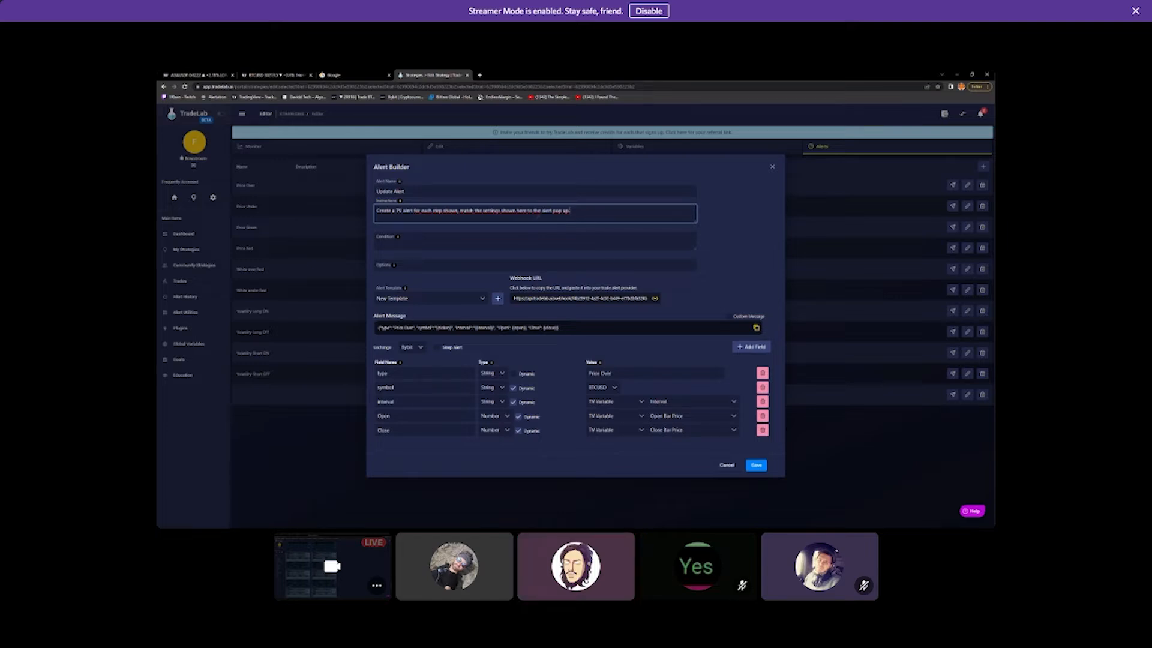
Insert "create" before "alert pop up" in the Update Alert instructions
left_click(540, 211)
type("cre ")
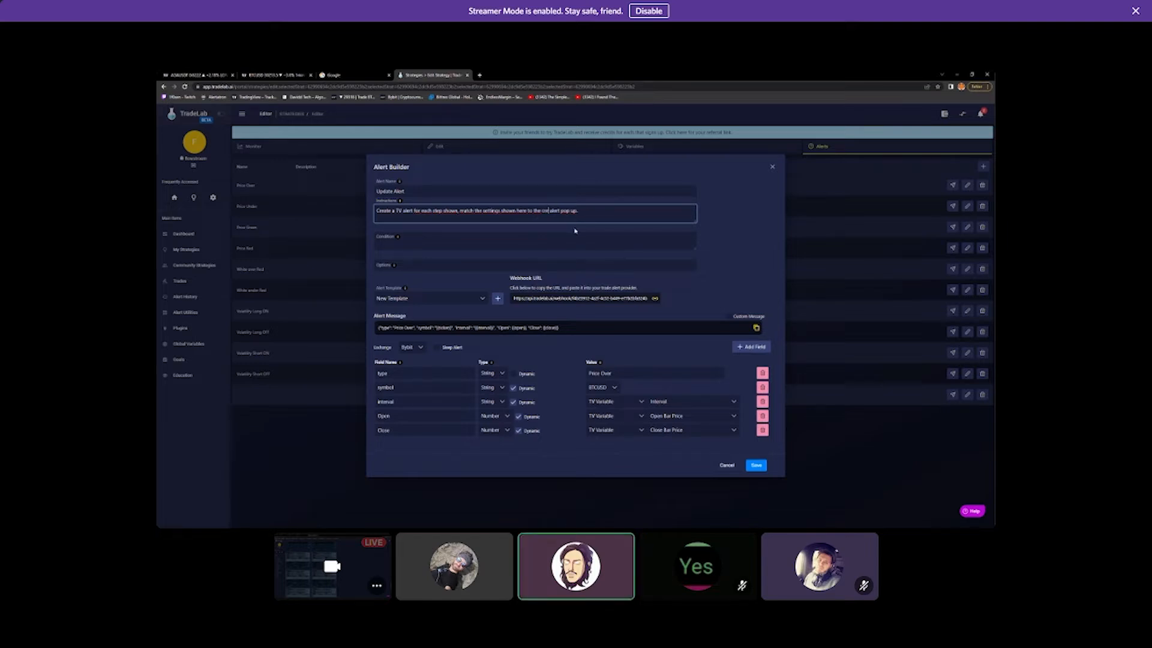
type("ate")
left_click(724, 238)
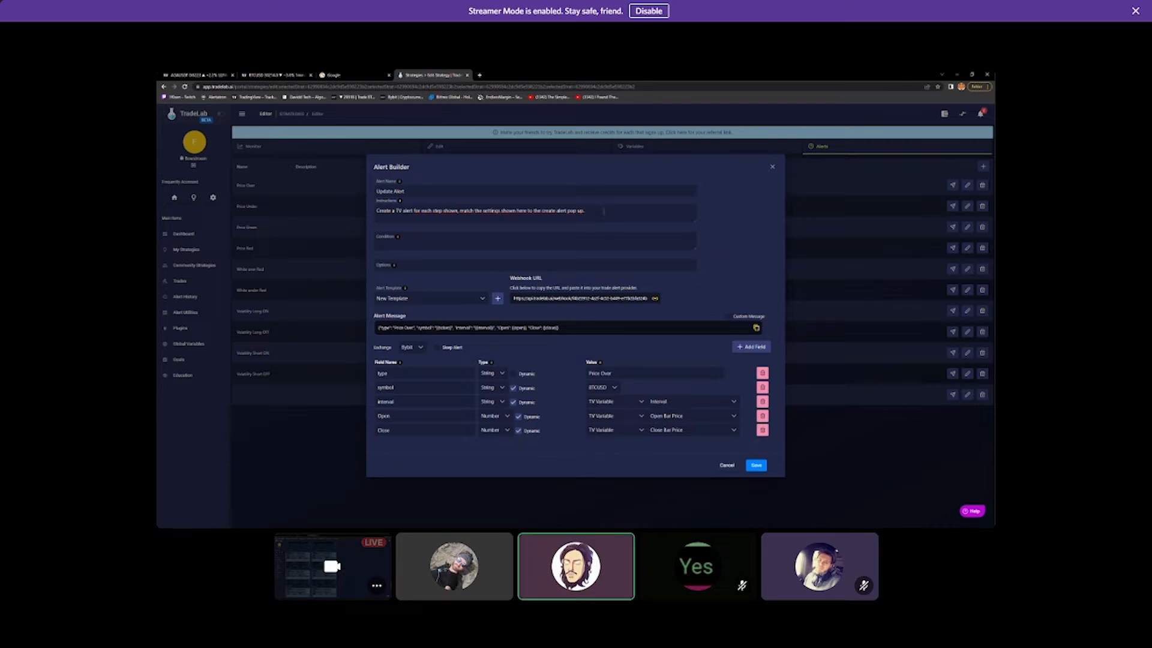
left_click_drag(604, 210, 375, 212)
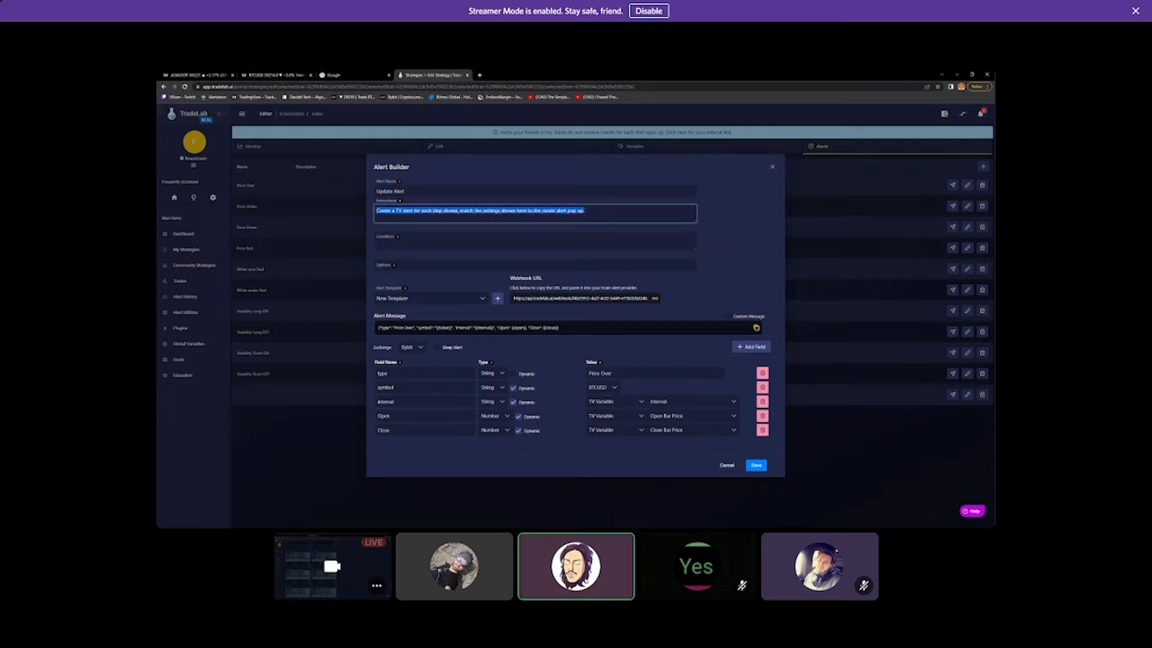
left_click(741, 228)
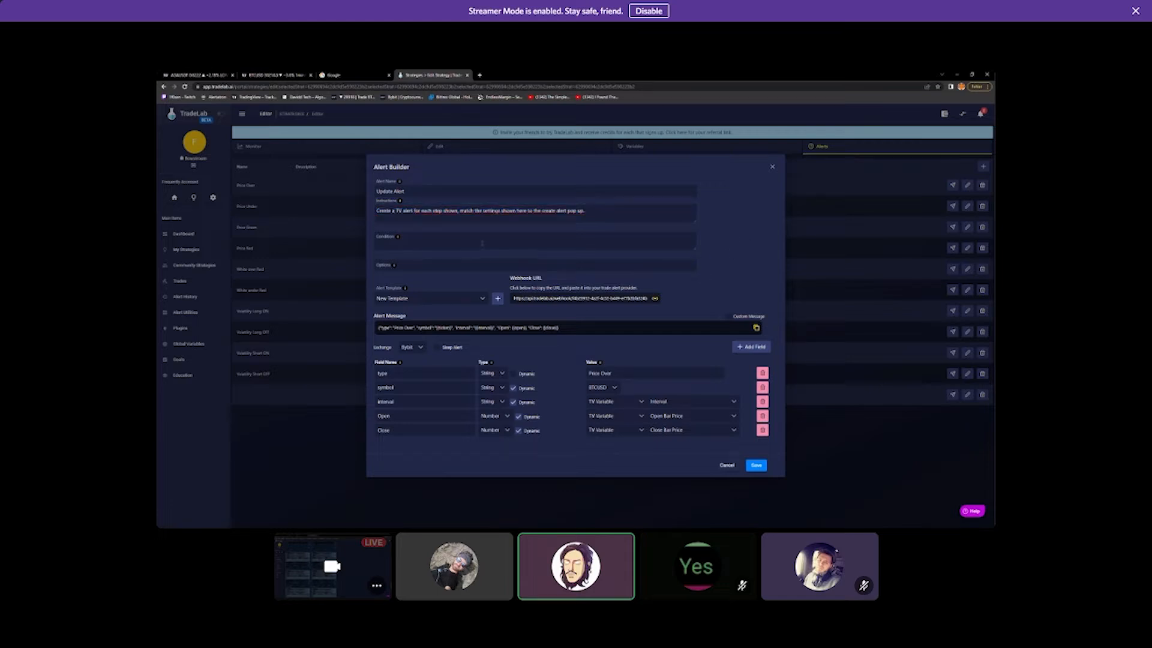
Enter "BTCUSD ->" as the start of the Update Alert's condition
left_click(482, 243)
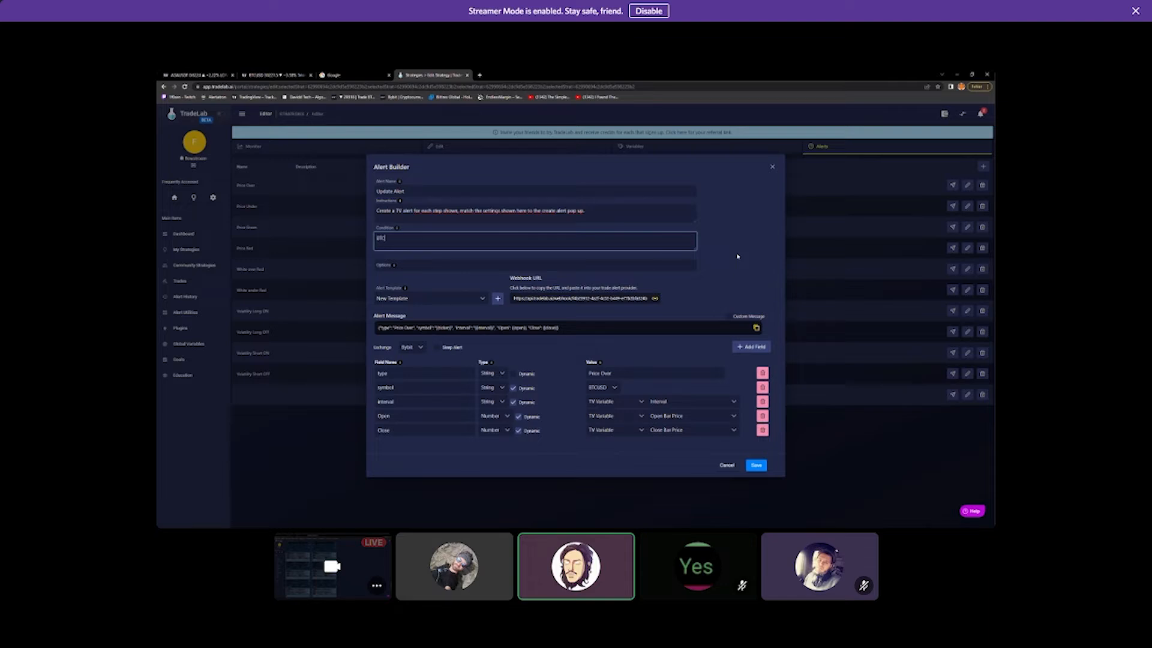
type("USD")
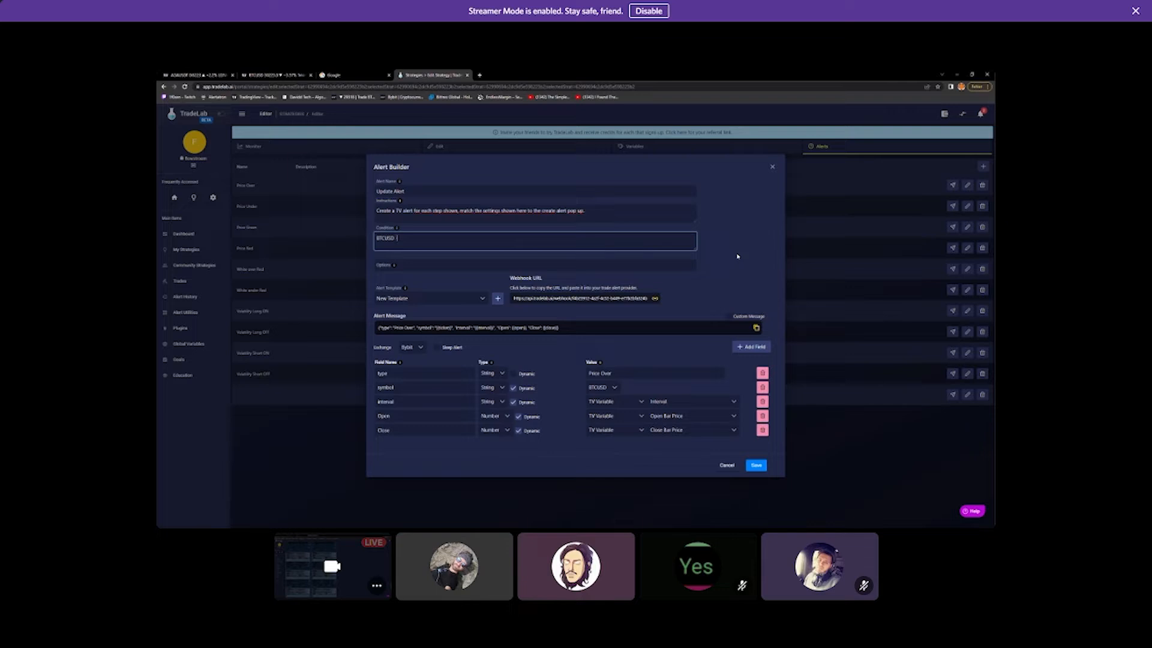
type("->")
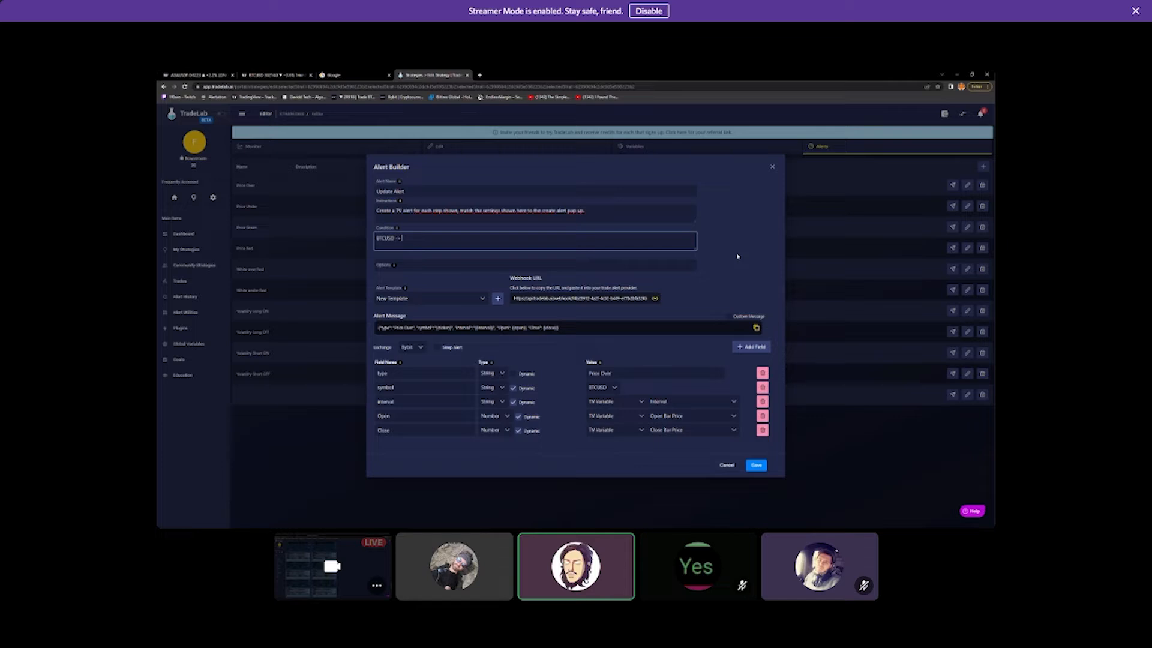
Switch to the TradingView BTCUSD chart, dismissing its alert notification, and start creating a new alert
left_click(261, 75)
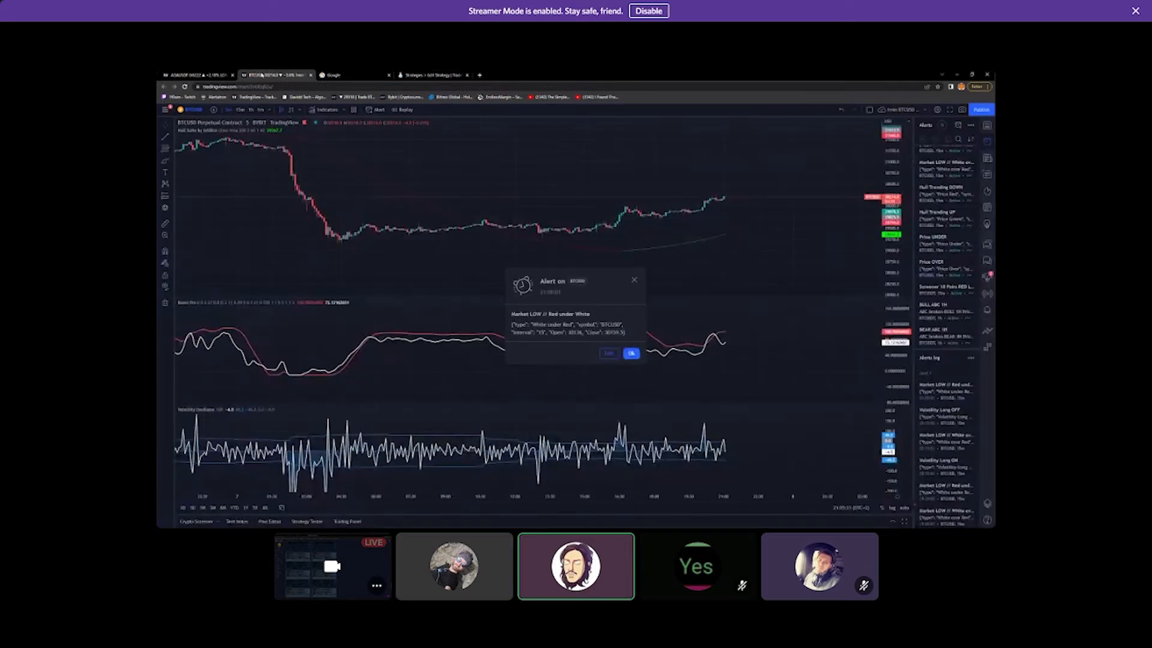
left_click(631, 353)
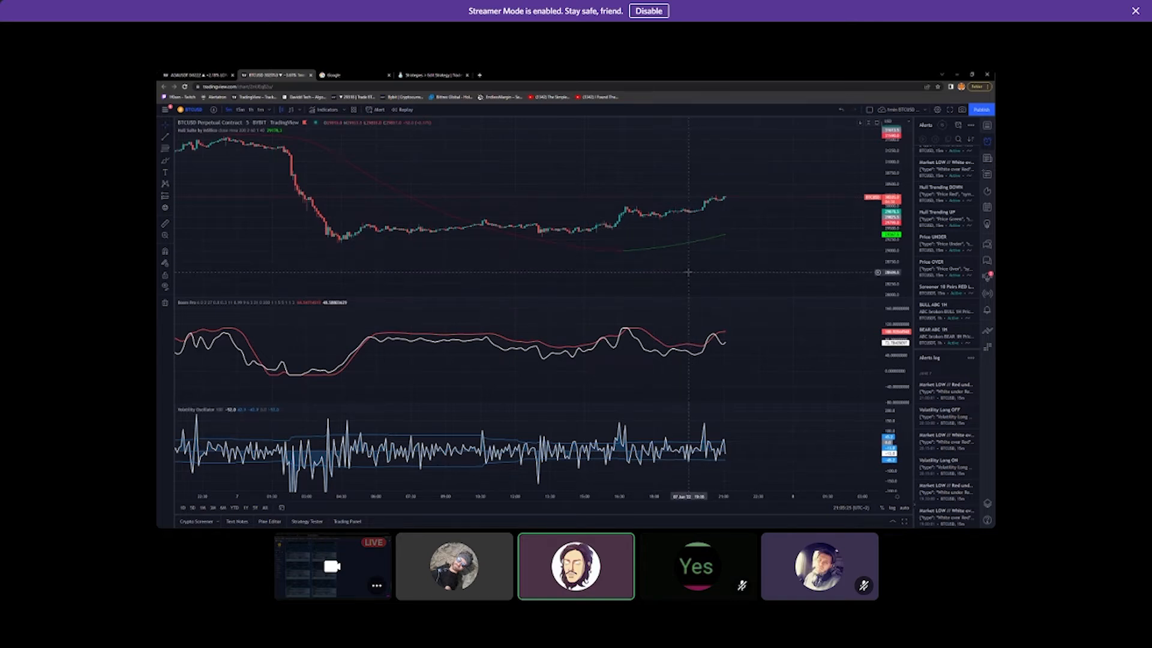
left_click(375, 110)
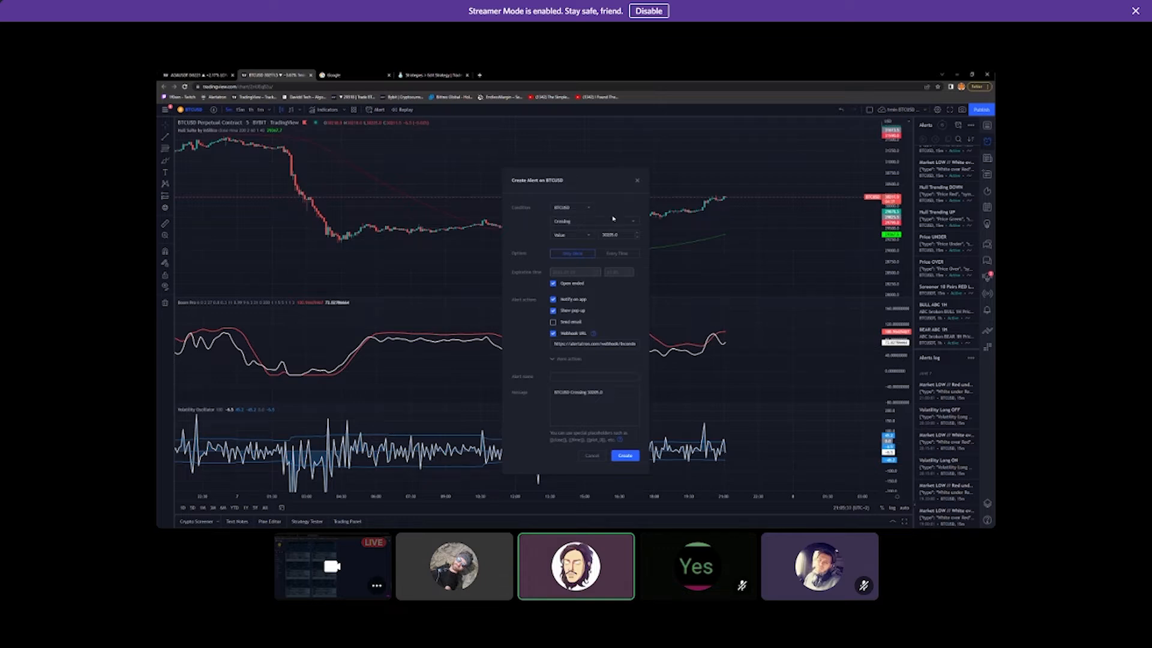
Set the new BTCUSD alert's condition to Greater Than with a value of 0.0
left_click(632, 224)
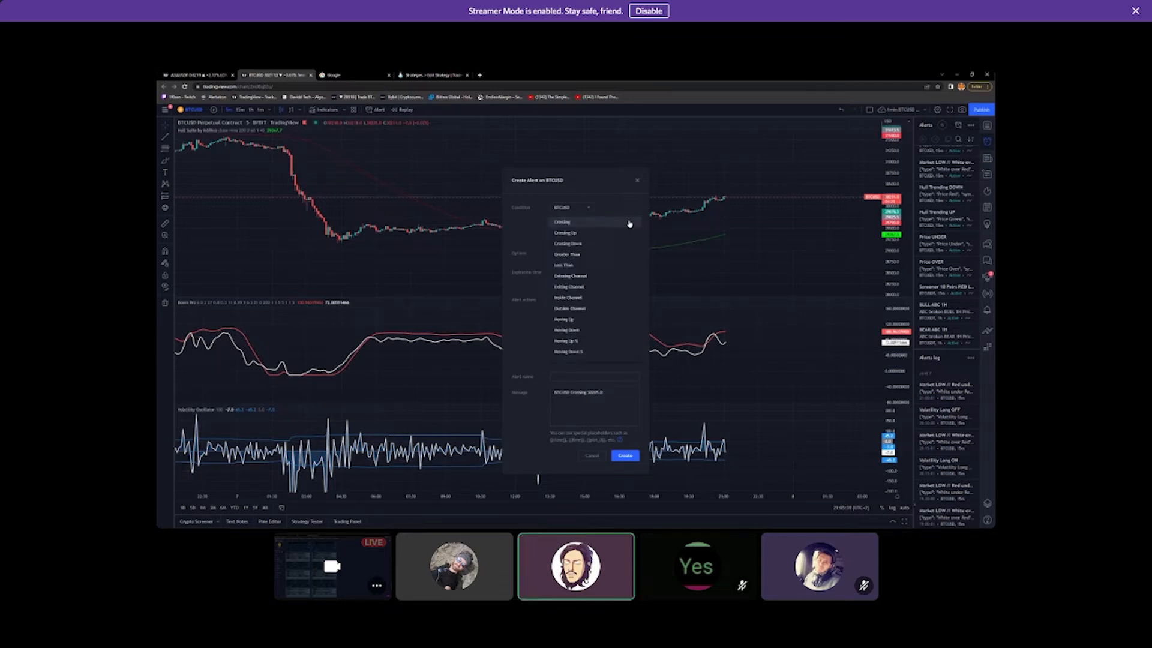
left_click(585, 255)
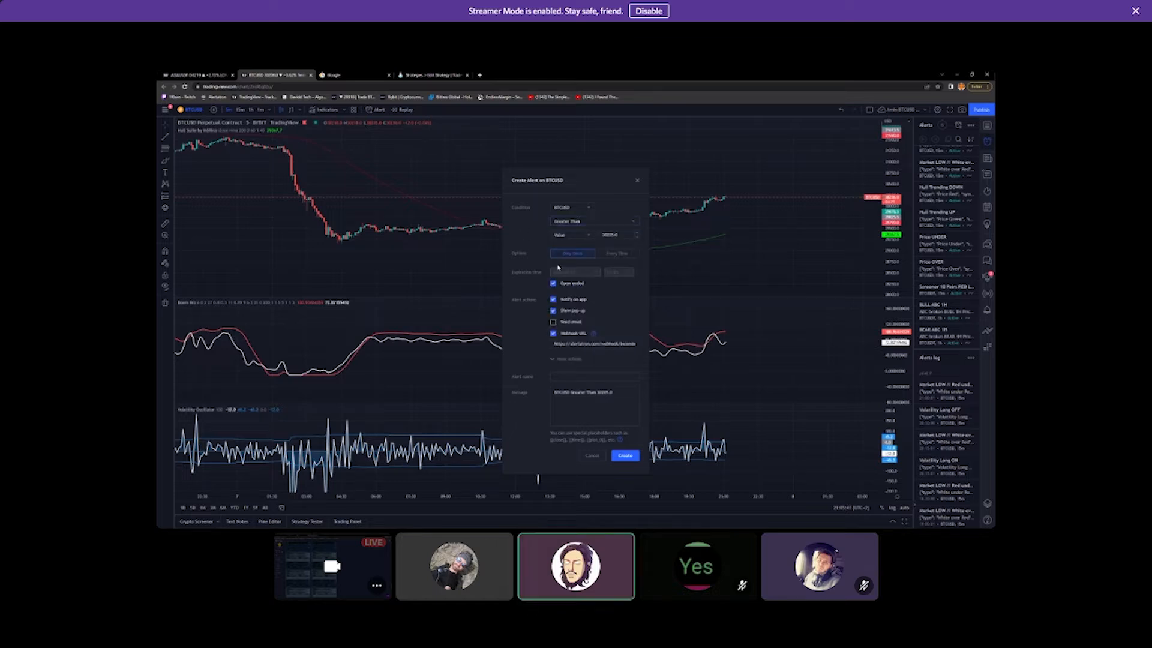
left_click(590, 237)
left_click(626, 235)
left_click_drag(627, 235, 598, 236)
type("0.0")
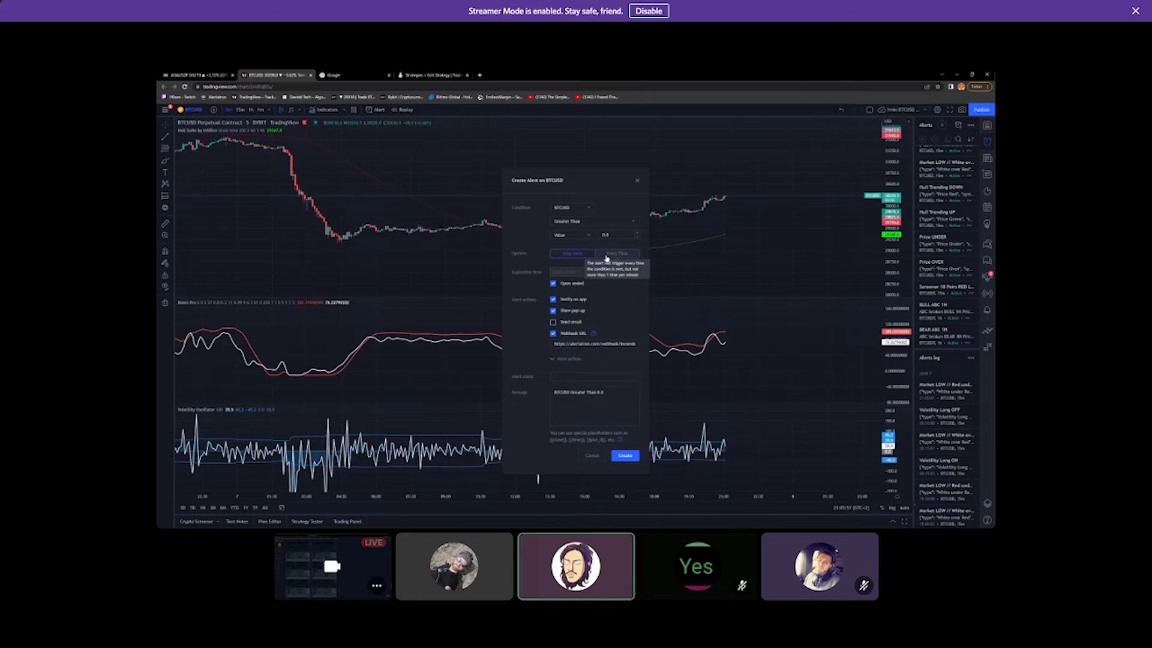
Set the BTCUSD alert's trigger option to Every Time
left_click(576, 256)
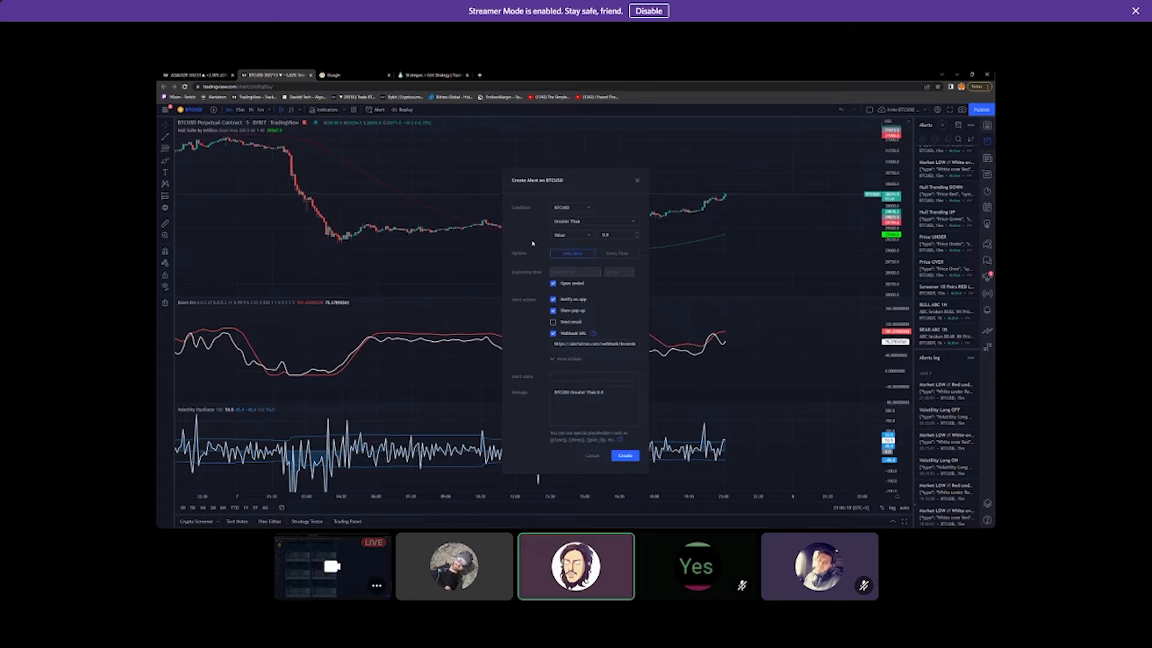
left_click(589, 209)
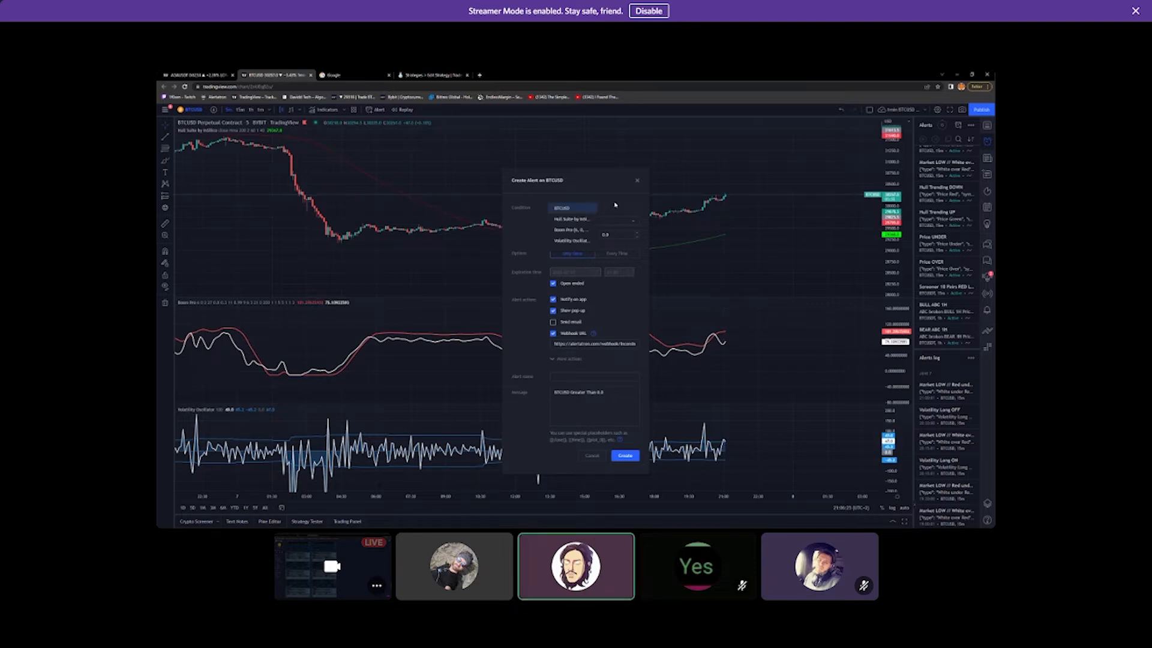
left_click(615, 205)
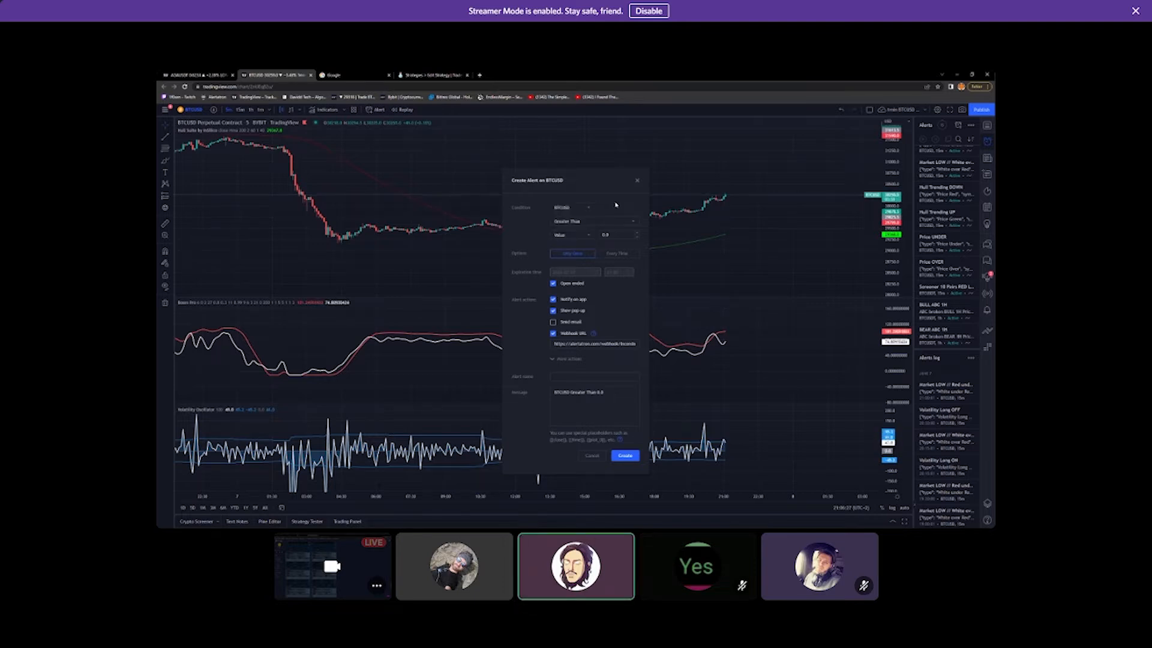
left_click(620, 252)
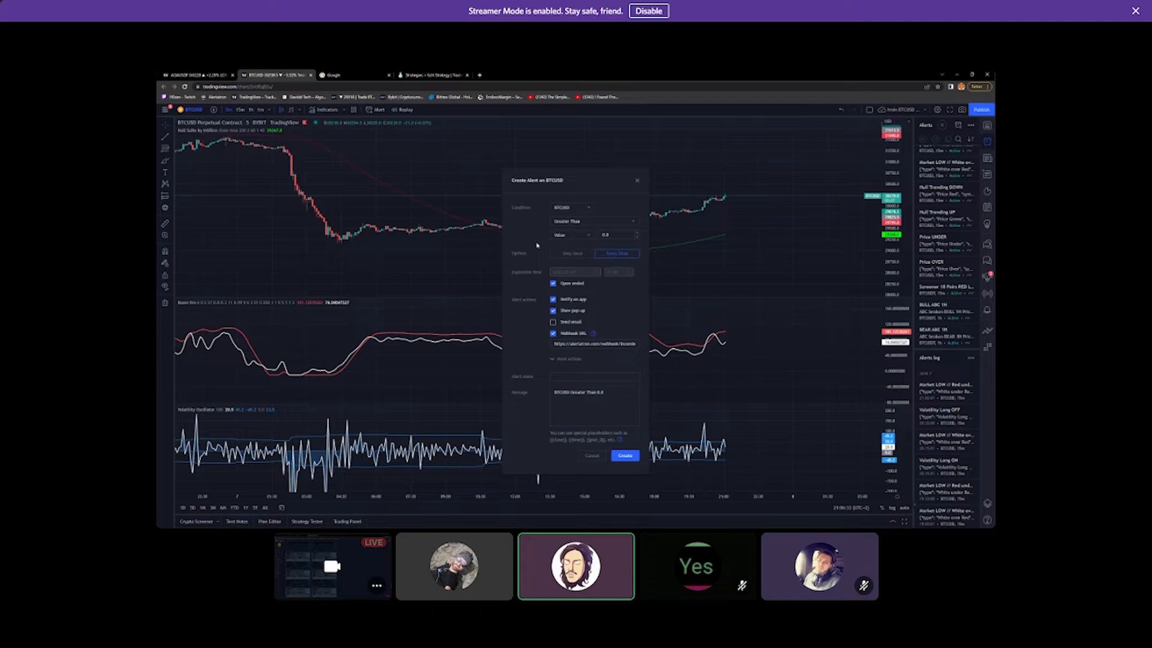
Change the new alert's condition source from BTCUSD to the Hull Suite indicator
left_click(588, 210)
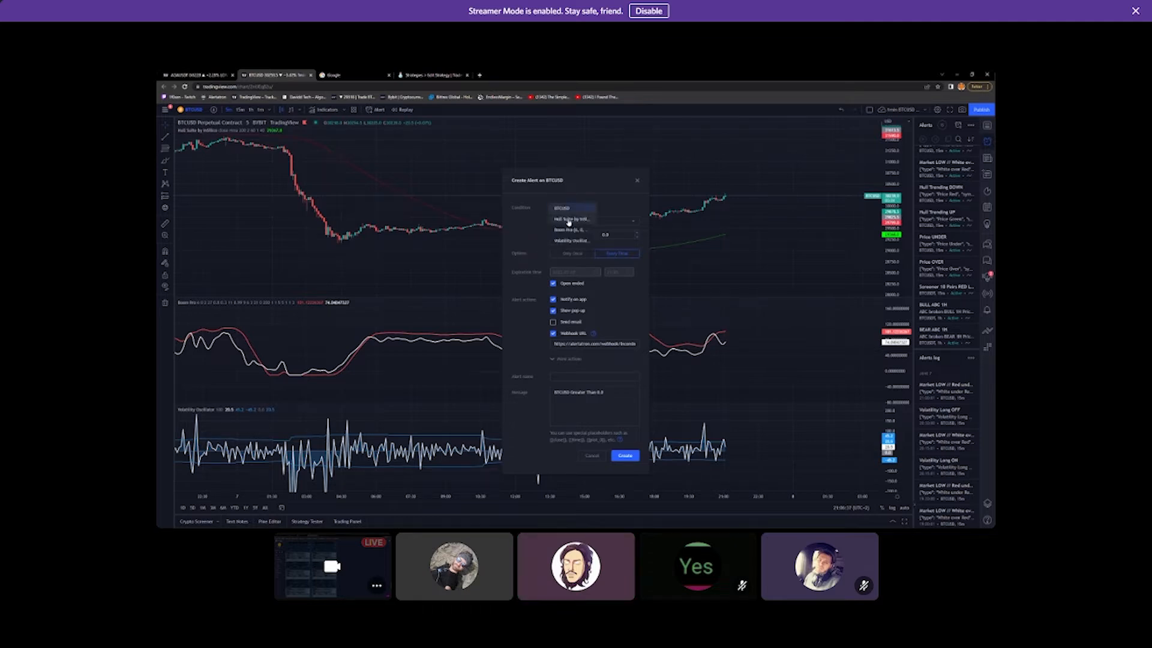
left_click(571, 223)
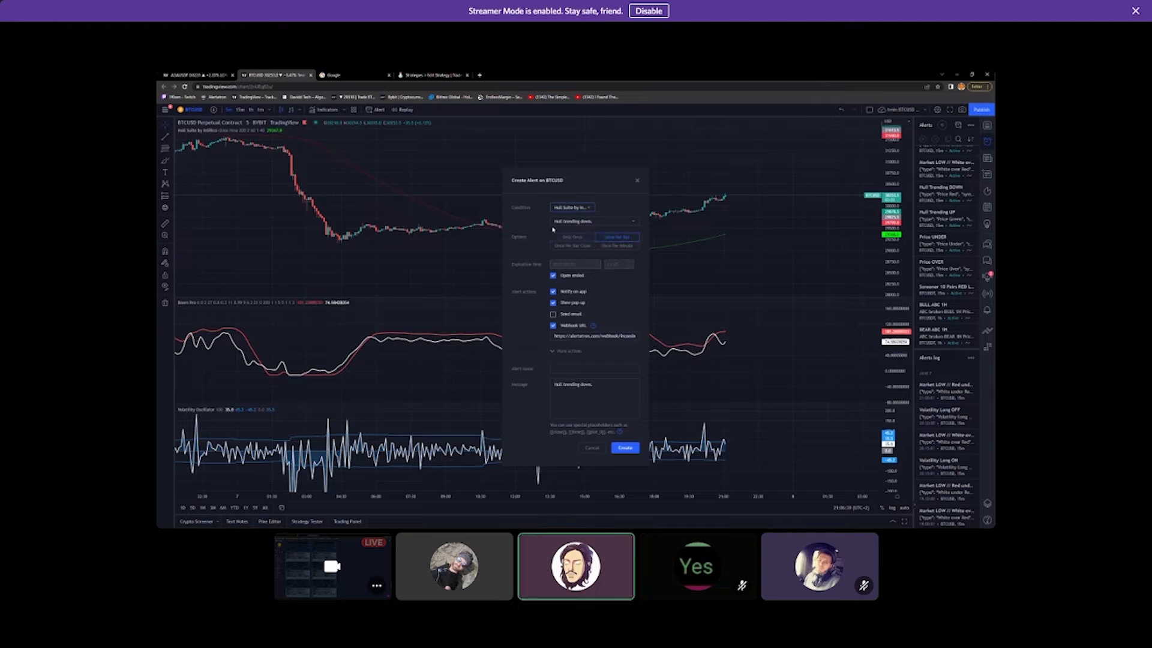
Set the Hull Suite alert condition to MHULL Greater Than Value 0.0, triggering Once Per Bar, and move the dialog aside
left_click(632, 224)
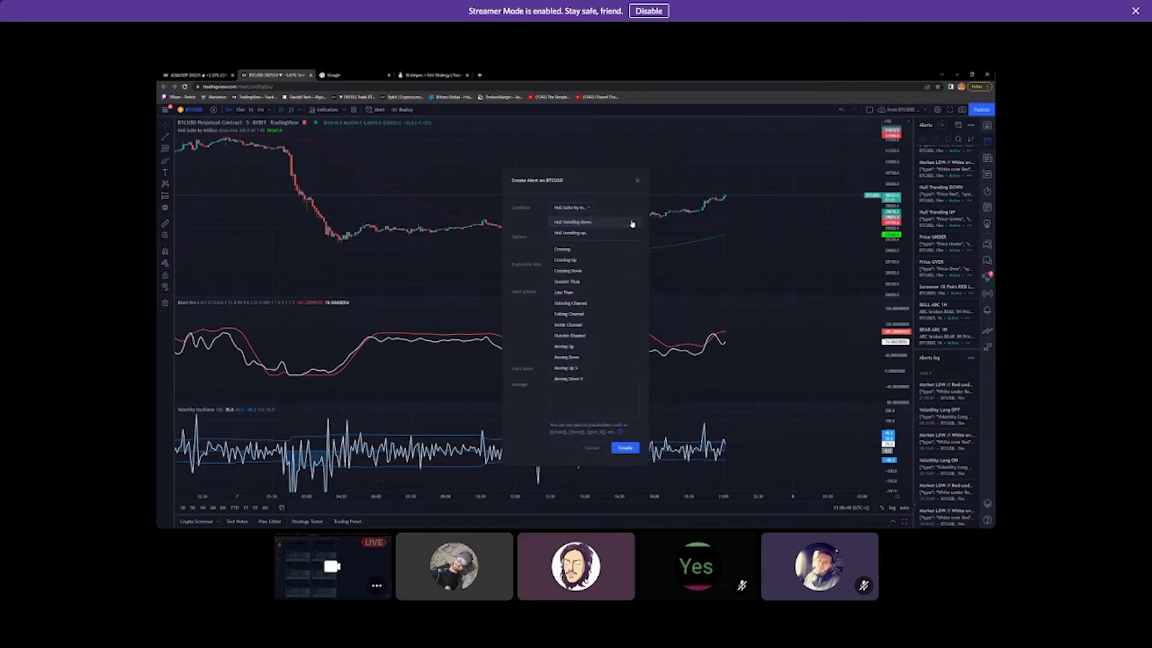
left_click(587, 281)
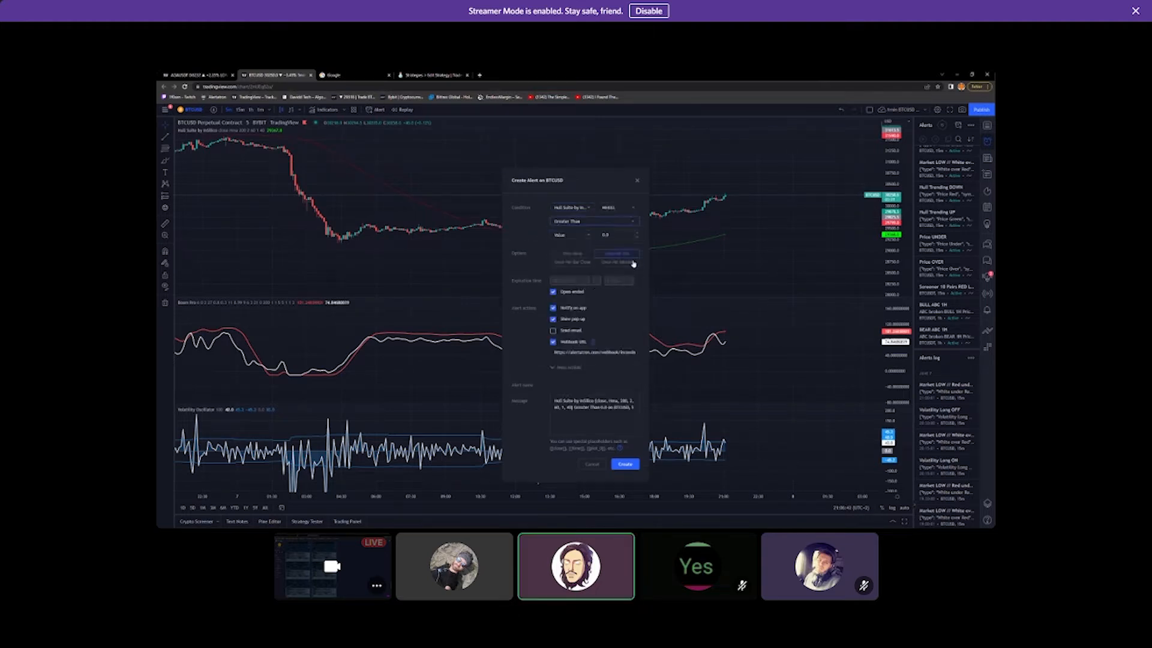
left_click(588, 239)
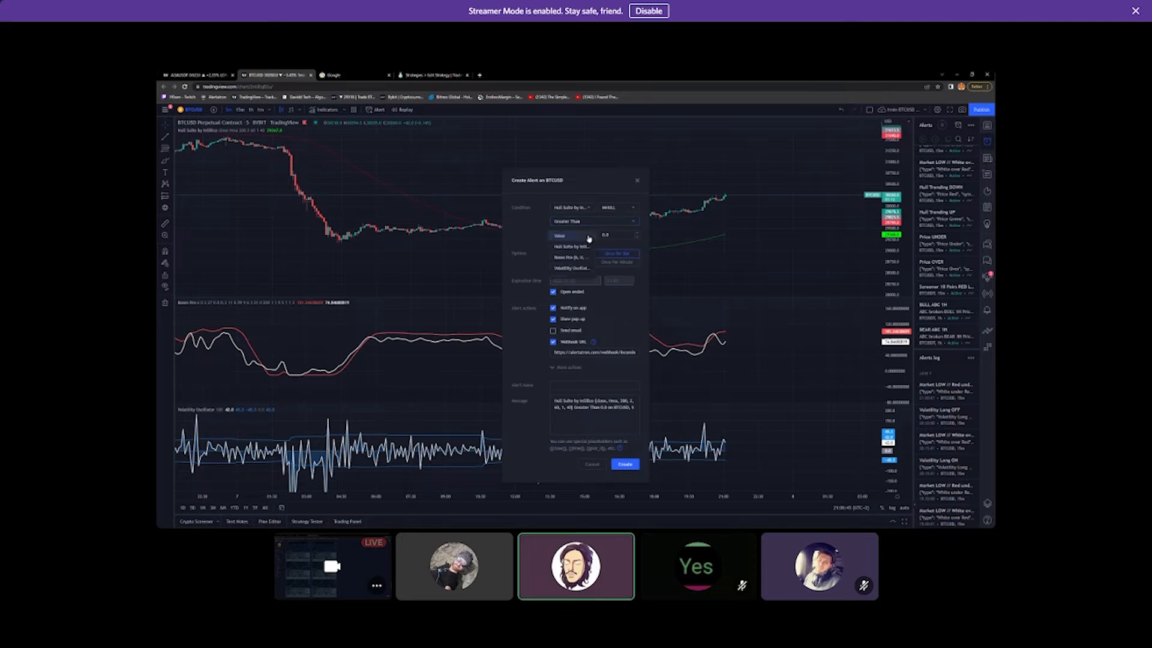
left_click(588, 237)
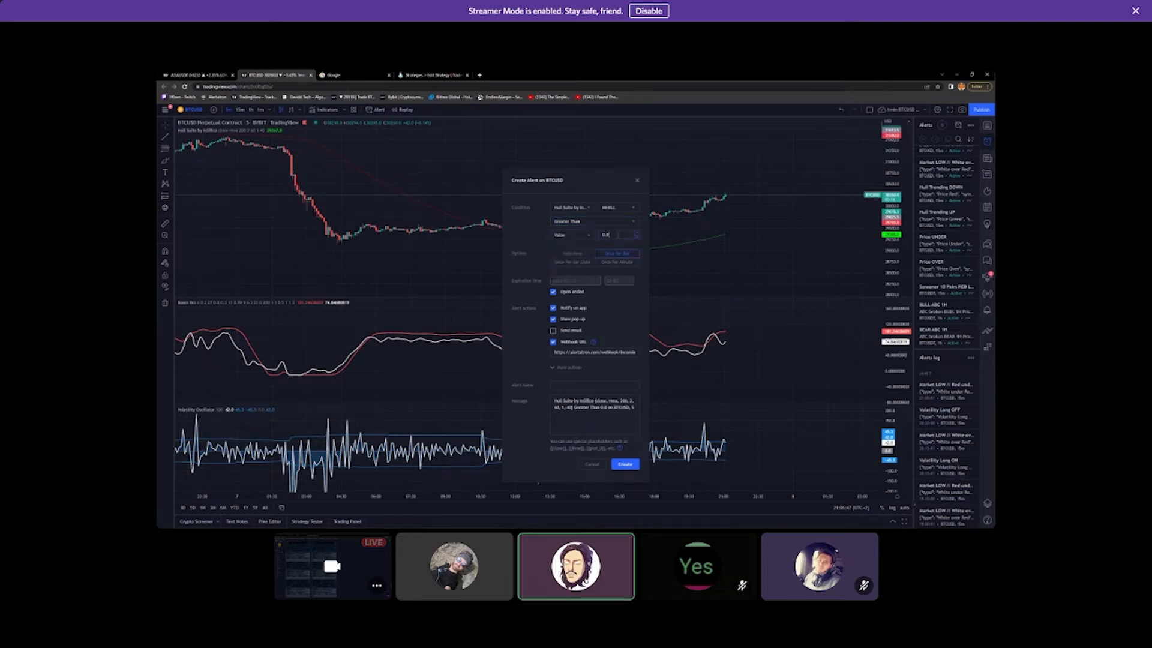
left_click(619, 255)
left_click_drag(556, 180, 435, 173)
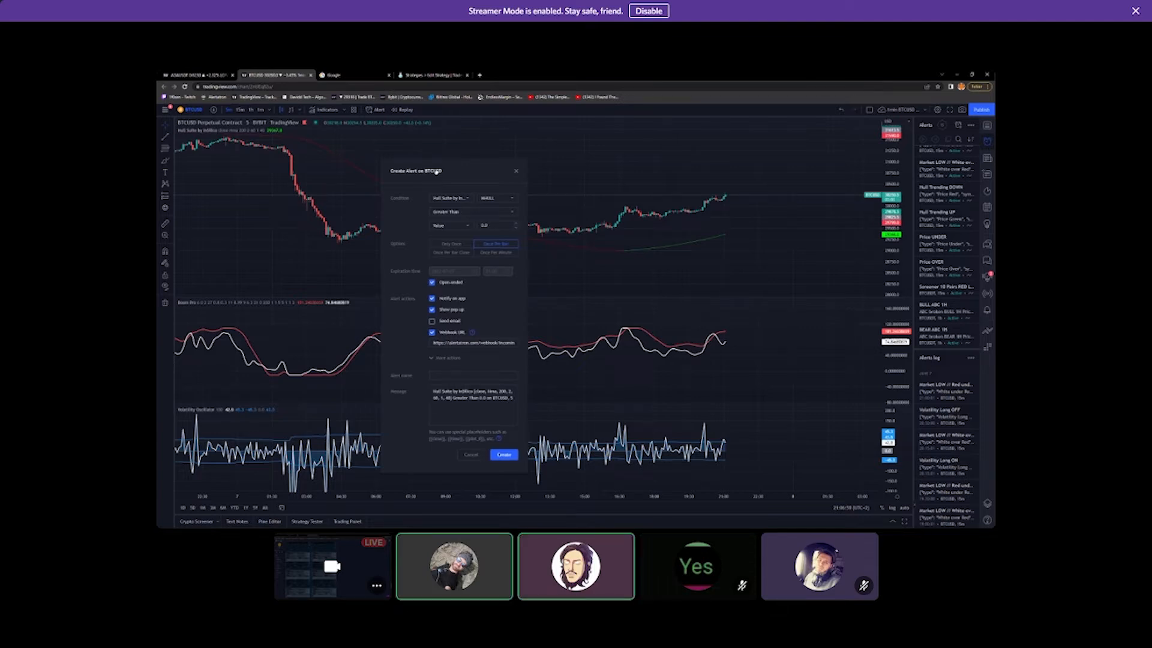
left_click_drag(436, 173, 437, 172)
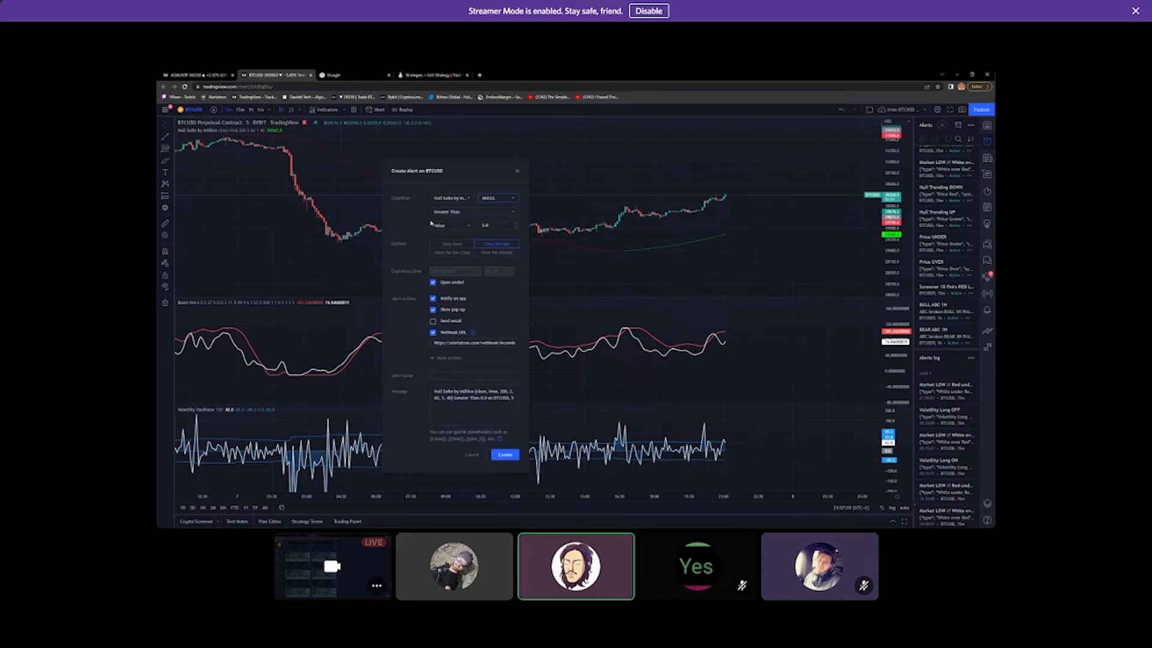
left_click_drag(415, 172, 535, 159)
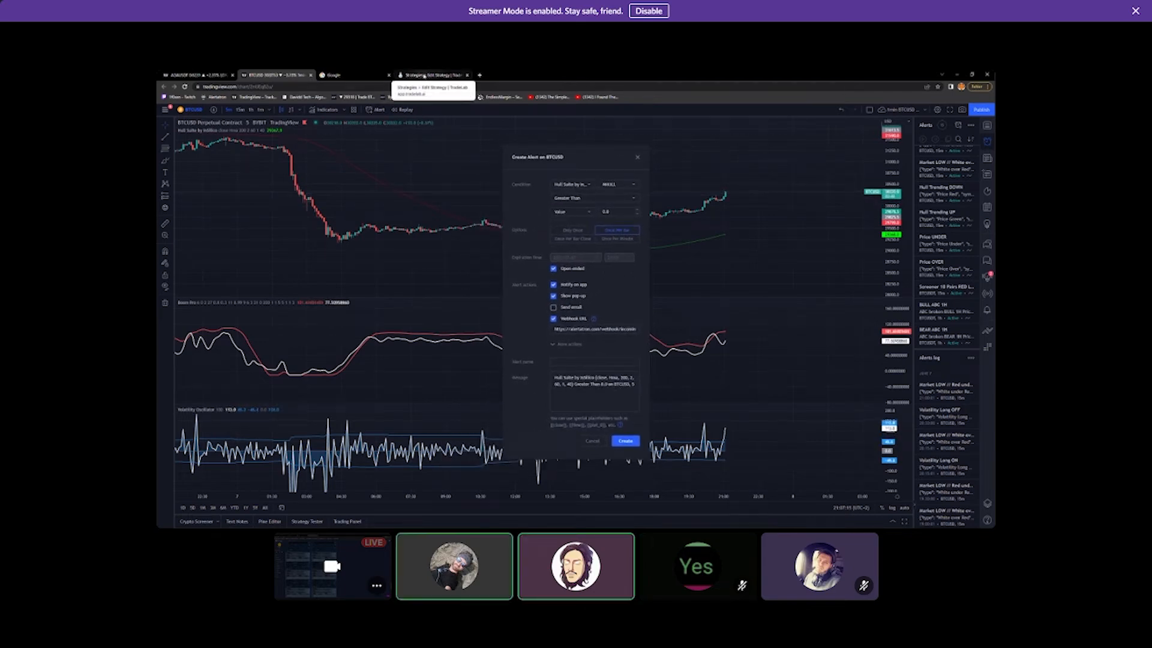
Switch to TradeLab and replace the Update Alert's condition with "Hull Suite -> MHULL greater than 0 -> Once per bar"
left_click(424, 76)
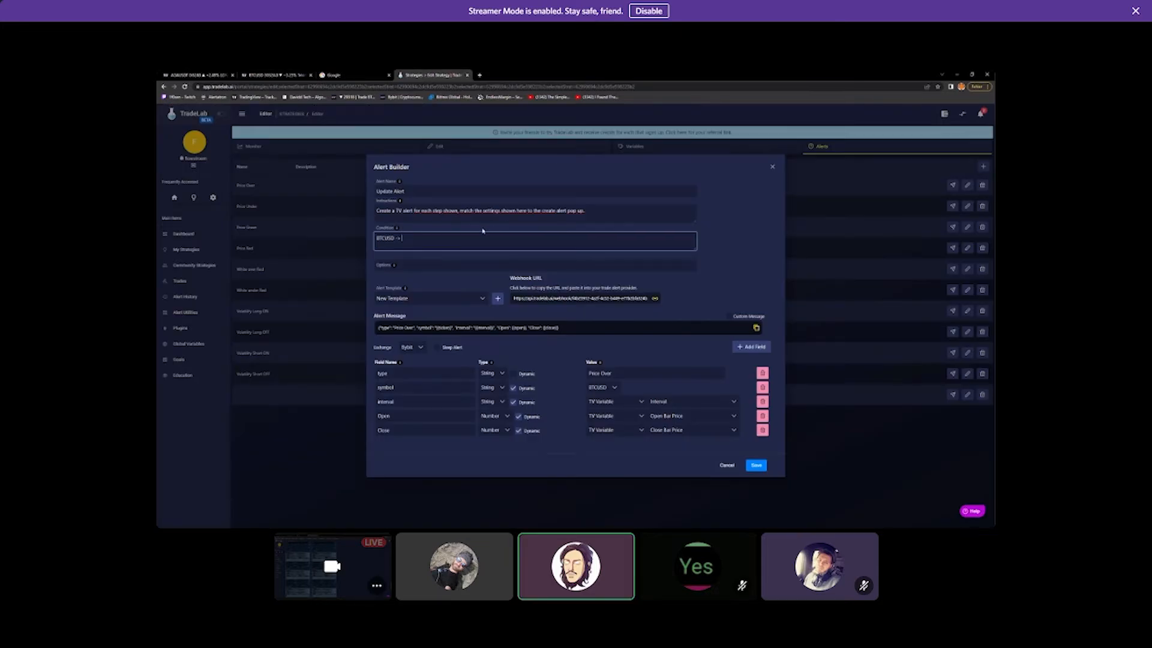
key("BackSpace")
key("BackSpace")
key("BackSpace")
key("BackSpace")
key("BackSpace")
key("BackSpace")
key("BackSpace")
key("BackSpace")
key("BackSpace")
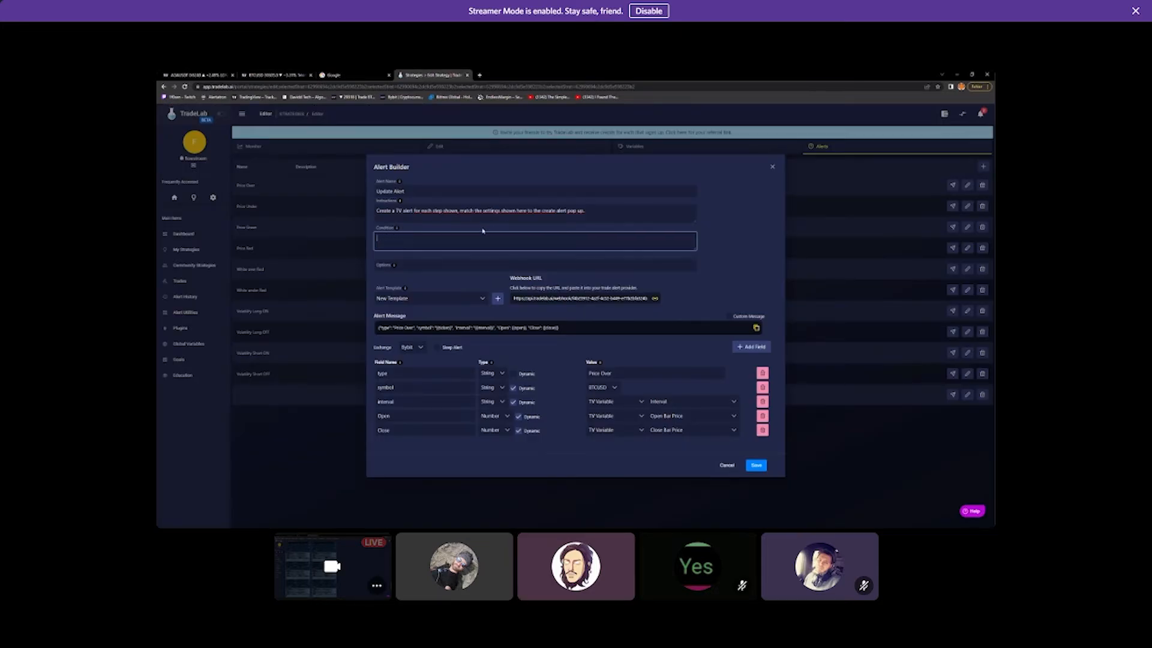
type("Hull Suite")
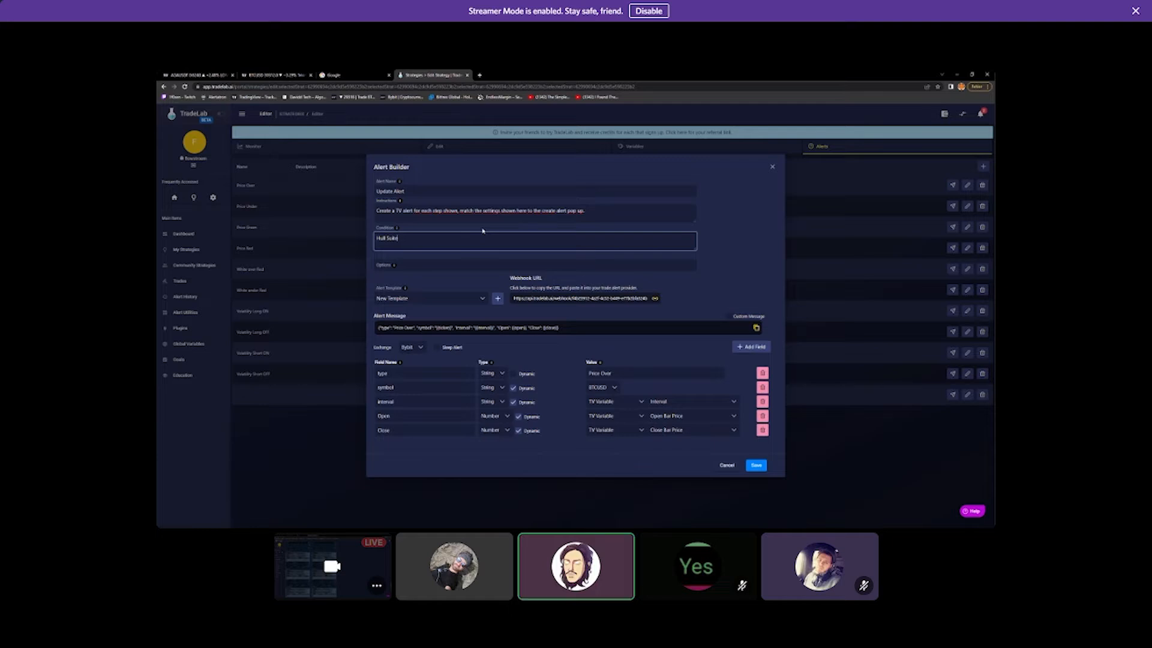
type(" -> MHu")
key("BackSpace")
type("ULL gree")
type("t")
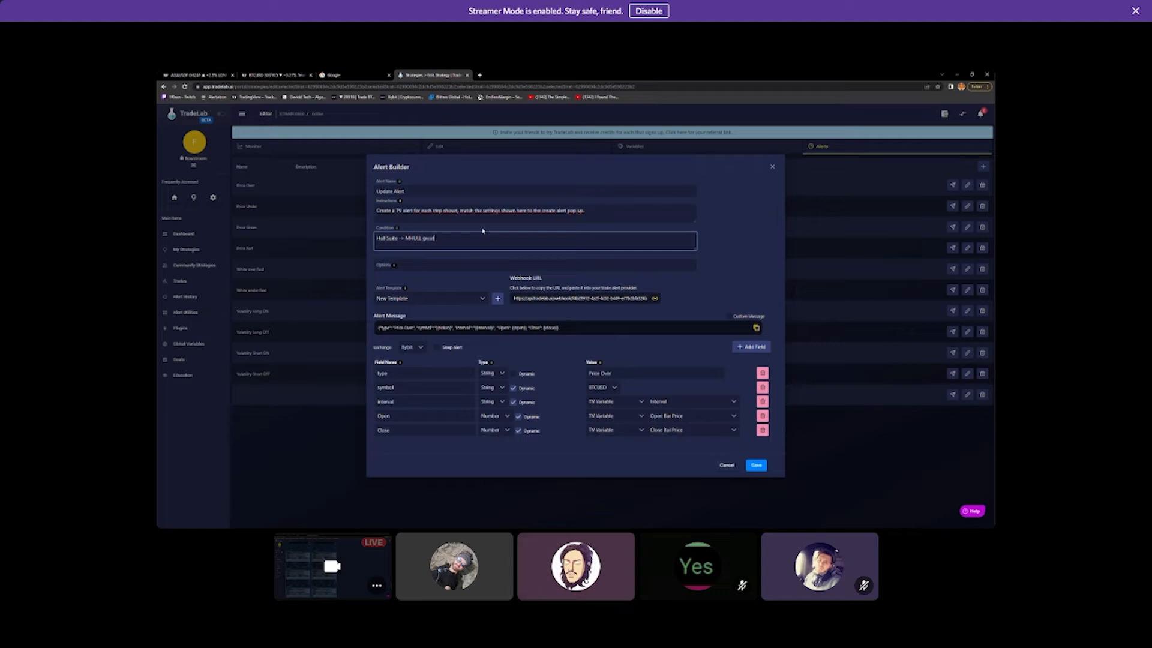
type("er than 0 -> Once")
type(" bar")
Check the condition against the TradingView alert and reword its comparison in TradeLab as "greater than value 0"
left_click(256, 76)
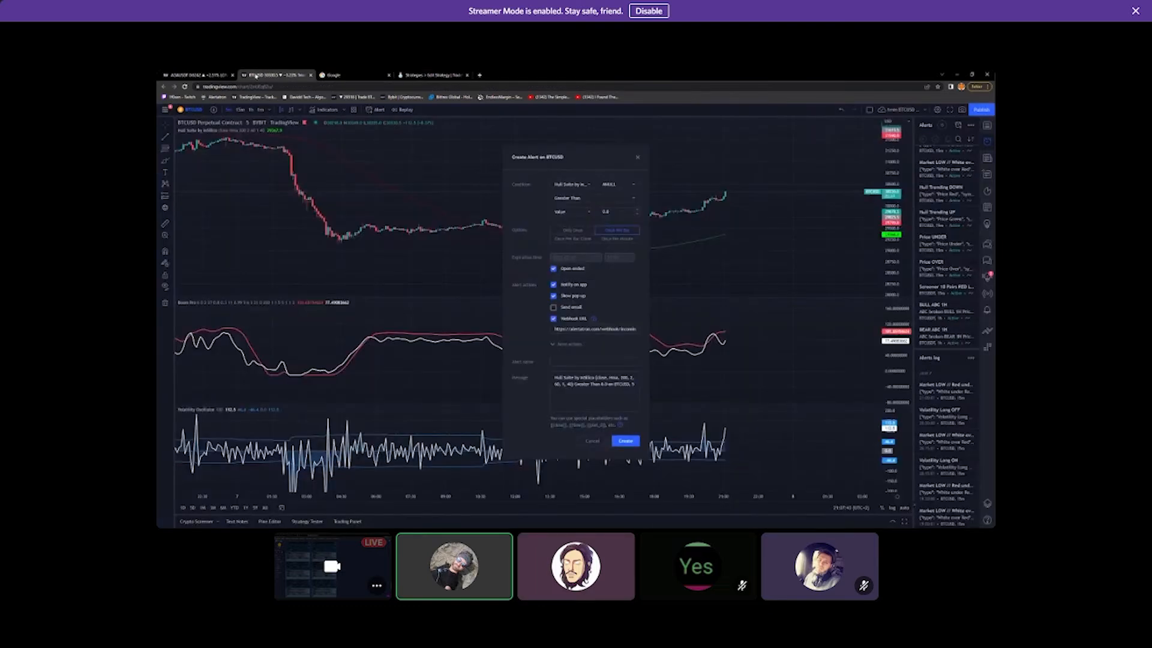
left_click(415, 76)
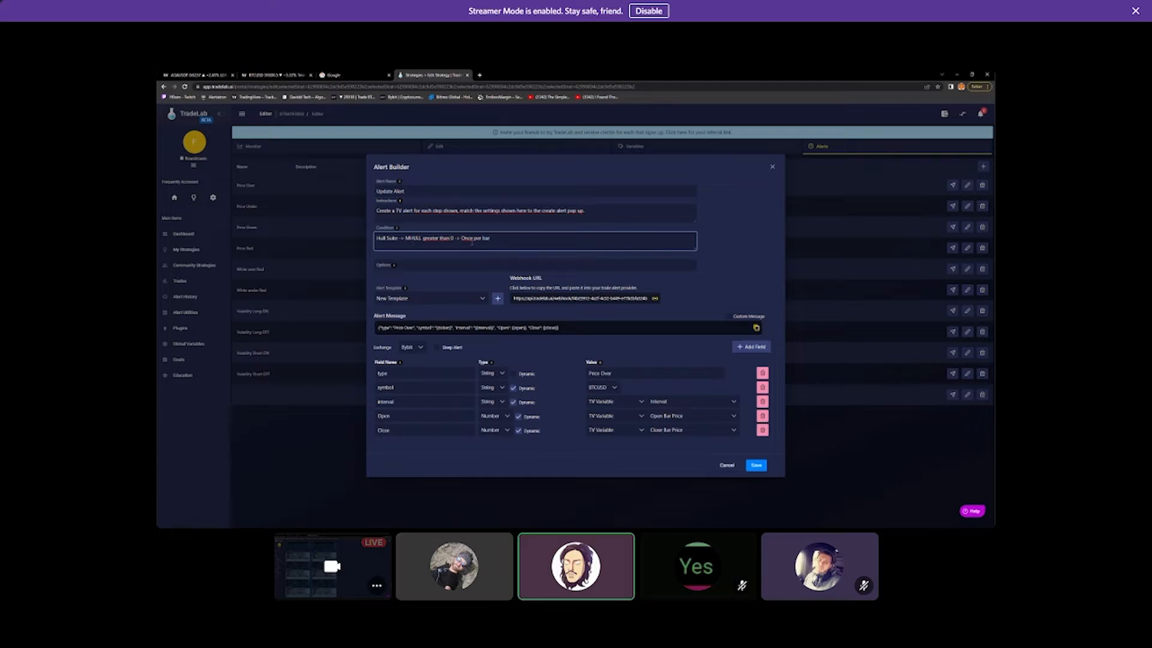
key("BackSpace")
key("BackSpace")
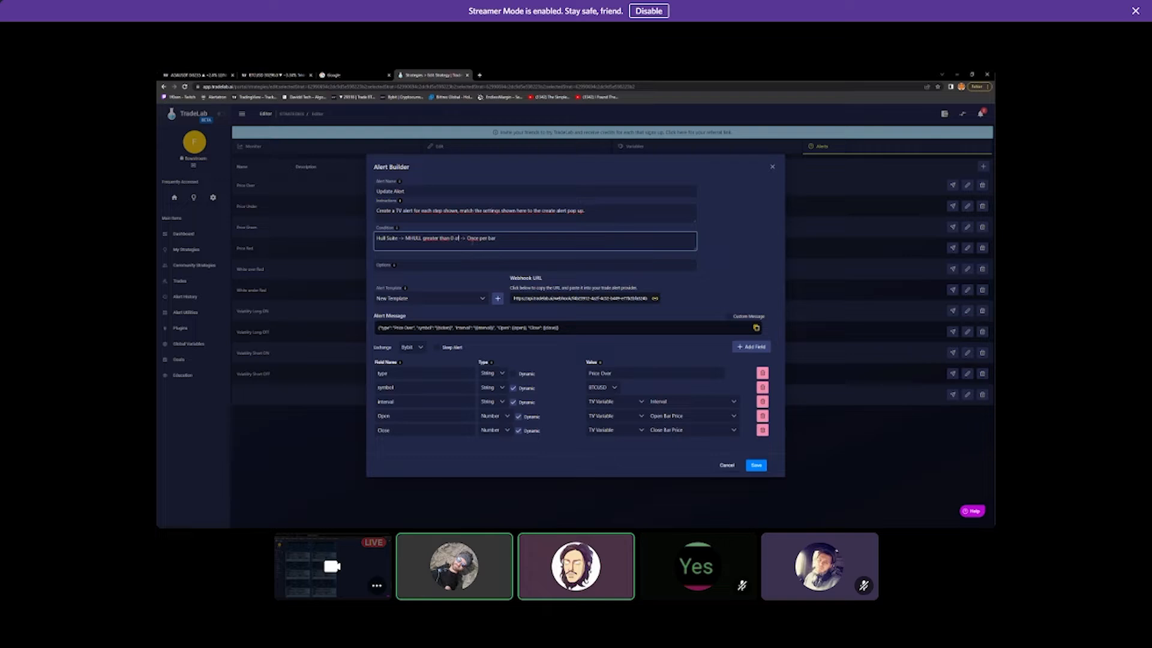
type("value 0")
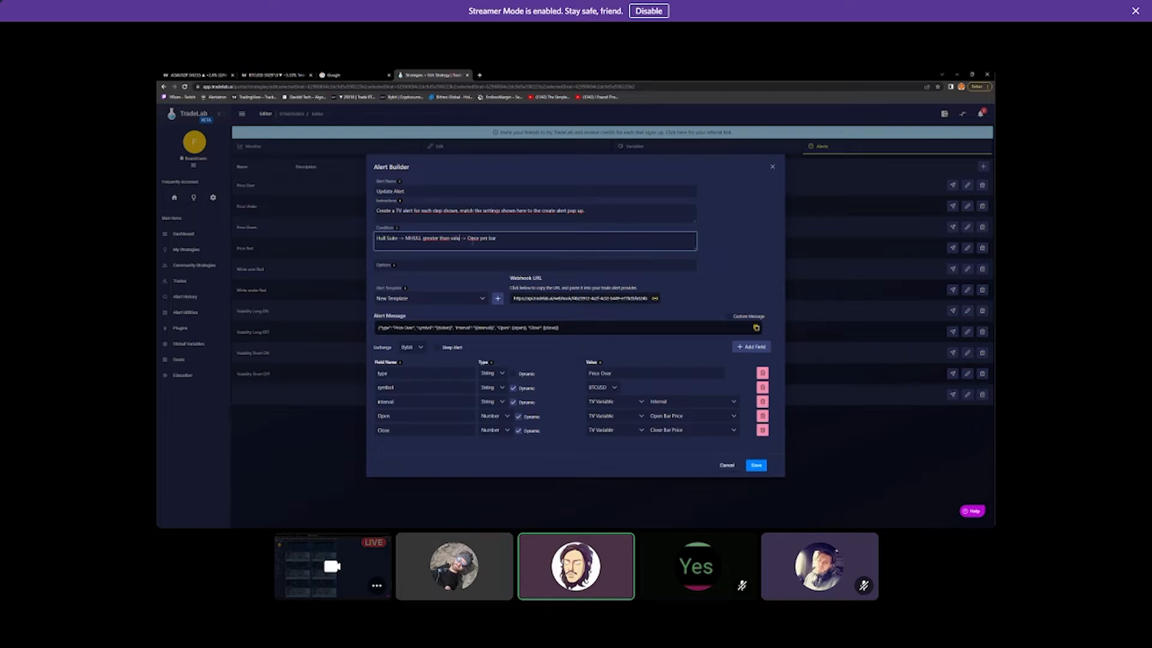
left_click(458, 257)
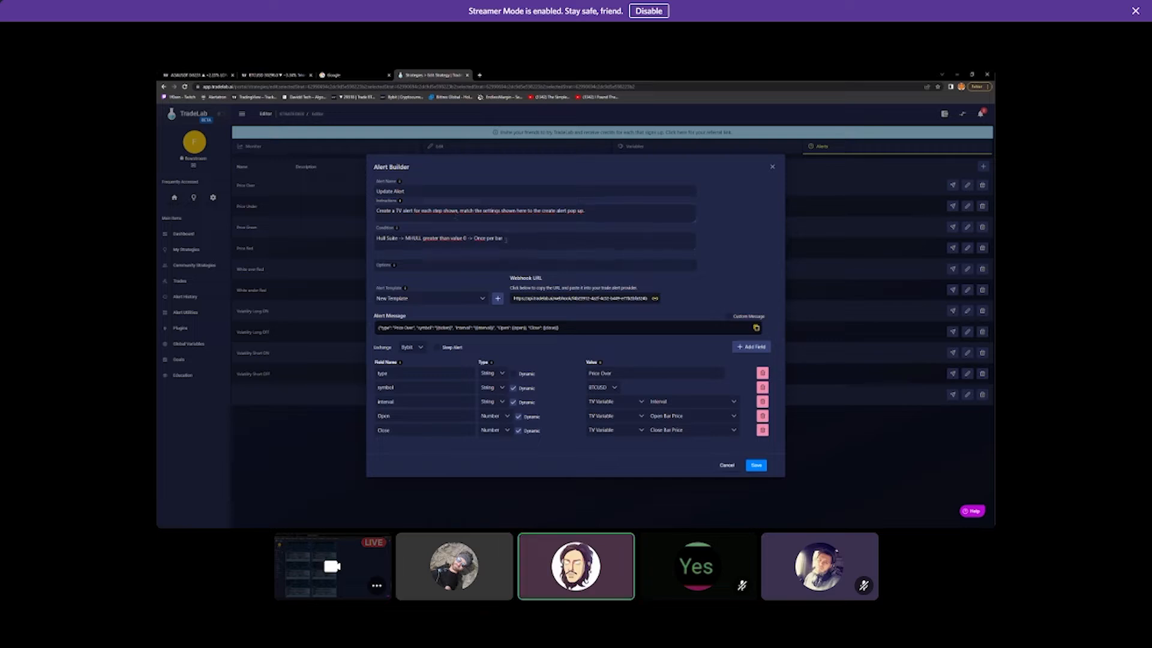
Remove the "-> Once per bar" ending from the Update Alert's condition and enter "Once per par" as its options instead
left_click(526, 246)
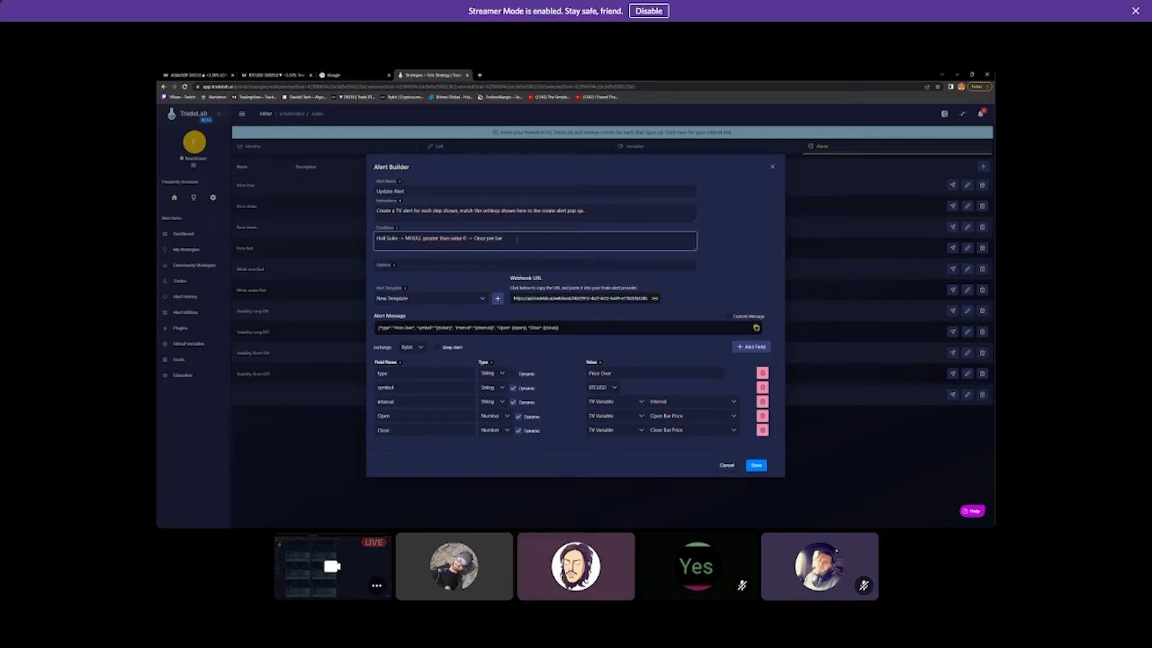
key("BackSpace")
key("BackSpace")
key("BackSpace")
key("BackSpace")
key("BackSpace")
key("BackSpace")
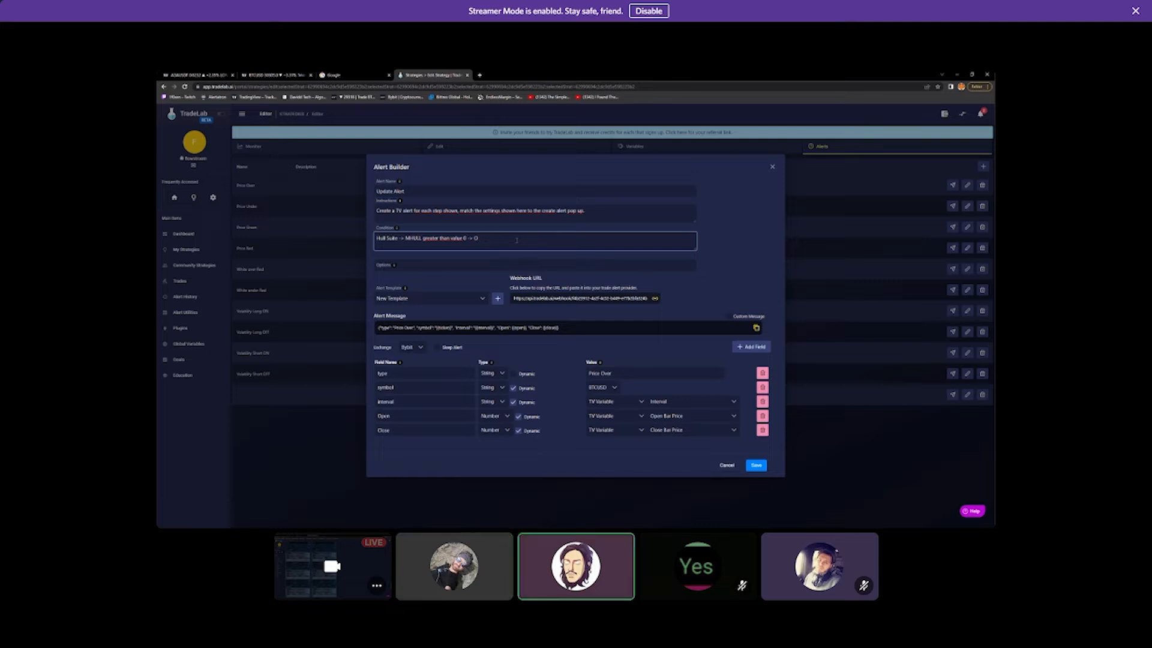
left_click(432, 265)
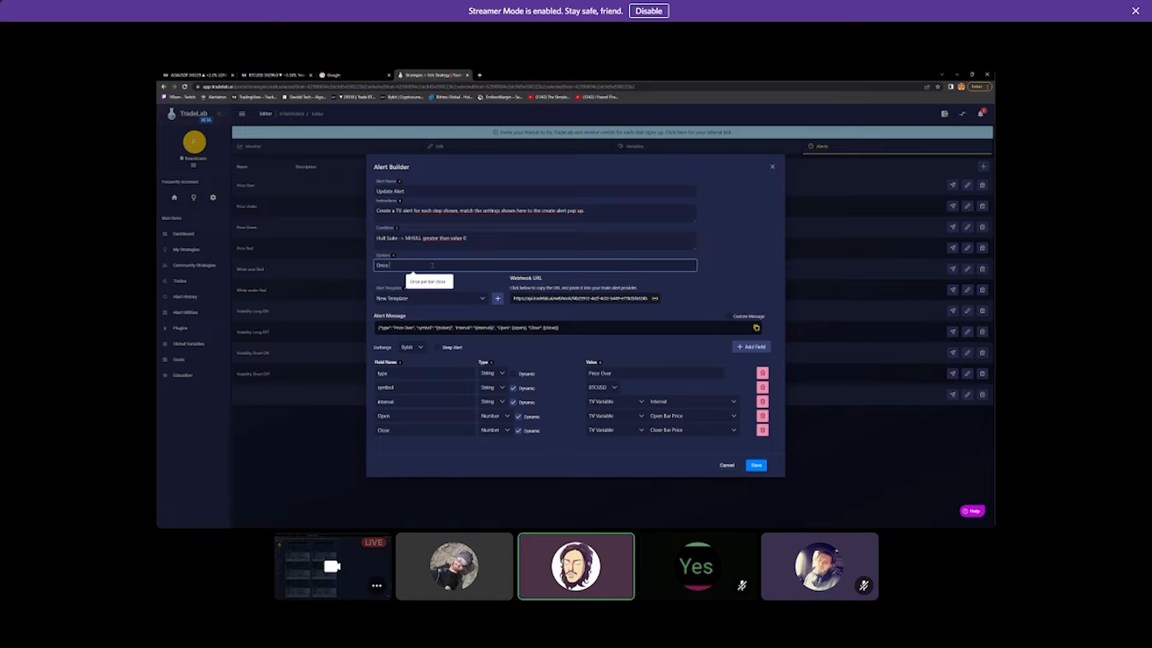
type("Once per par")
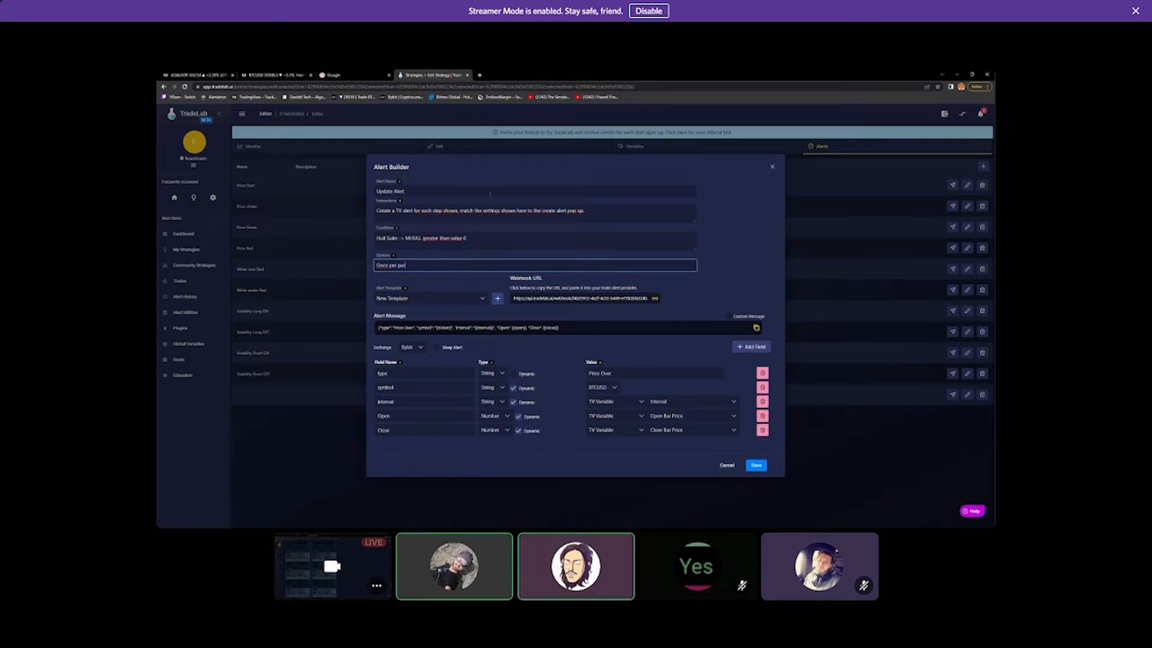
left_click(465, 172)
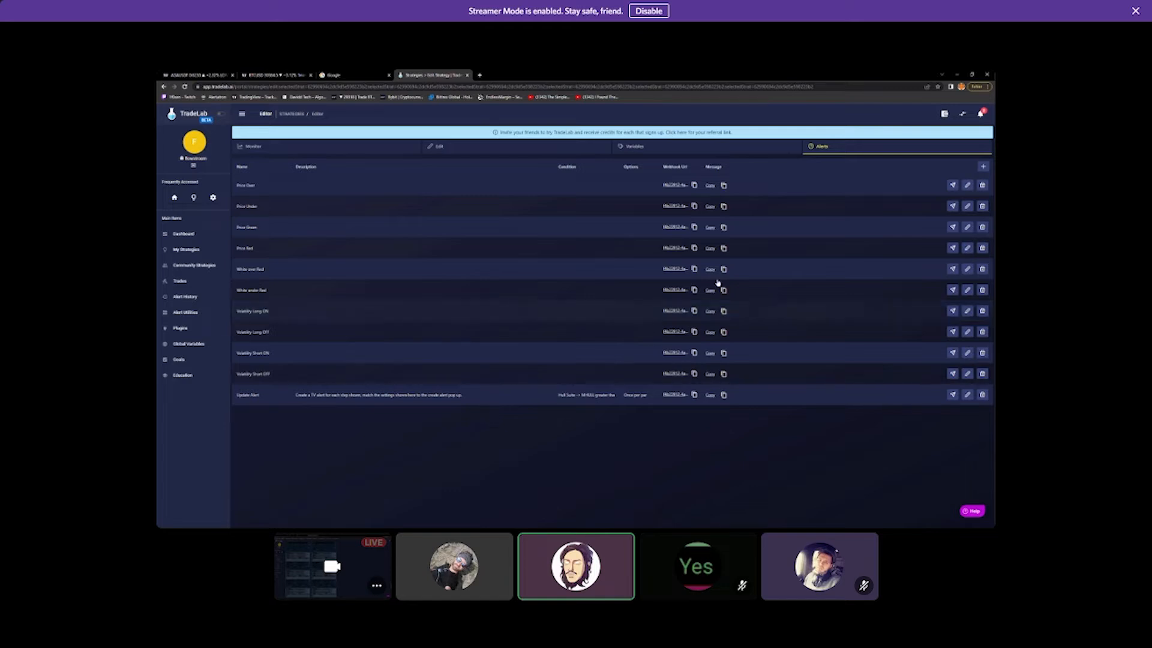
left_click(472, 146)
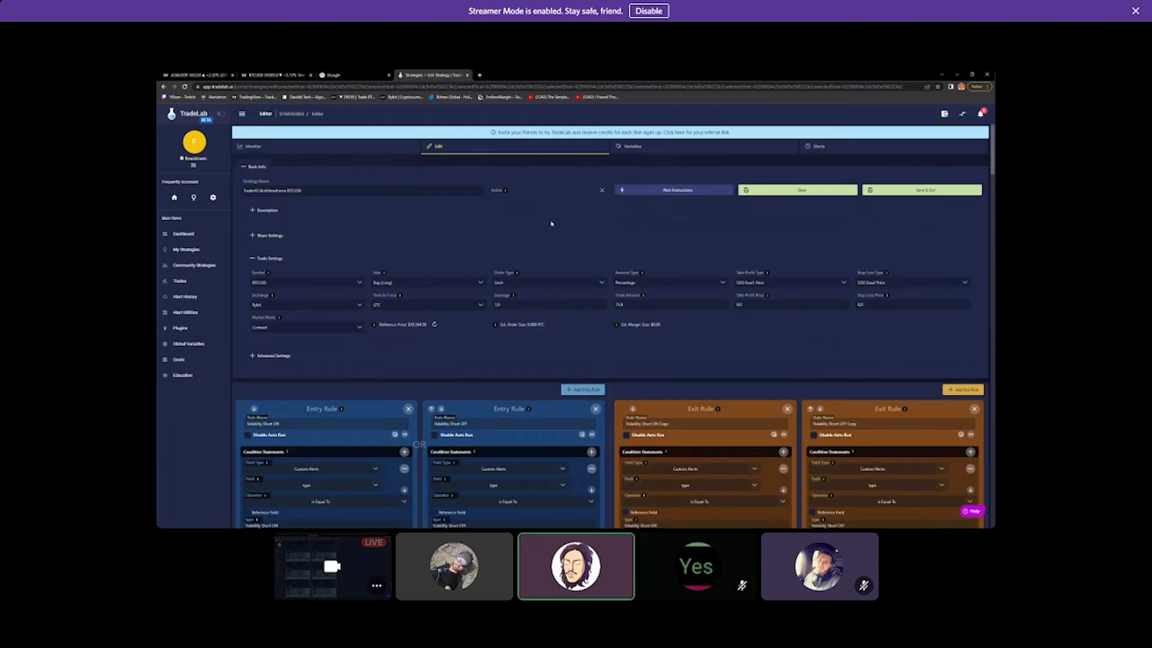
scroll(551, 223, "down", 4)
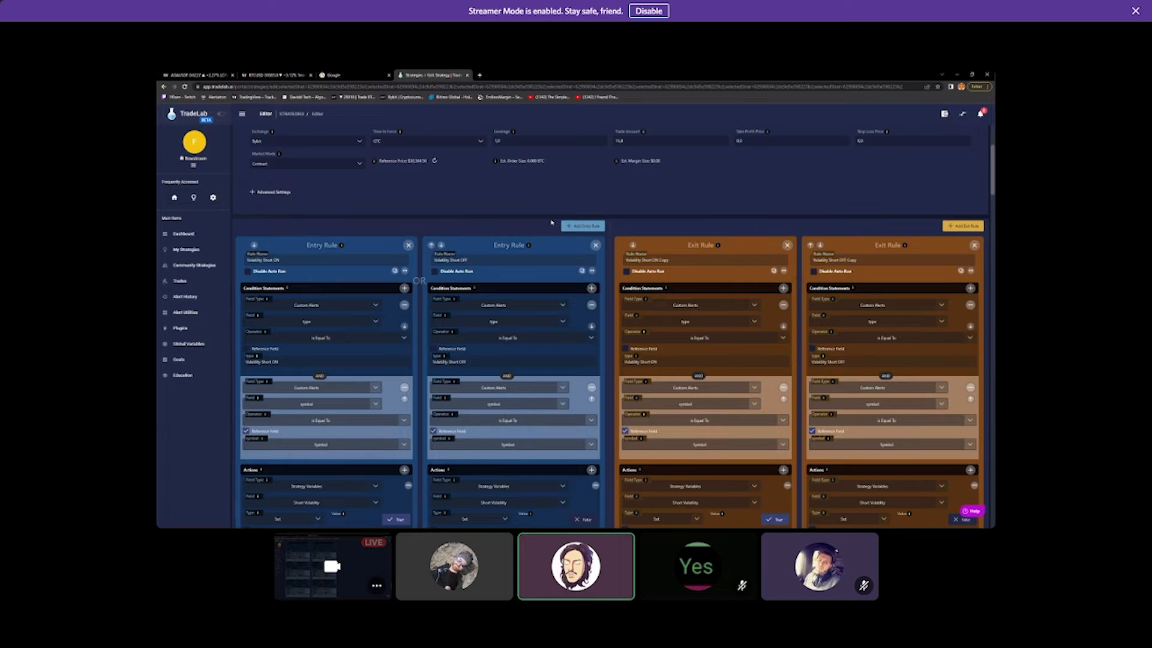
scroll(550, 223, "up", 4)
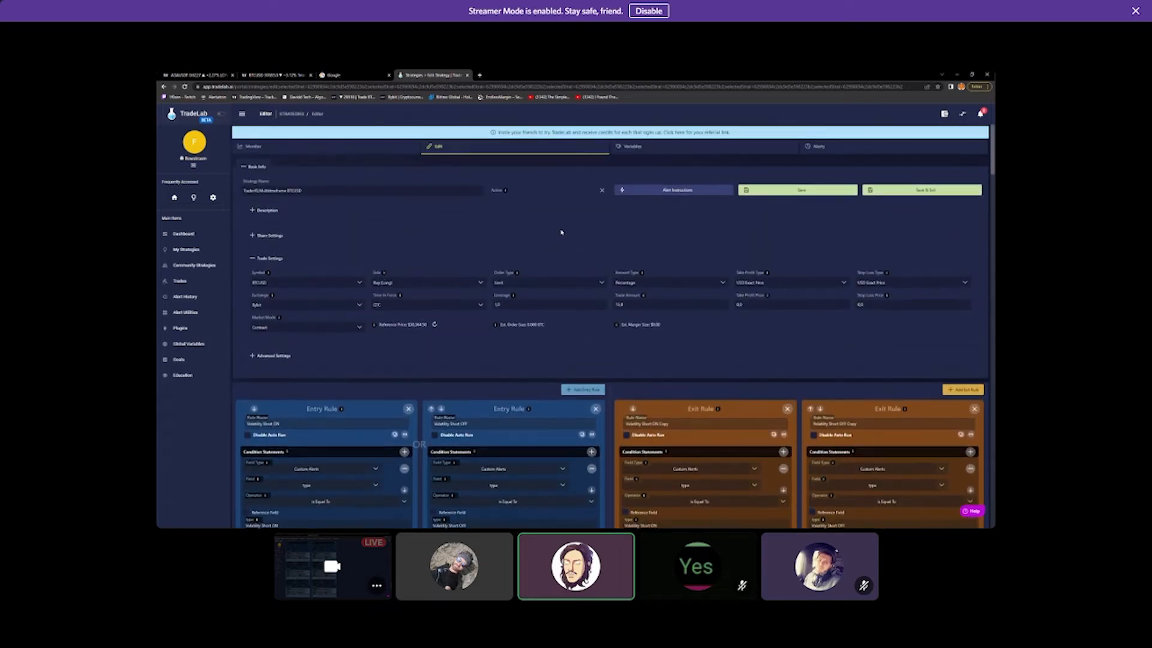
left_click(819, 147)
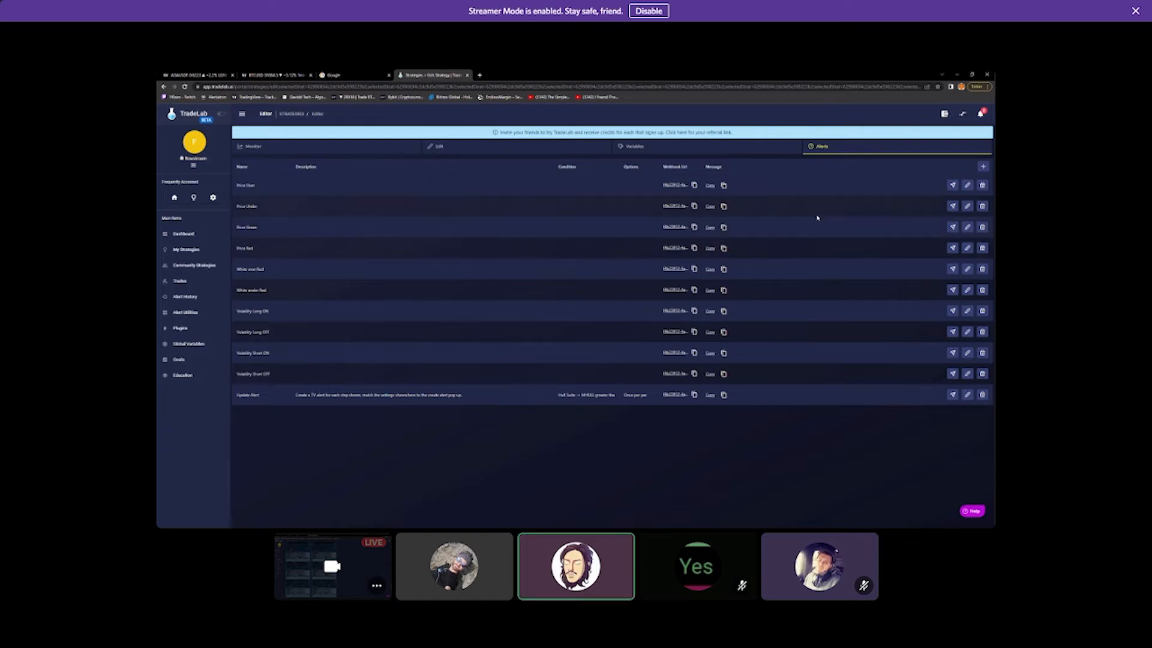
Open the Price Over alert and set its instructions to "Create a TV alert for each step shown, match the settings shown here to the create alert pop up."
left_click(968, 186)
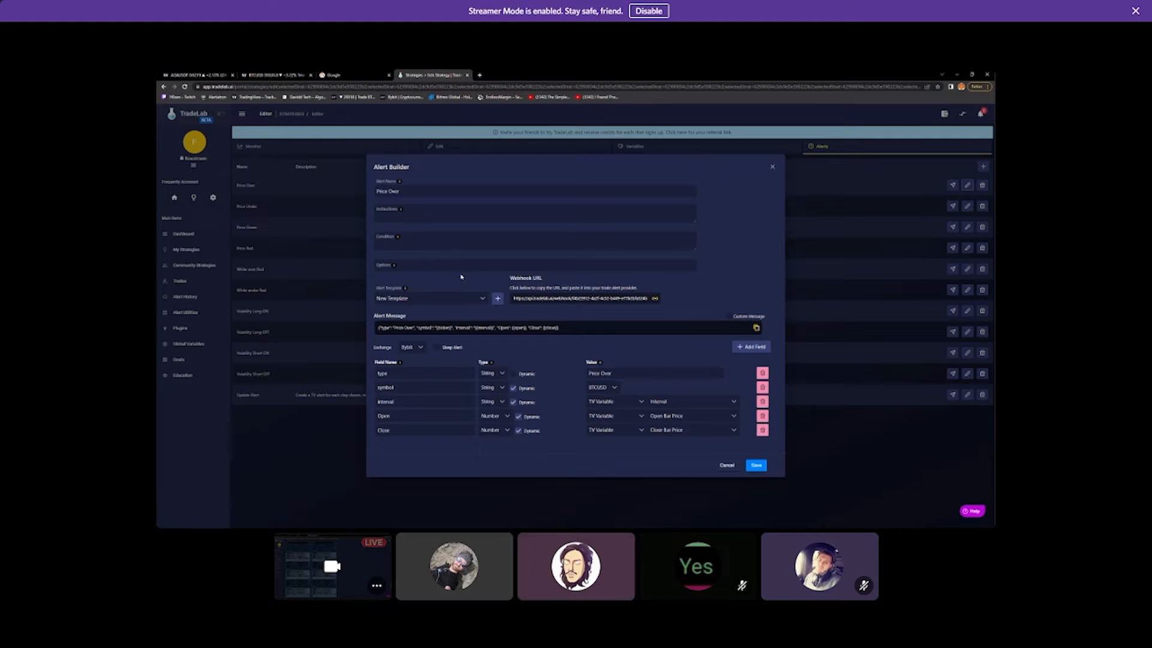
left_click(396, 219)
type("Create a TV alert for each step shown, match the settings shown here to the create alert pop up.")
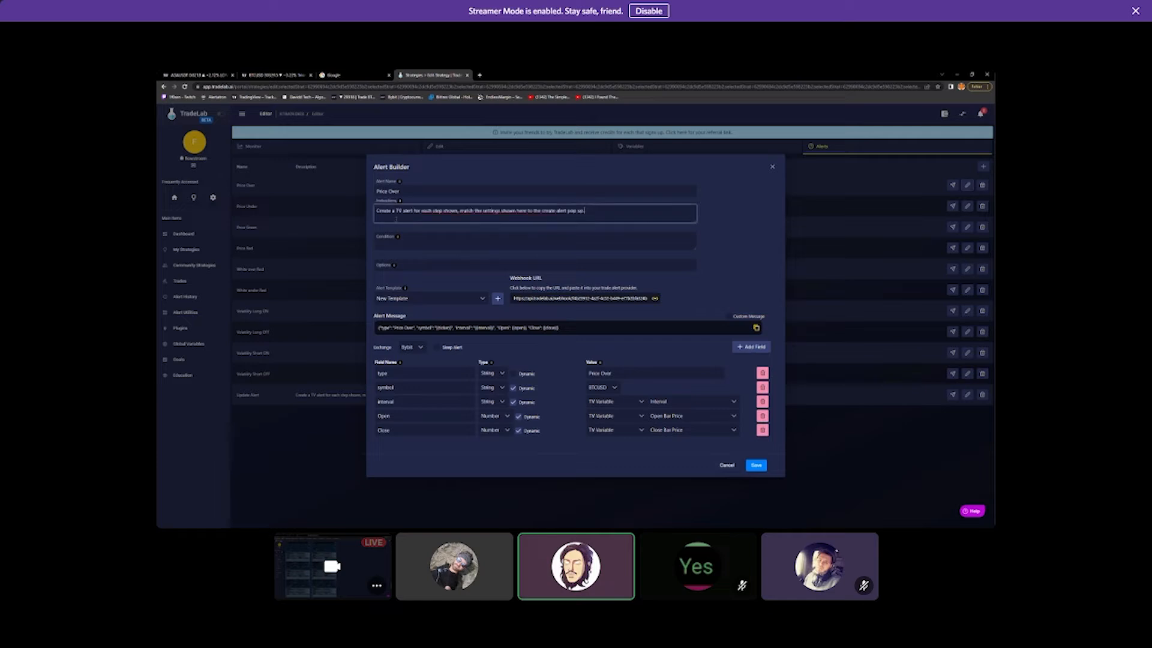
Check the condition source of the Price Over alert in TradingView and begin the TradeLab condition with "BTCUSD"
left_click(410, 244)
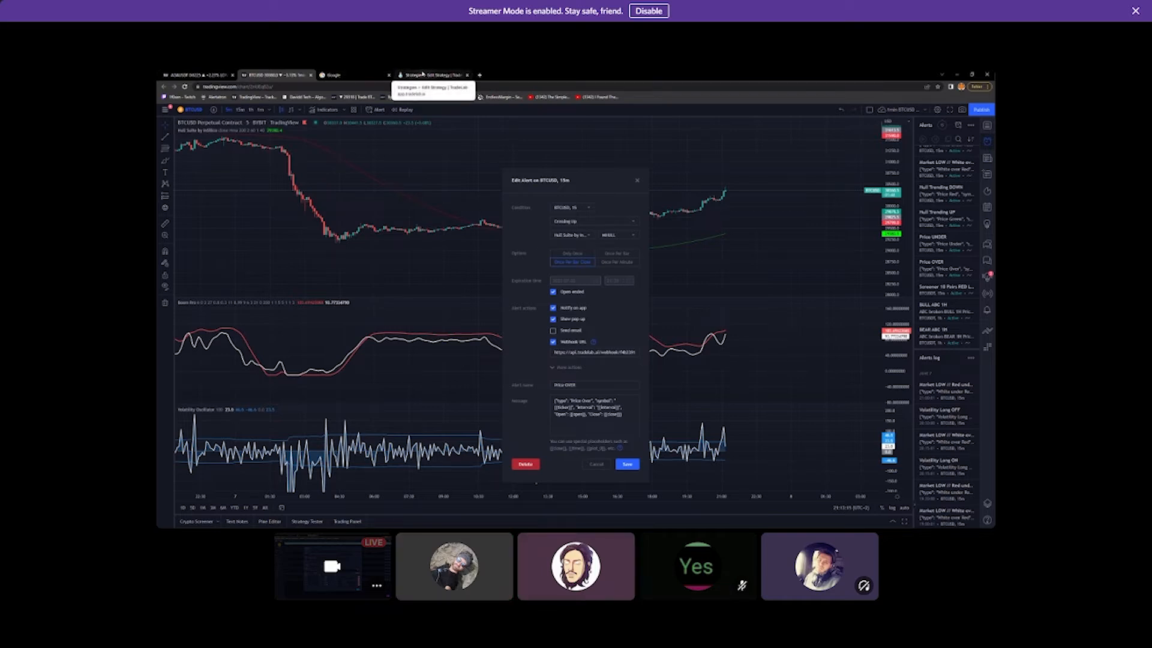
left_click(423, 74)
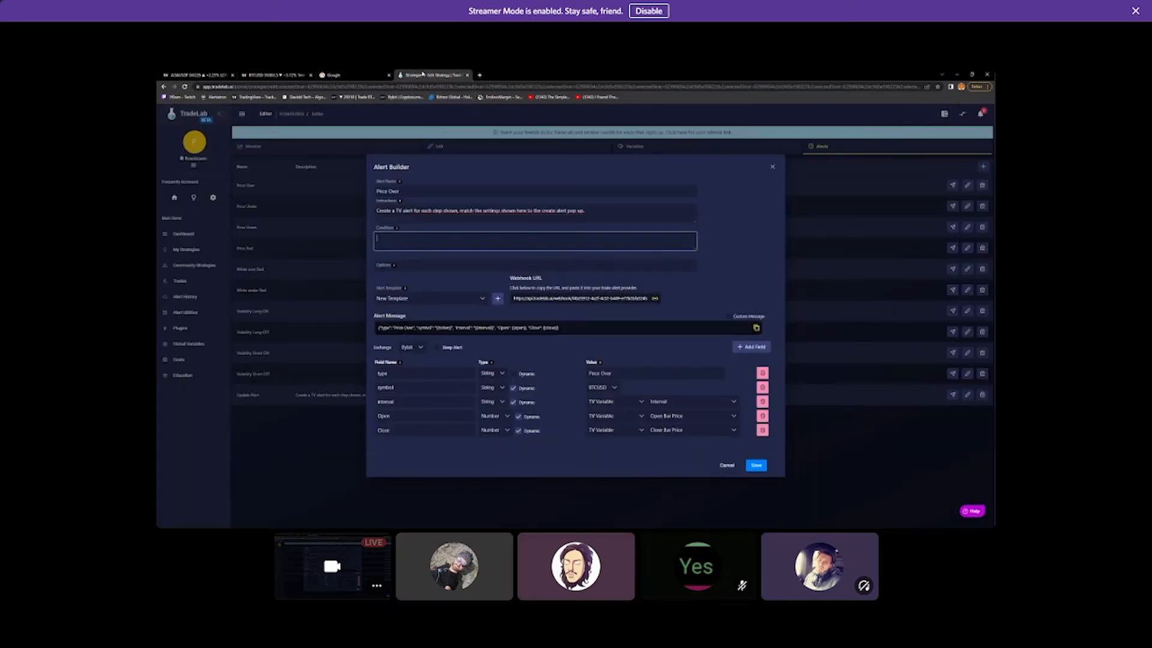
left_click(270, 75)
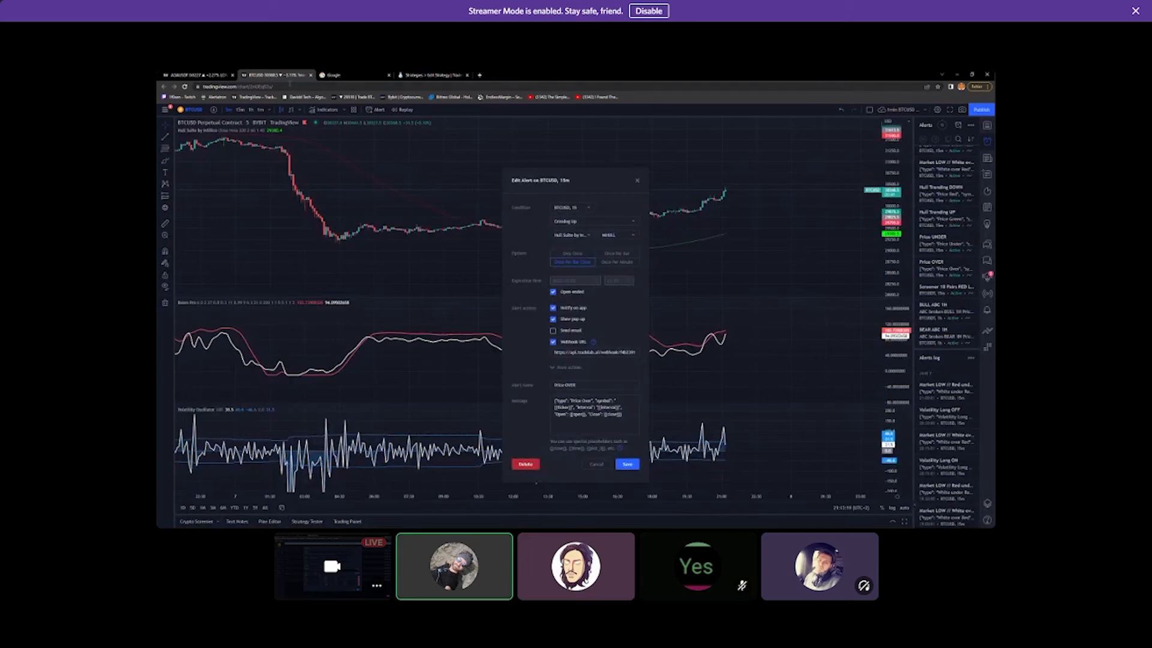
left_click(590, 209)
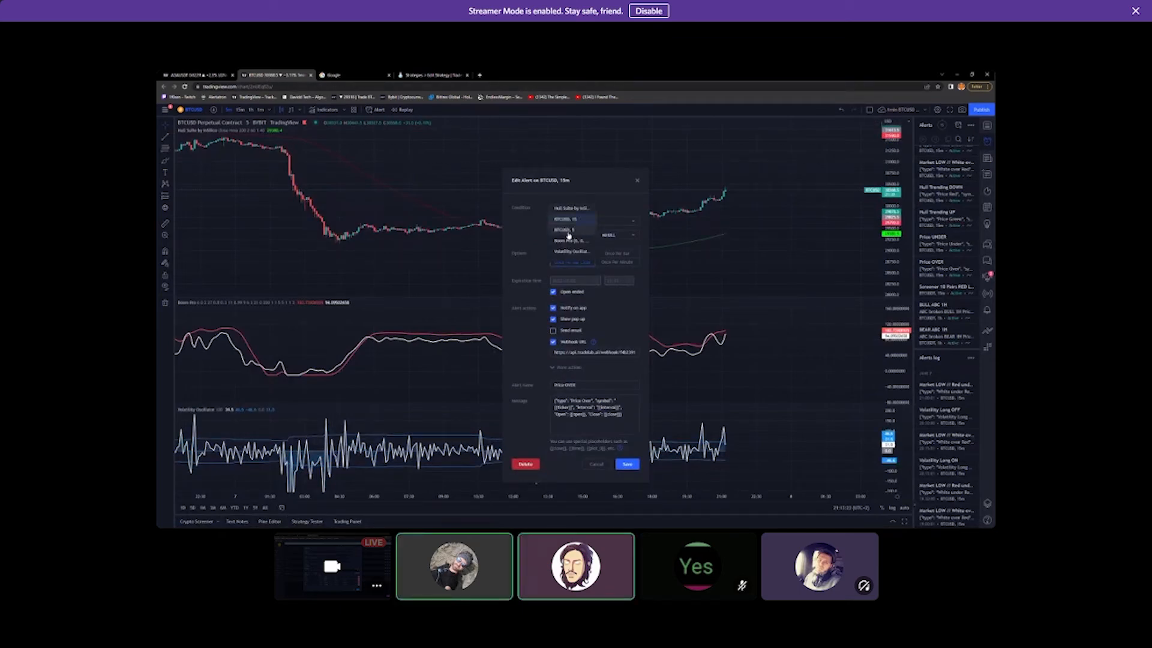
left_click(609, 191)
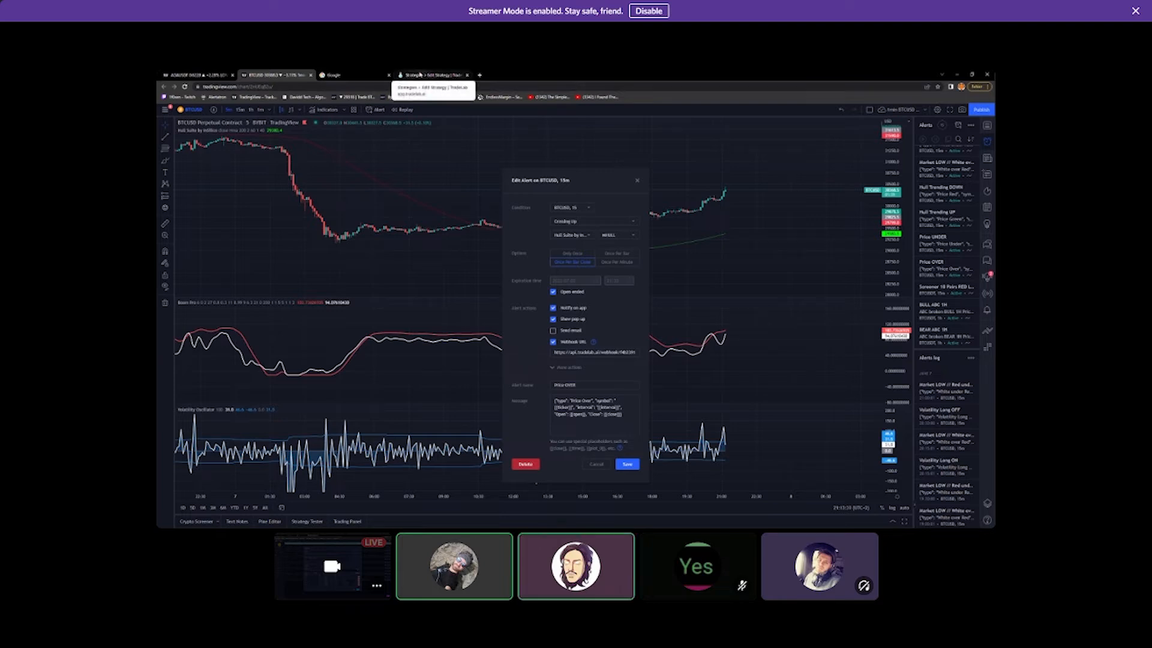
left_click(420, 75)
type("BTCUSD")
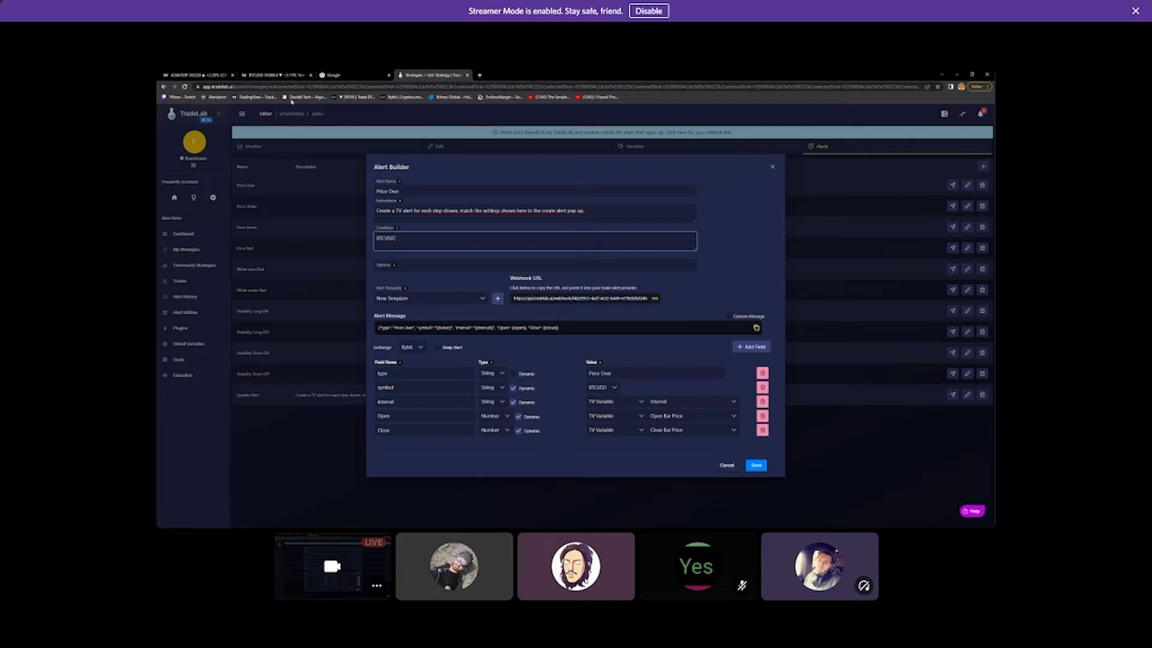
Check the comparison in TradingView and complete the Price Over condition in TradeLab with "crossing up Hull Suite -> MHULL"
left_click(258, 75)
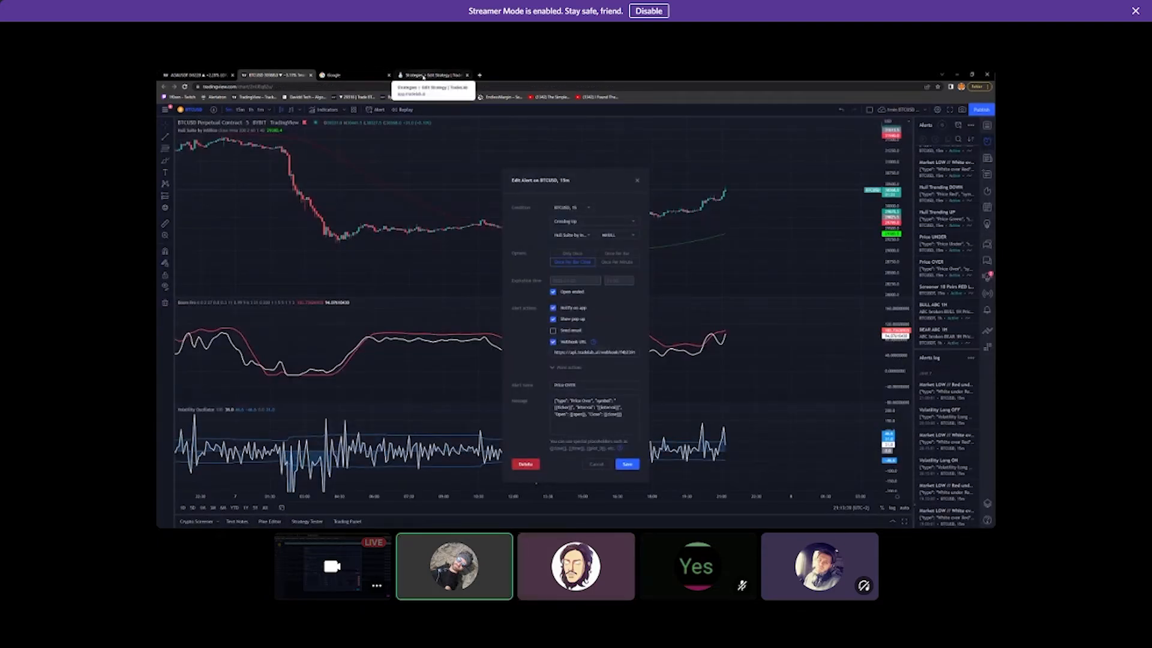
left_click(423, 75)
type("cros")
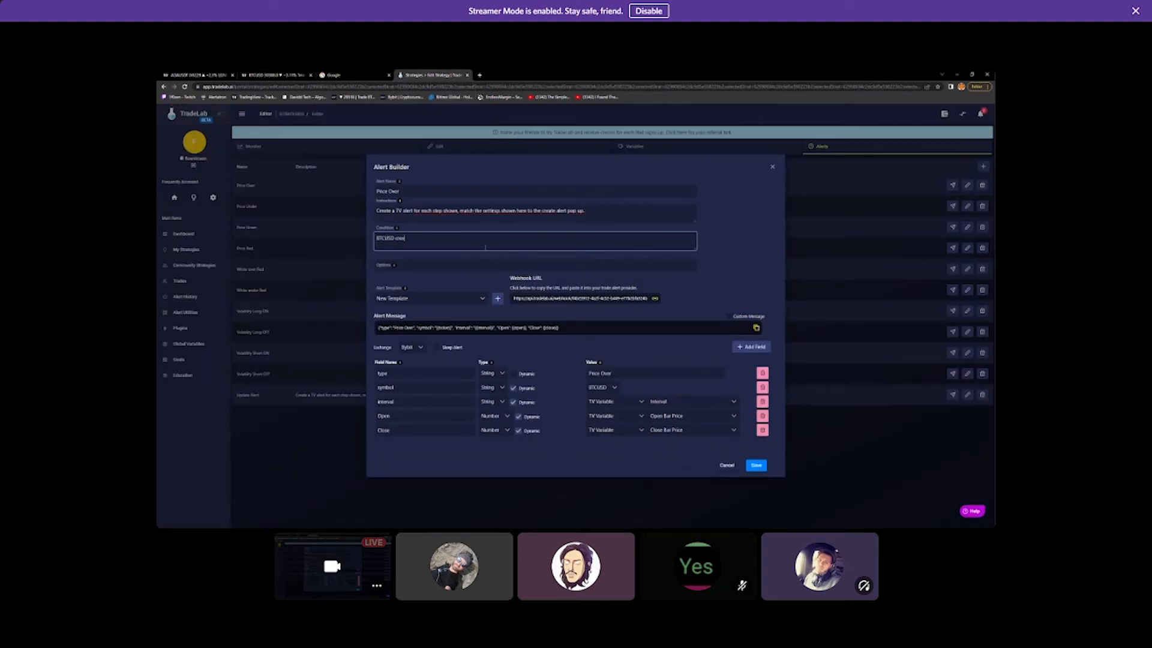
type("sing up")
type(" Hull Su")
type("ite ->")
type(" Mhu")
type("HULL")
Check the TradingView alert's options, set the Price Over options in TradeLab to "Once per bar close", and save the alert
left_click(276, 75)
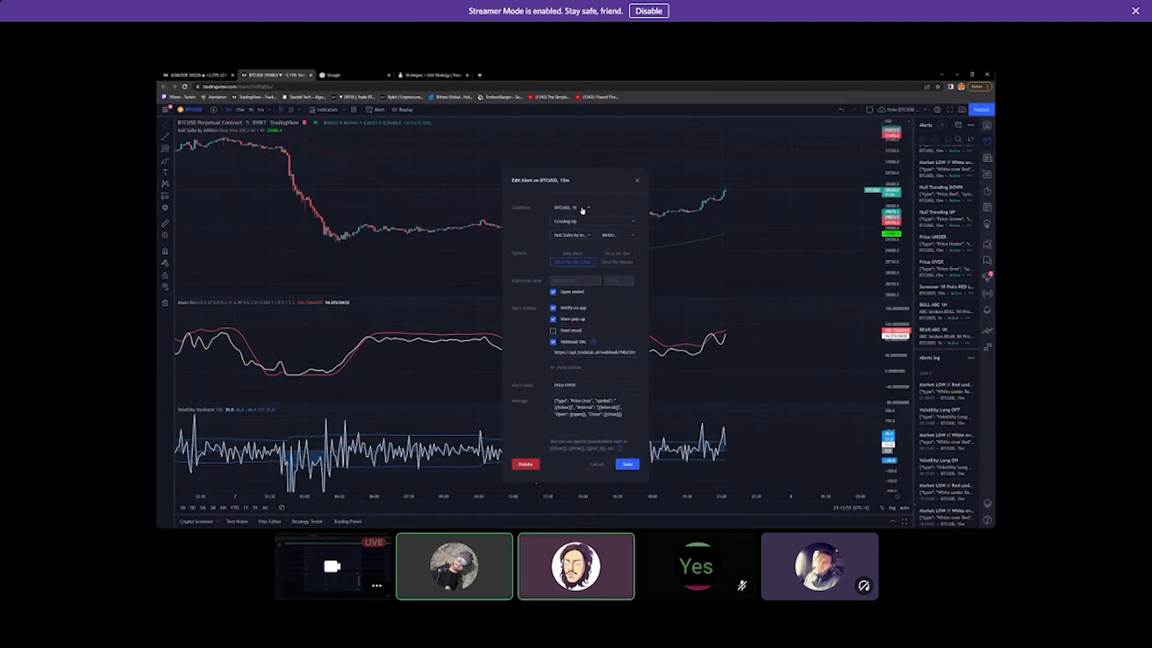
left_click(575, 263)
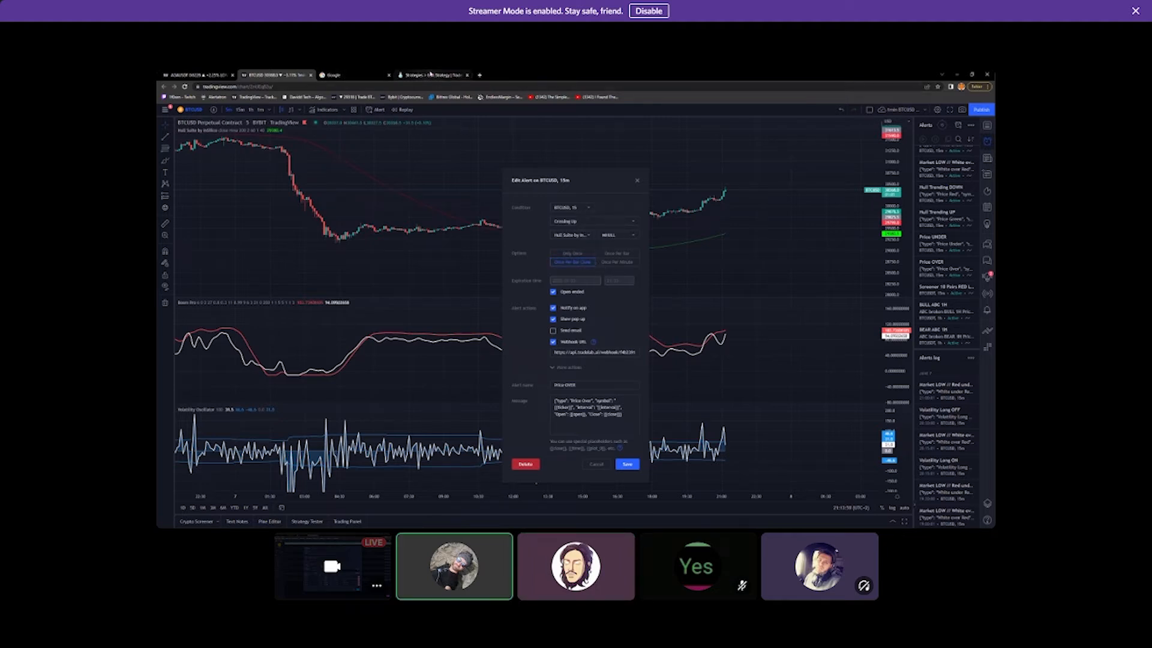
left_click(431, 74)
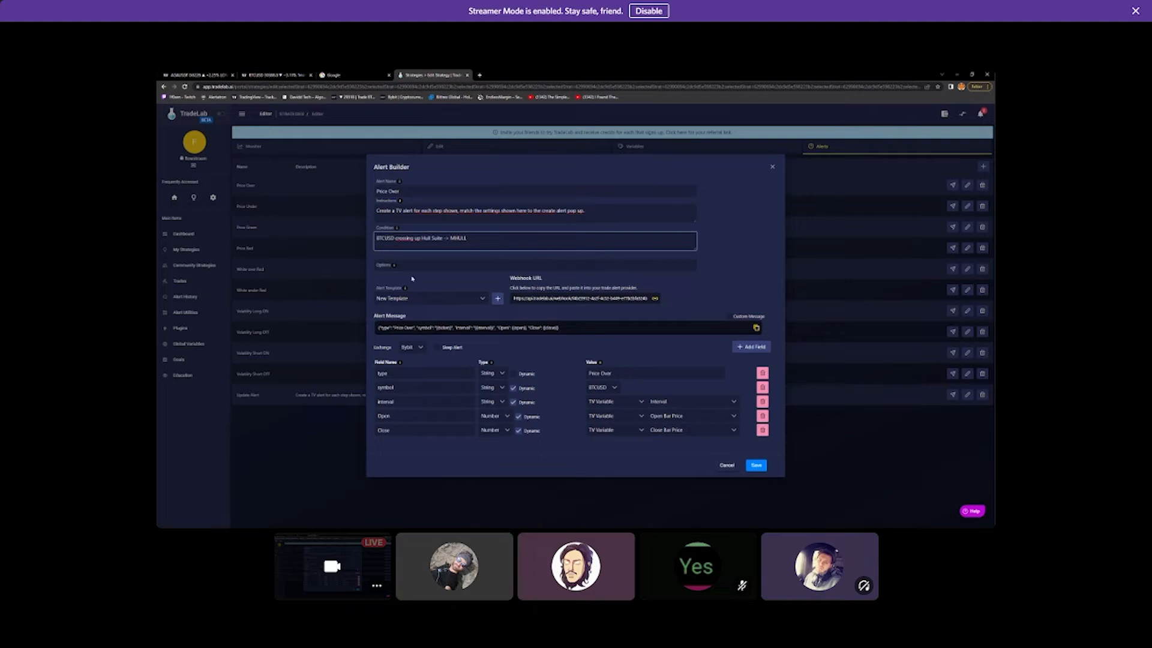
left_click(407, 268)
type("Onc")
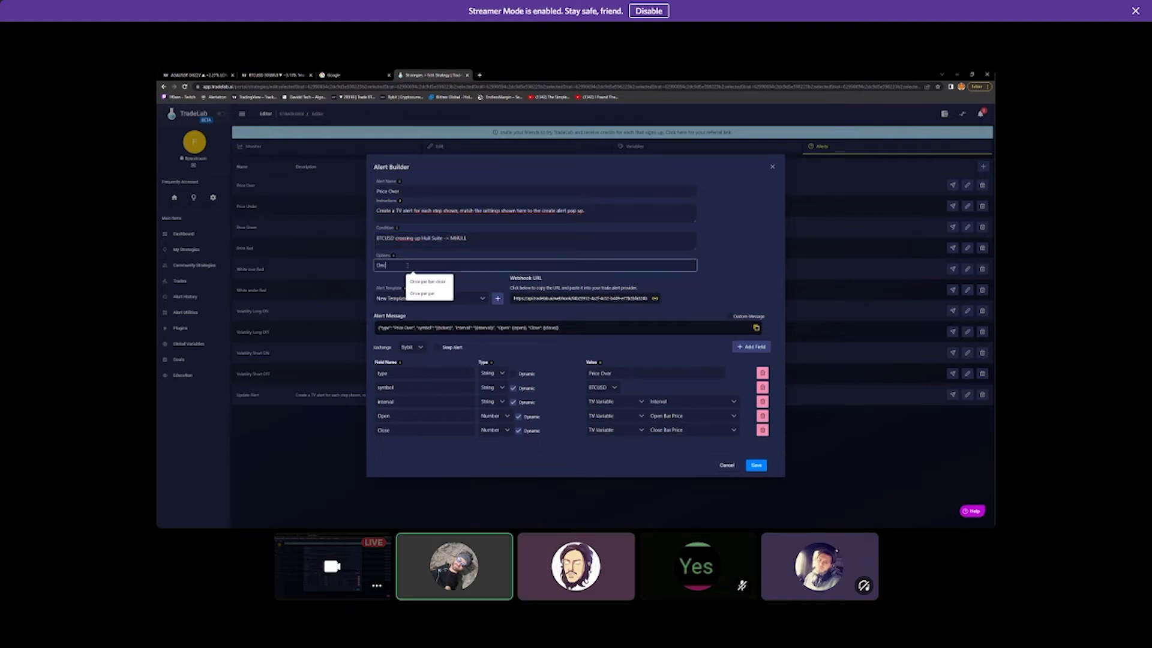
type("e per bar close")
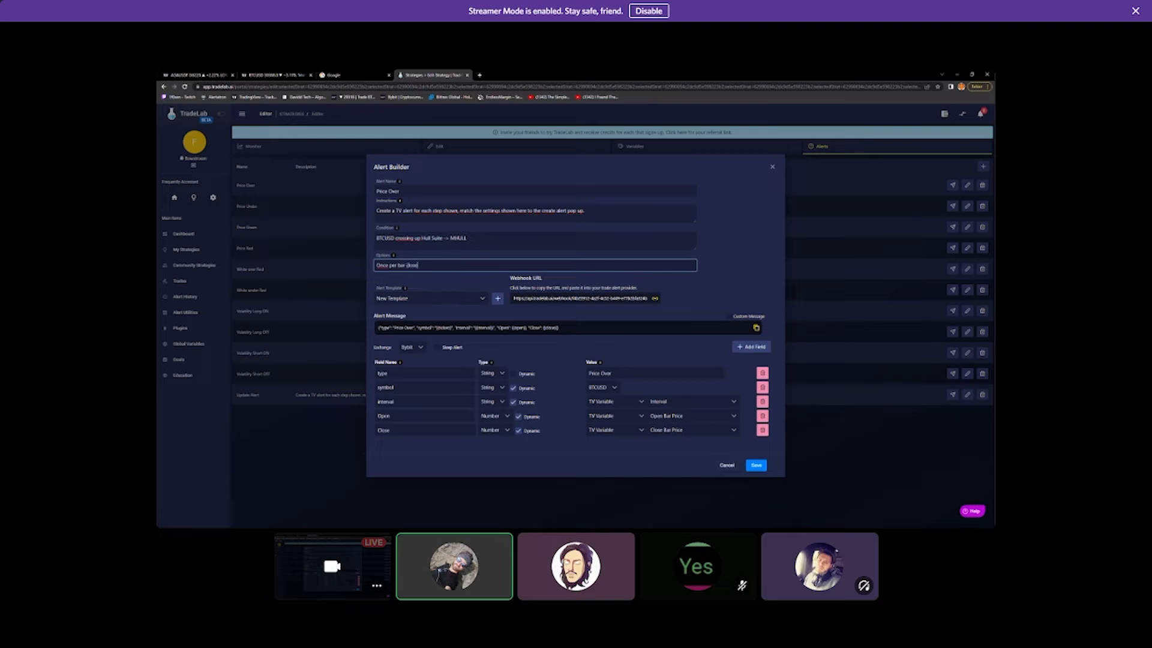
left_click(445, 278)
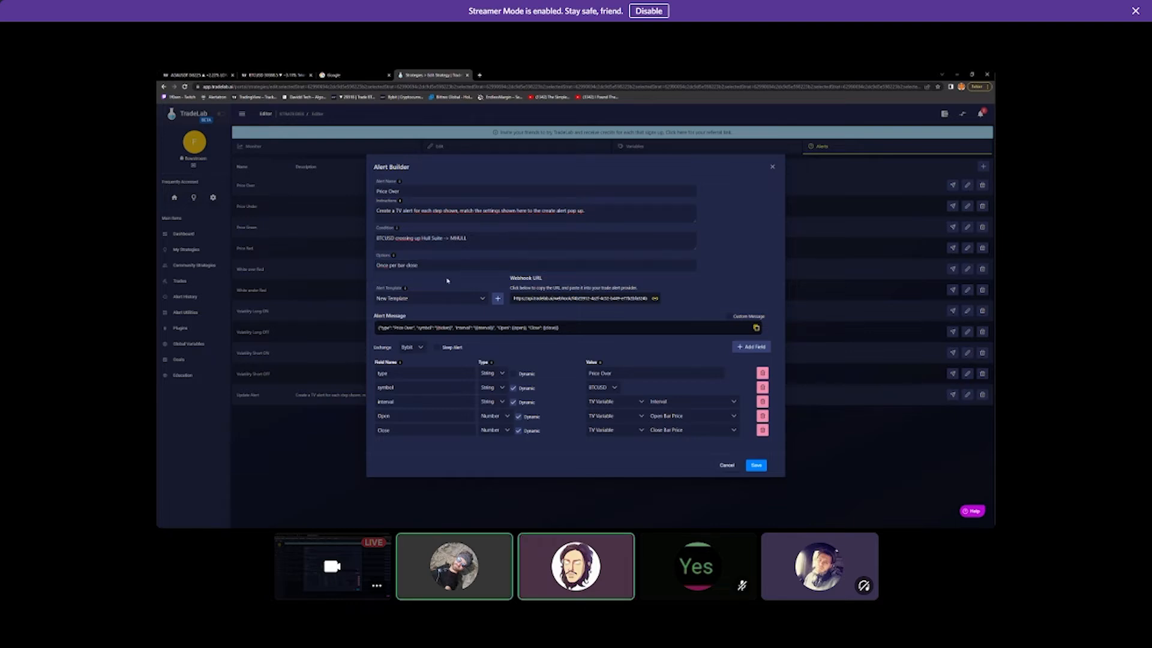
left_click(277, 75)
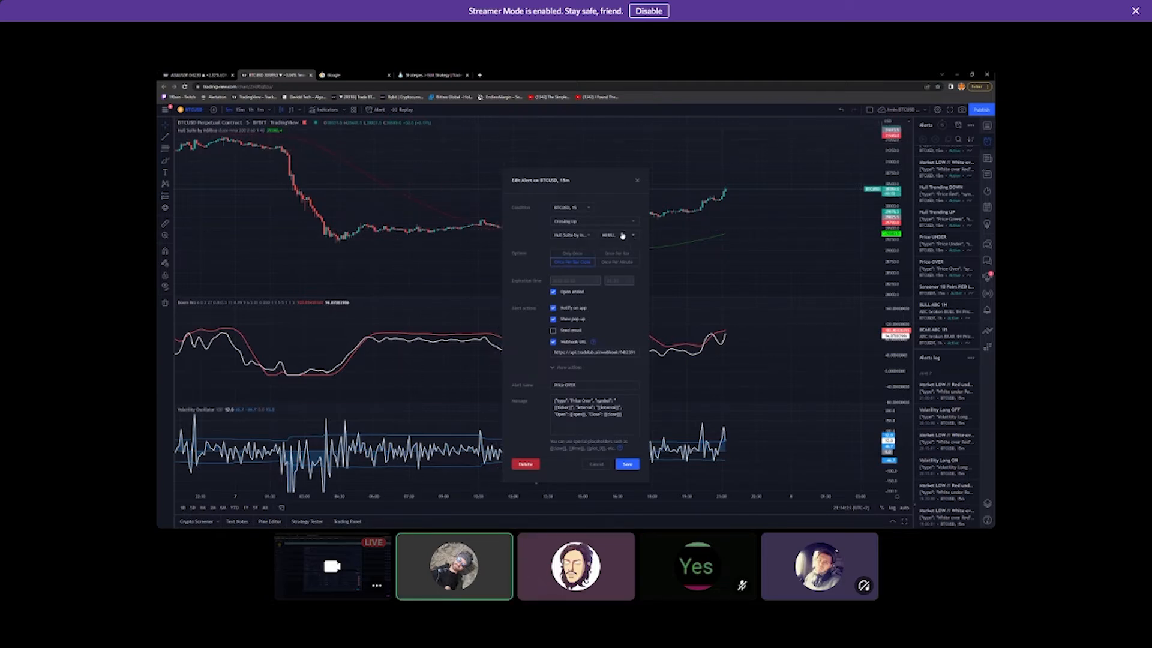
left_click(429, 75)
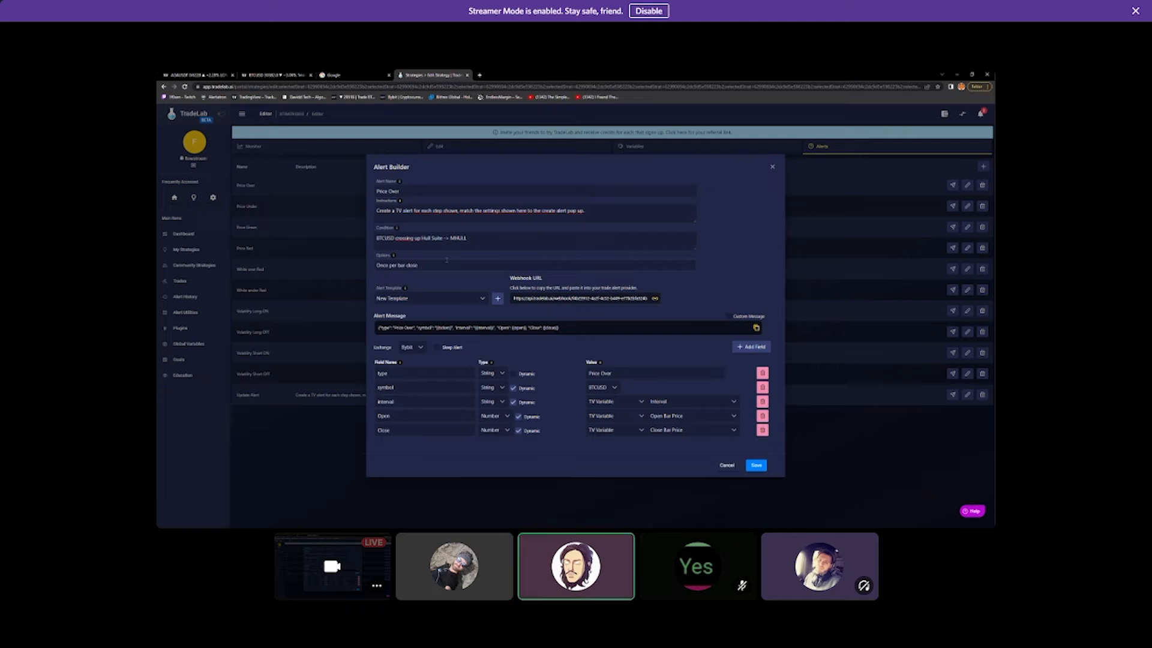
left_click(756, 466)
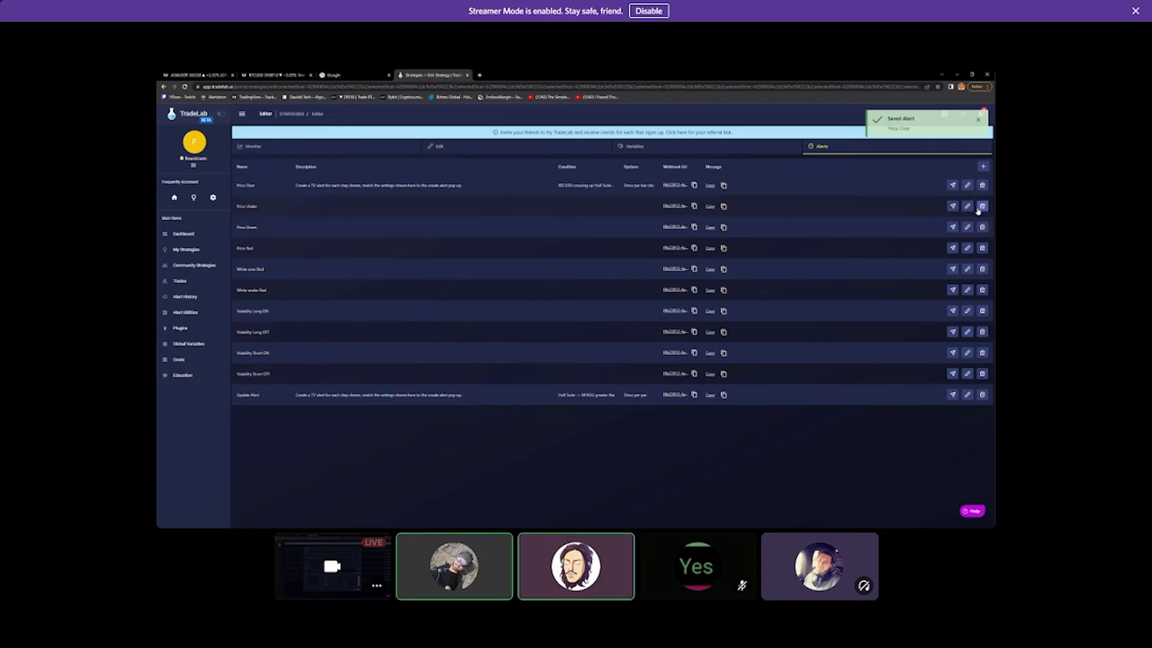
Open the Price Under alert and set its instructions to "Create a TV alert for each step shown, match the settings shown here to the create alert pop up."
left_click(967, 207)
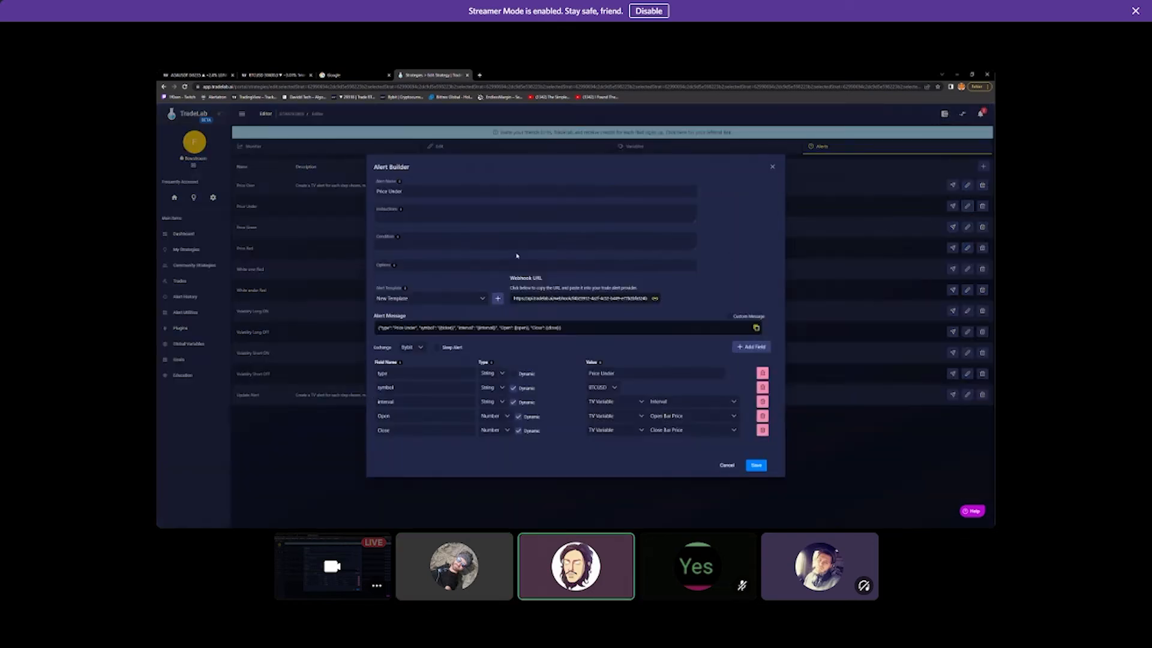
left_click(404, 213)
type("Create a TV alert for each step shown, match the settings shown here to the create alert pop up.")
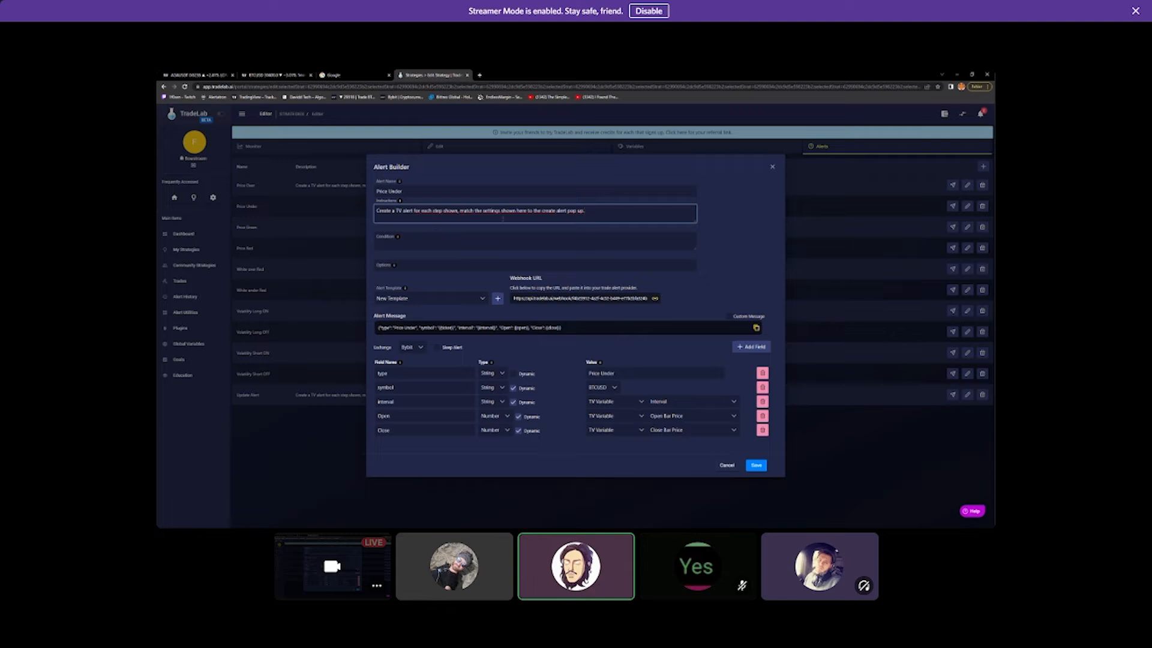
Switch to TradingView, set the Price OVER alert's condition source to "BTCUSD, 5", and save the alert
left_click(273, 75)
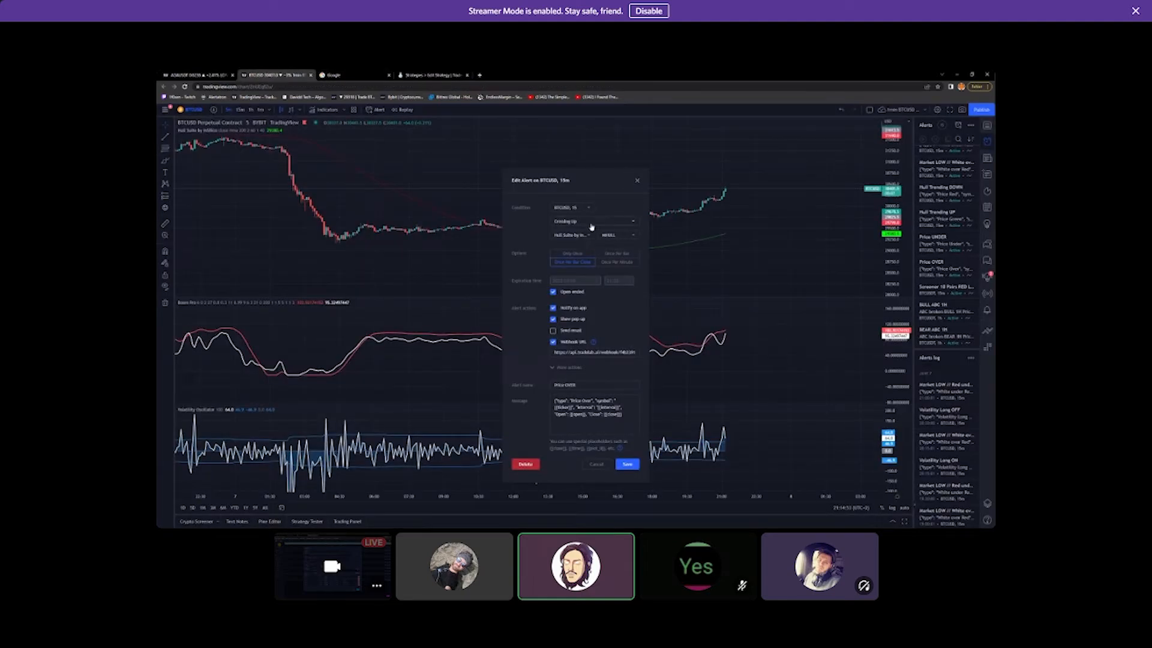
left_click(590, 209)
left_click(567, 230)
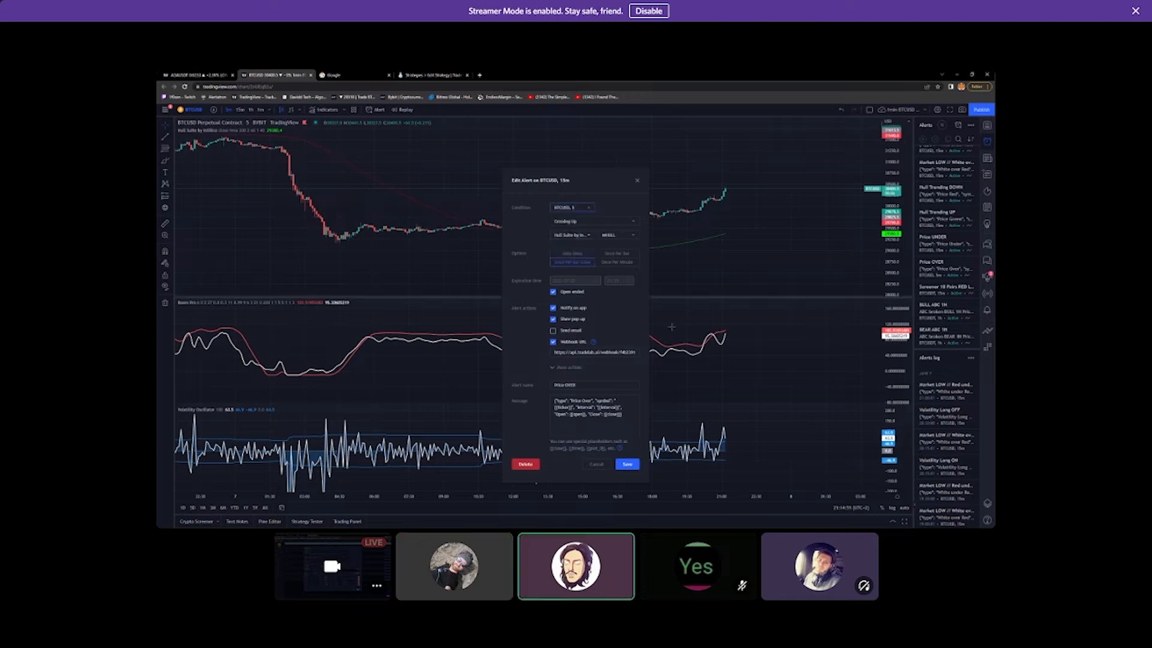
left_click(627, 465)
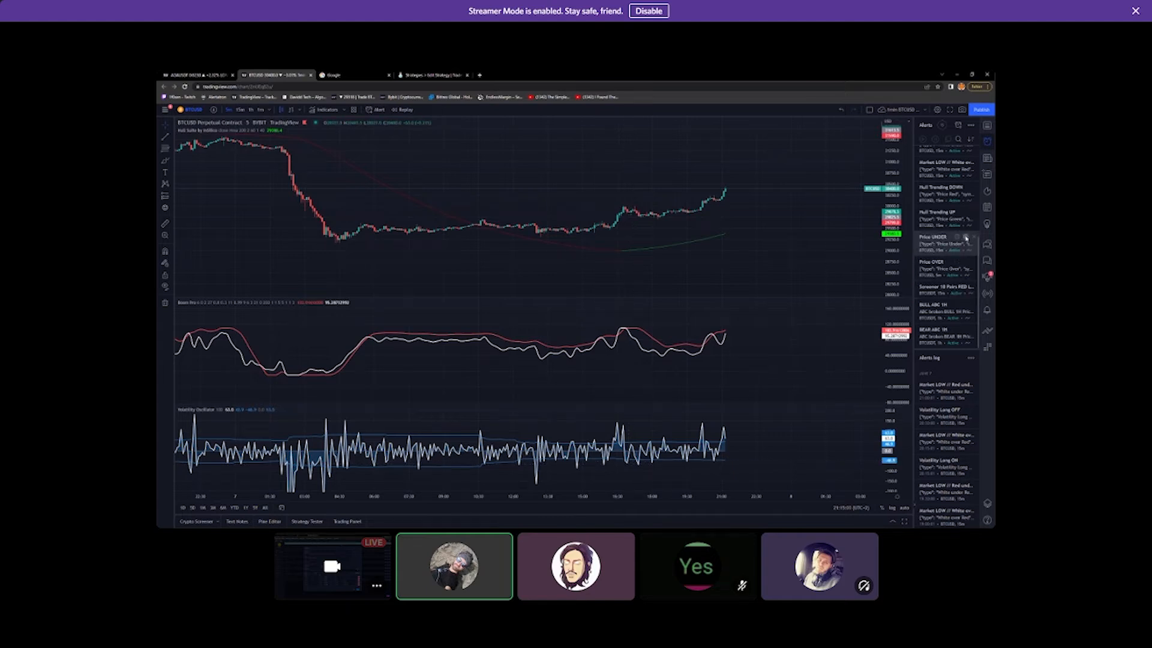
Open the Price UNDER alert in TradingView, dismiss the alert notification, and set the condition source to "BTCUSD, 5"
left_click(966, 237)
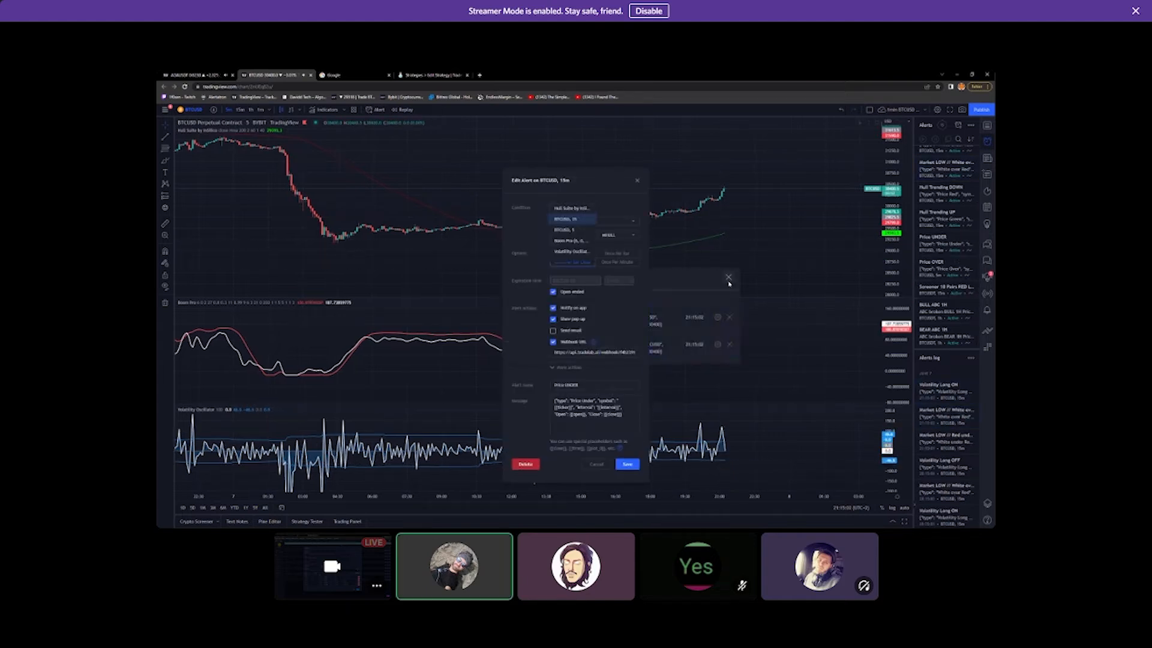
left_click(729, 280)
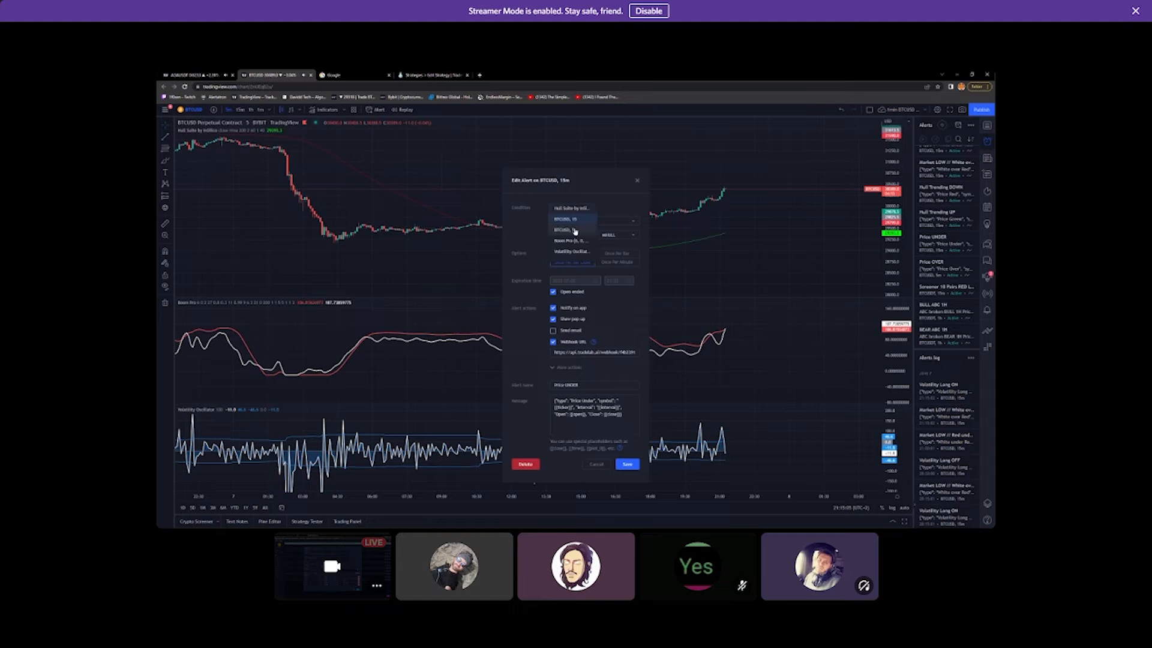
left_click(575, 231)
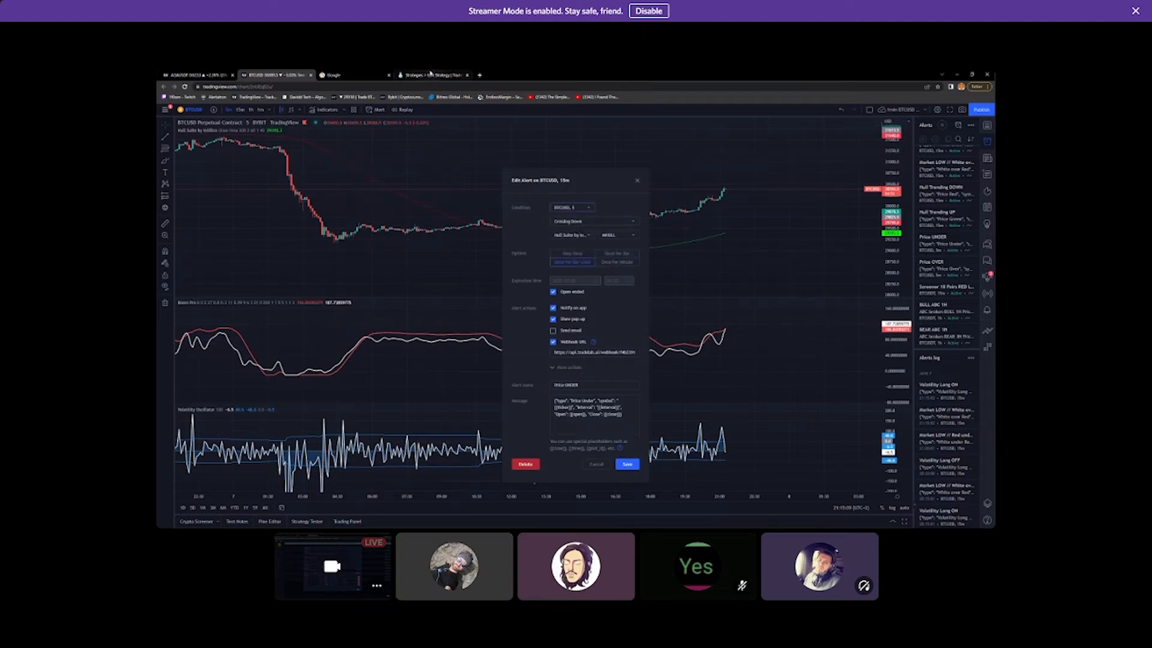
Switch to TradeLab and set the Price Under alert's condition to "BTCUSD crossing down Hull Suite -> MHULL"
left_click(429, 74)
left_click(417, 242)
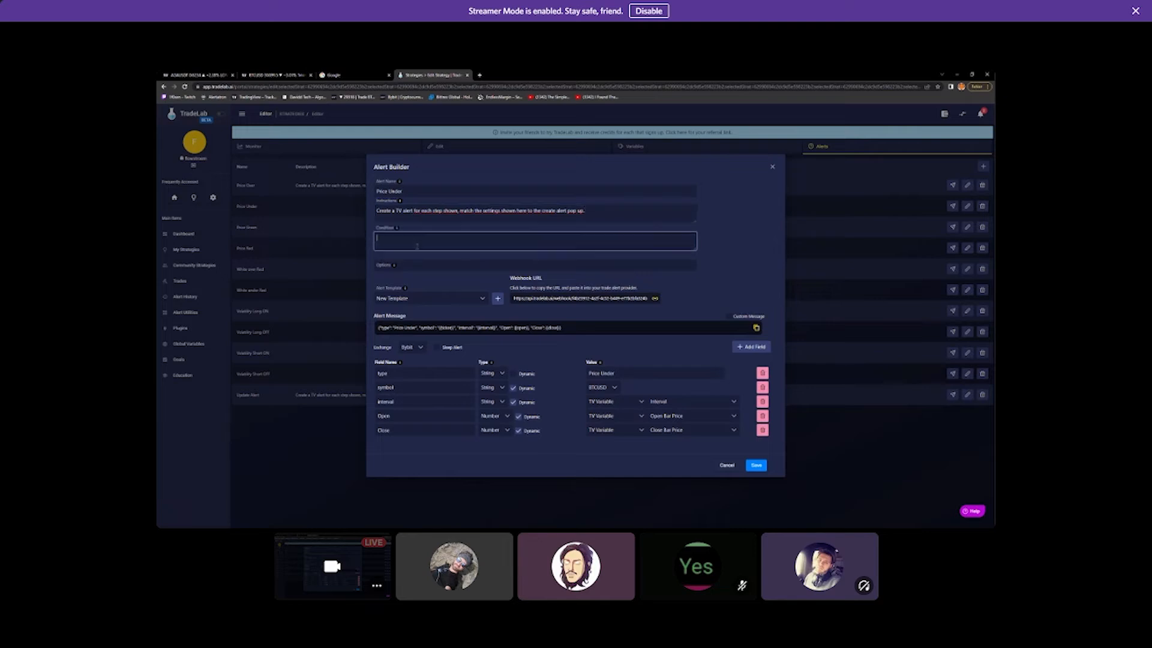
type("BT")
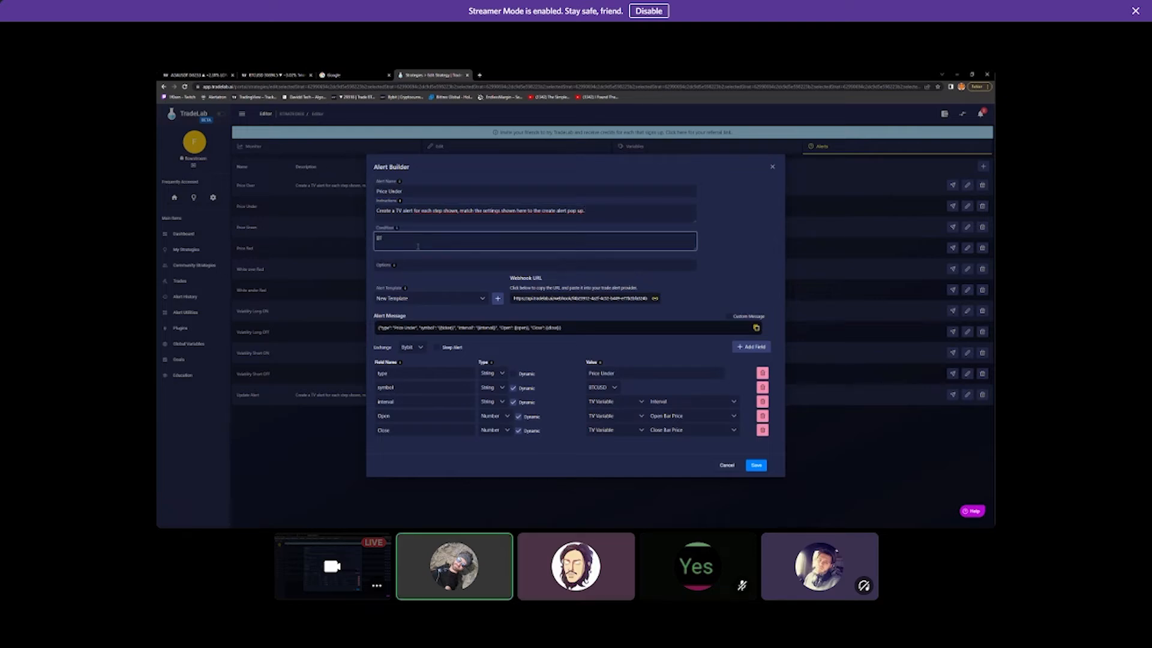
type("CUSD crossing down")
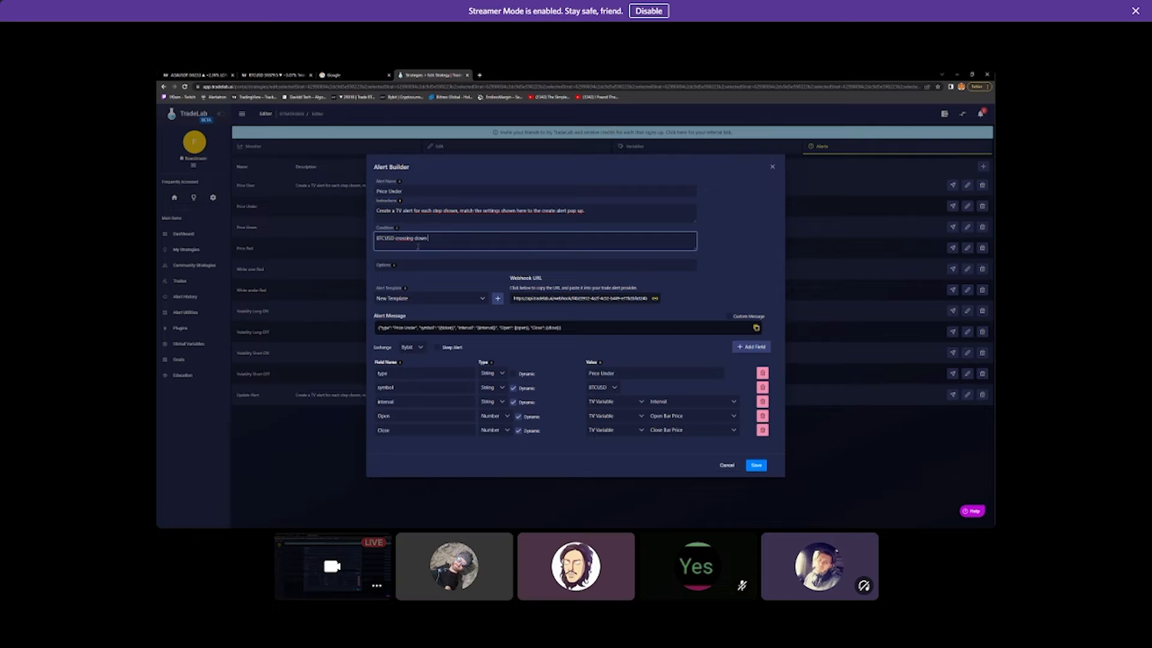
type(" Hull Suite")
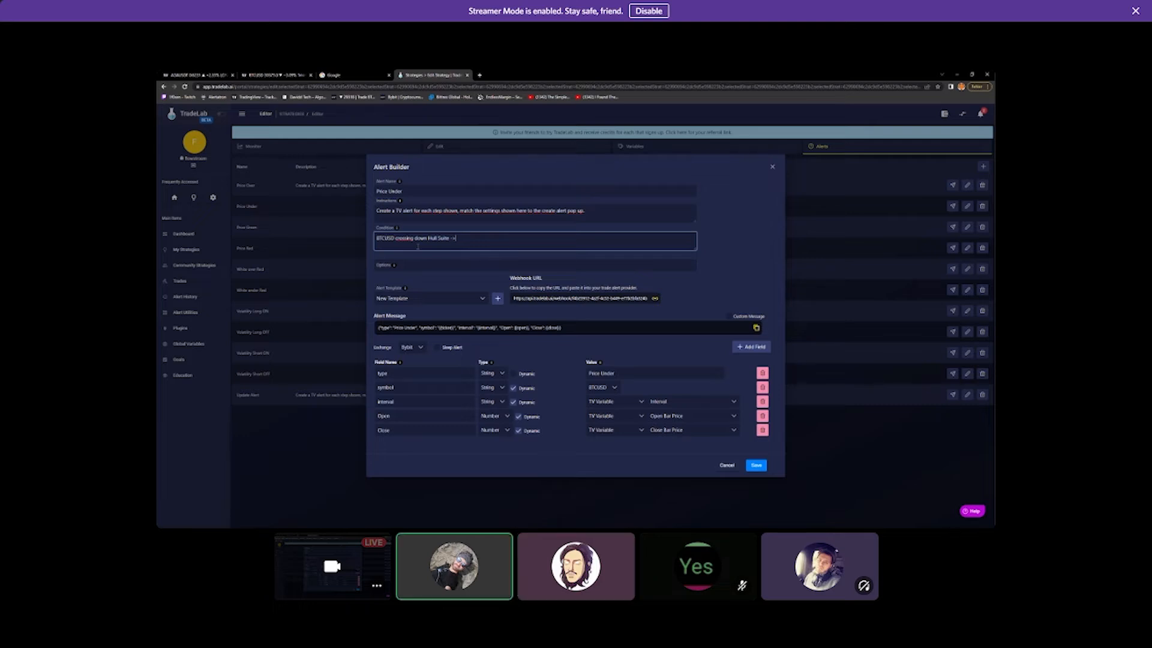
type("-> Mhull")
key("BackSpace")
key("BackSpace")
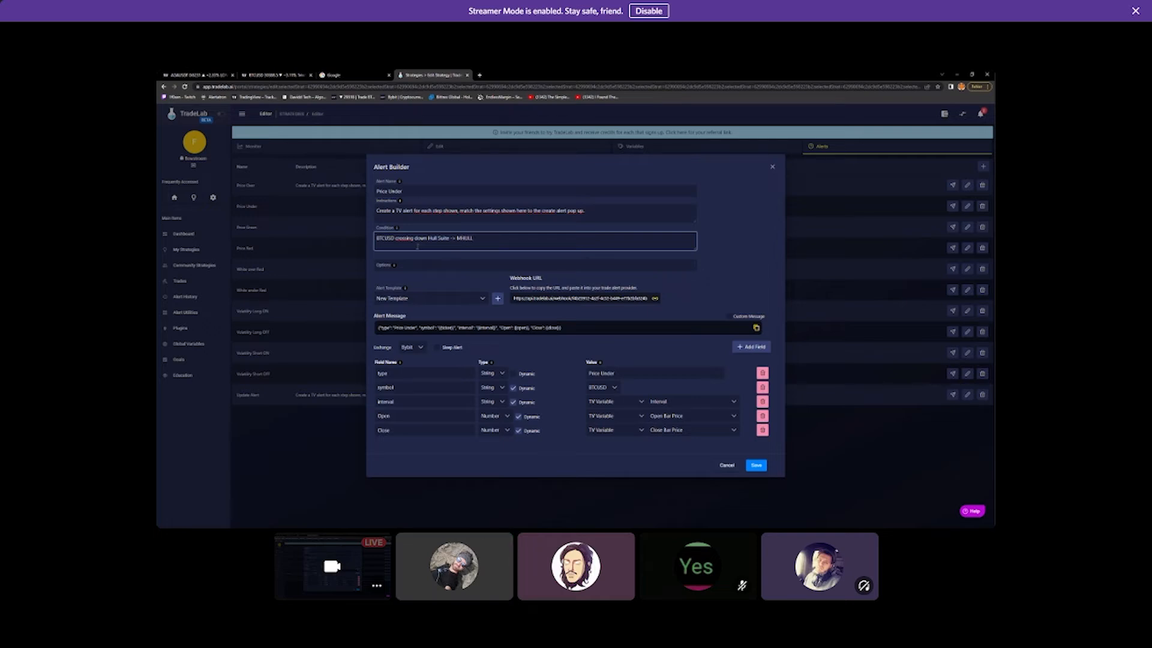
Enter "Once per bar" as the Price Under alert's options
left_click(405, 266)
type("ONC")
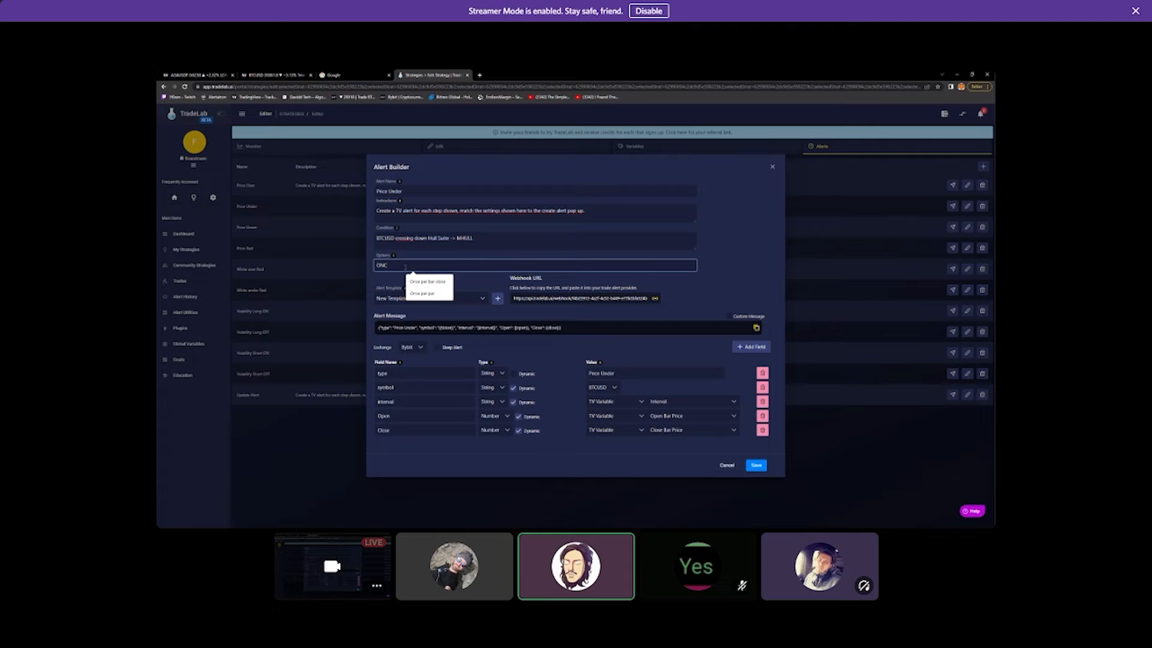
type("nce per bar")
left_click(696, 286)
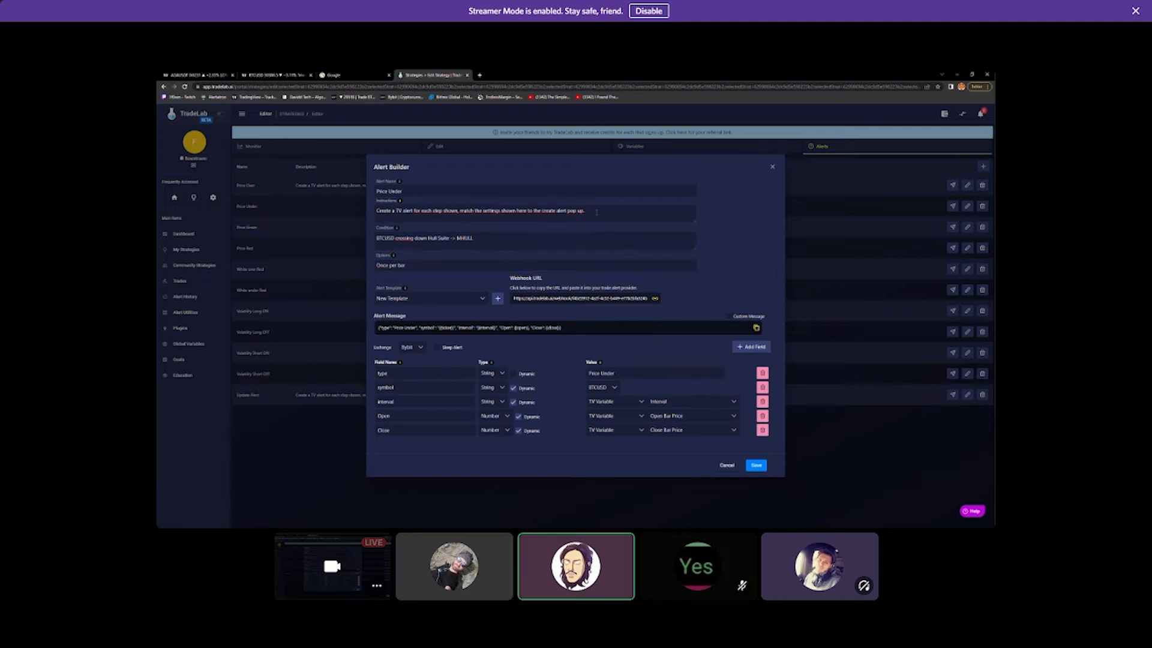
Add the line "Make sure you were using 5 min TF" below the existing text in the Price Under alert's instructions
left_click(575, 222)
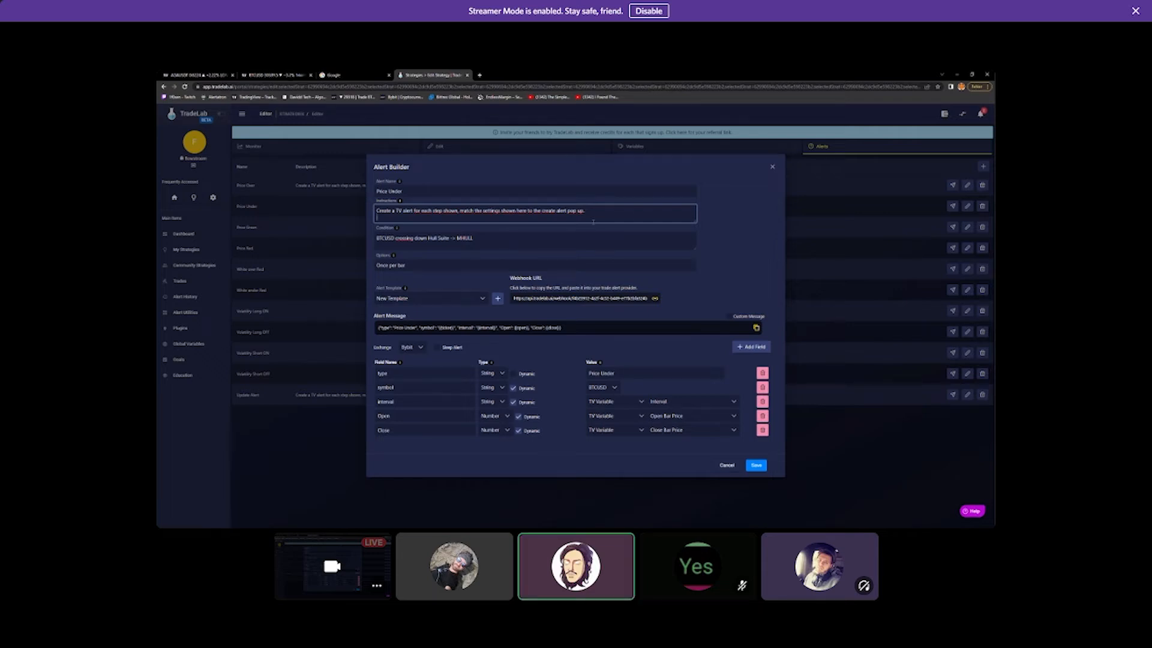
key("Return")
type("Make sure you")
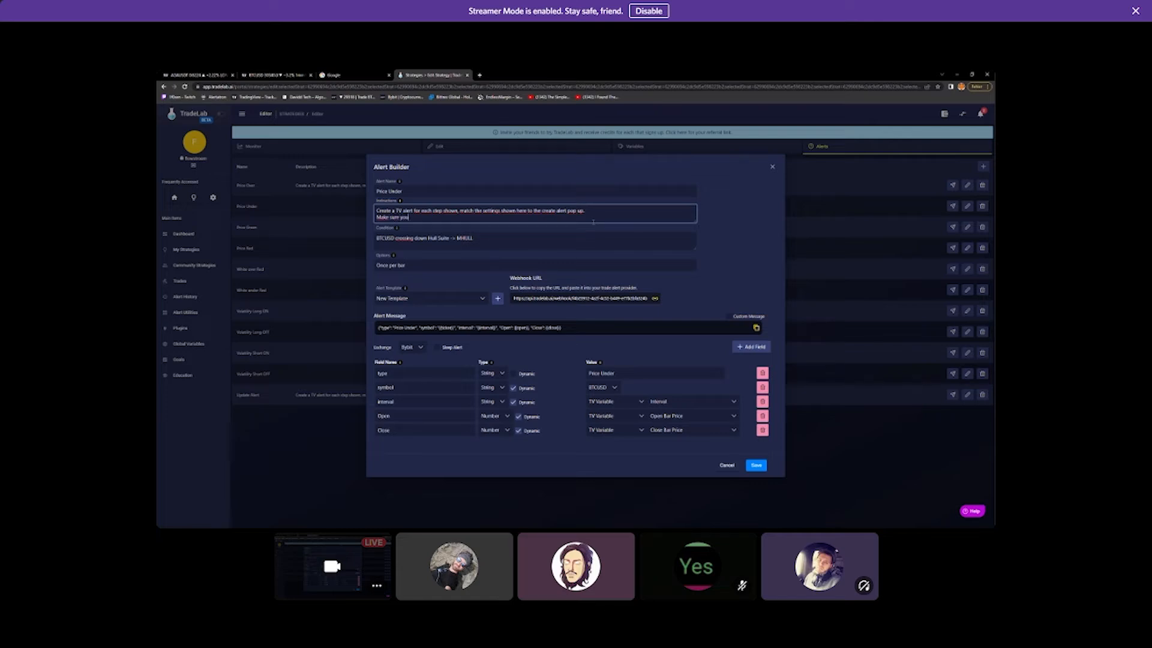
type(" were using")
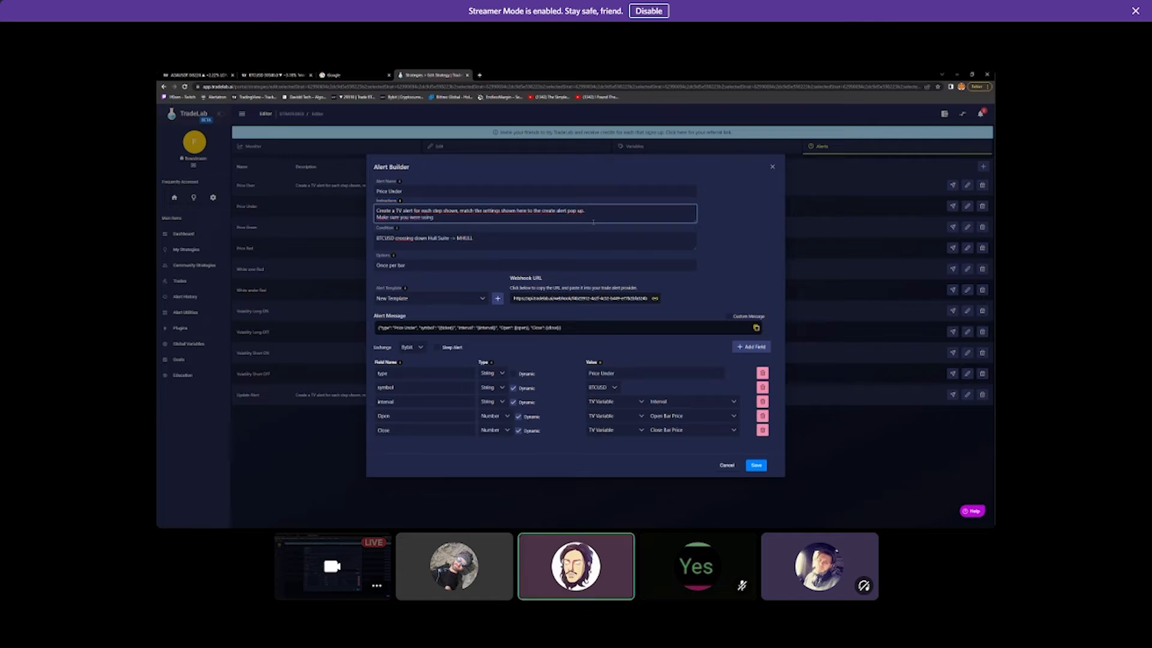
type(" 5 min TF")
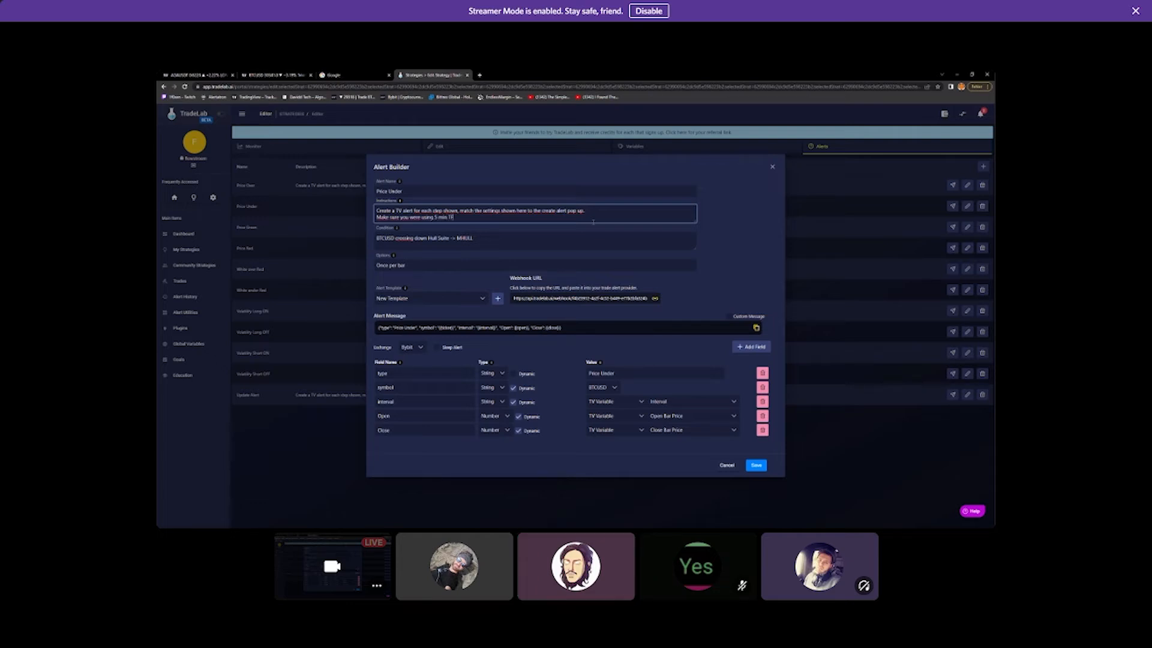
Copy the full instructions text of the Price Under alert and save the alert
left_click_drag(451, 217, 374, 207)
key("ctrl+c")
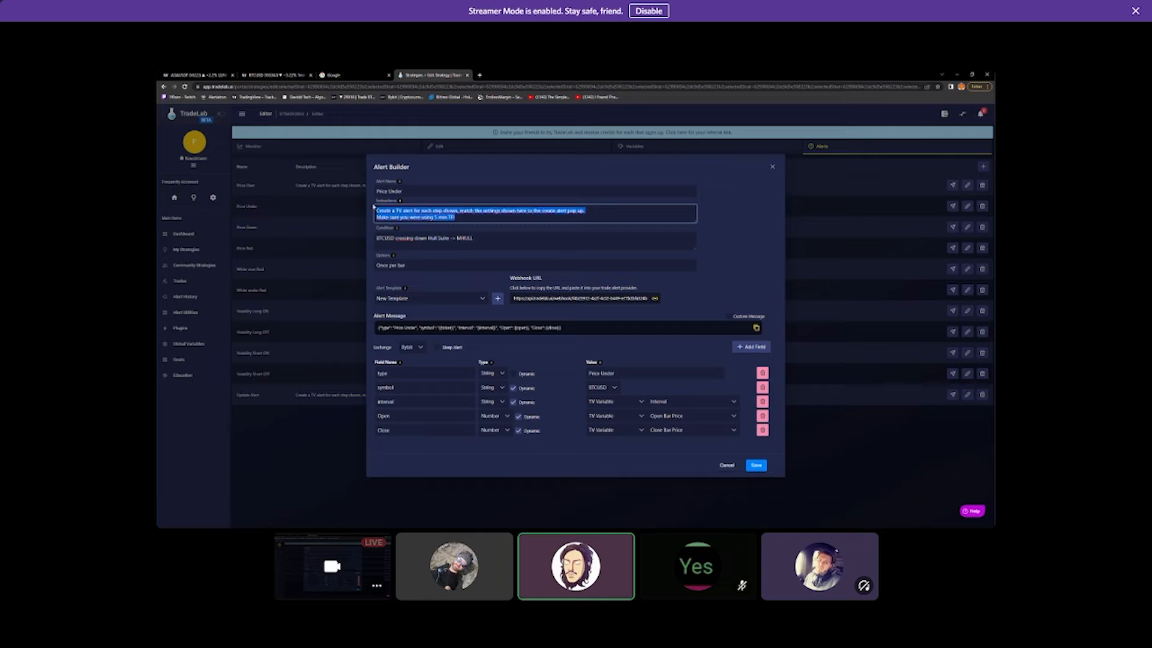
left_click(756, 466)
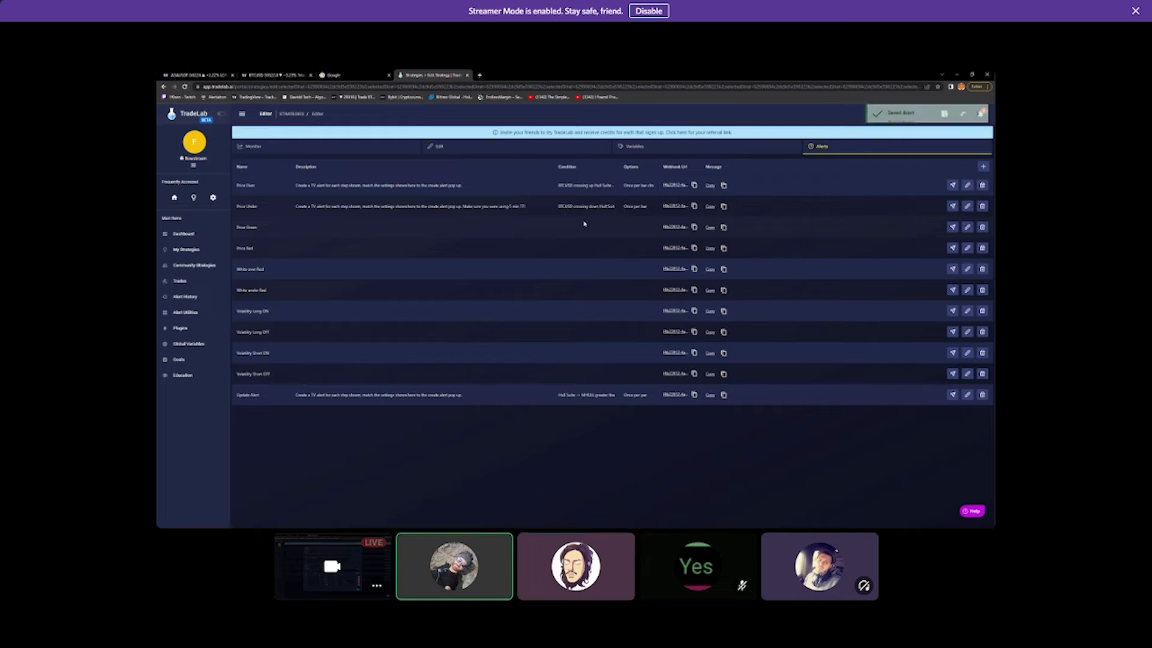
Open the Price Green alert for editing and paste the copied text into its instructions
left_click(968, 227)
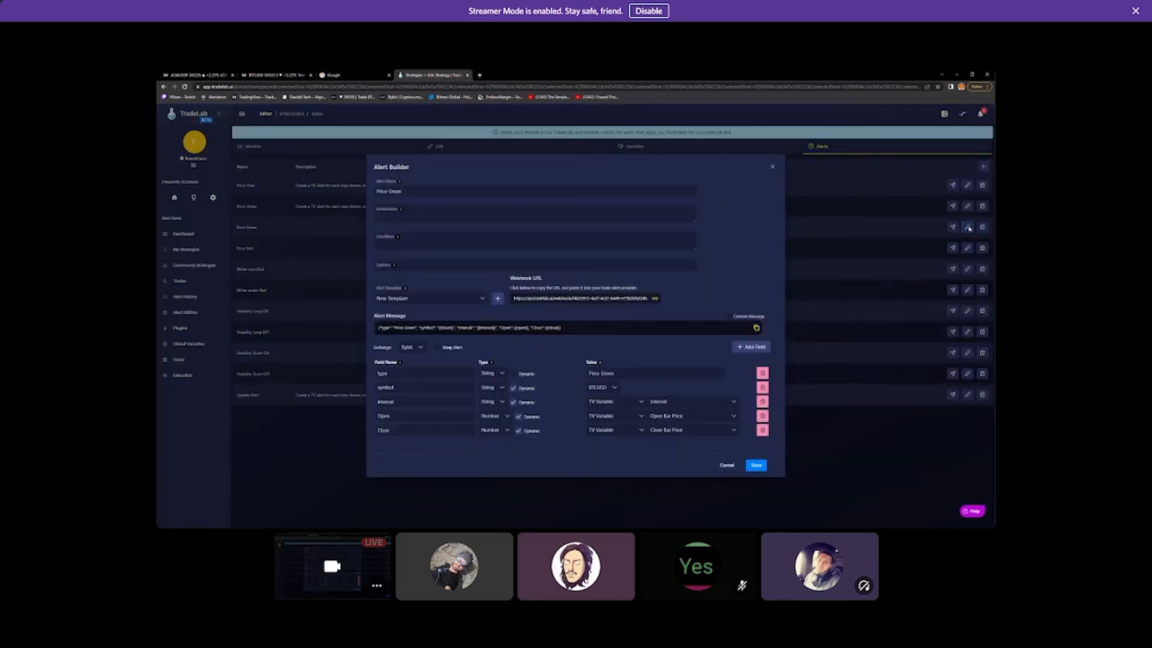
left_click(413, 217)
key("ctrl+v")
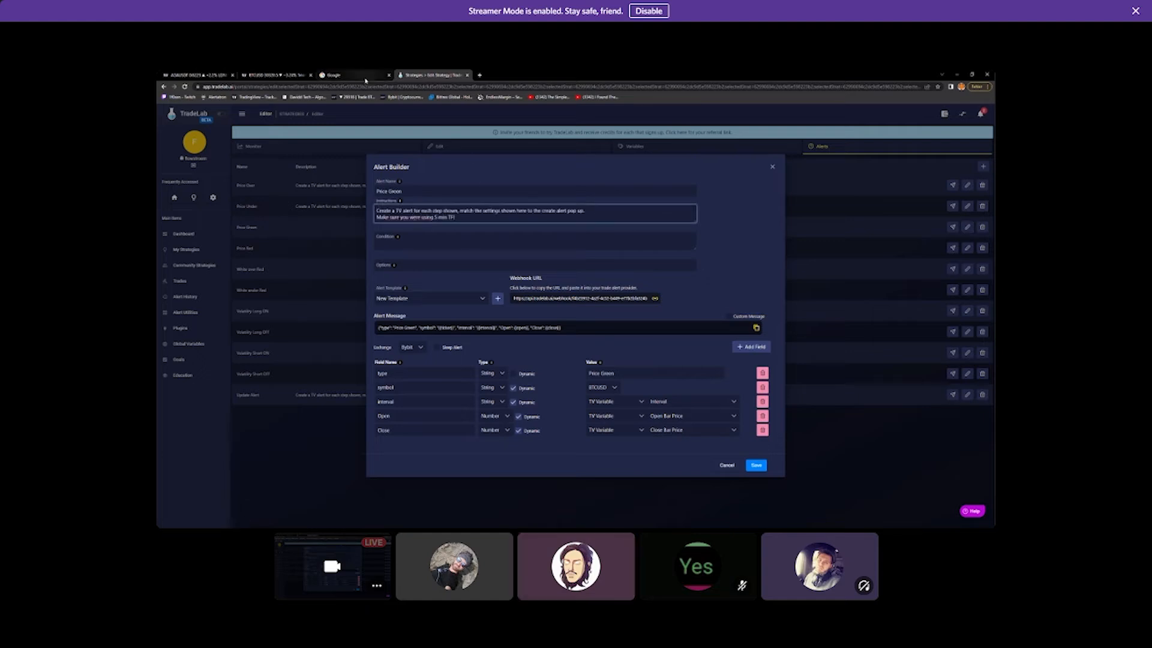
Switch to TradingView, save the Price UNDER alert, and open the Hull Trending UP alert for editing
left_click(259, 76)
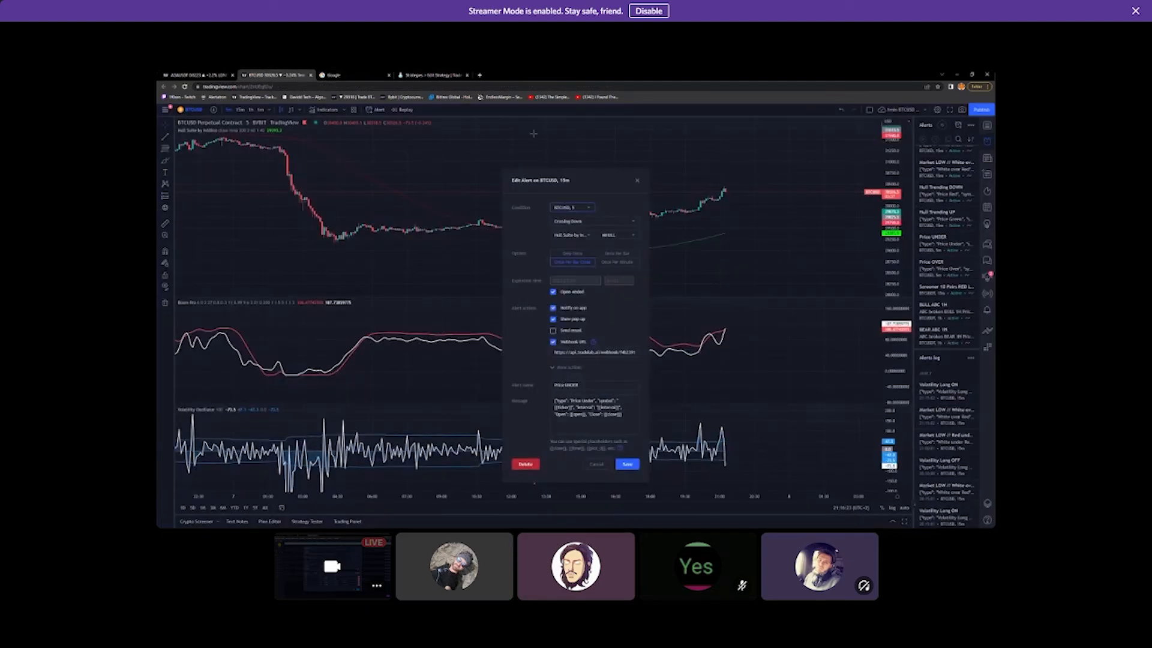
left_click(628, 465)
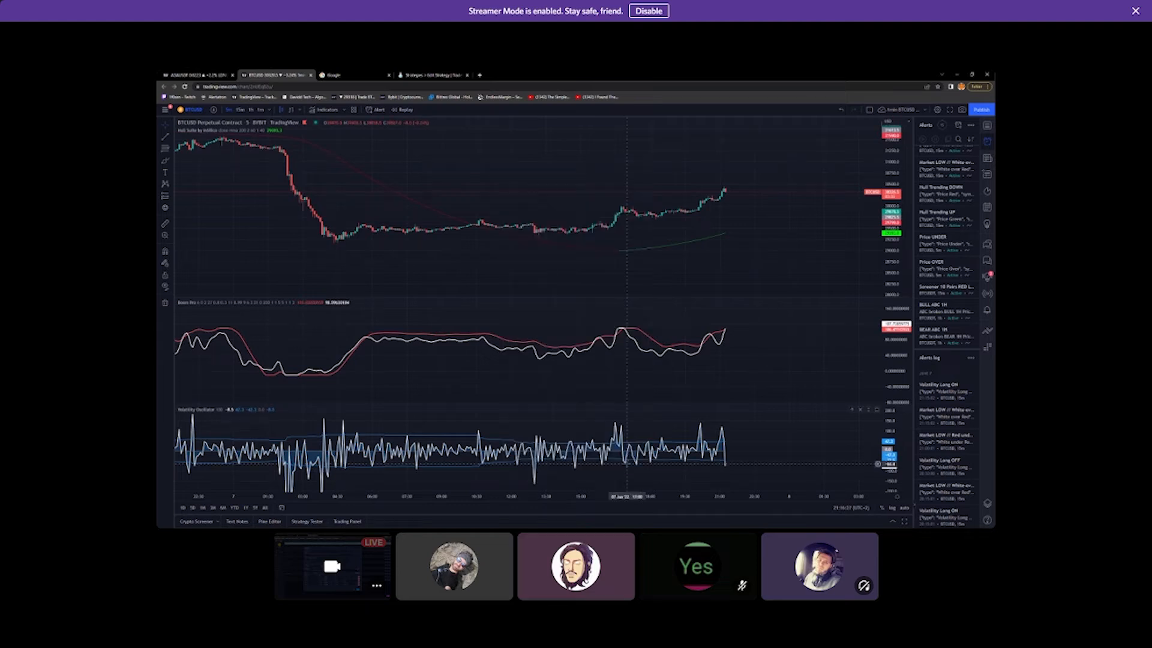
mouse_move(945, 267)
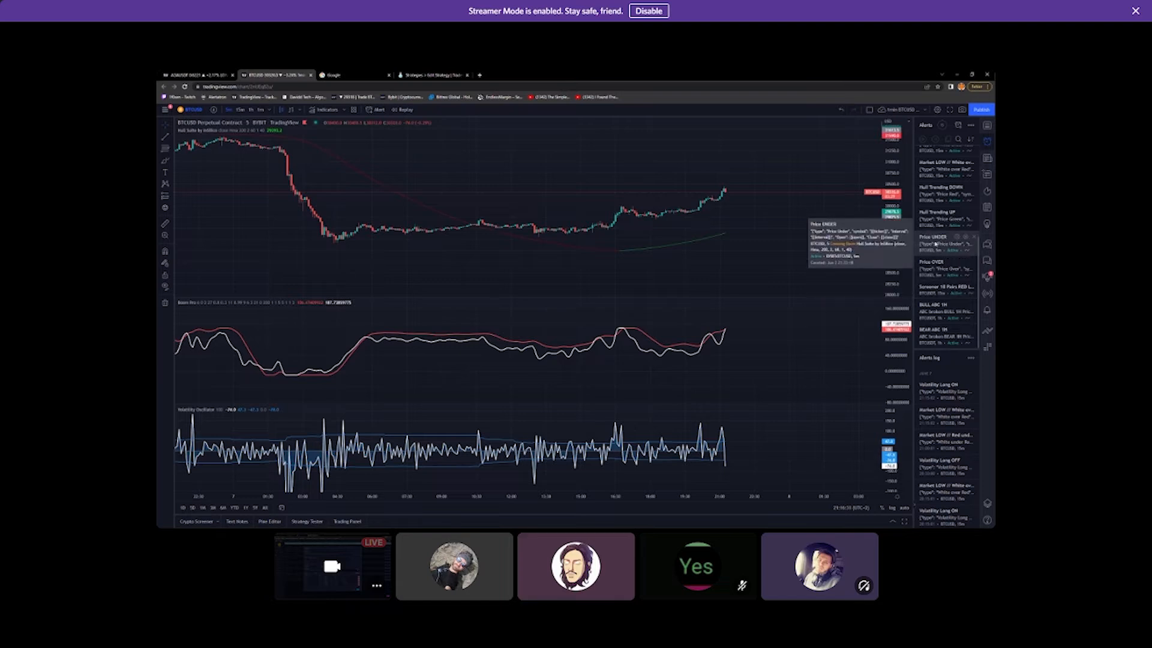
mouse_move(935, 221)
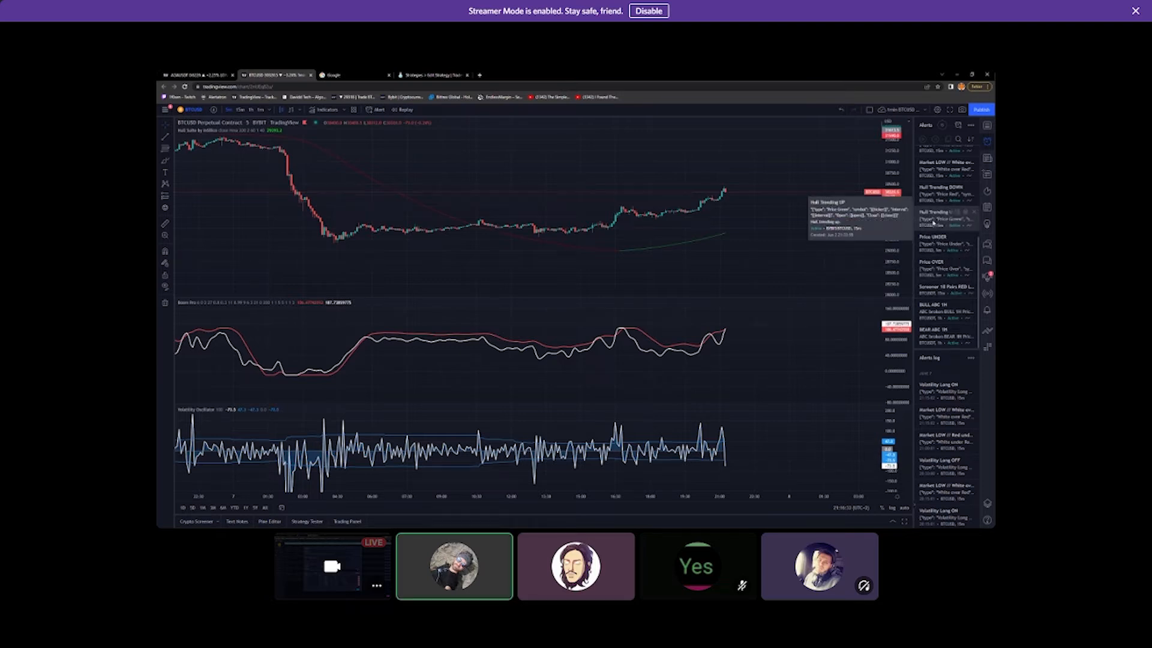
left_click(958, 212)
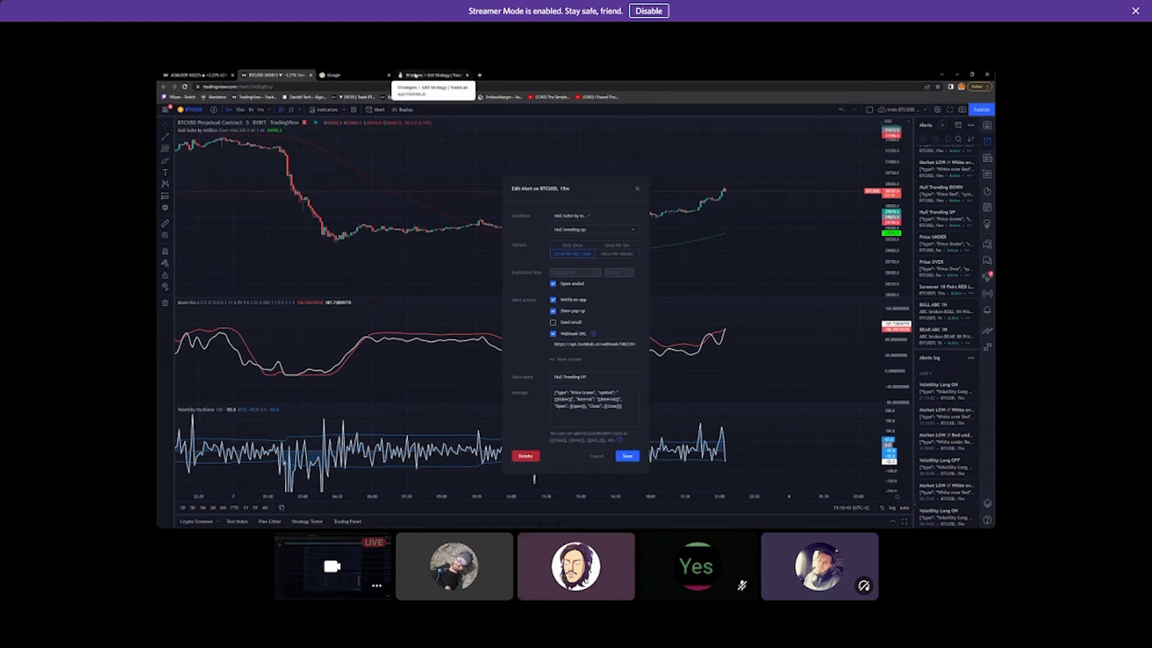
Switch to TradeLab and set the Price Green alert's condition to "Hull Suite -> Price Trending up"
left_click(415, 75)
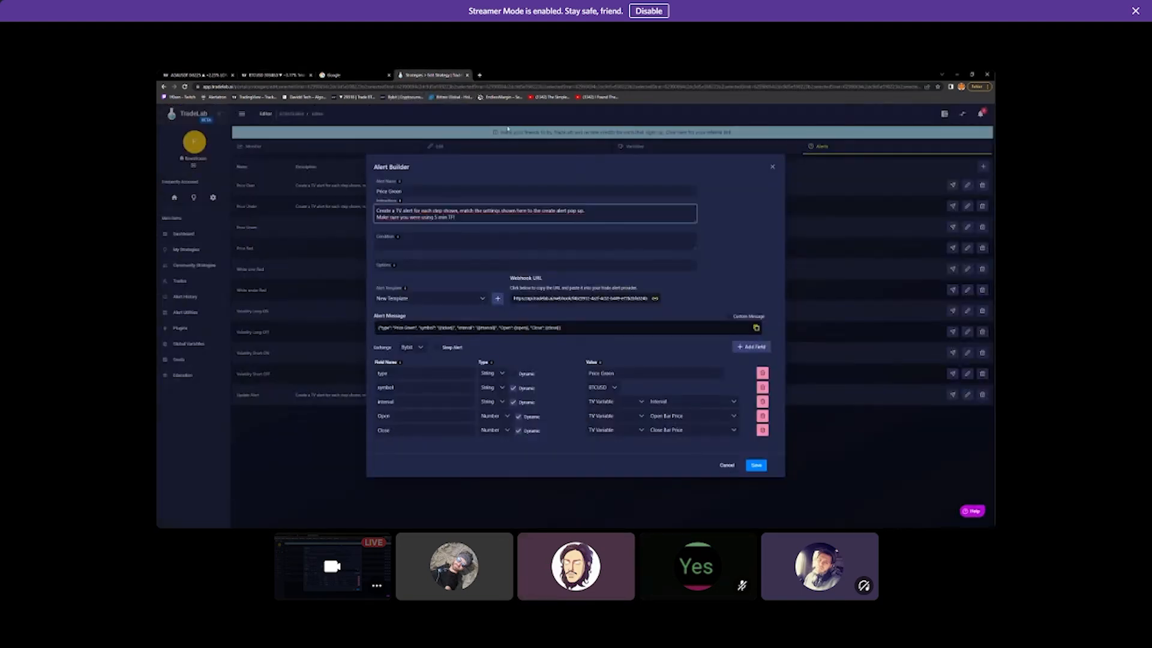
left_click(429, 242)
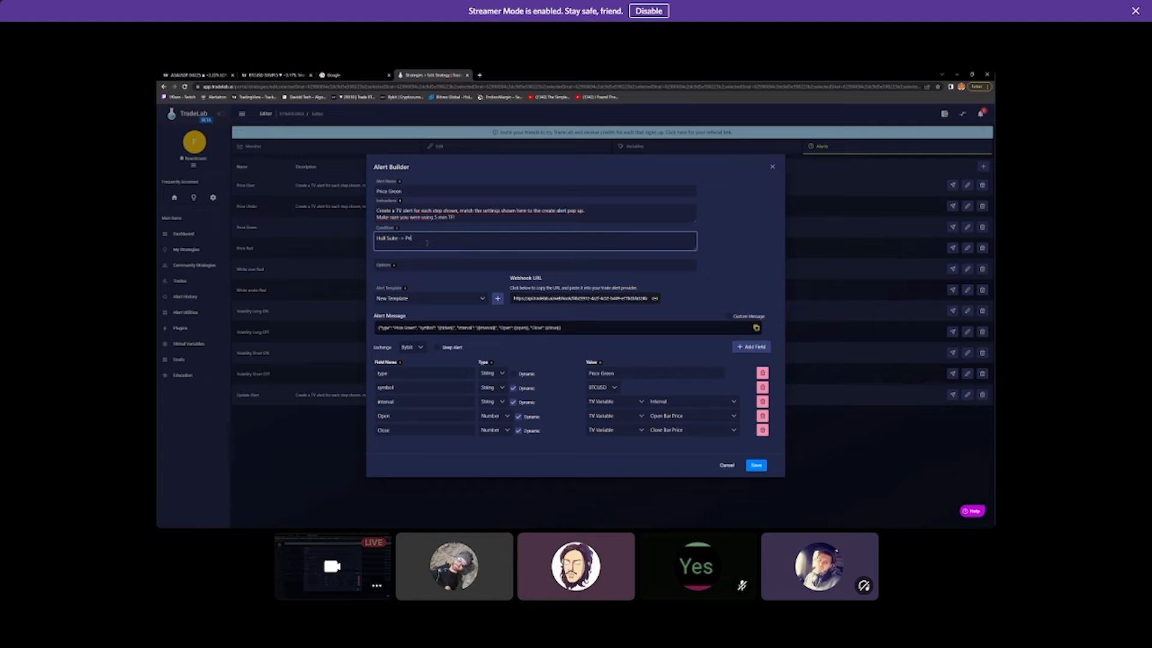
type("ce Trending up")
Enter "Once per bar close" as the Price Green alert's options and save the alert
left_click(412, 265)
type("Once pe")
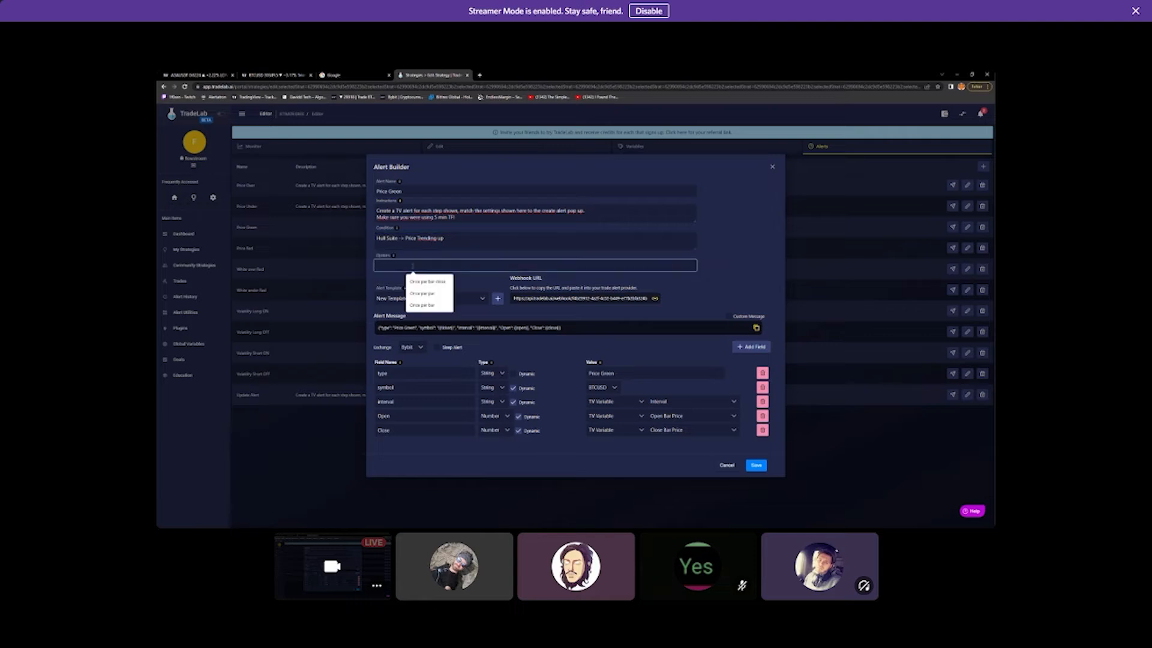
type("r bar ")
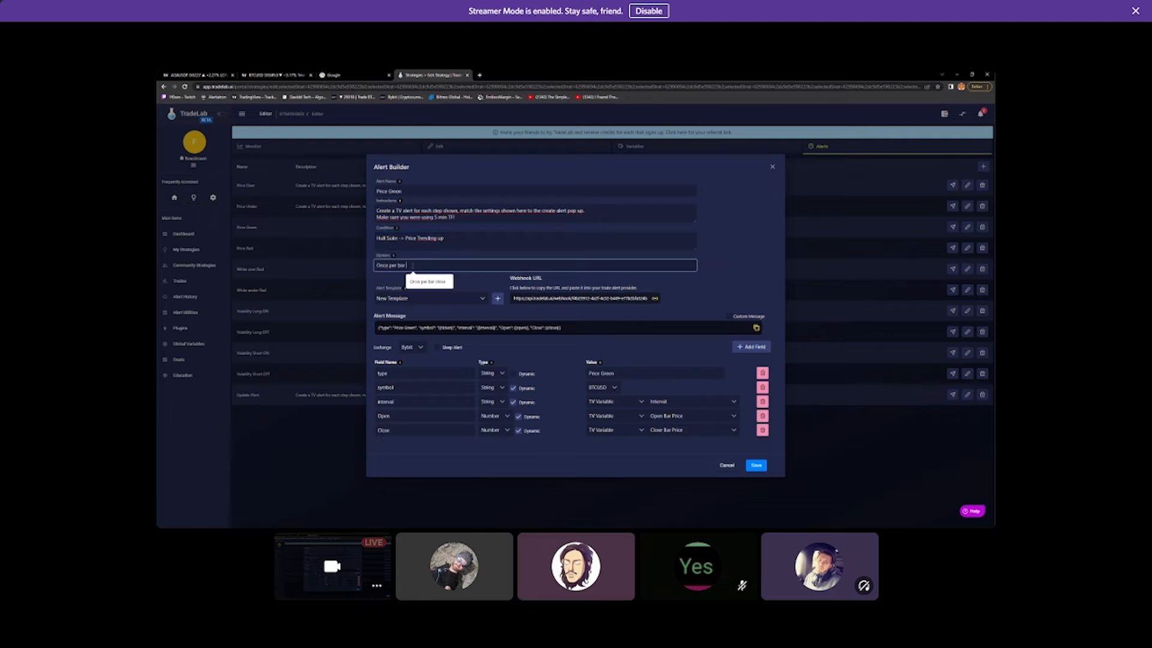
type("close")
left_click(756, 466)
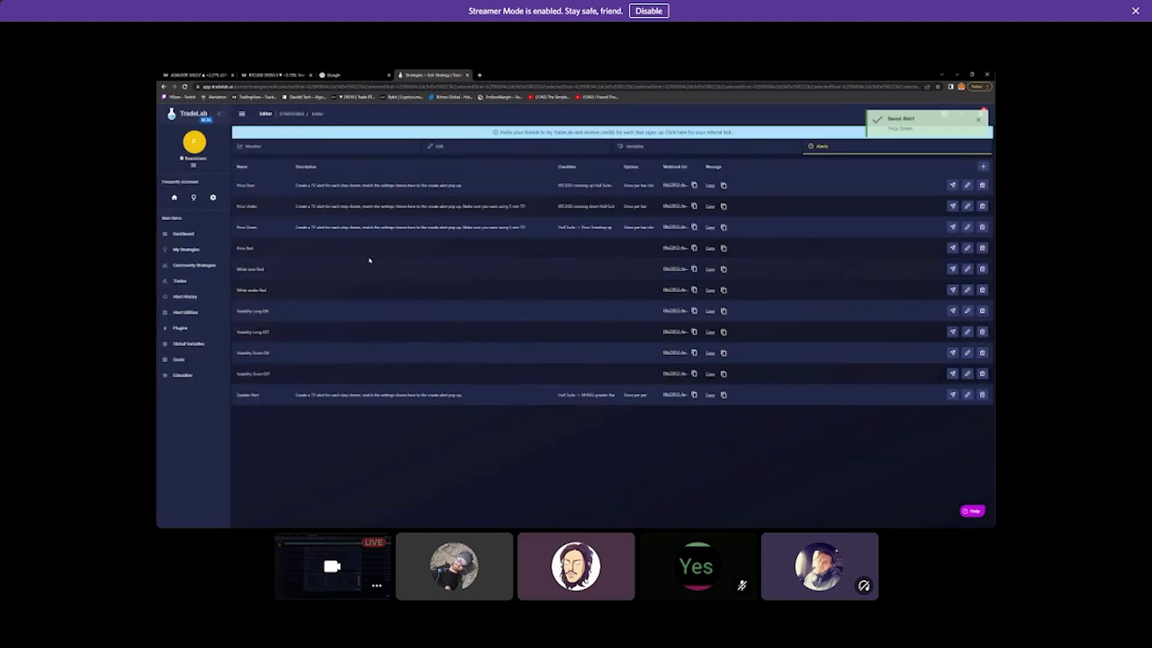
Switch to TradingView and review the condition sources available for the Hull Trending UP alert
left_click(276, 75)
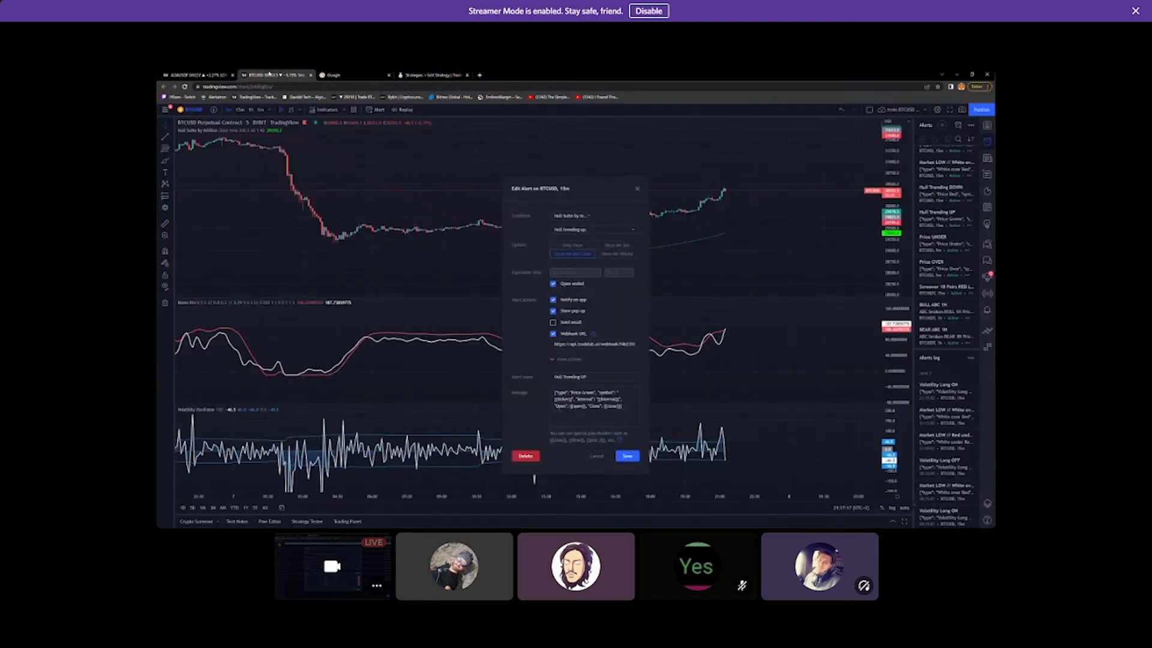
left_click(590, 217)
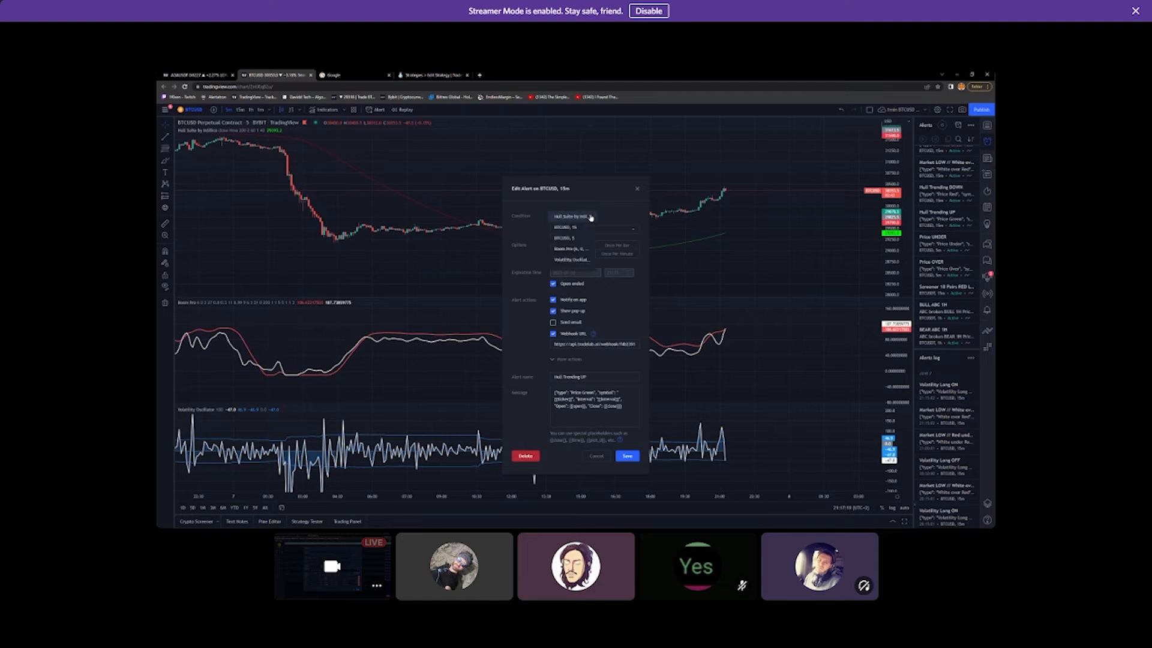
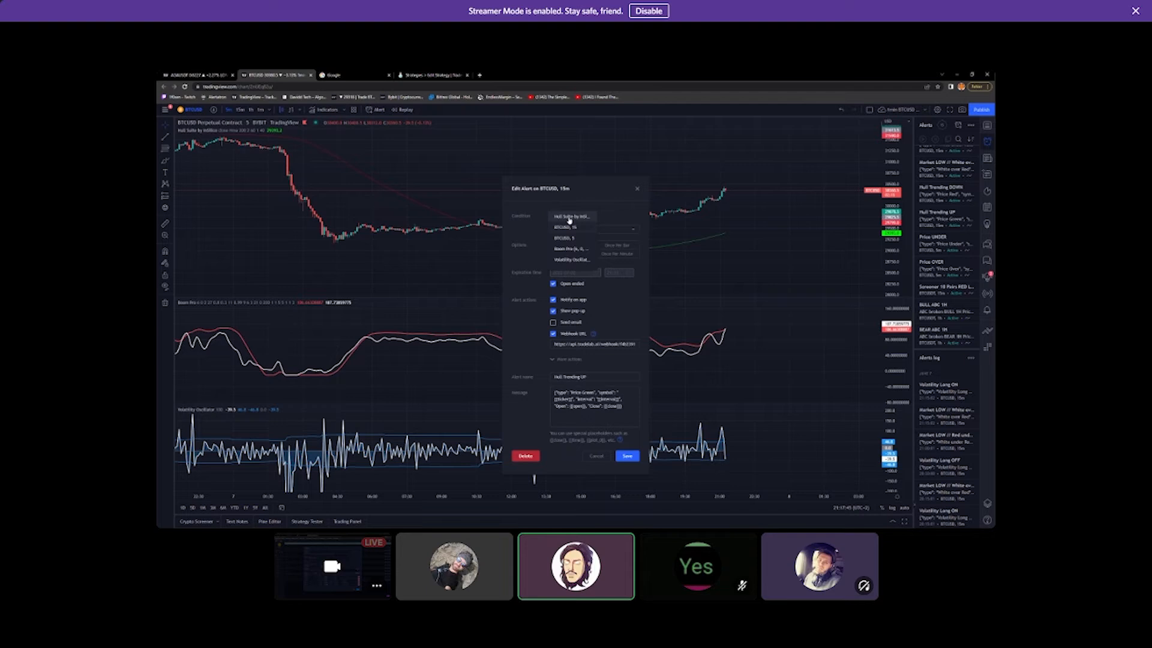
left_click(569, 217)
left_click(588, 216)
left_click(610, 211)
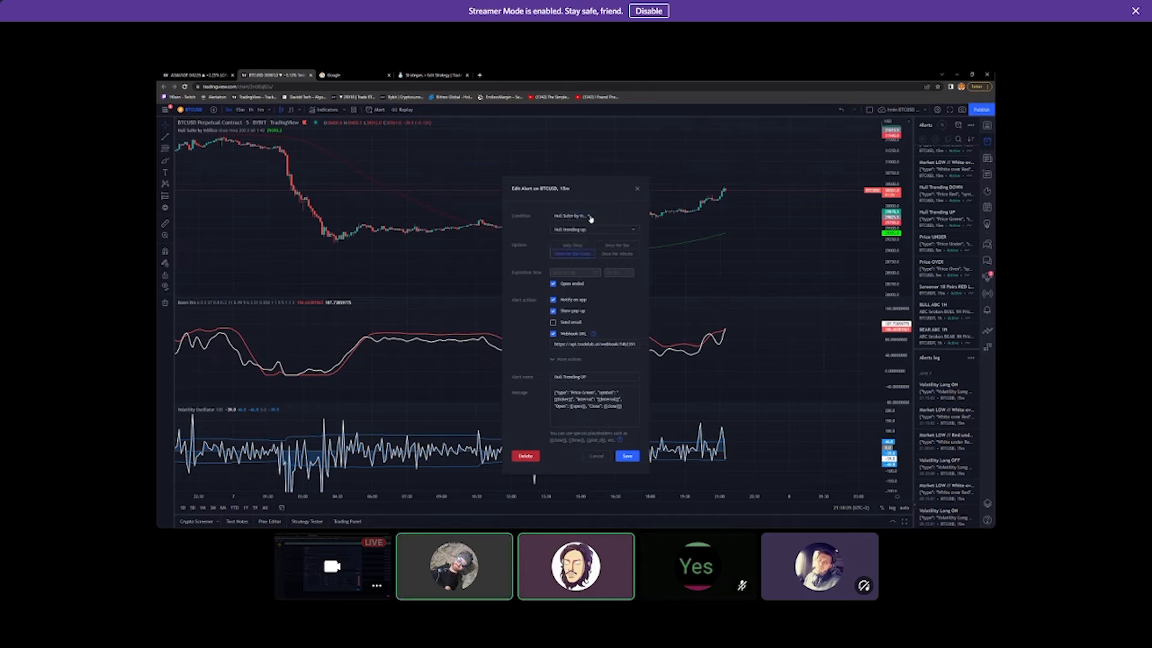
Set the Hull Trending UP alert's condition source to "BTCUSD, 5" and look over the source choices again
left_click(590, 217)
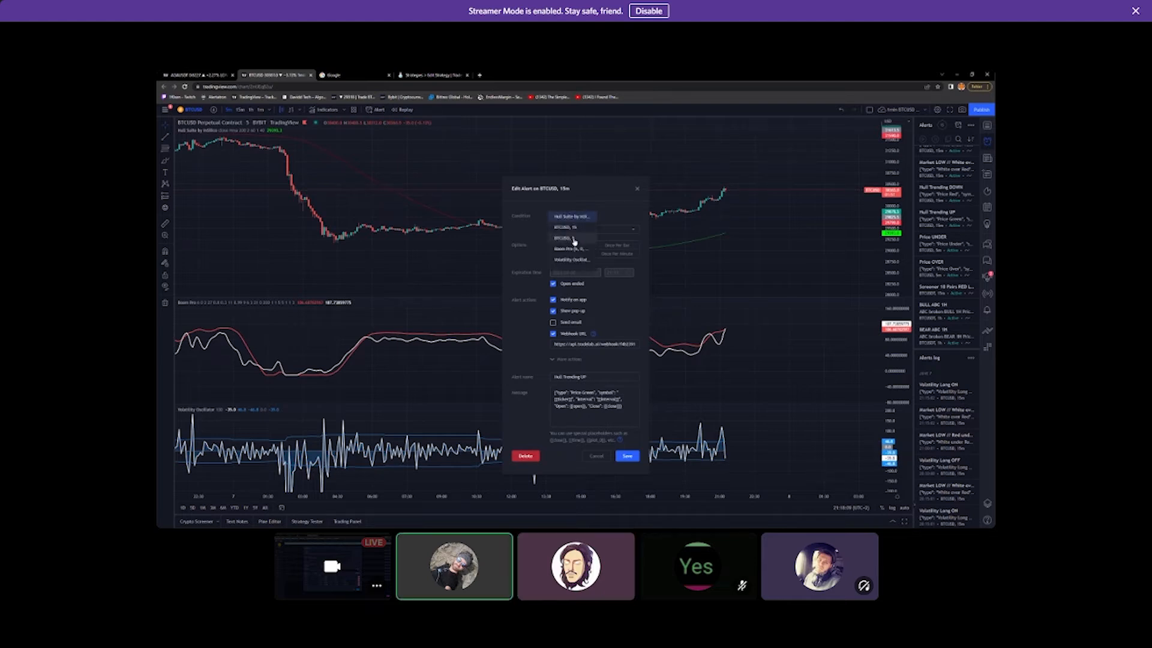
left_click(573, 240)
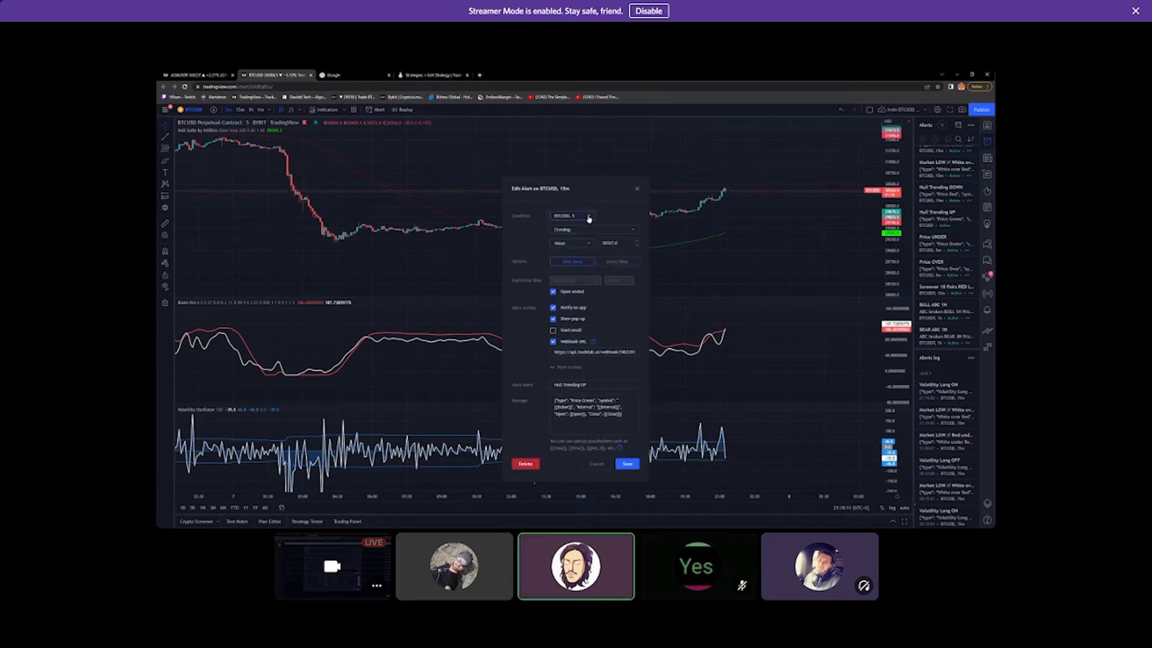
left_click(589, 218)
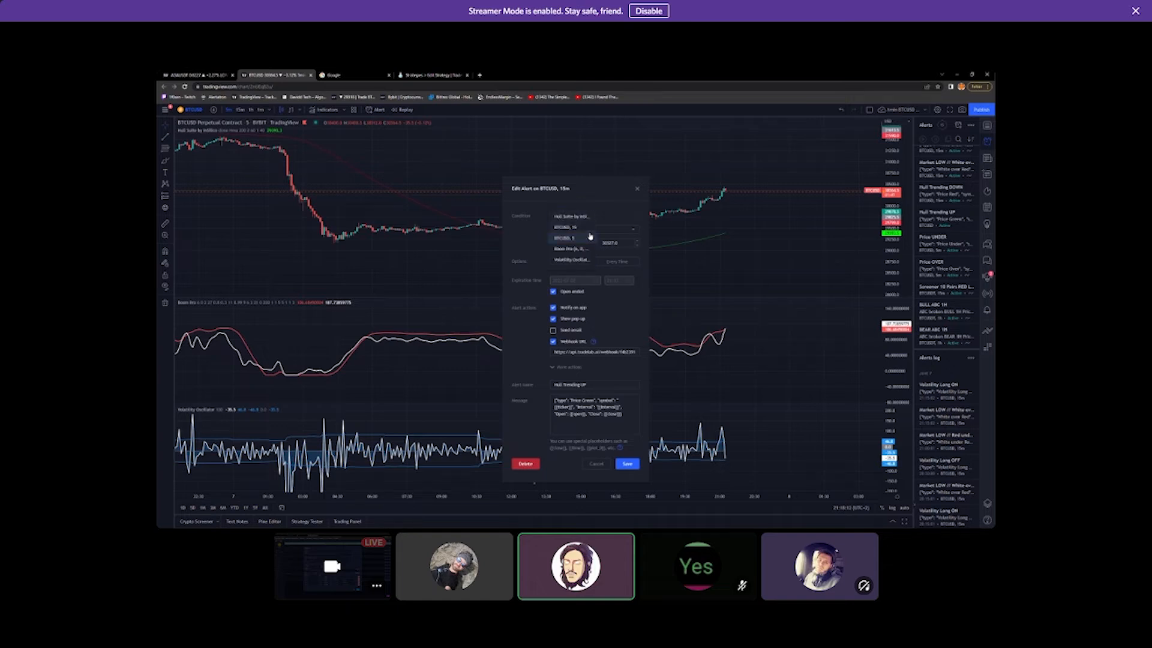
left_click(614, 212)
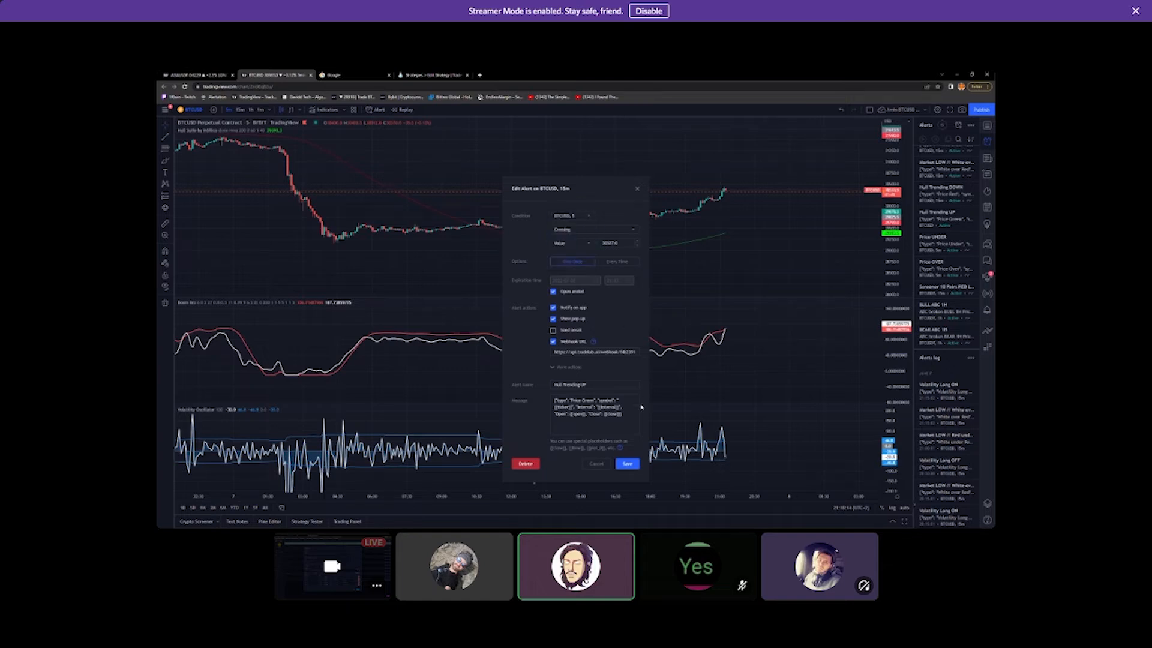
Save the Hull Trending UP alert, then give it the Hull Suite condition "Hull trending up", once per bar close
left_click(630, 463)
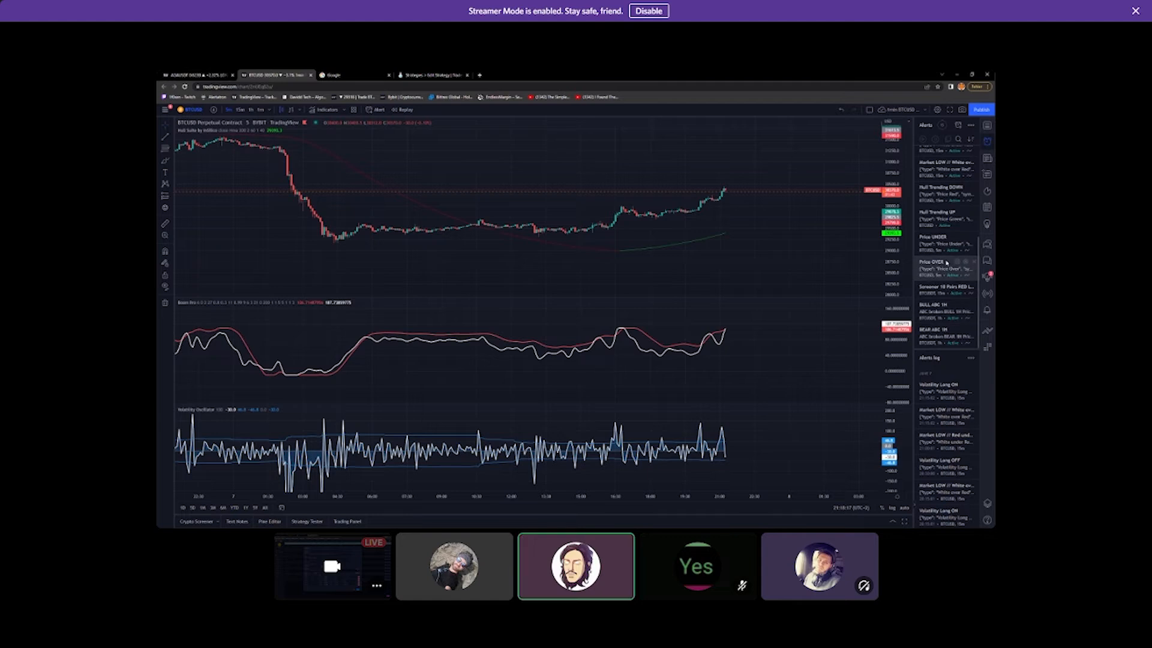
left_click(963, 213)
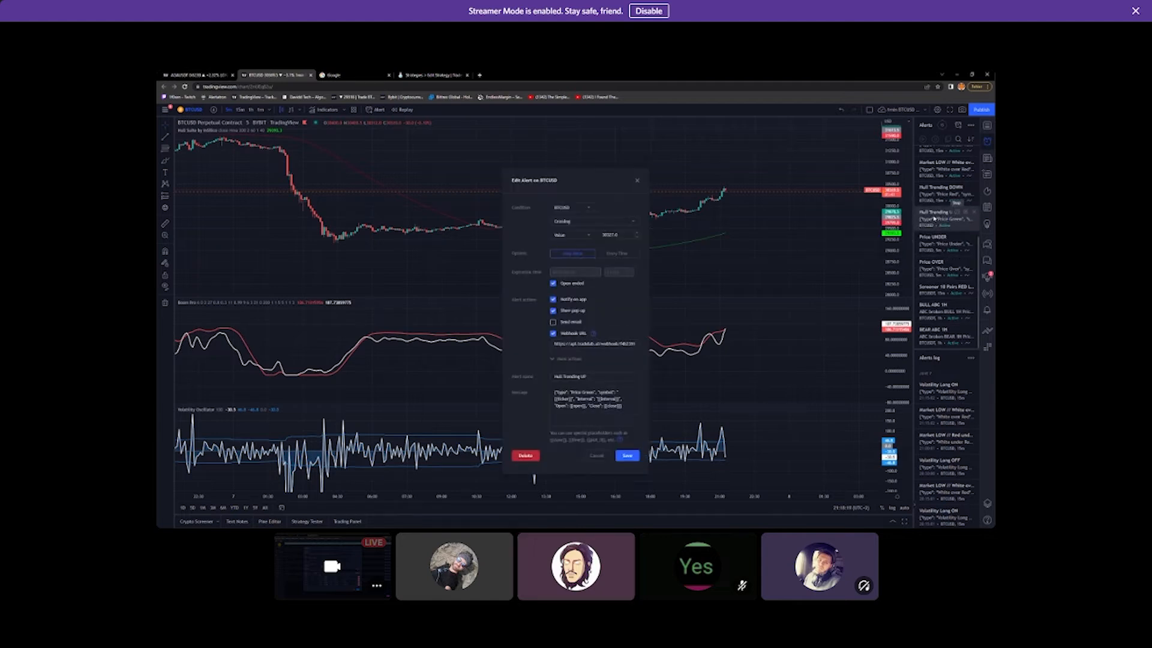
left_click(590, 208)
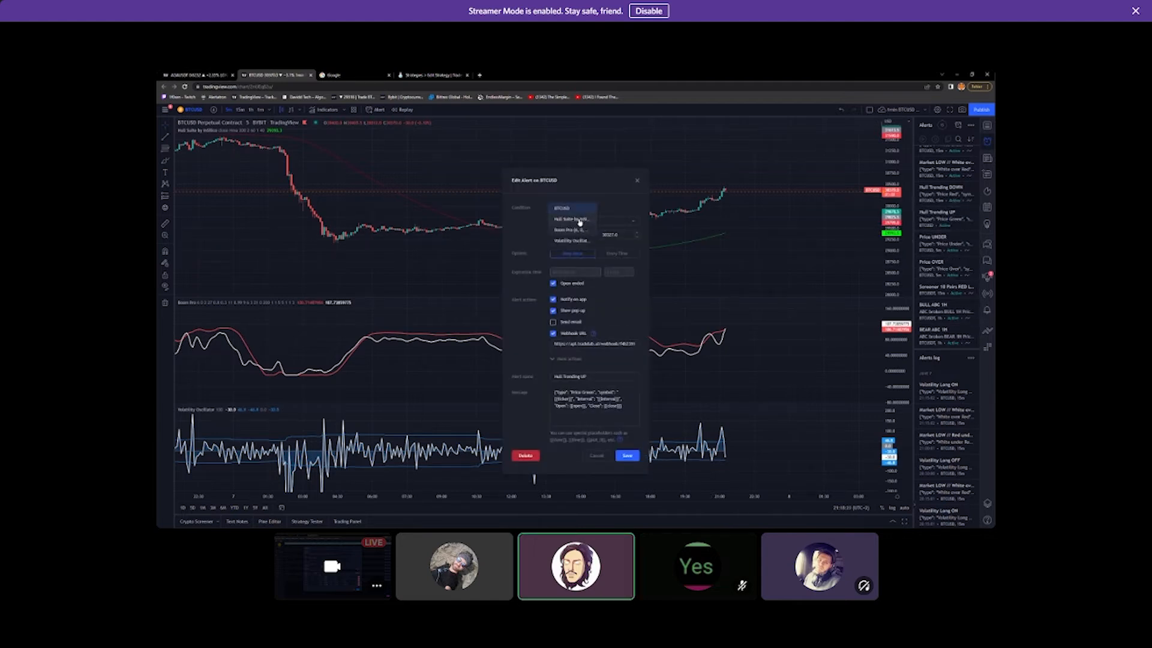
left_click(578, 220)
left_click(568, 246)
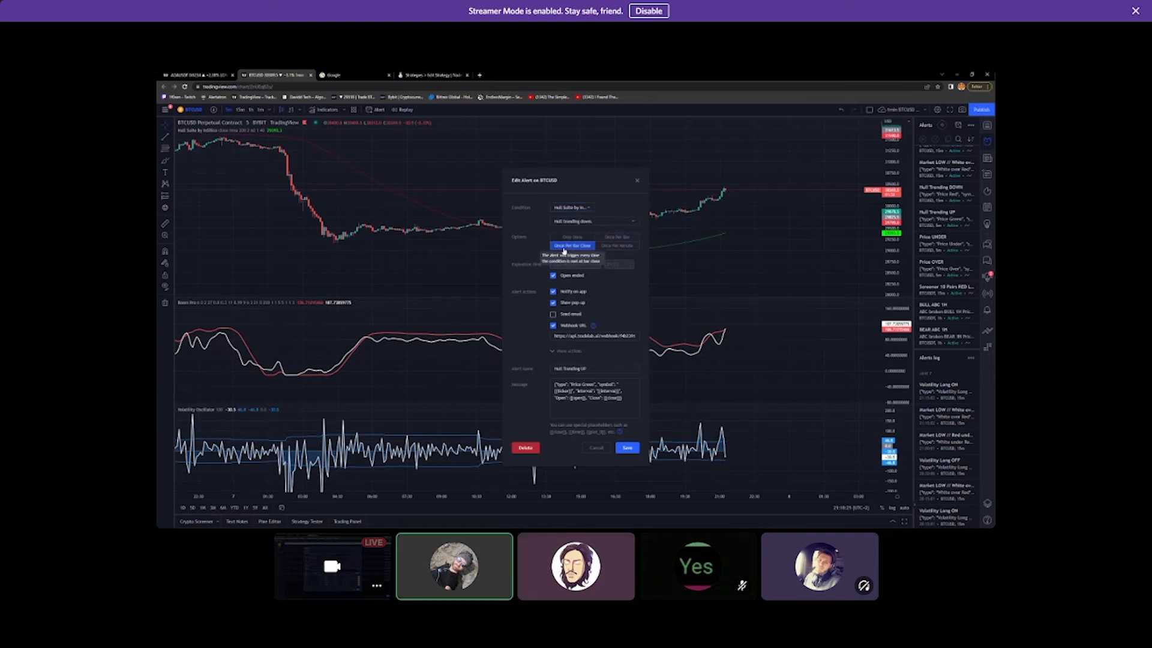
left_click(583, 227)
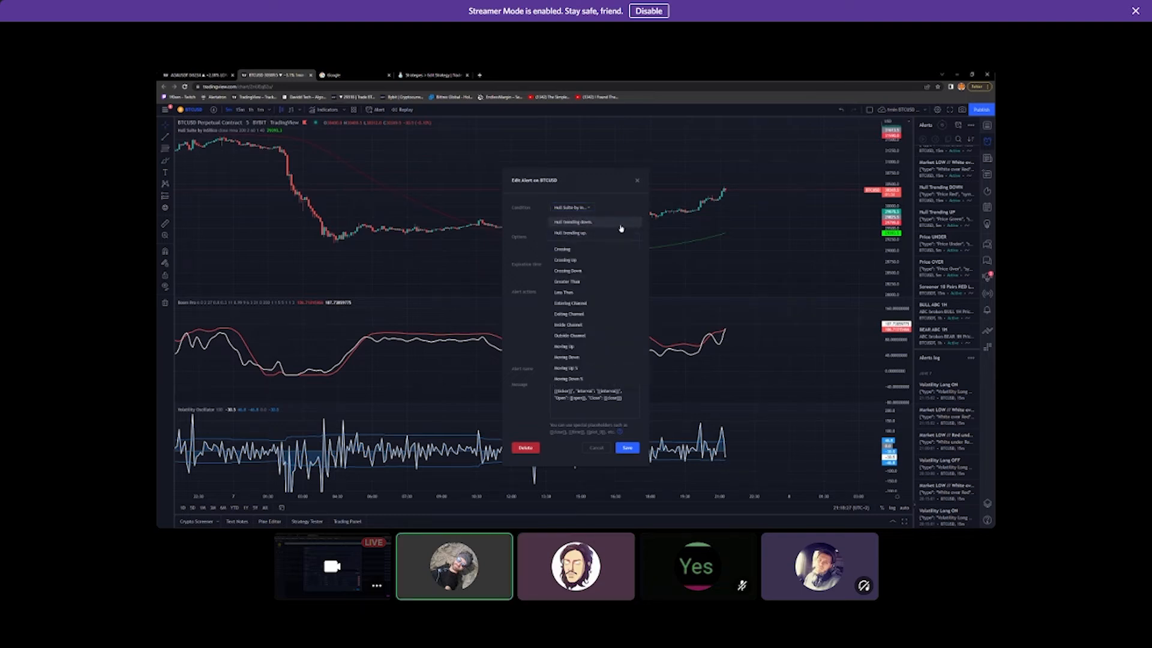
left_click(581, 237)
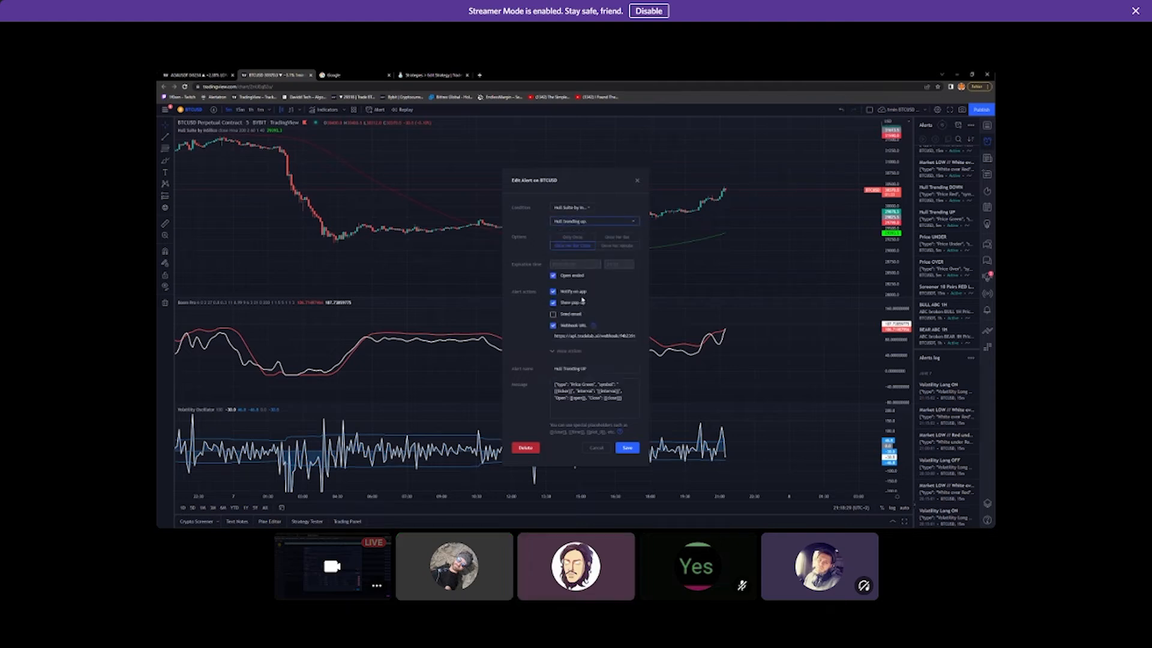
left_click(630, 452)
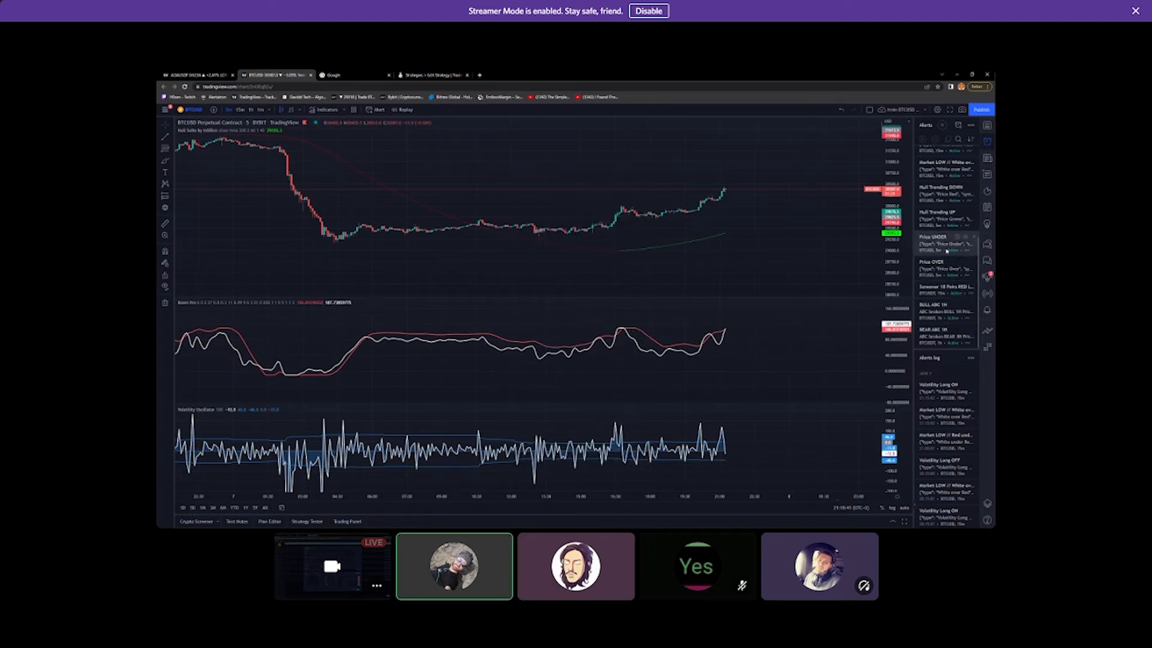
Change the Hull Trending DOWN alert's condition source to "BTCUSD, 5" and save it
mouse_move(953, 218)
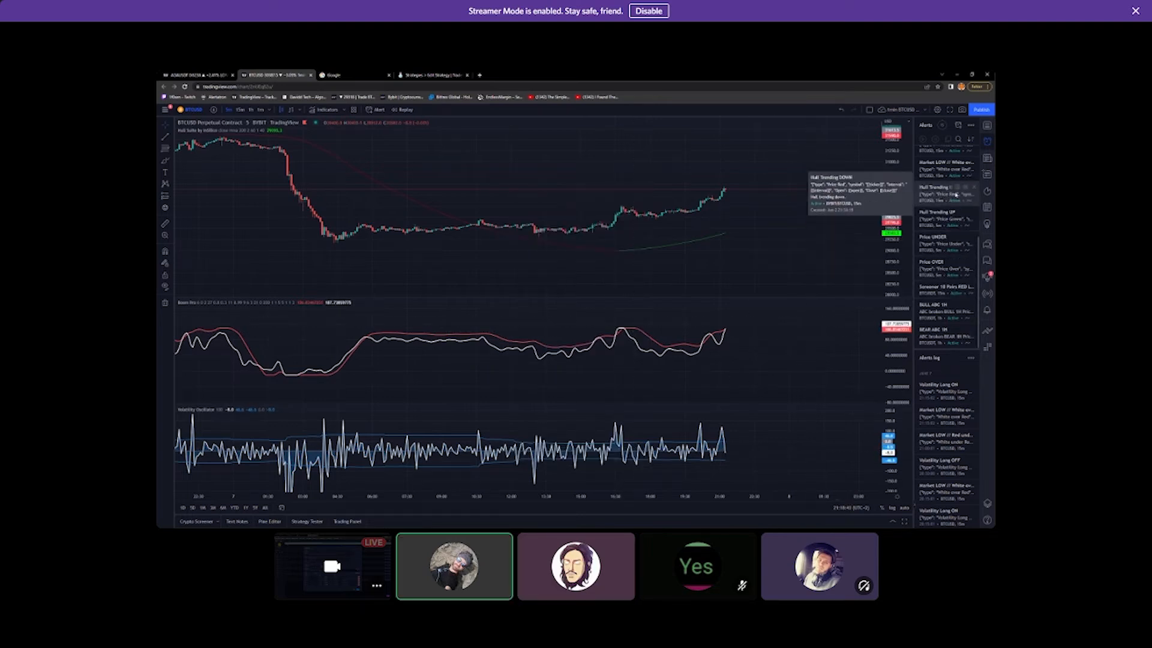
left_click(957, 193)
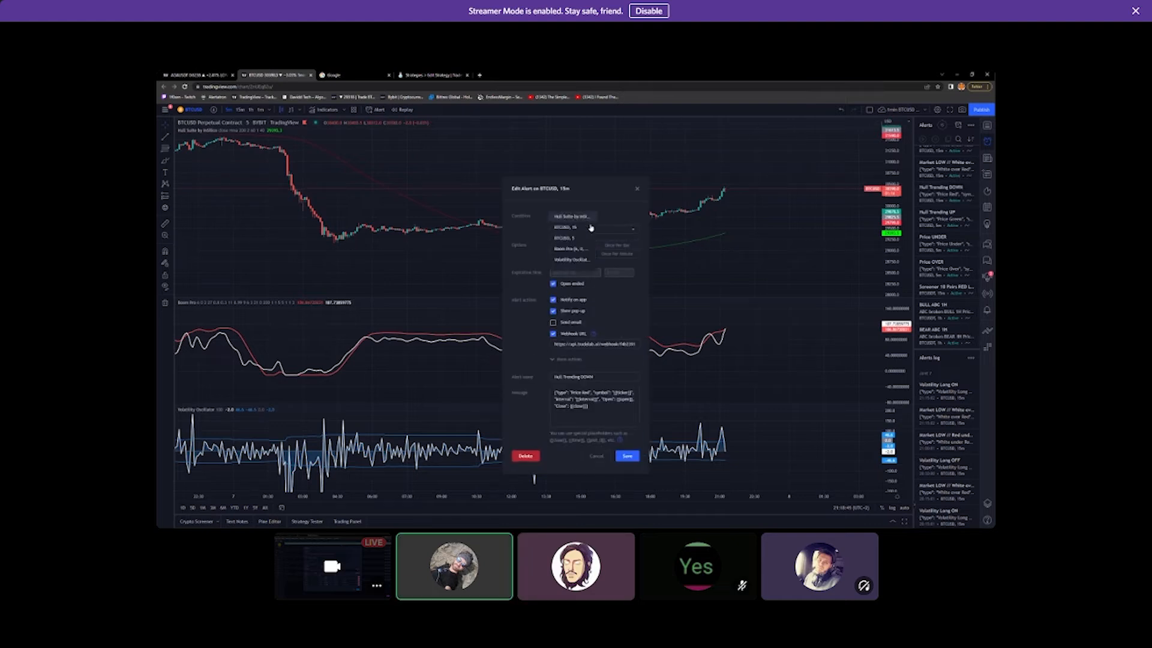
left_click(572, 239)
left_click(627, 464)
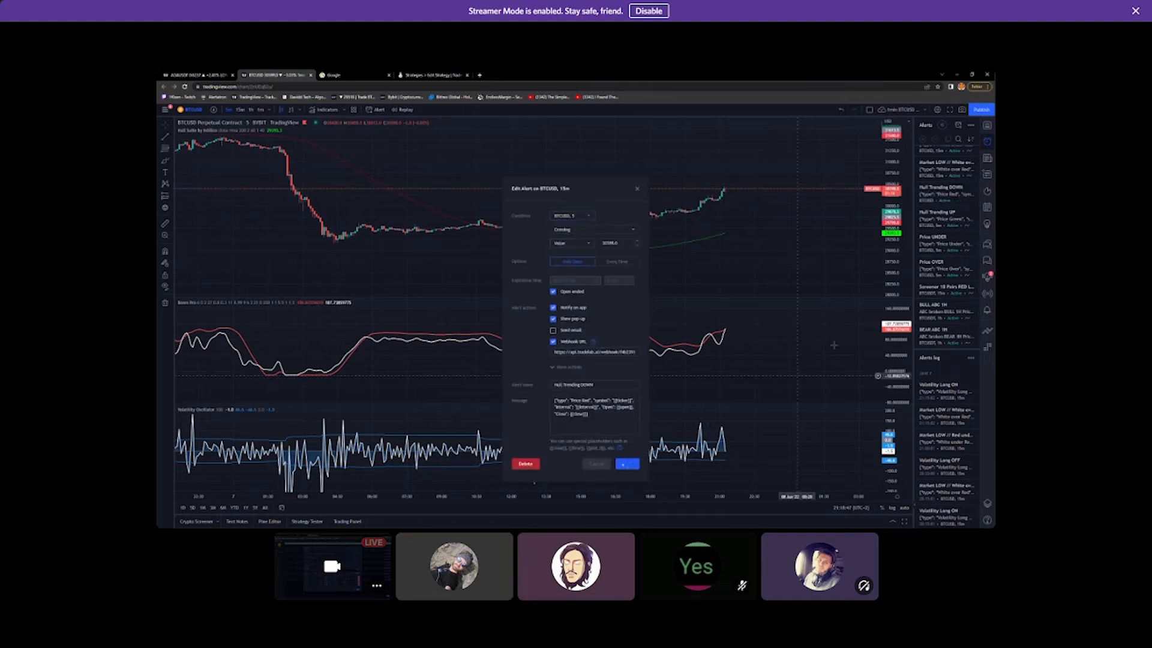
Give the Hull Trending DOWN alert the Hull Suite condition "Hull trending down", once per bar close, and save it
left_click(963, 188)
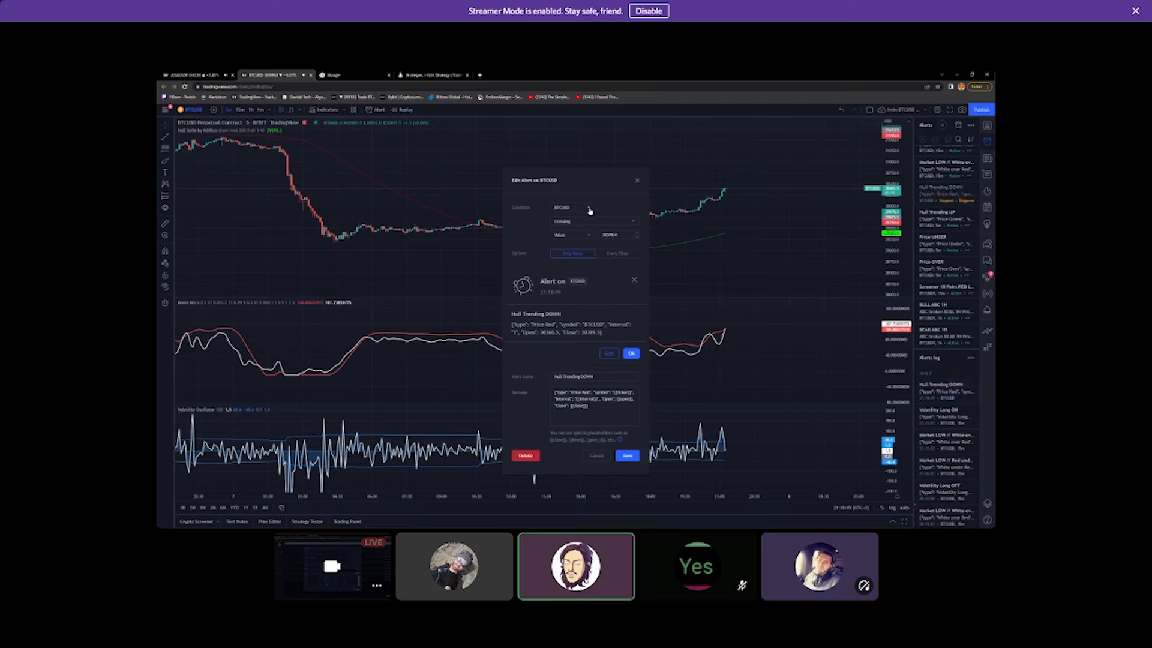
left_click(632, 354)
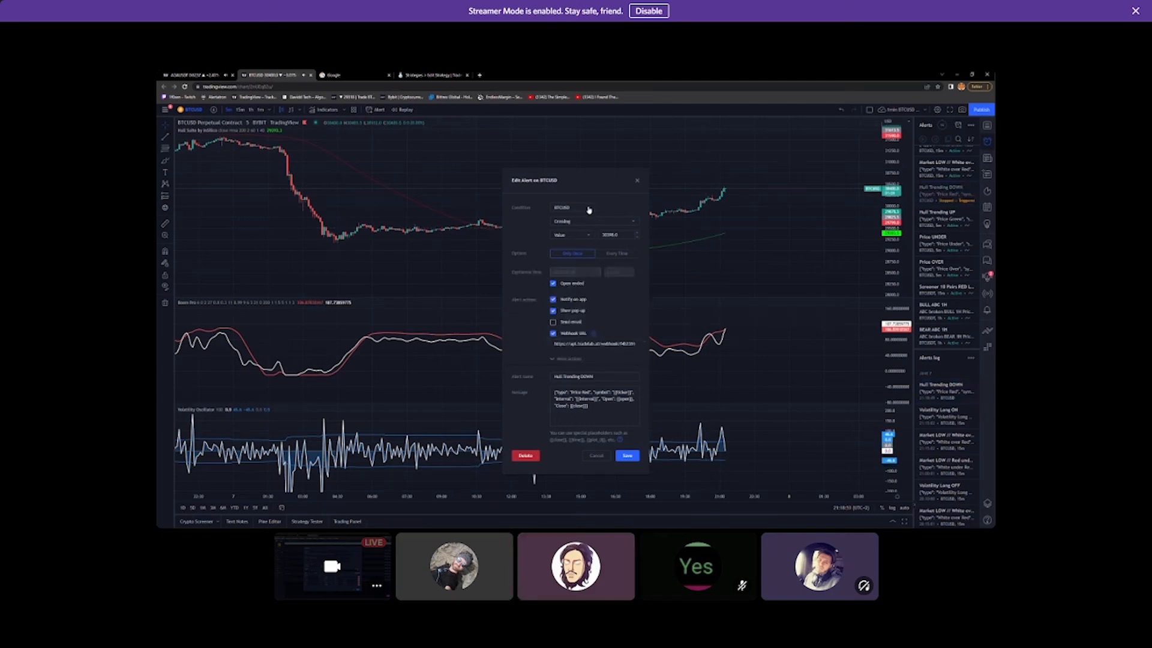
left_click(588, 209)
left_click(575, 225)
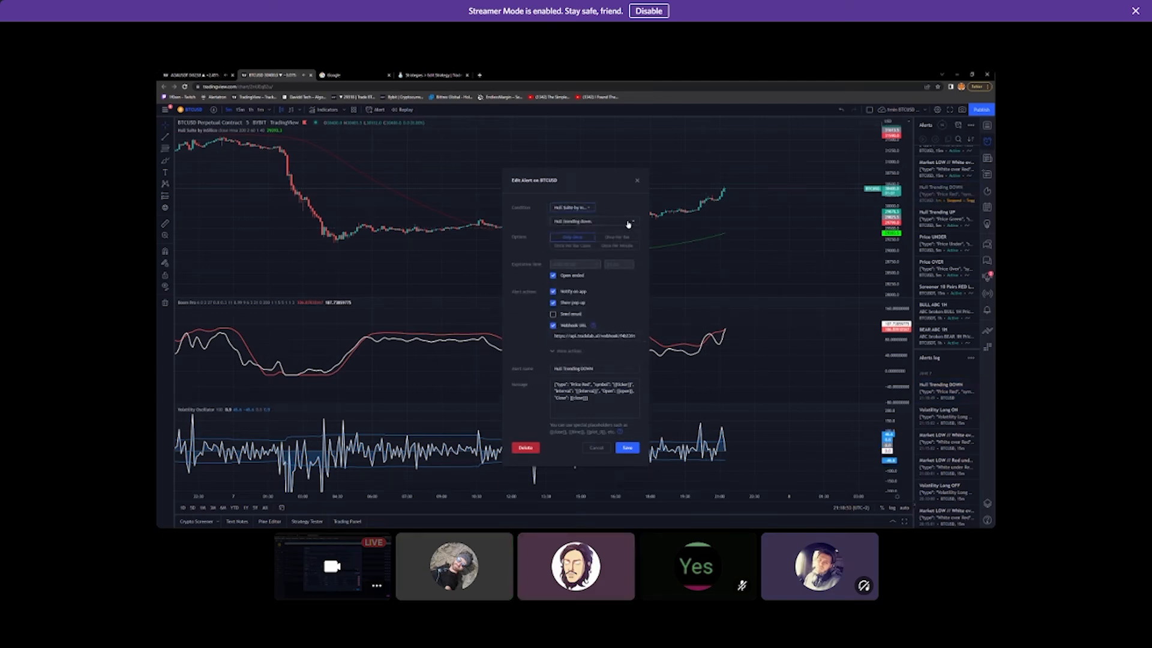
left_click(573, 245)
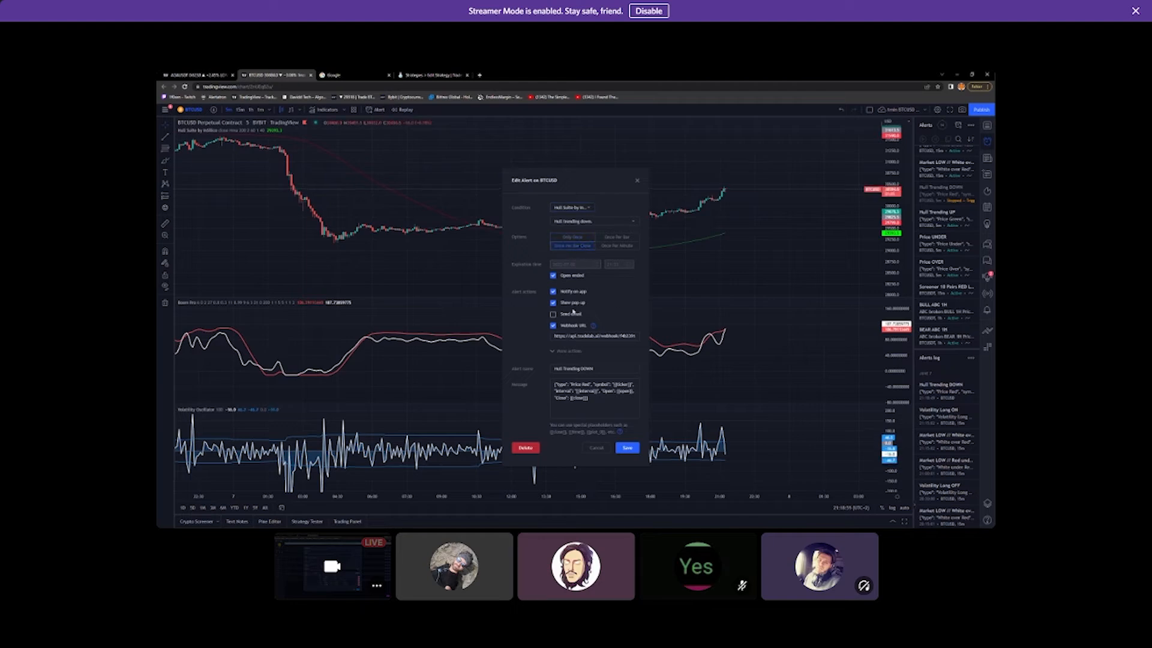
left_click(626, 449)
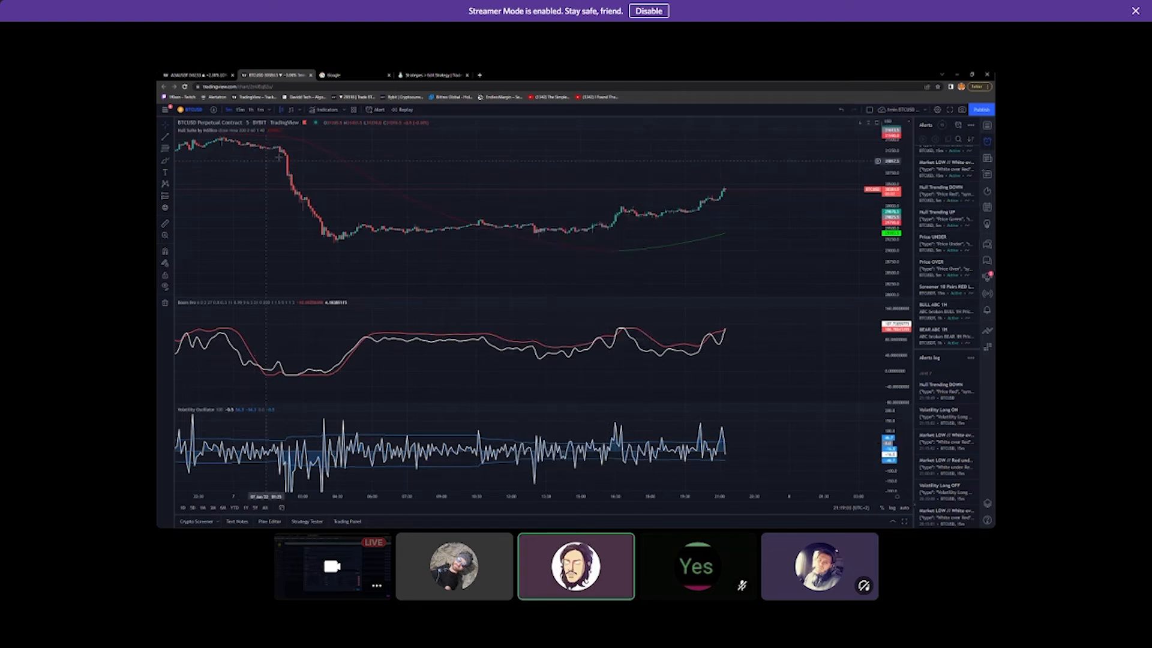
In TradeLab, fill the Price Red alert's instructions with the TV alert setup text ending "Make sure you were using 5 min TF!"
left_click(430, 75)
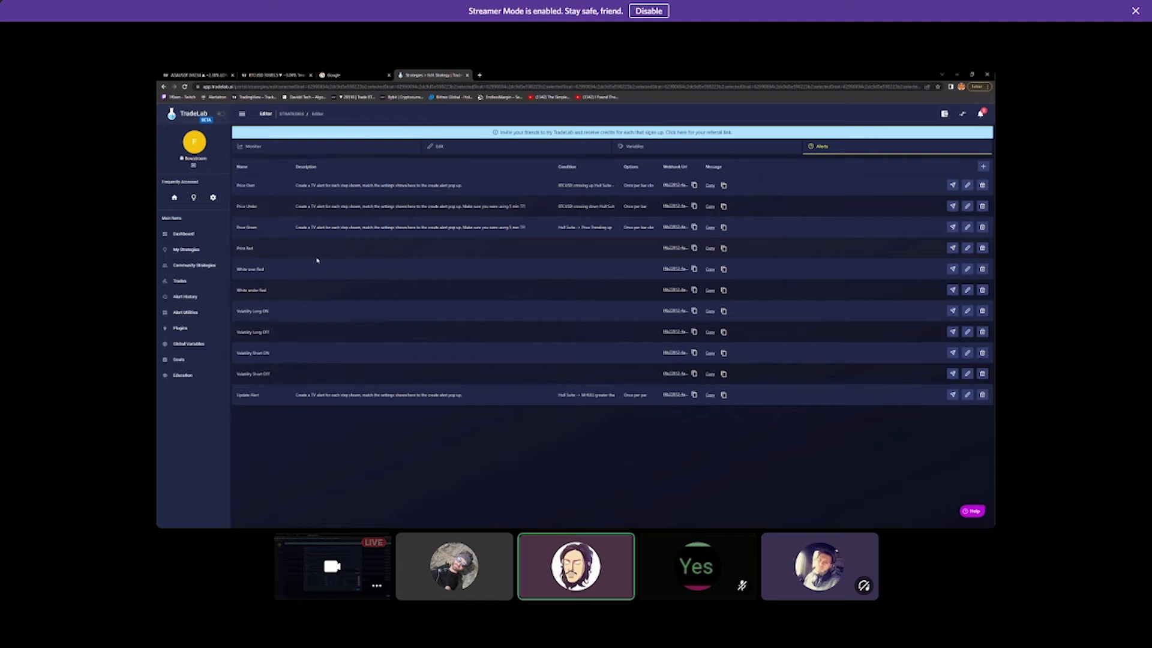
left_click(967, 248)
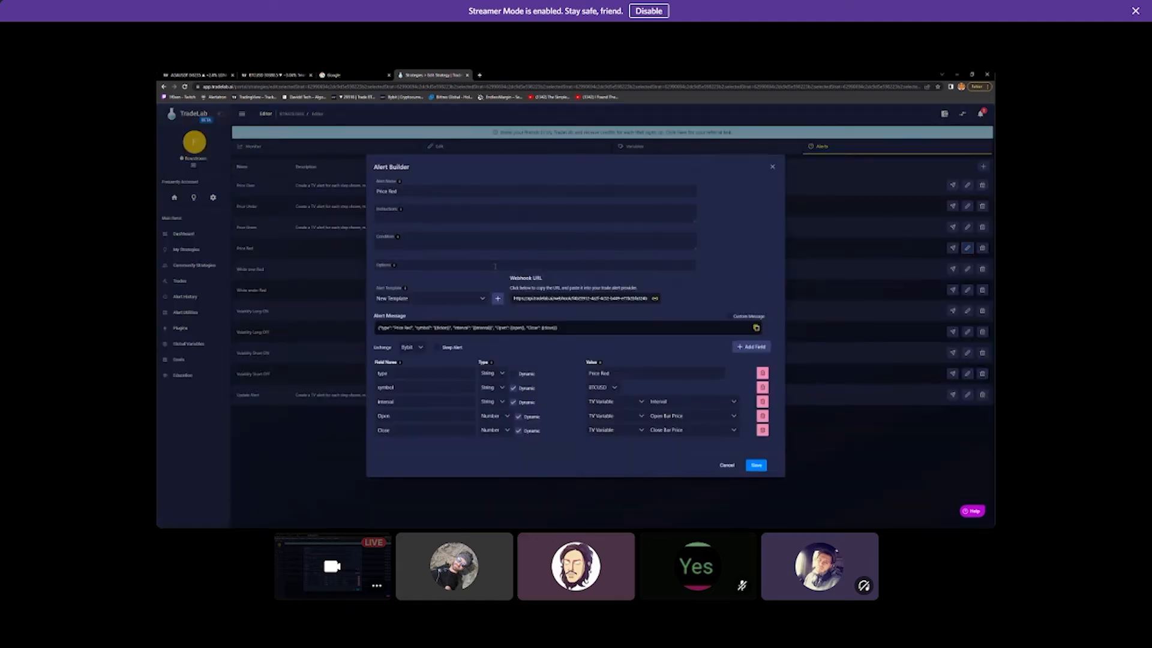
left_click(414, 222)
type("Create a TV alert for each step shown, match the settings shown here to the create alert pop up. Make sure you were using 5 min TF")
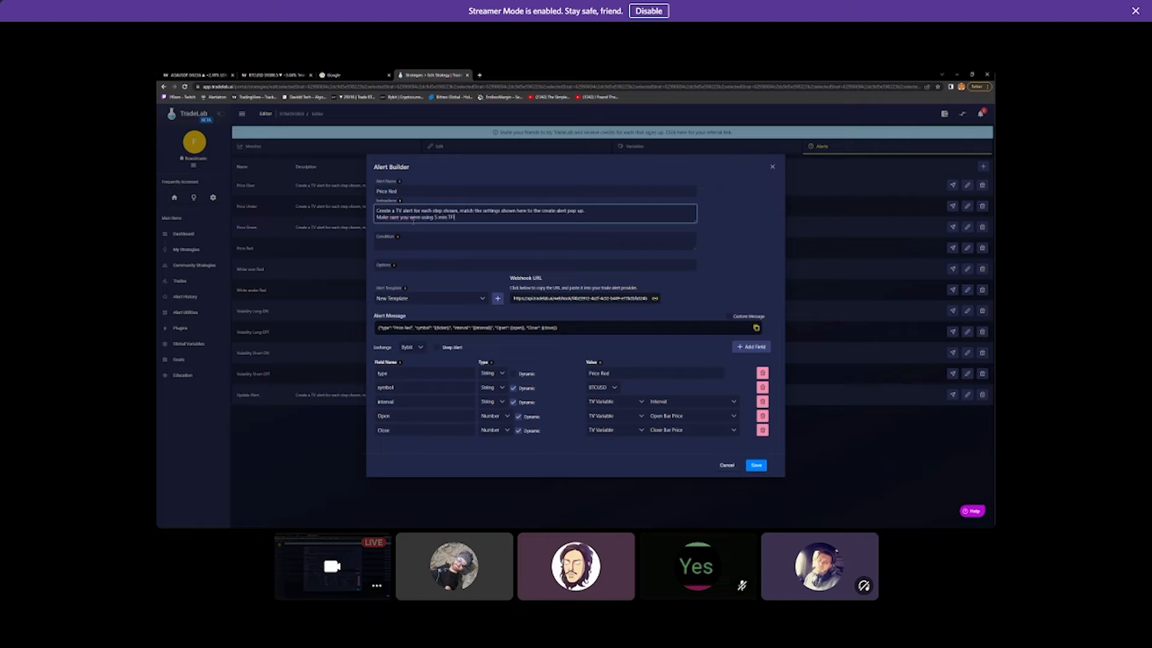
Enter "Hull Suite -> Hull trending down" as the Price Red alert's condition
left_click(408, 245)
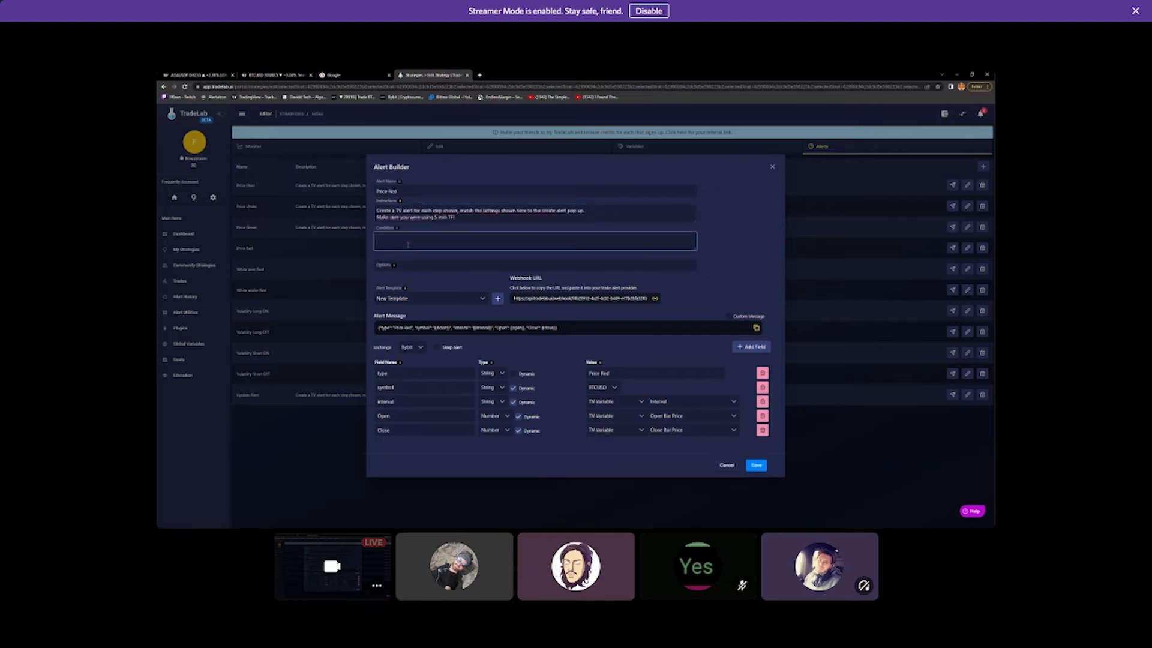
type("Hull 5uite ->")
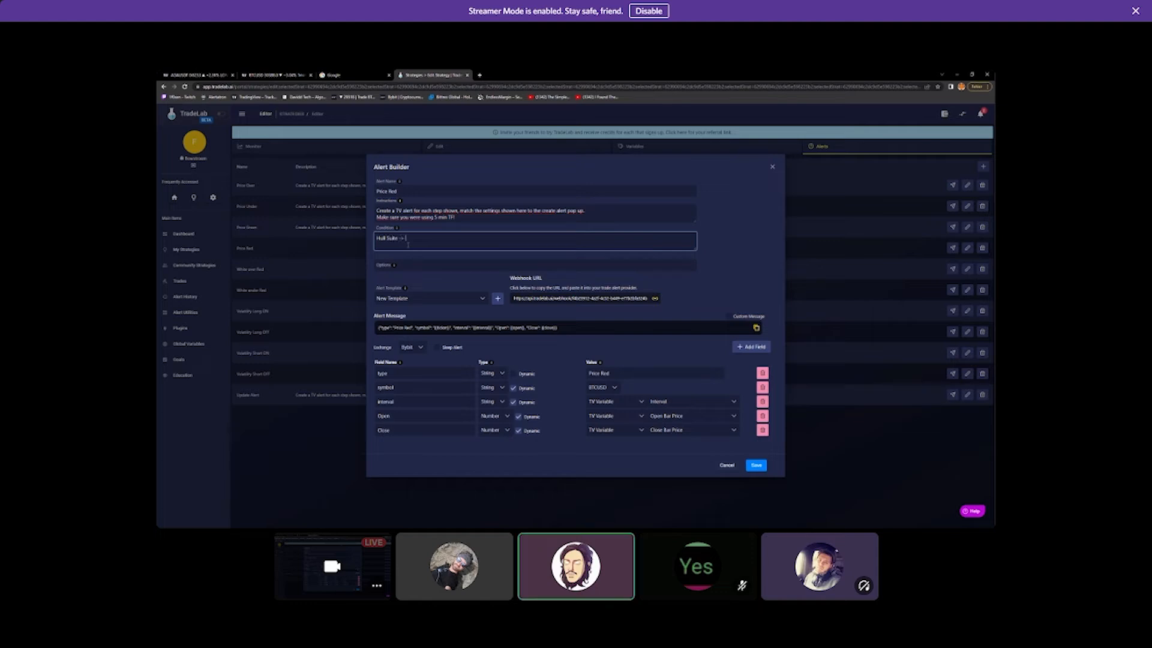
type(" Hu")
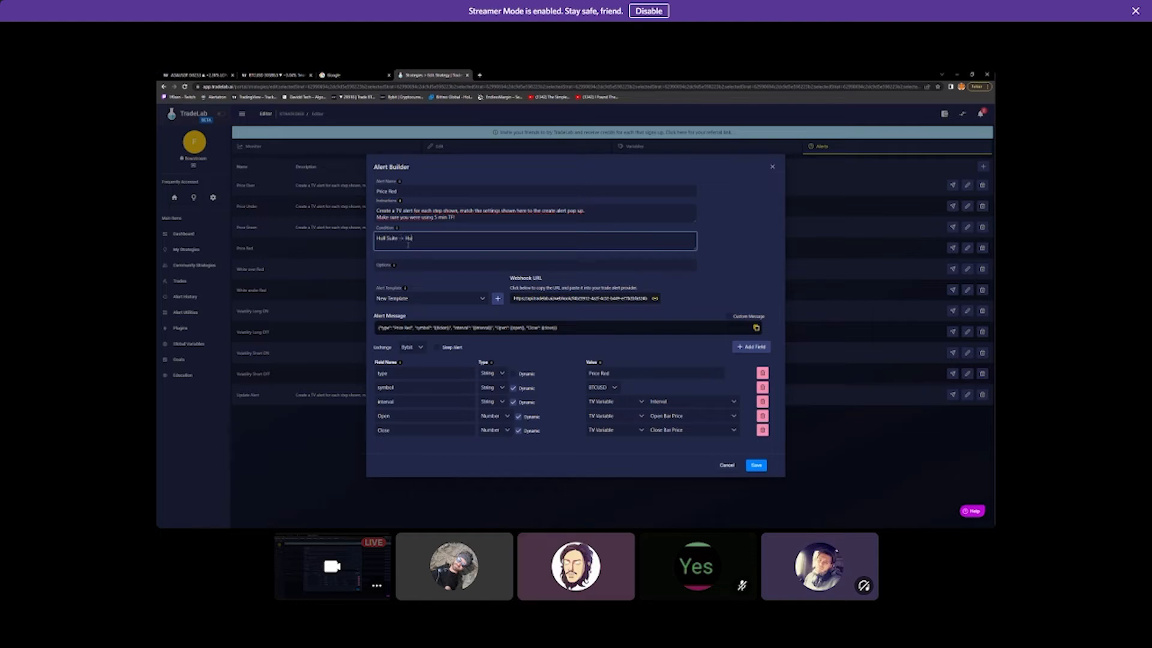
type("ll trending down")
Enter "Once per bar close" as the Price Red alert's options and save the alert
left_click(412, 266)
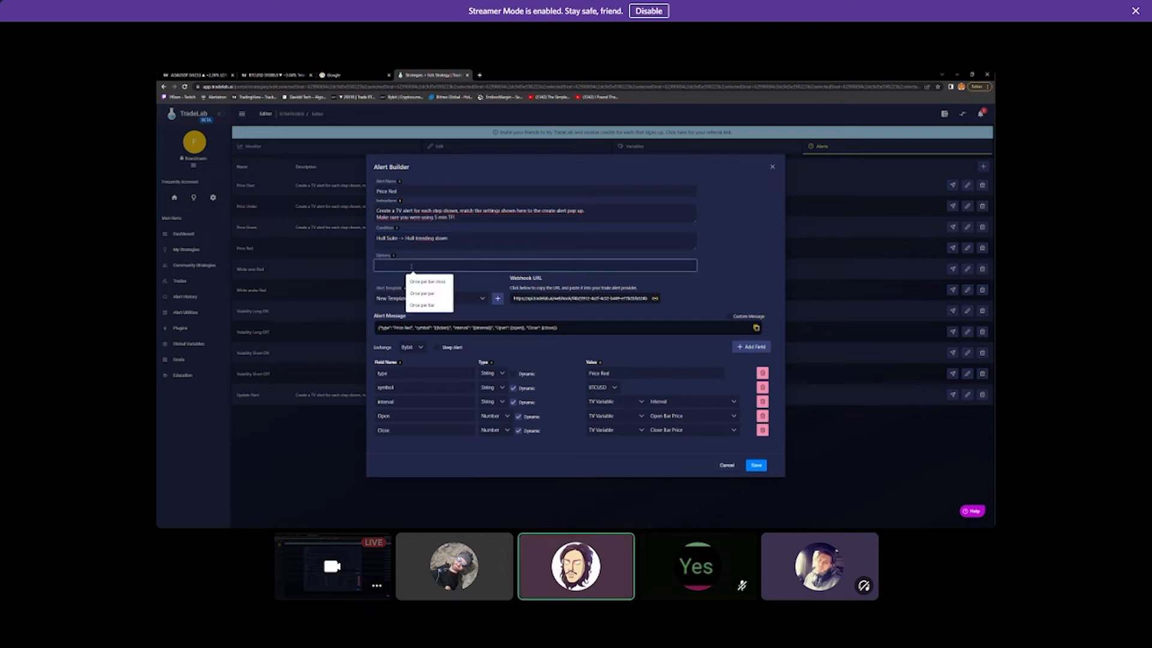
type("once")
key("BackSpace")
key("BackSpace")
key("BackSpace")
key("BackSpace")
key("BackSpace")
type("Once per ")
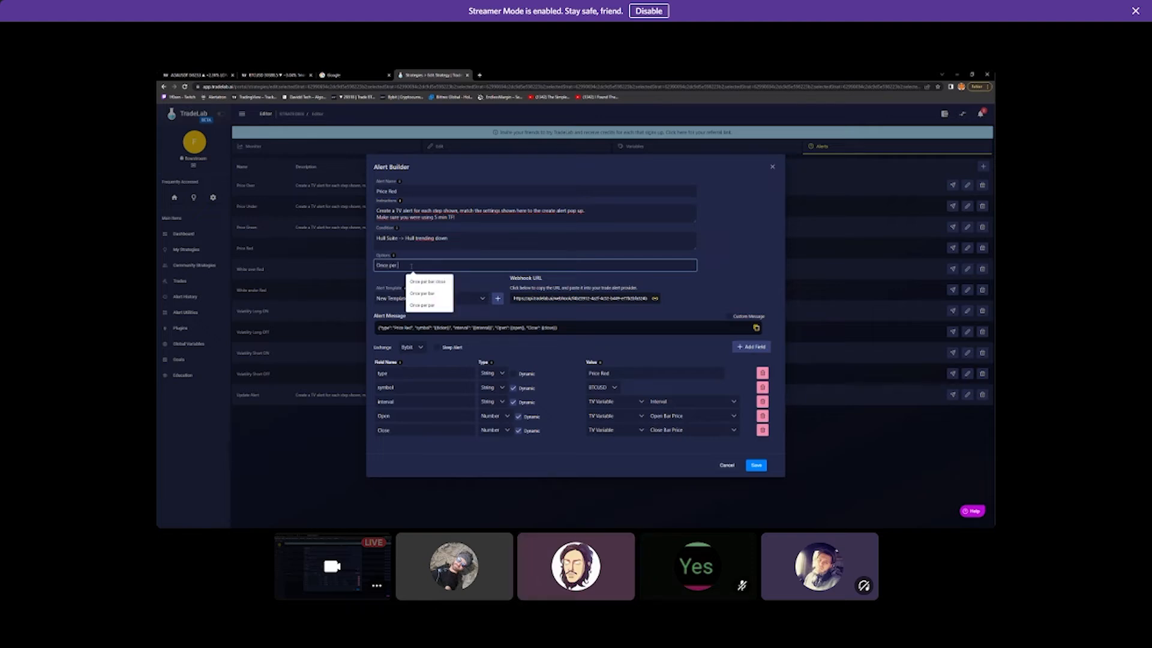
type("bar close")
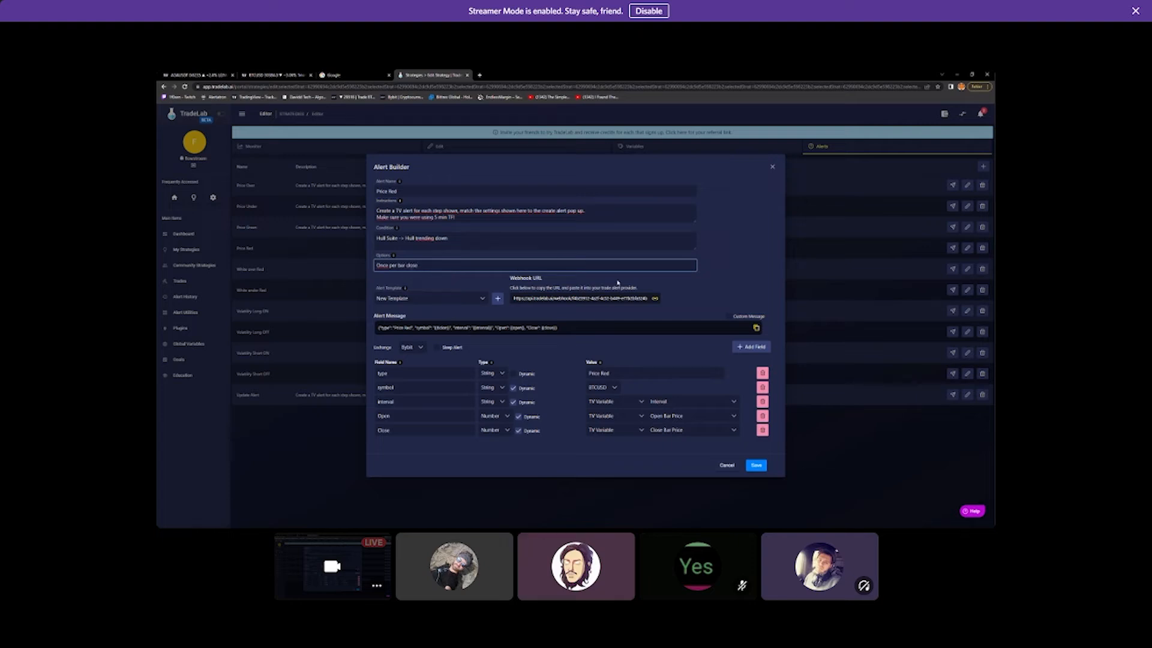
left_click(756, 465)
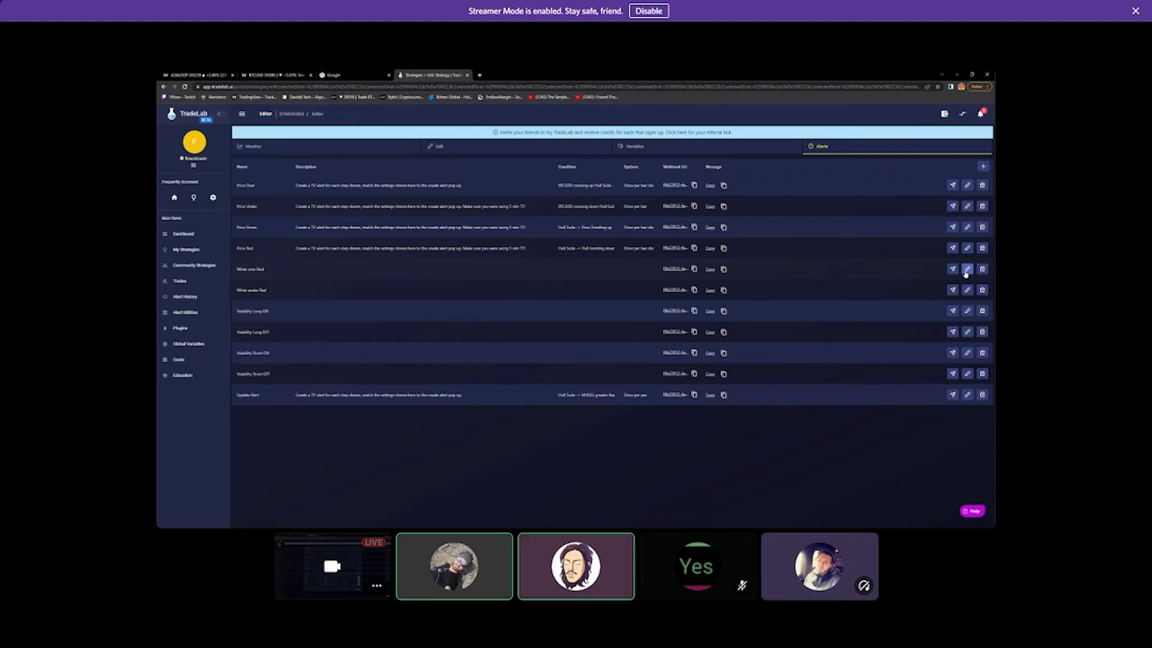
Open TradeLab's White over Red alert, then open the "Market LOW // White over Red" alert in TradingView and select Crossover as its trigger
left_click(966, 271)
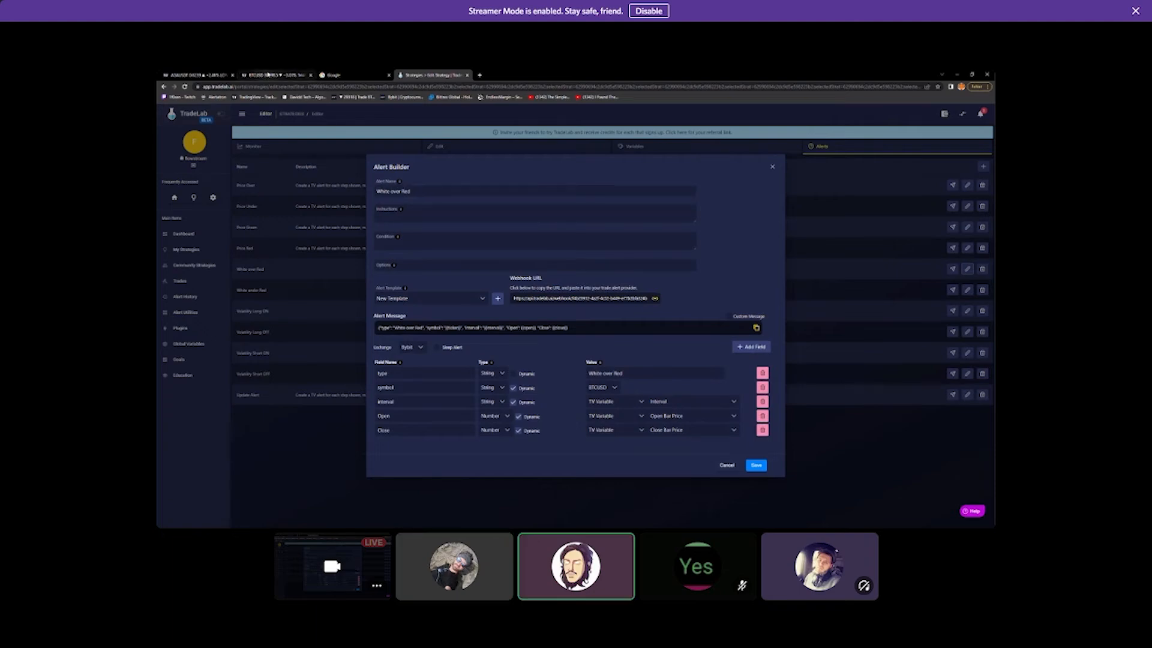
left_click(269, 75)
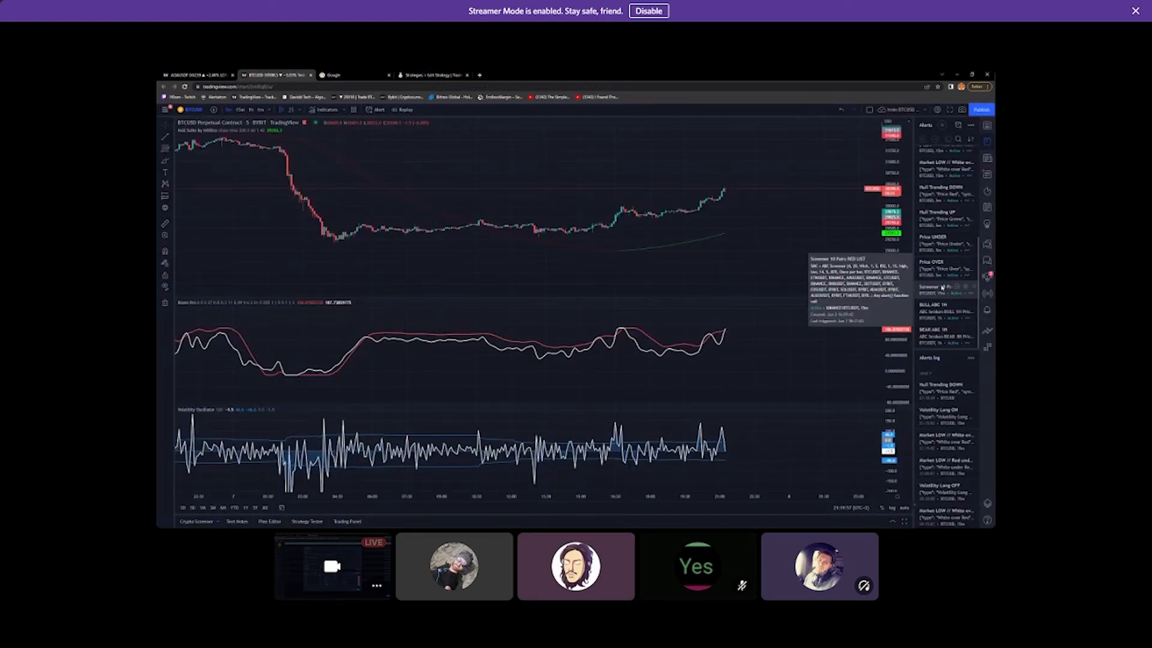
scroll(940, 287, "up", 4)
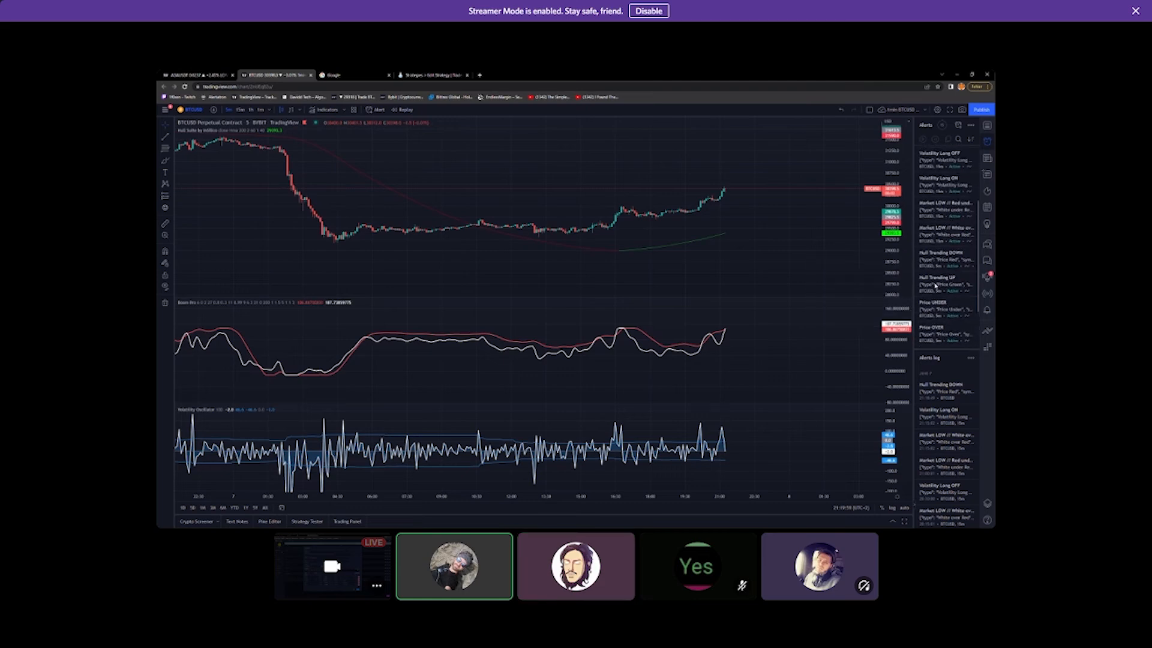
scroll(936, 282, "up", 1)
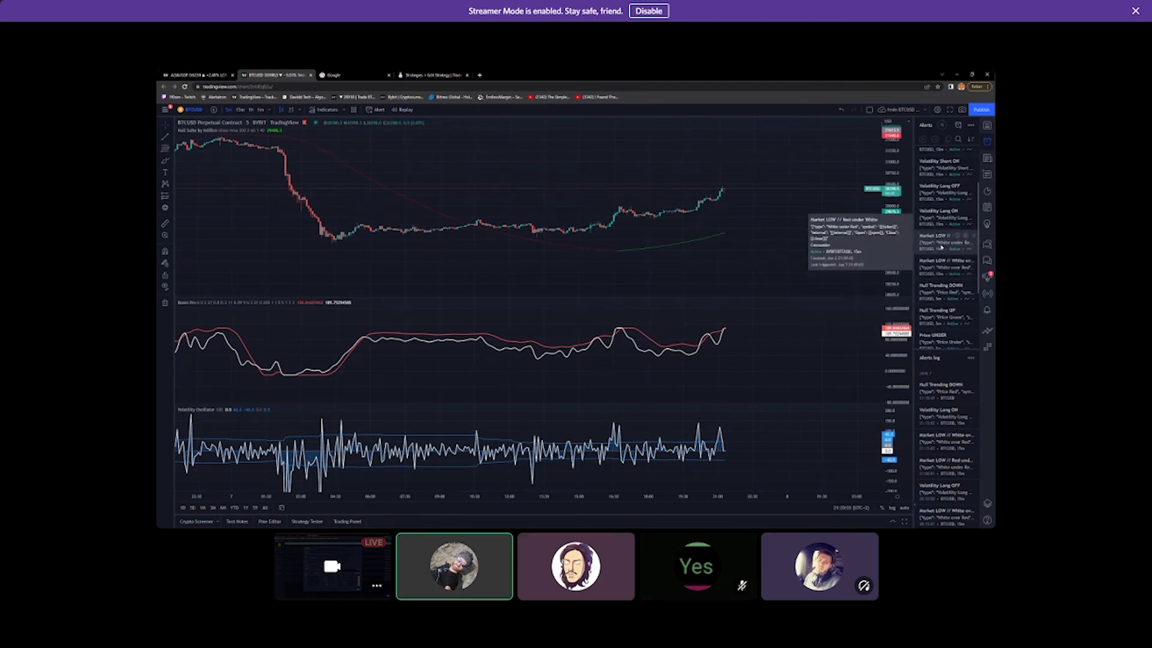
left_click(966, 262)
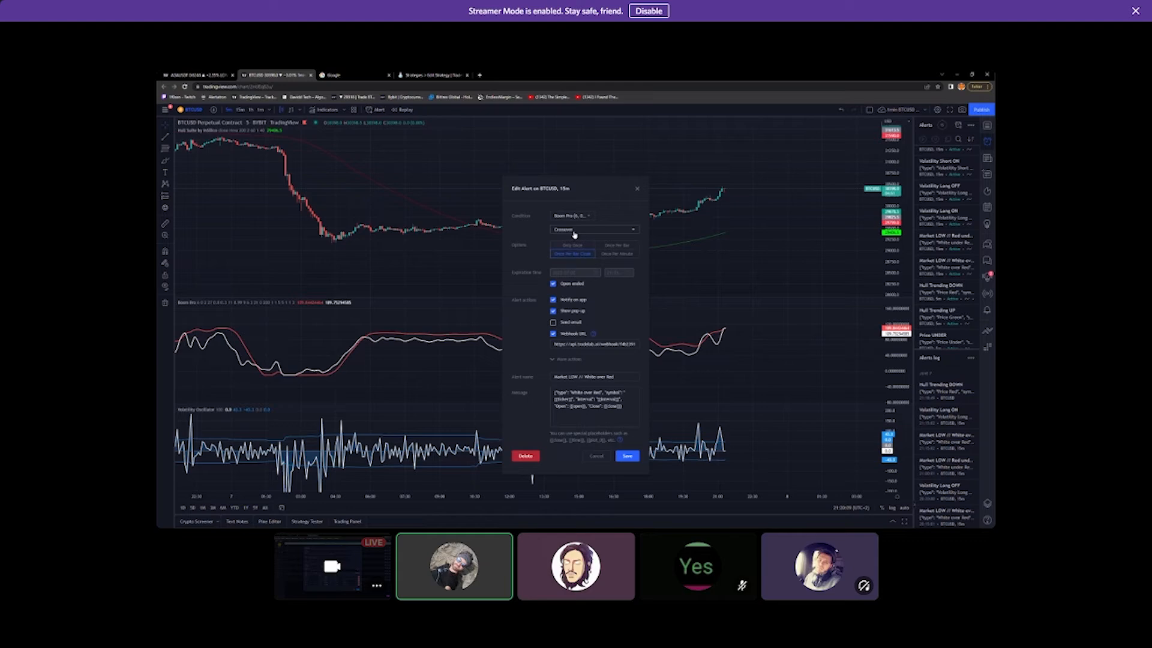
left_click(635, 231)
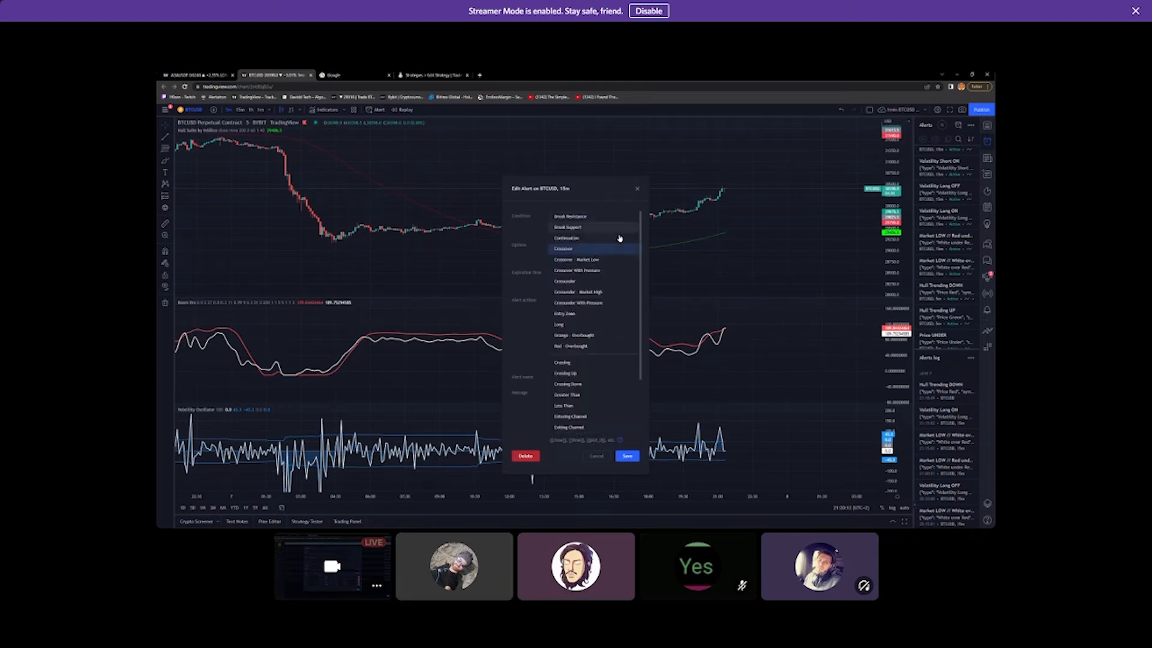
left_click(567, 252)
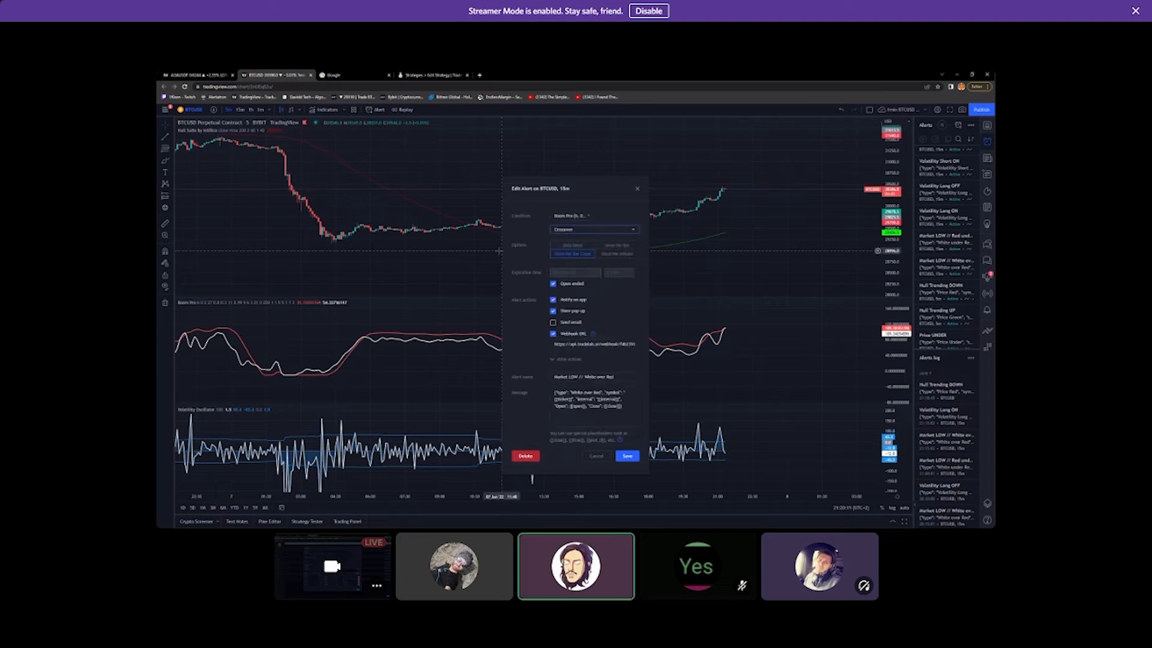
Move the alert settings clear of the indicator lines and review the available crossover triggers, keeping Crossover
left_click_drag(535, 191, 762, 153)
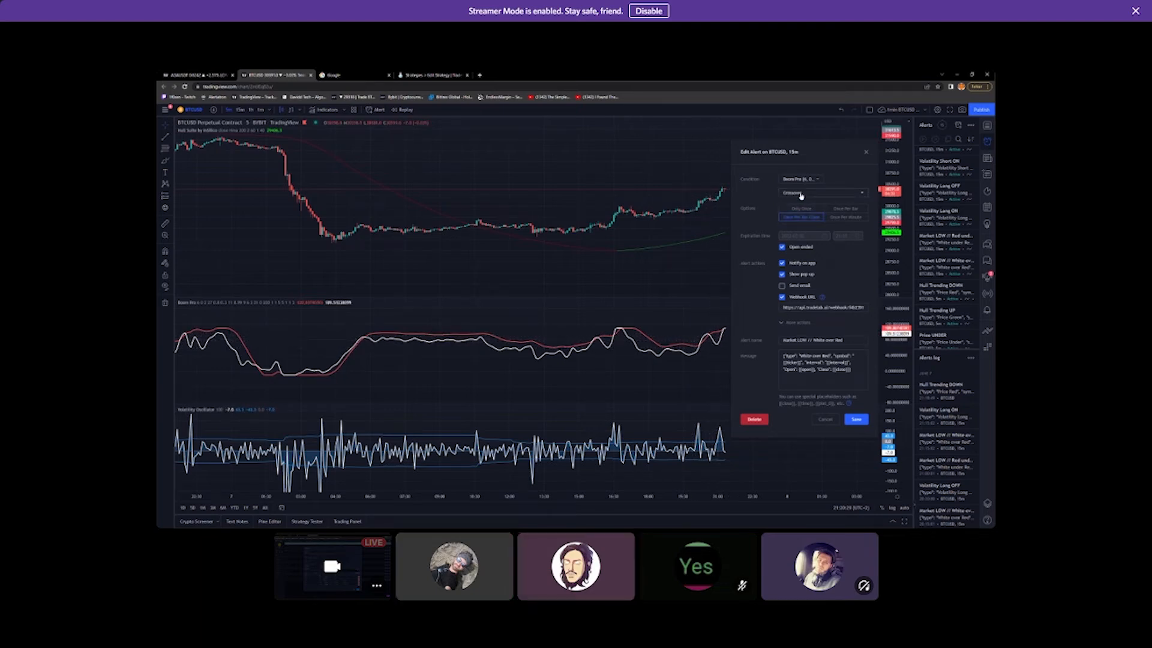
left_click(863, 194)
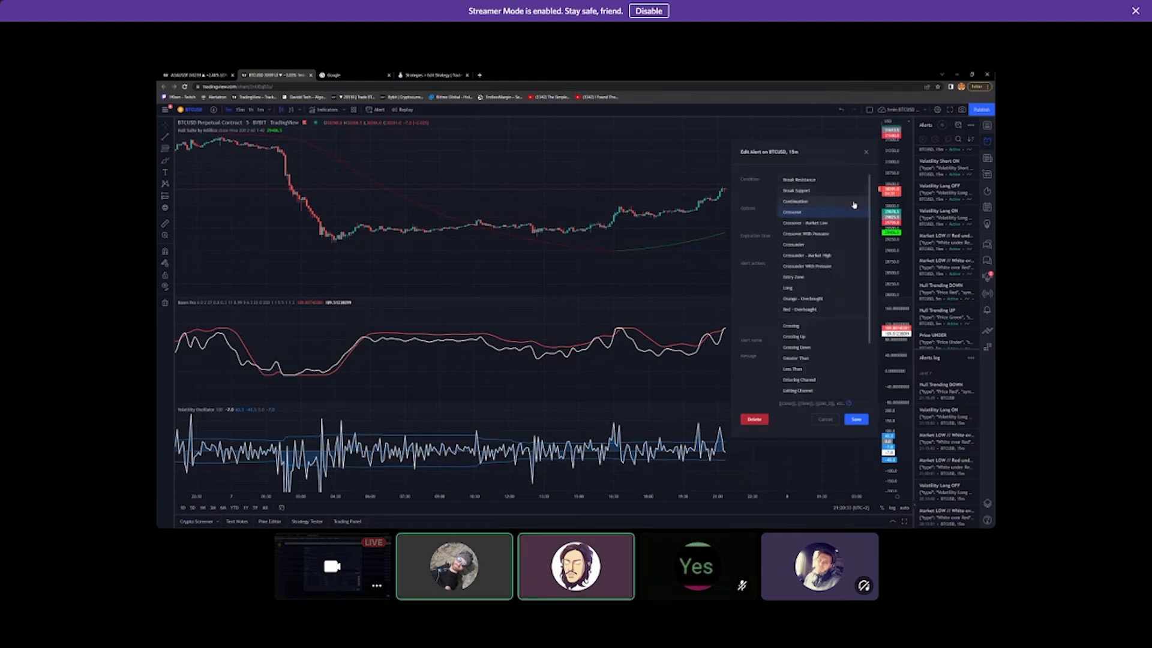
left_click(810, 213)
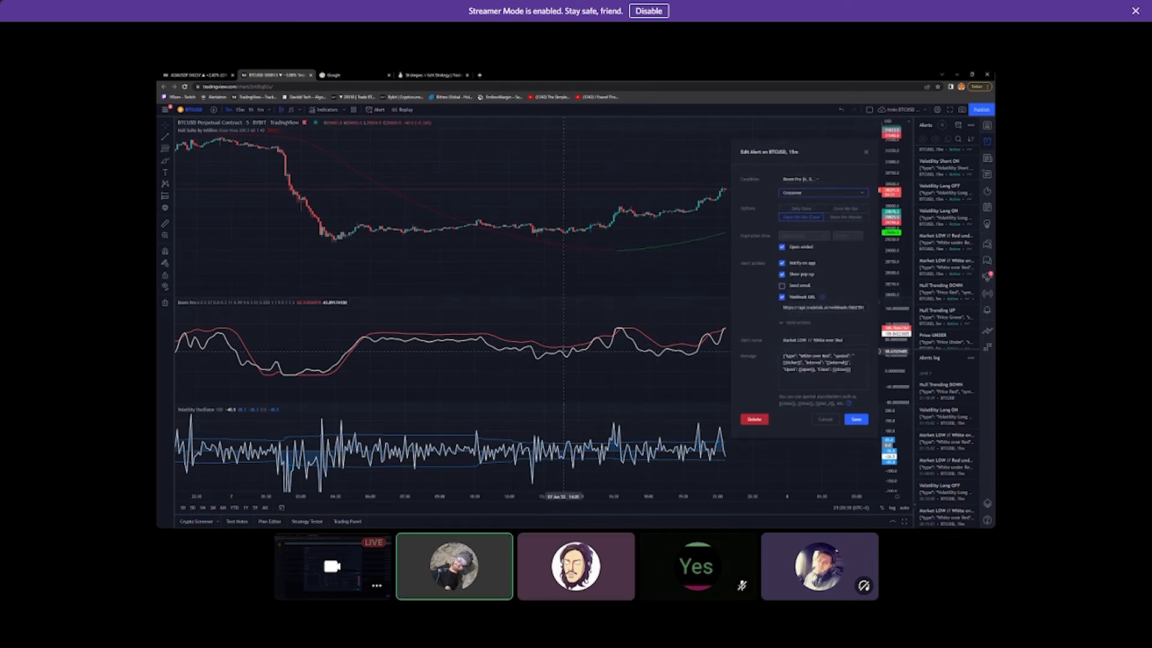
Examine the Boom Pro indicator's style and input settings for the red and white oscillator lines, leaving them unchanged
mouse_move(275, 303)
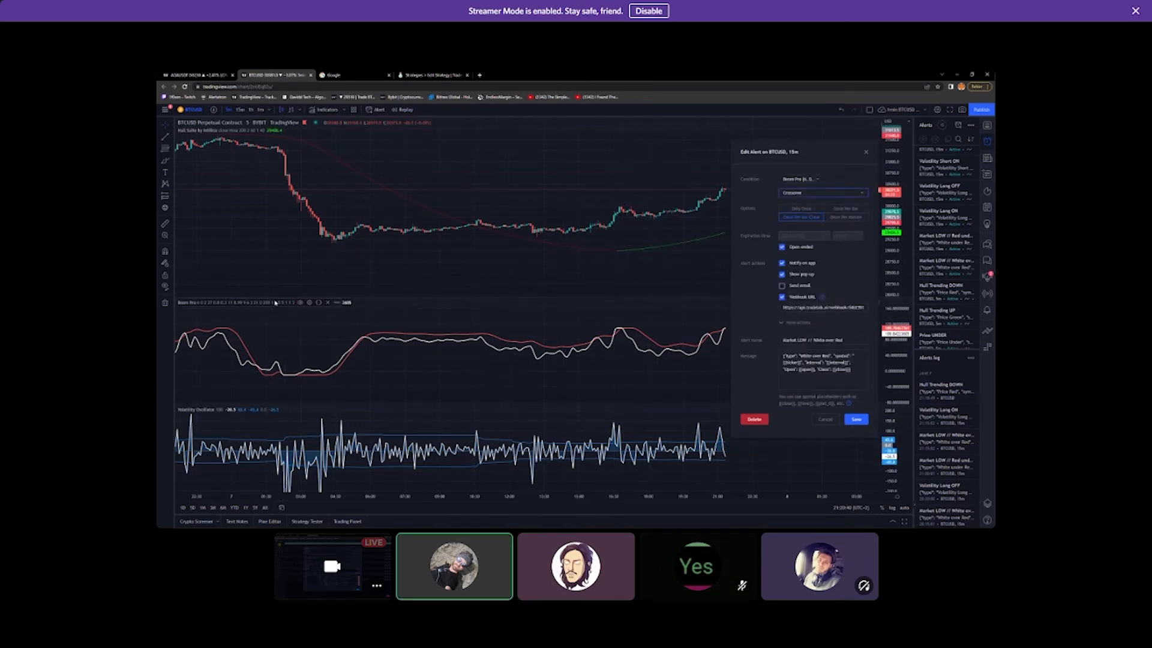
left_click(309, 303)
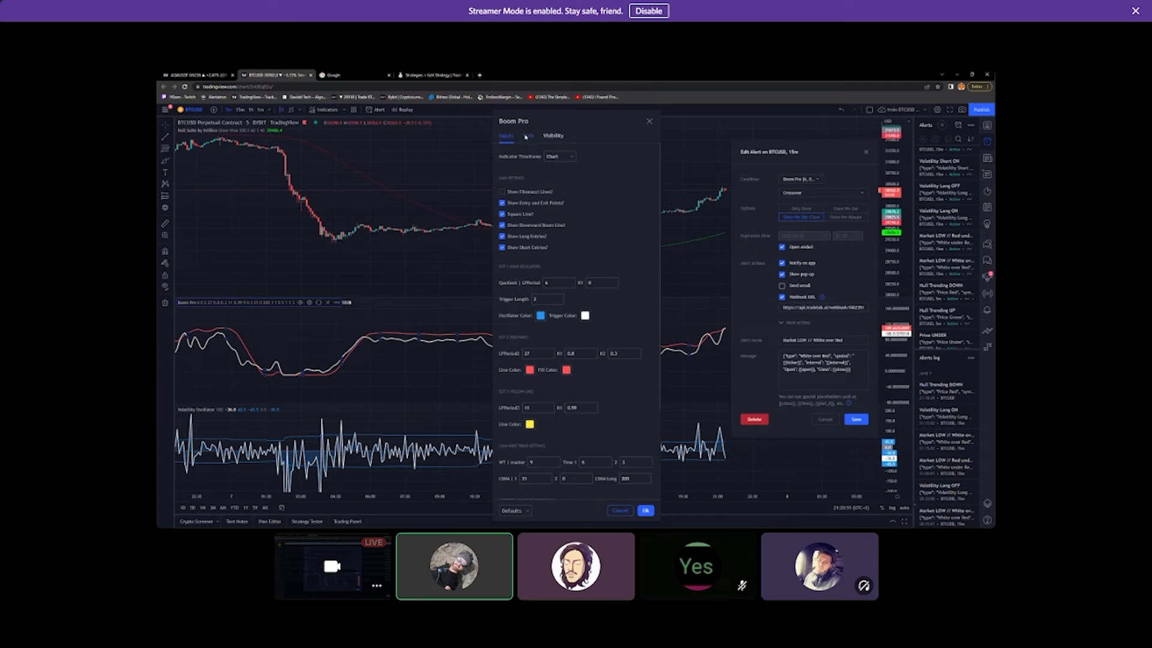
left_click(526, 137)
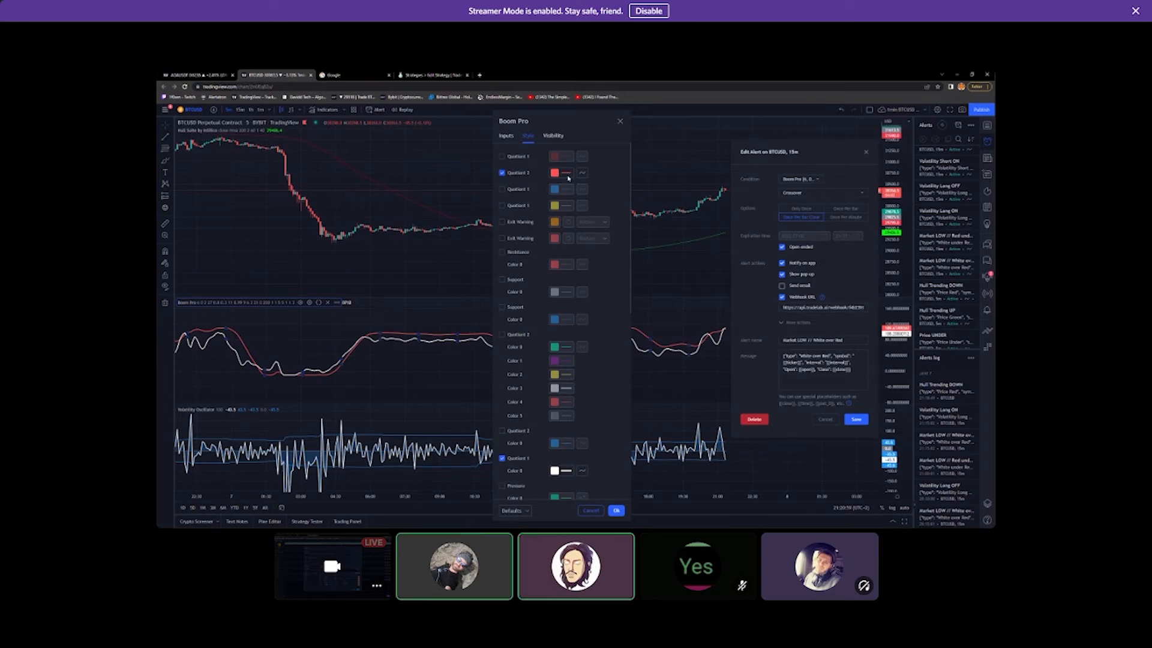
scroll(534, 328, "down", 1)
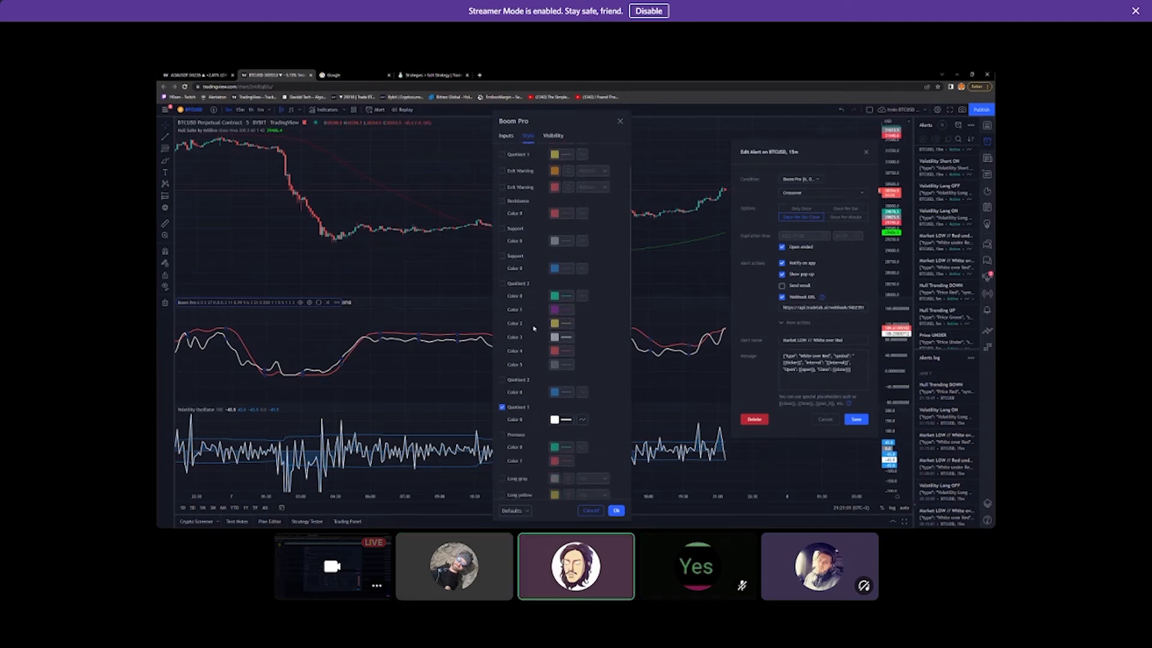
scroll(533, 328, "down", 1)
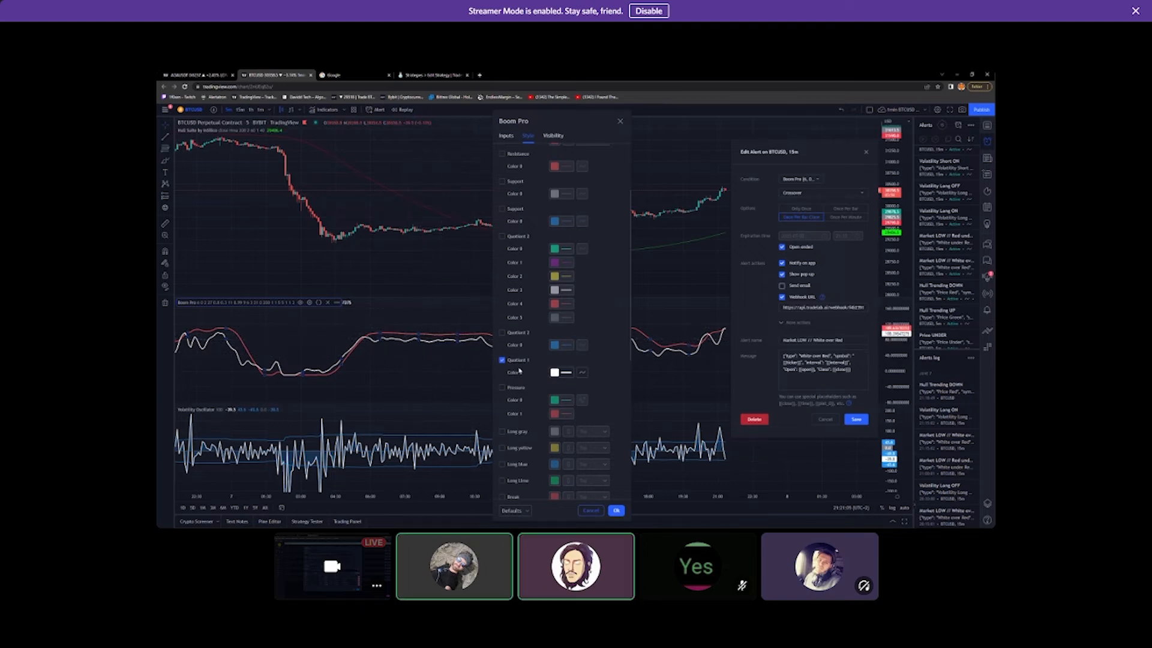
scroll(586, 330, "up", 2)
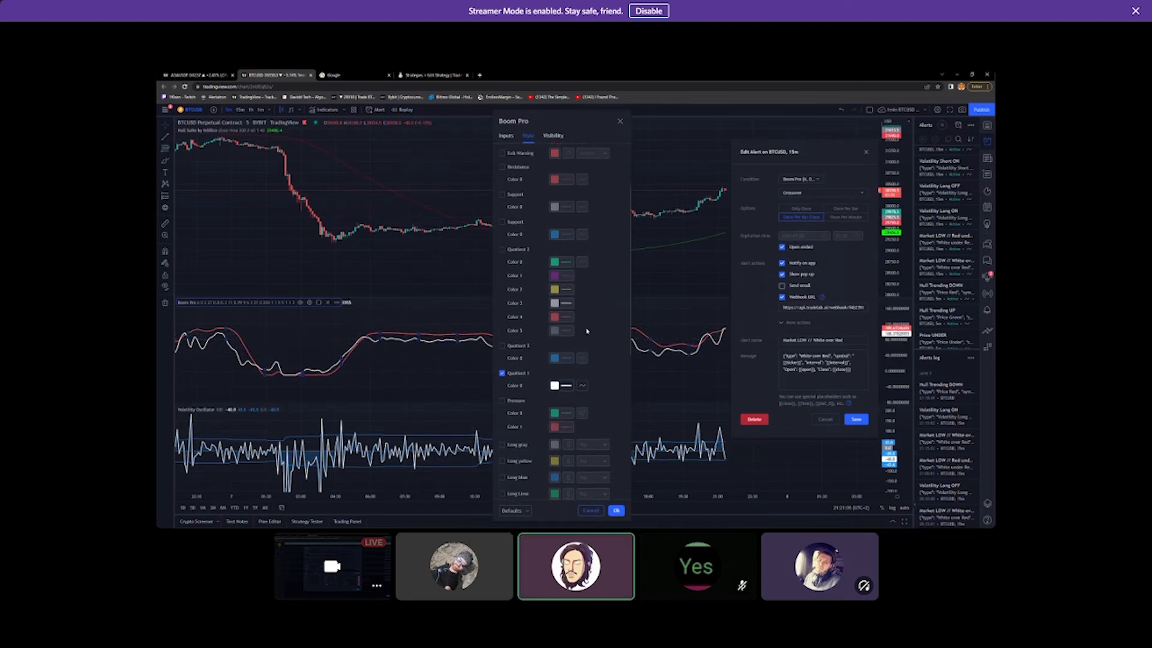
left_click(507, 135)
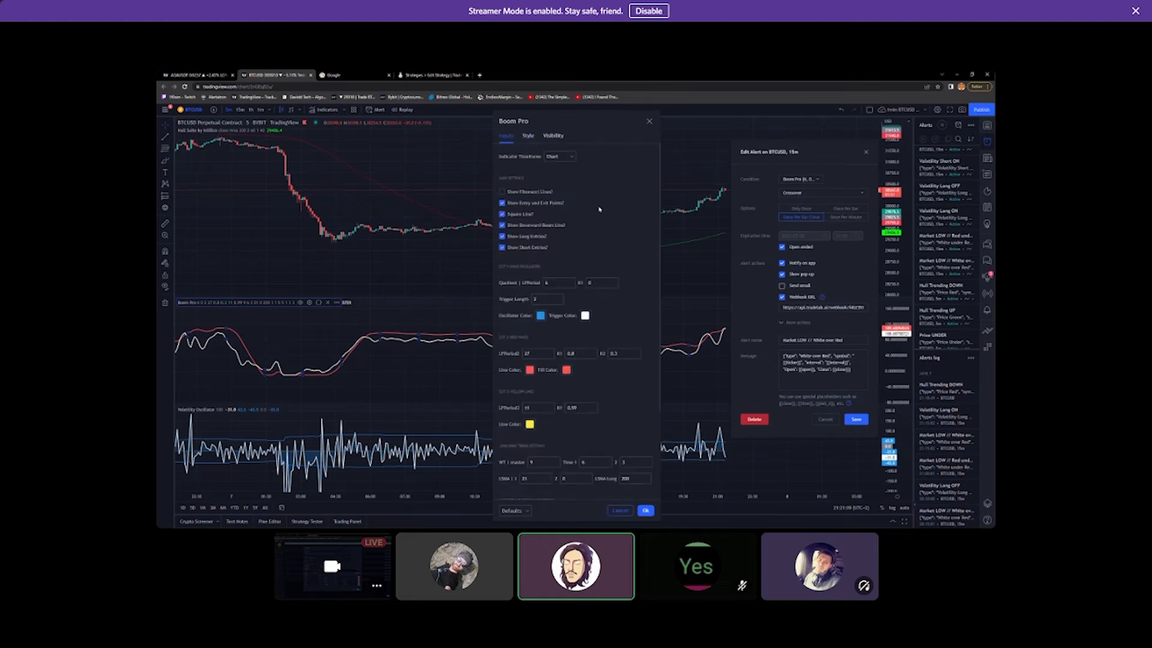
left_click(649, 120)
Set the White over Red alert's condition source to "BTCUSD, 5" and save the alert
left_click(810, 180)
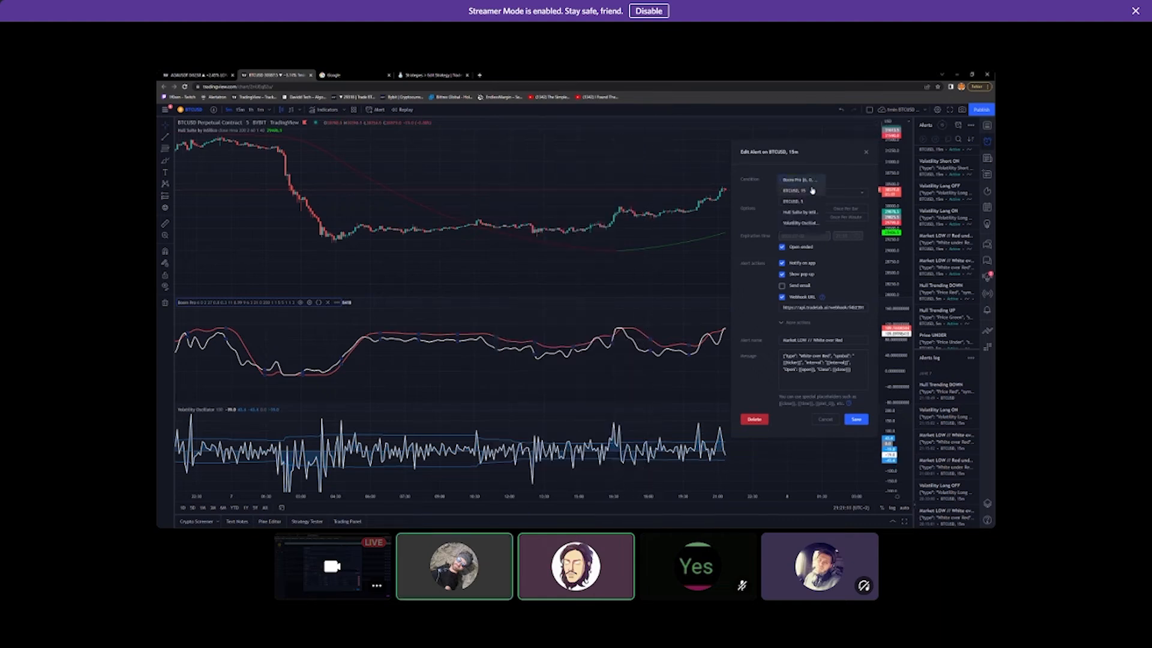
left_click(798, 201)
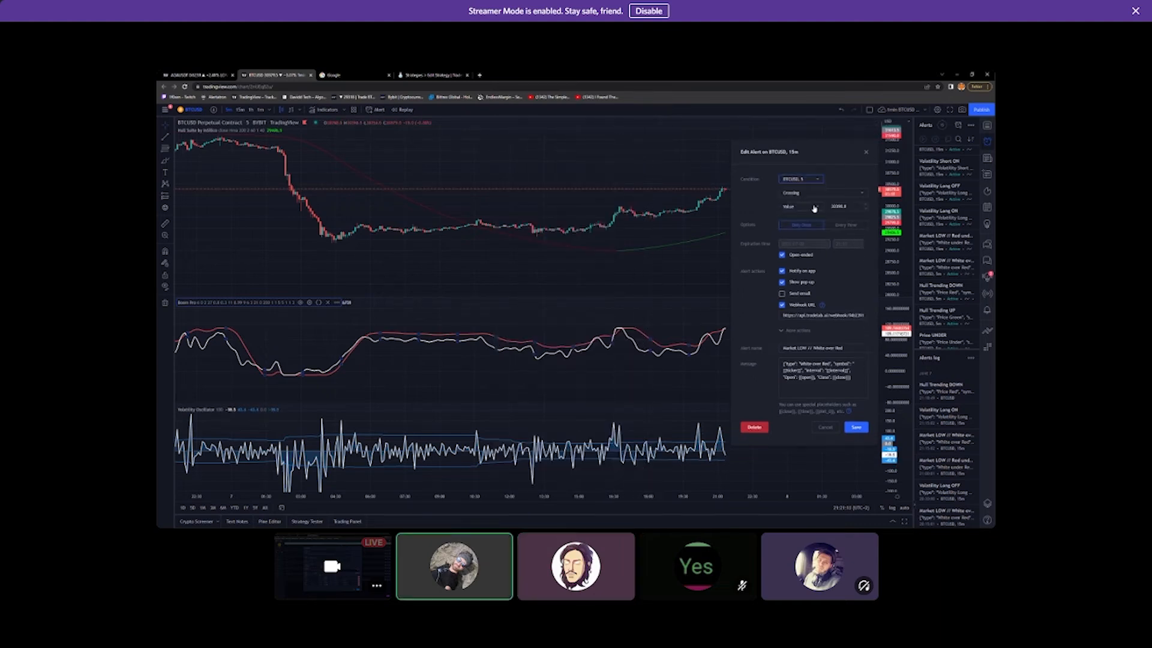
left_click(857, 427)
double_click(944, 238)
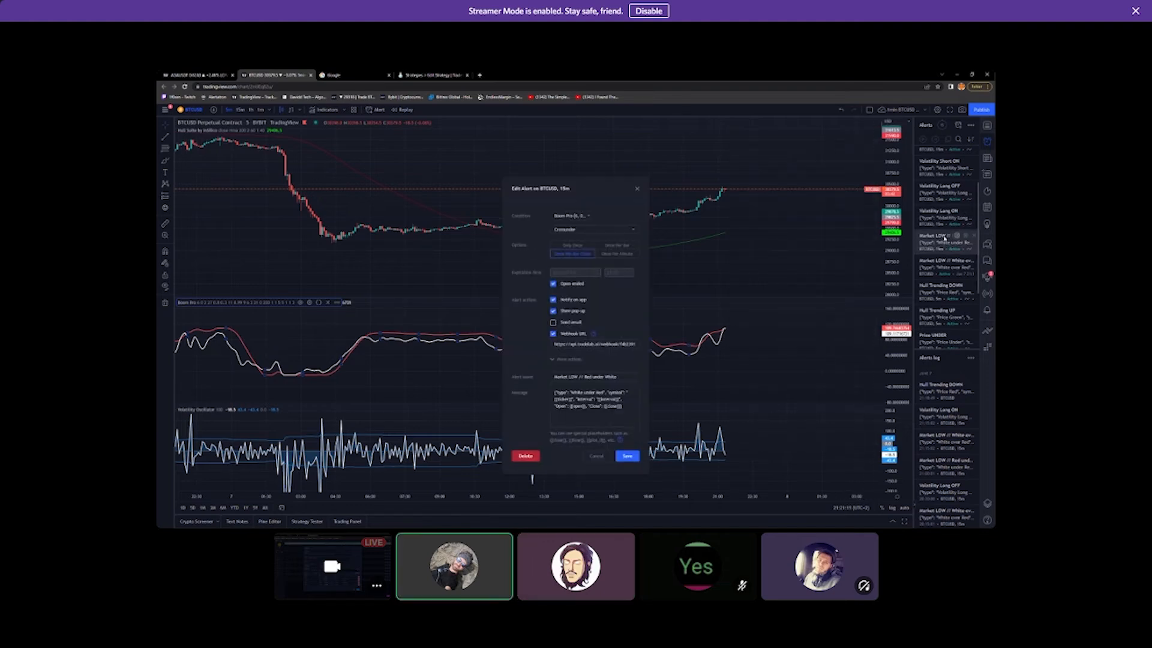
left_click(638, 188)
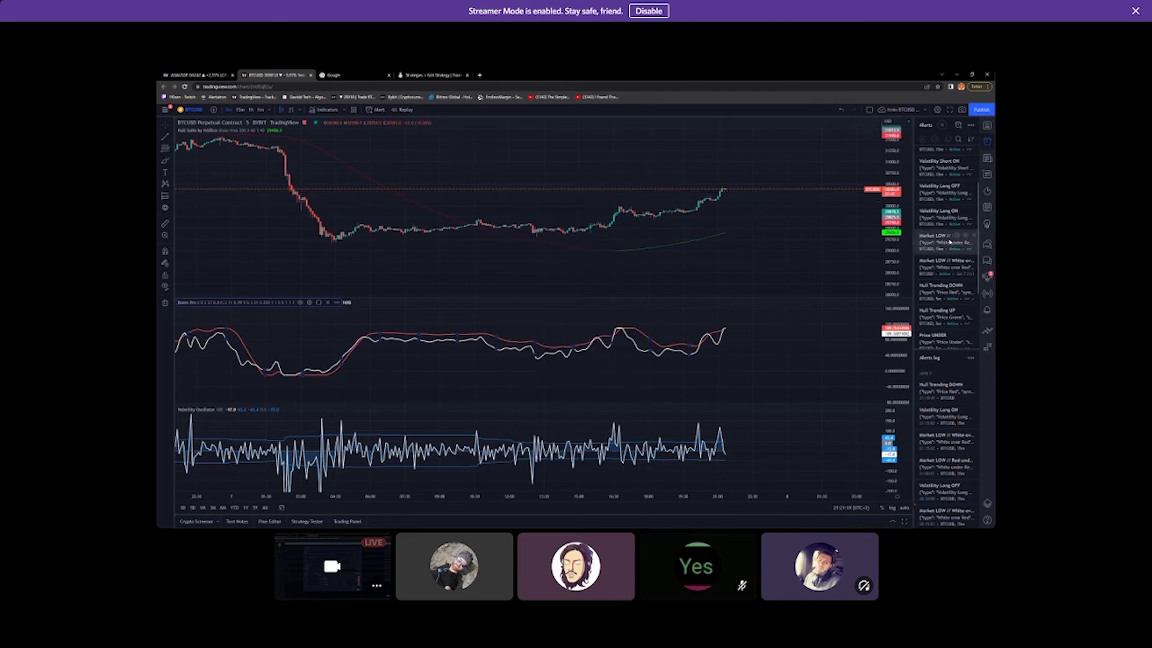
Reopen the "Market LOW // White over Red" alert and set its condition to Boom Pro, Crossover, once per bar close
left_click(961, 262)
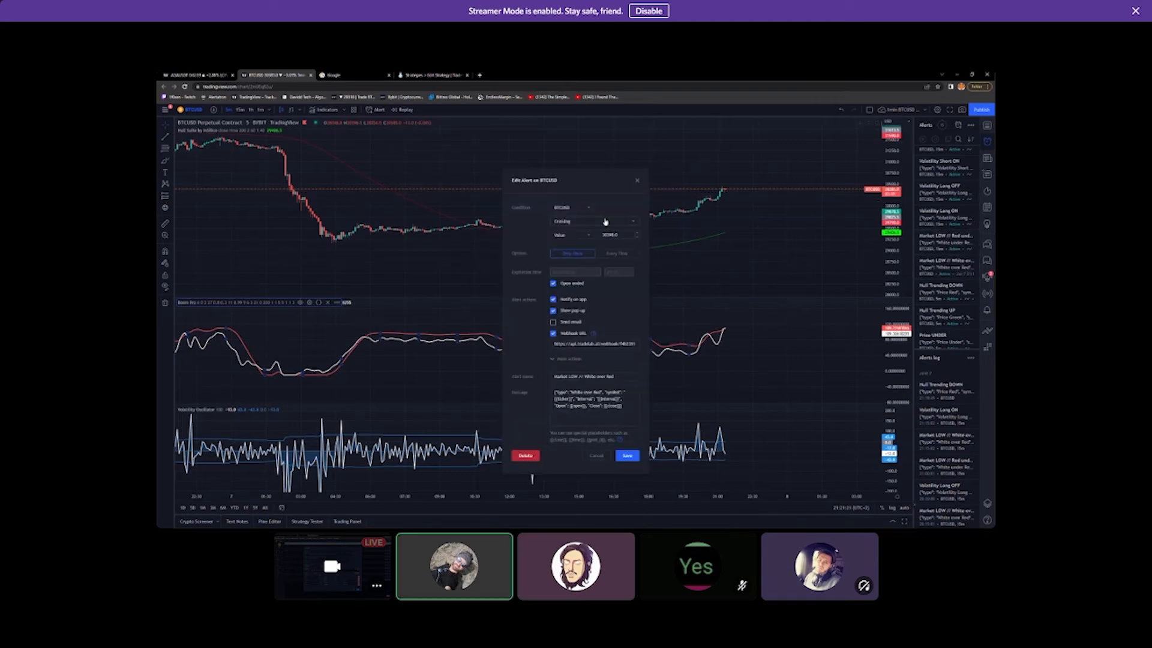
left_click(585, 208)
left_click(583, 233)
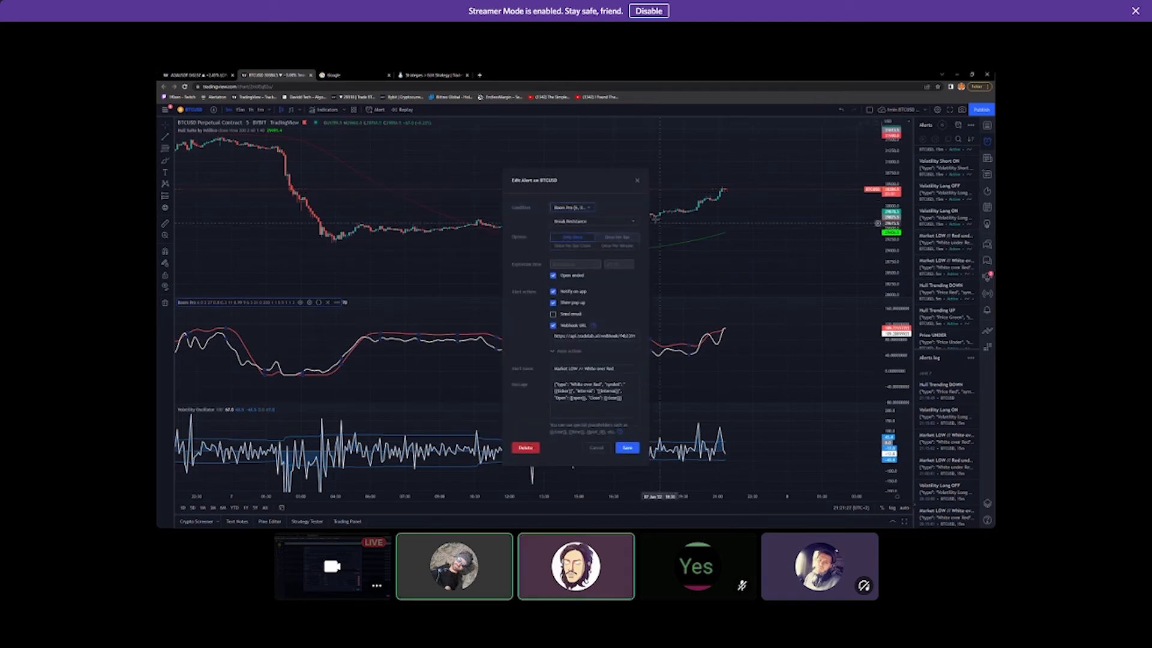
left_click(586, 233)
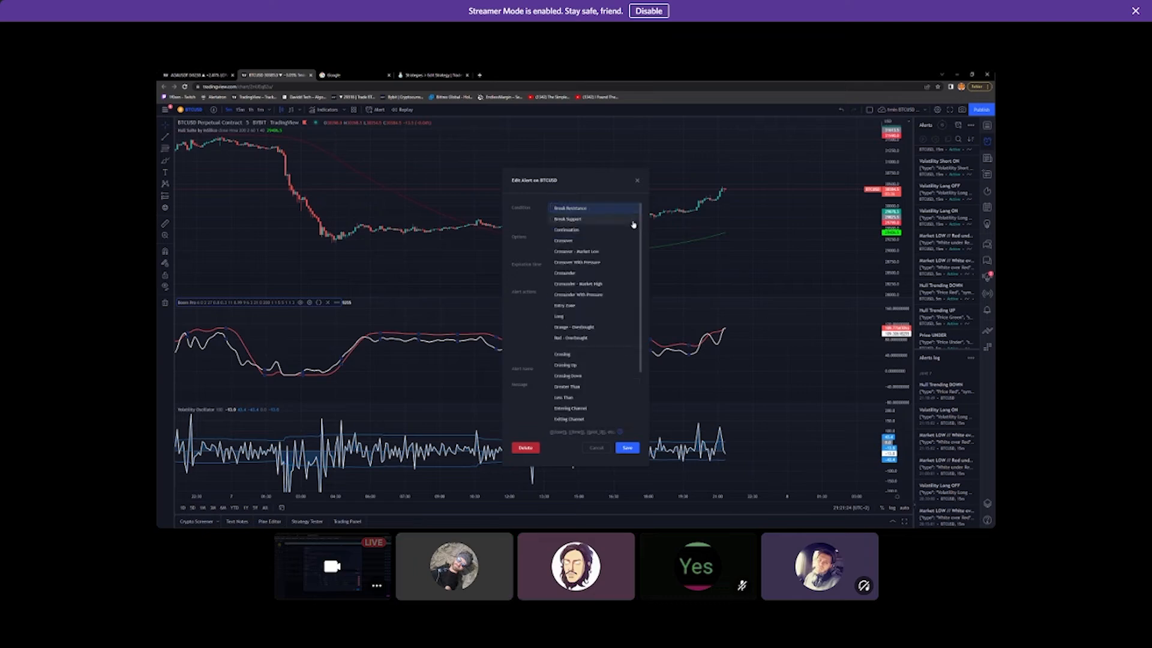
left_click(582, 241)
left_click(570, 246)
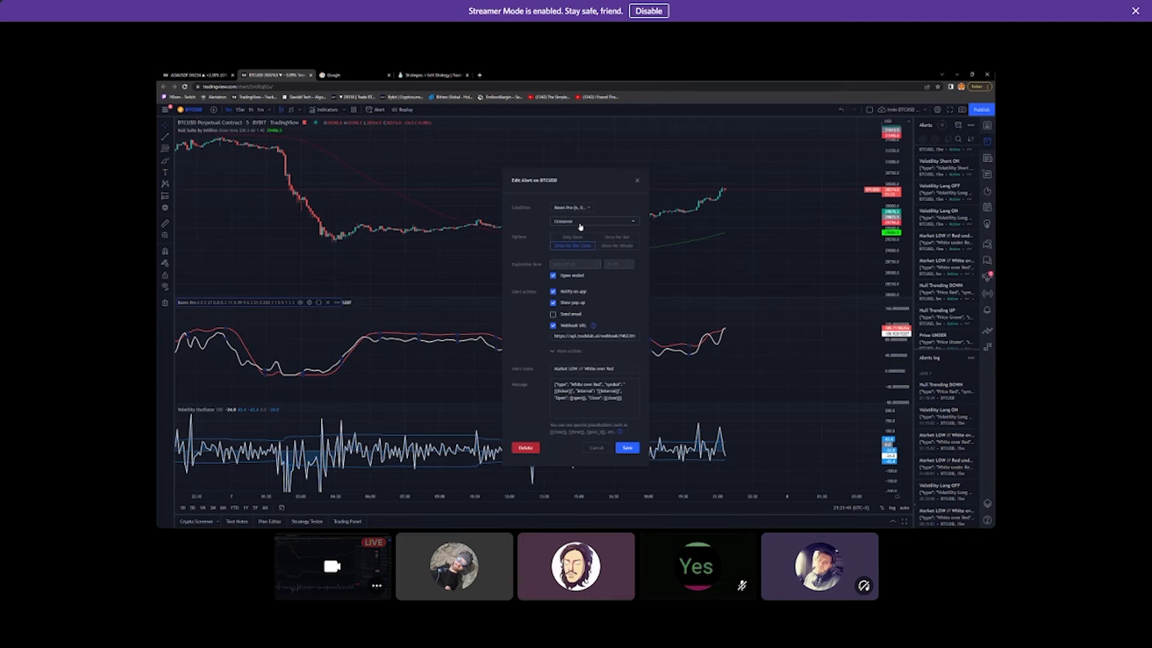
Review the Boom Pro triggers, keep Crossover, dismiss the alert notification and save the White over Red alert
left_click(633, 224)
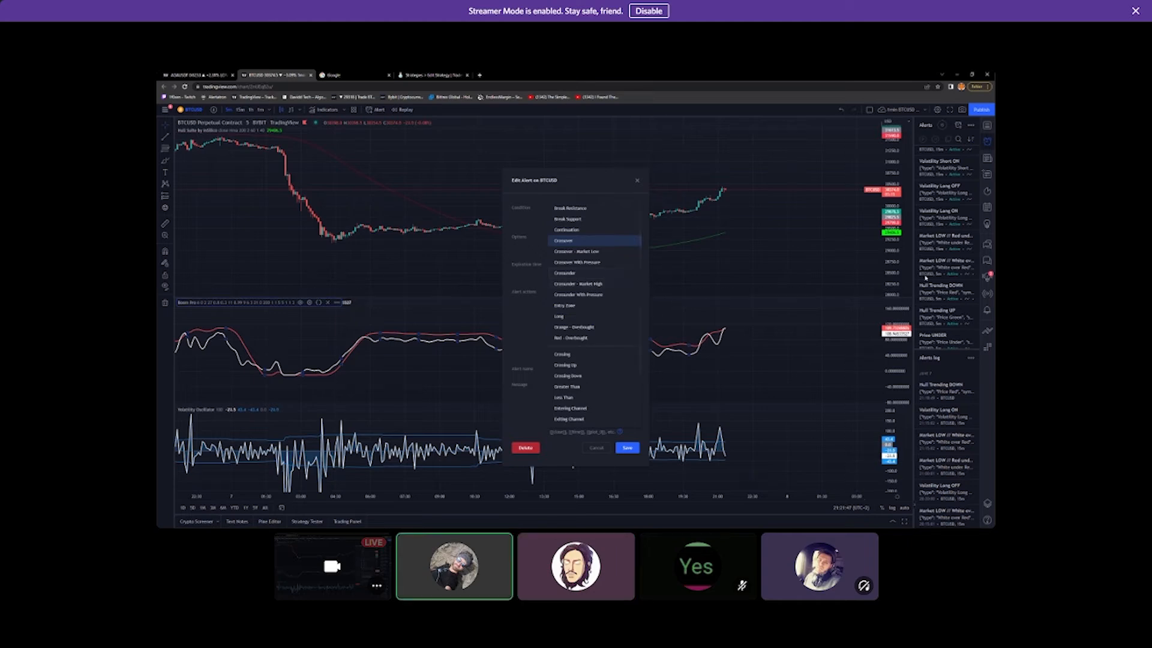
mouse_move(948, 248)
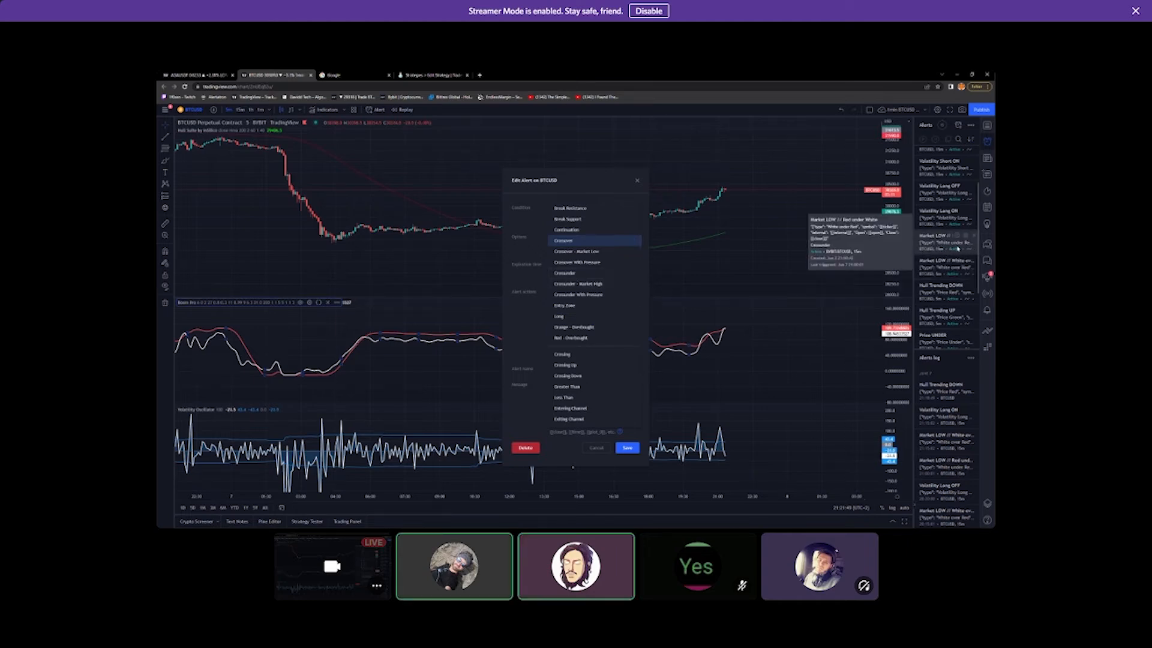
left_click(567, 241)
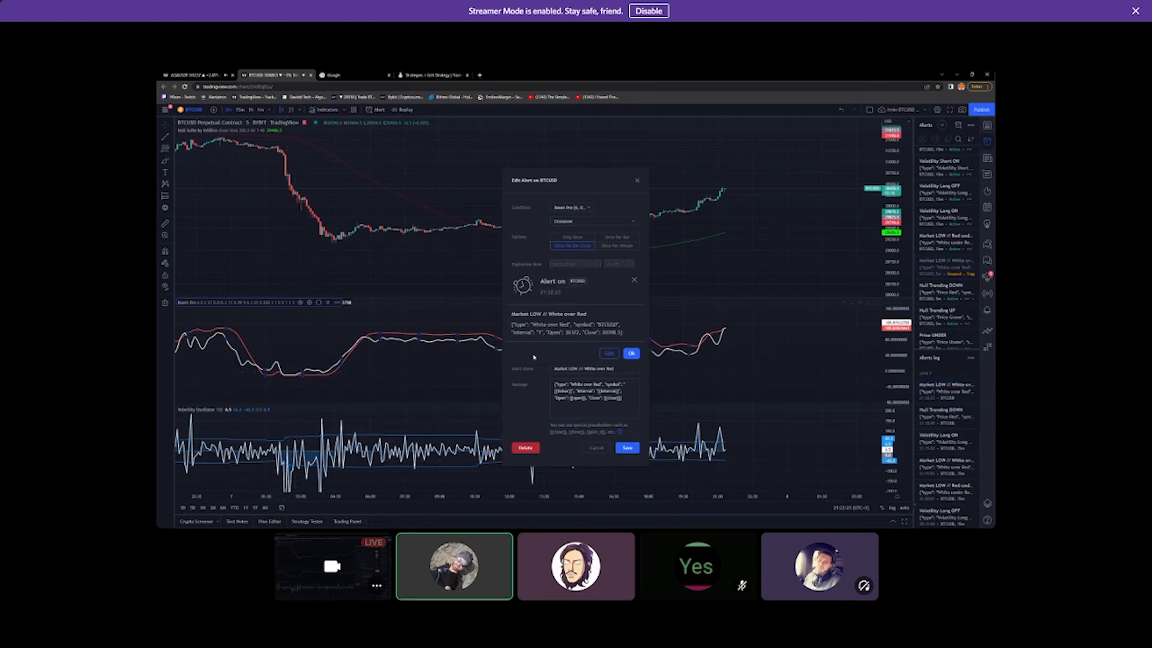
left_click(632, 352)
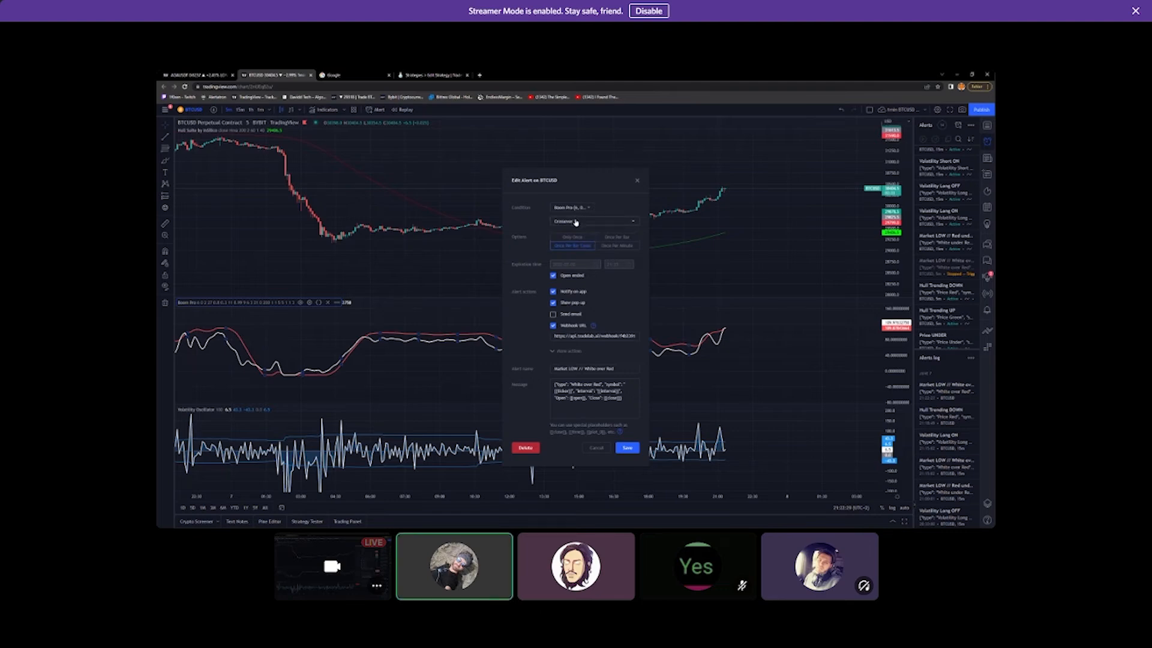
left_click(628, 448)
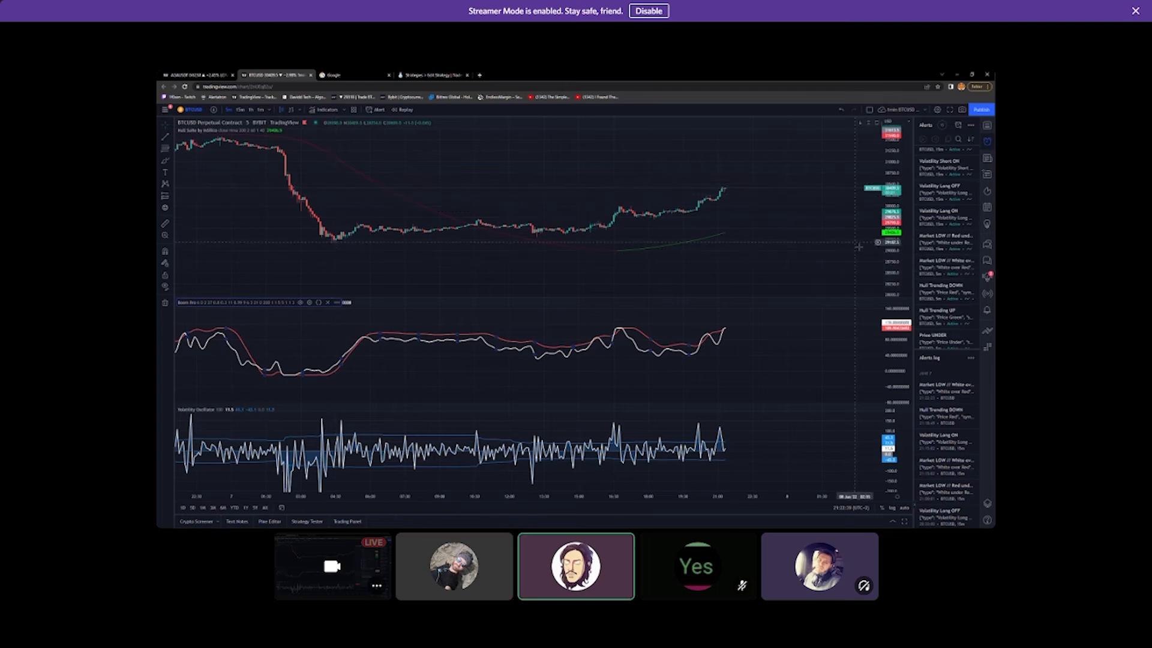
double_click(957, 270)
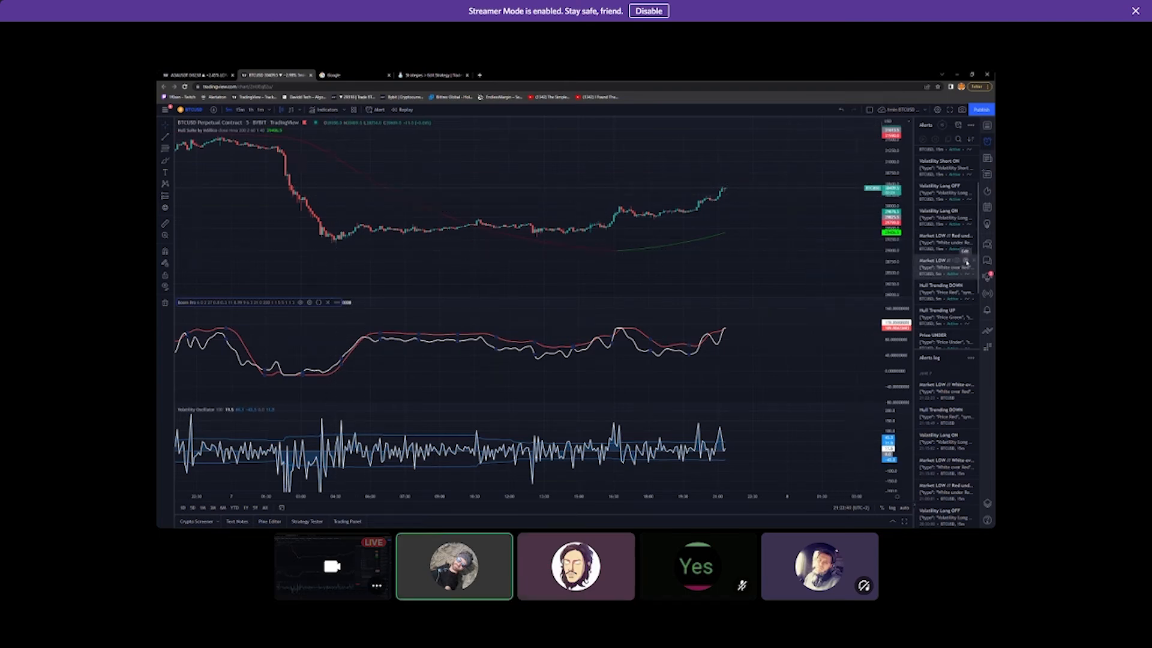
key("Escape")
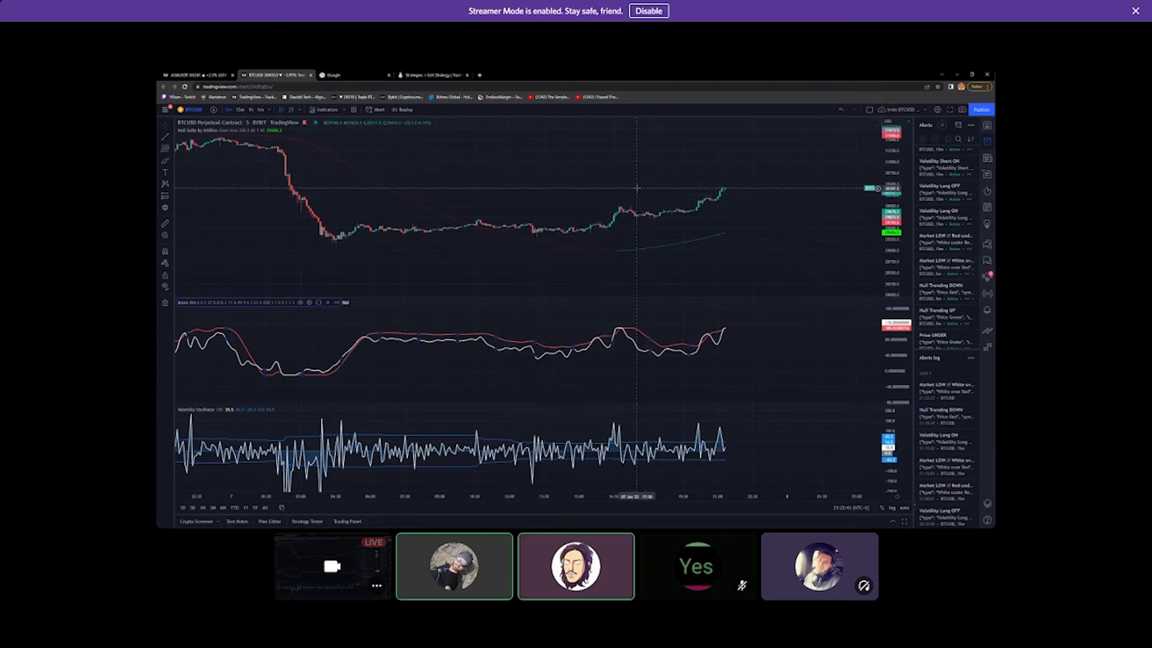
Switch to TradeLab and fill the White over Red alert's instructions with the standard text ending "Make sure you were using 5 min TF!"
left_click(420, 75)
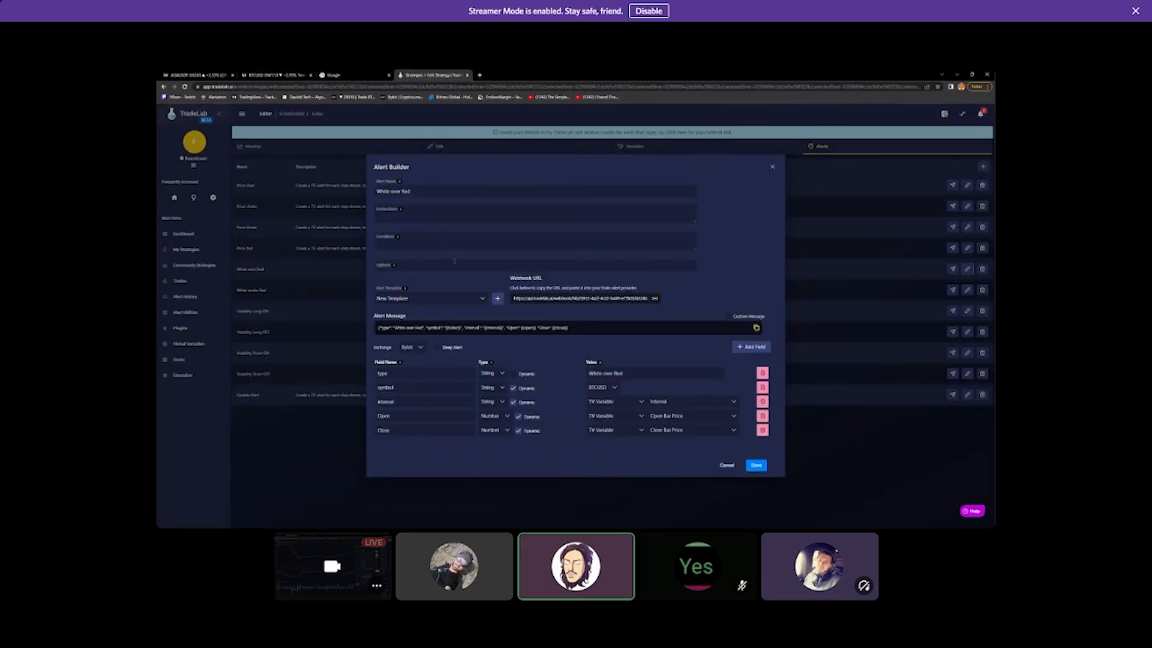
left_click(454, 215)
type("Create a TV alert for each step shown, match the settings shown here to the create alert pop up. Make sure you were using 5 min TF!")
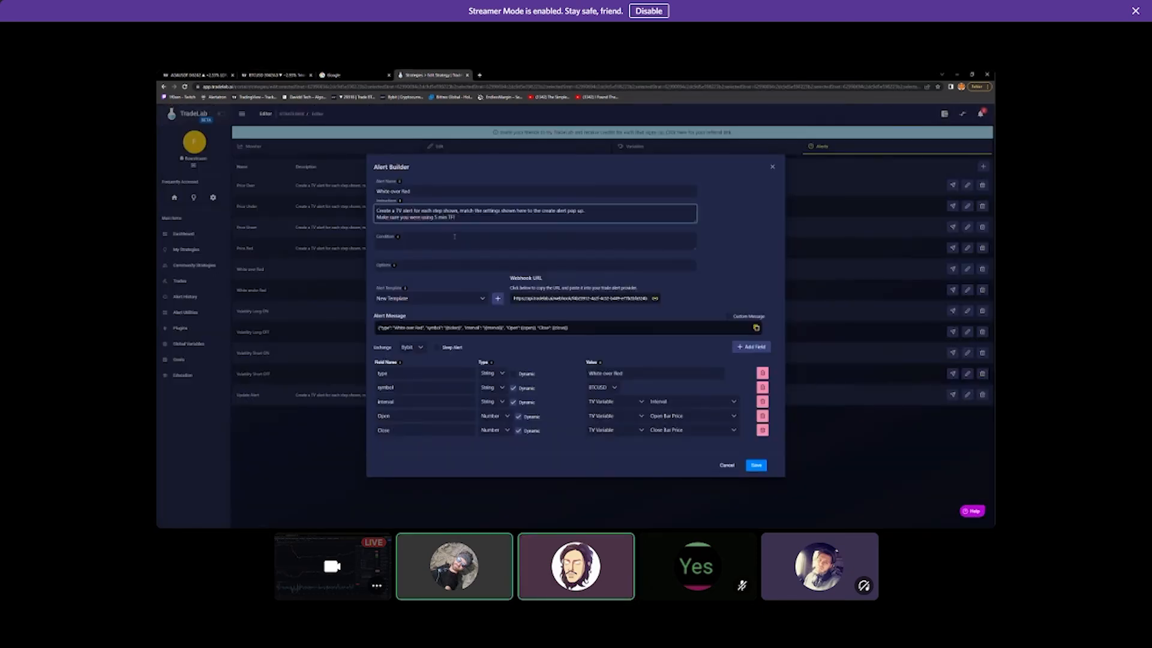
Enter "Boom hunter crossover ( white crosses red )" as the condition and "Once per par close" as the options, and save the alert
left_click(397, 247)
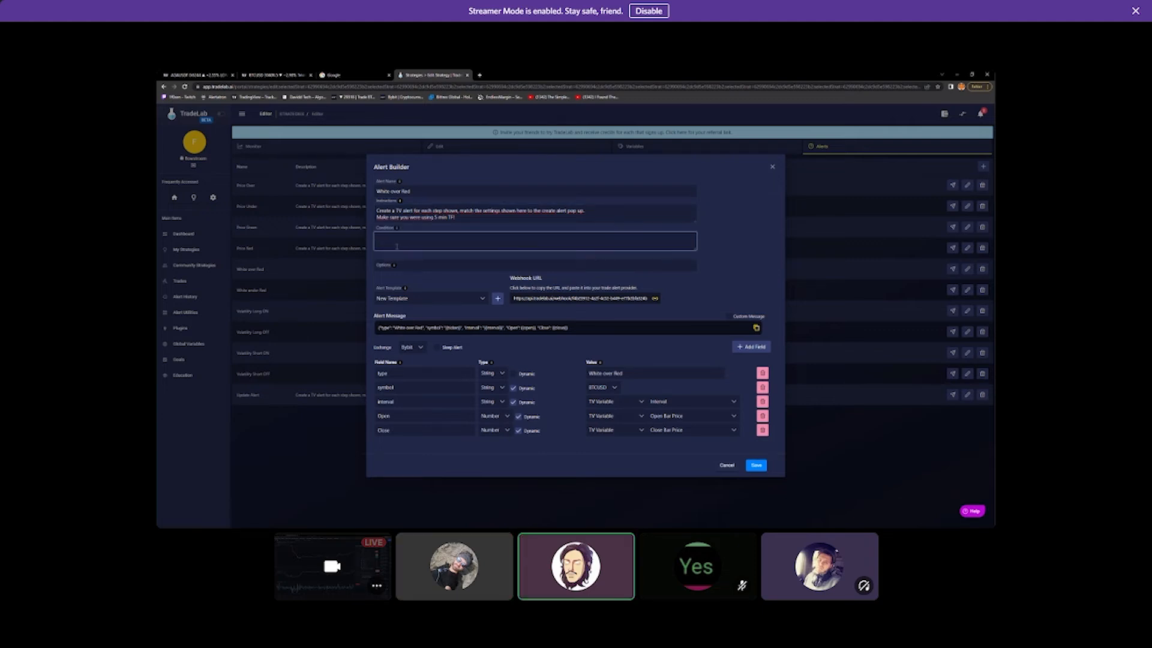
type("Boom hunter crossover ( white crosses")
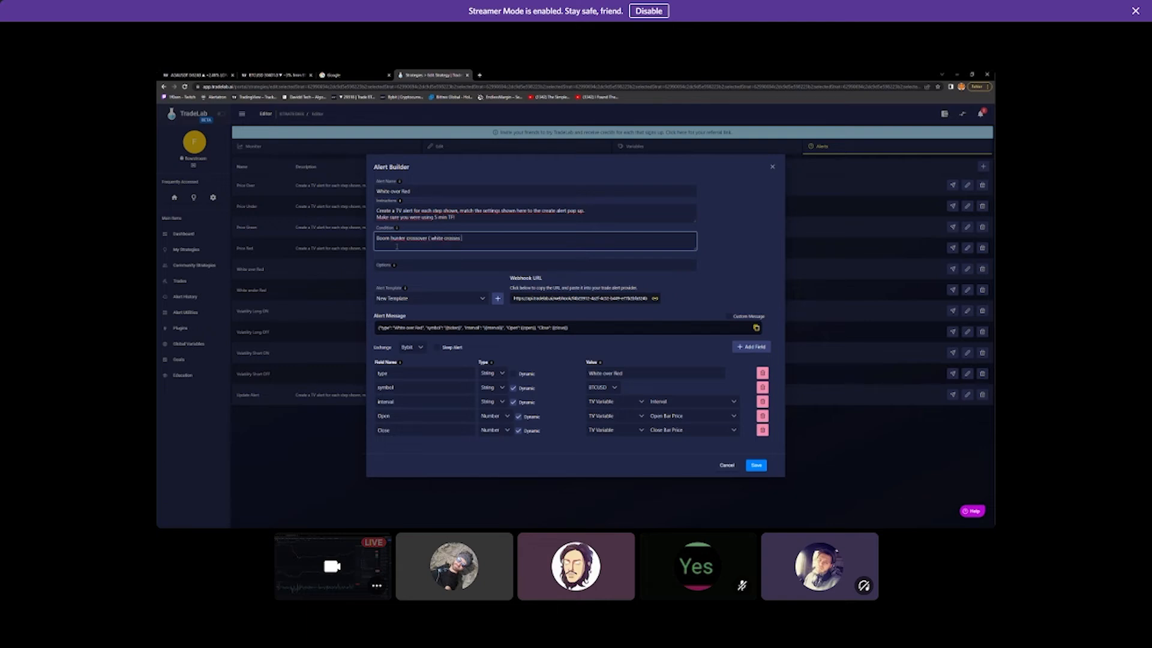
type(")")
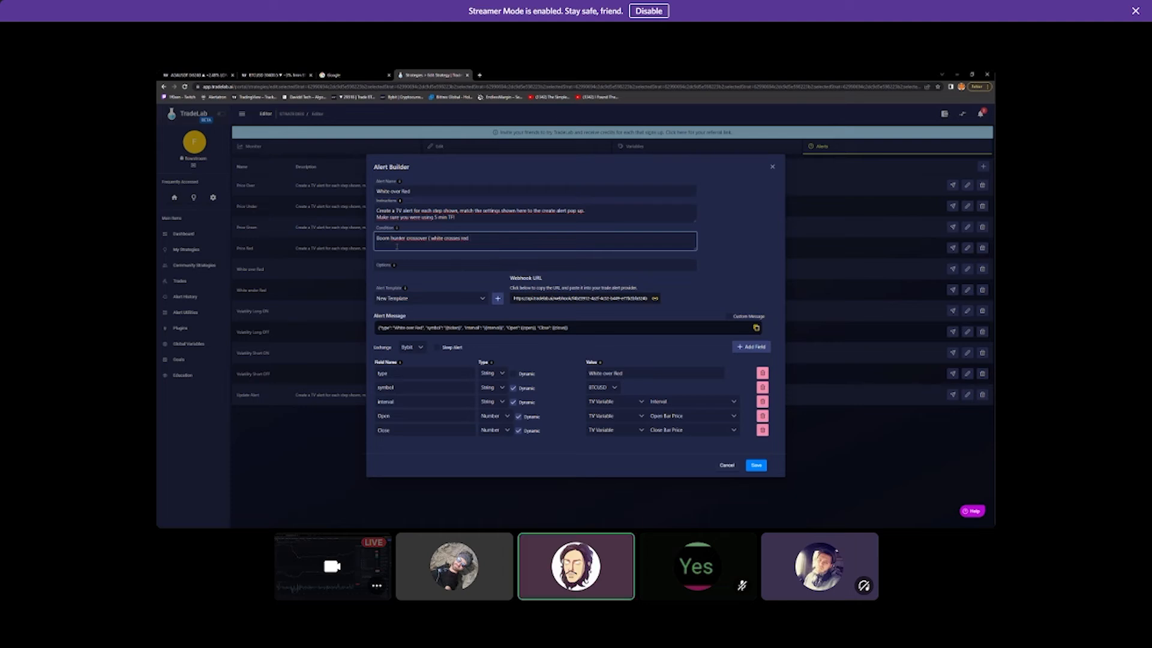
left_click(417, 266)
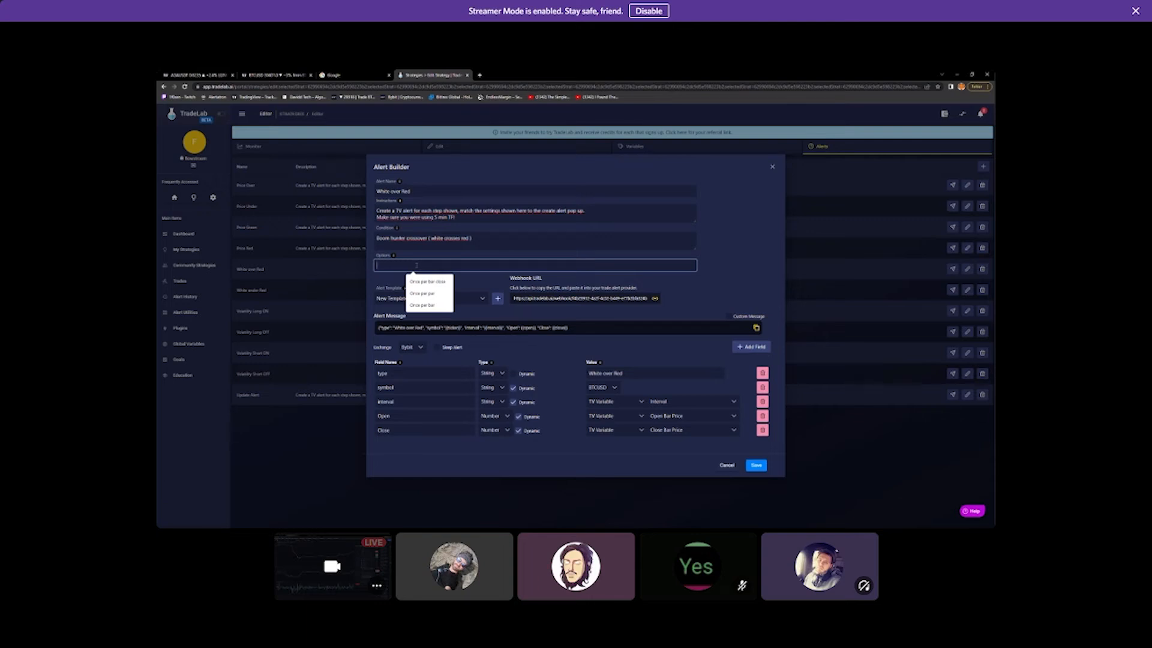
type("Once per par close")
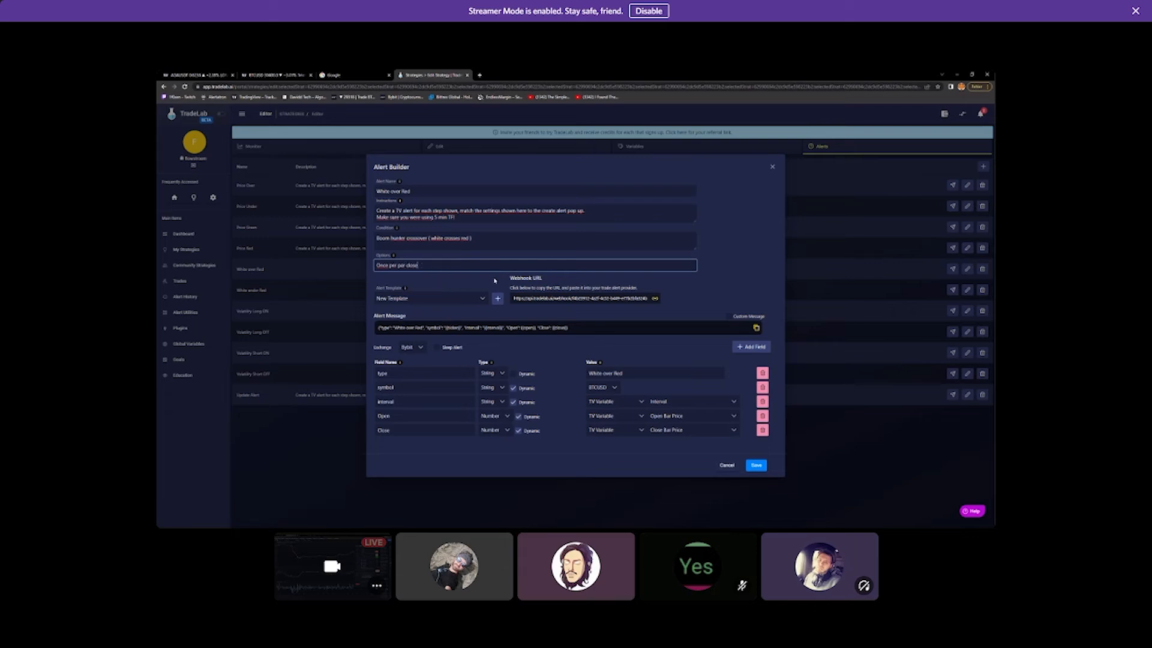
left_click(757, 466)
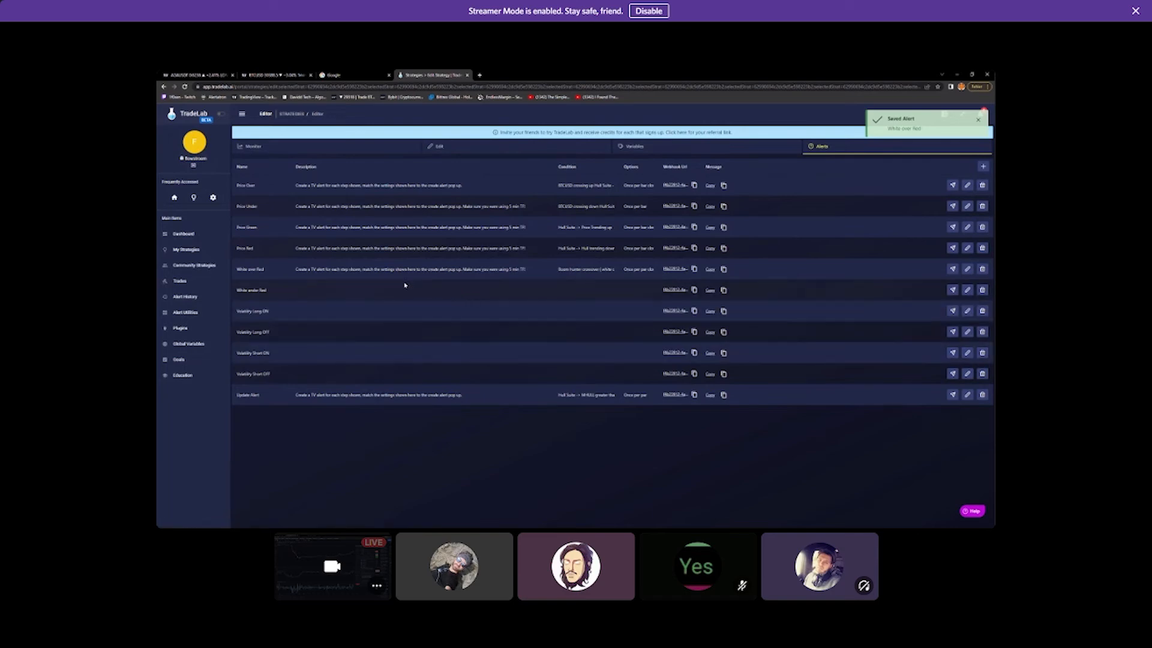
Open the White under Red alert and fill its instructions with the same standard text about using the 5 min TF
left_click(967, 291)
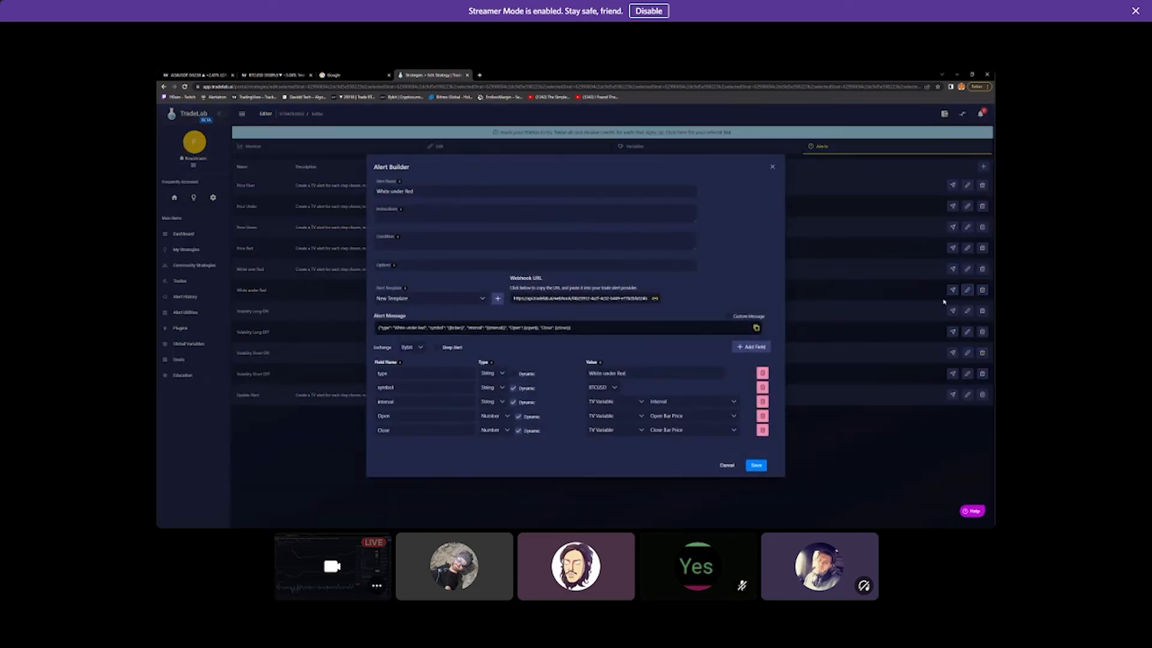
left_click(401, 216)
type("Create a TV alert for each step shown, match the settings shown here to the create alert pop up. Make sure you were using 5 min TF")
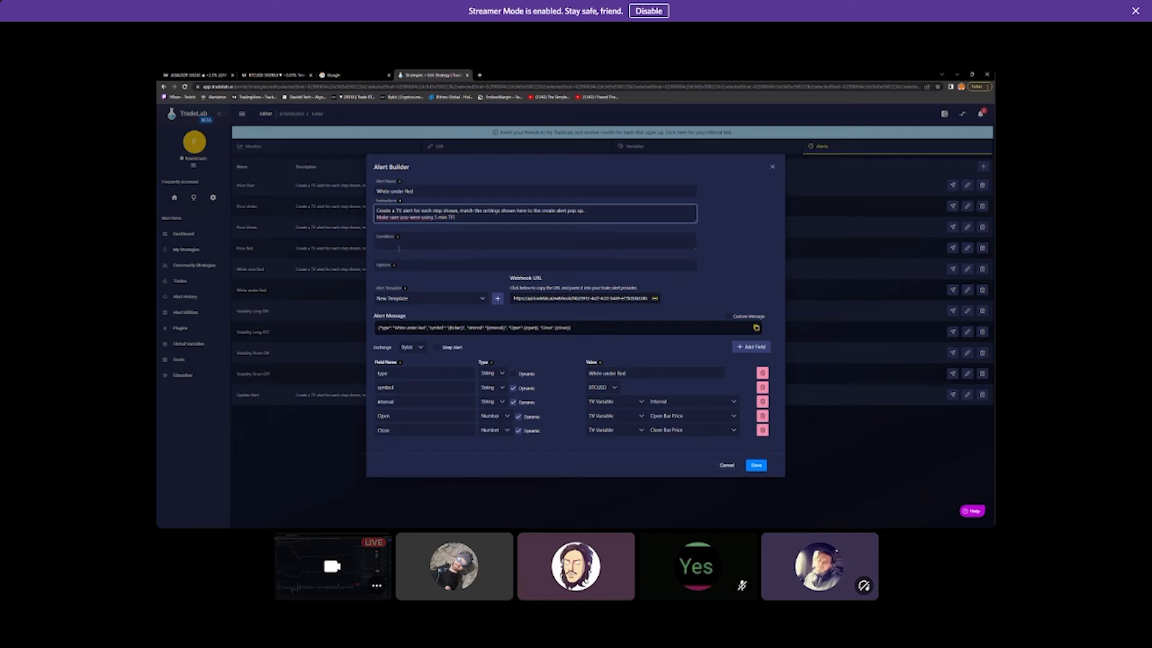
Switch to TradingView, set the condition source of the Market LOW // Red under White alert to "BTCUSD, 5" and save it
left_click(273, 75)
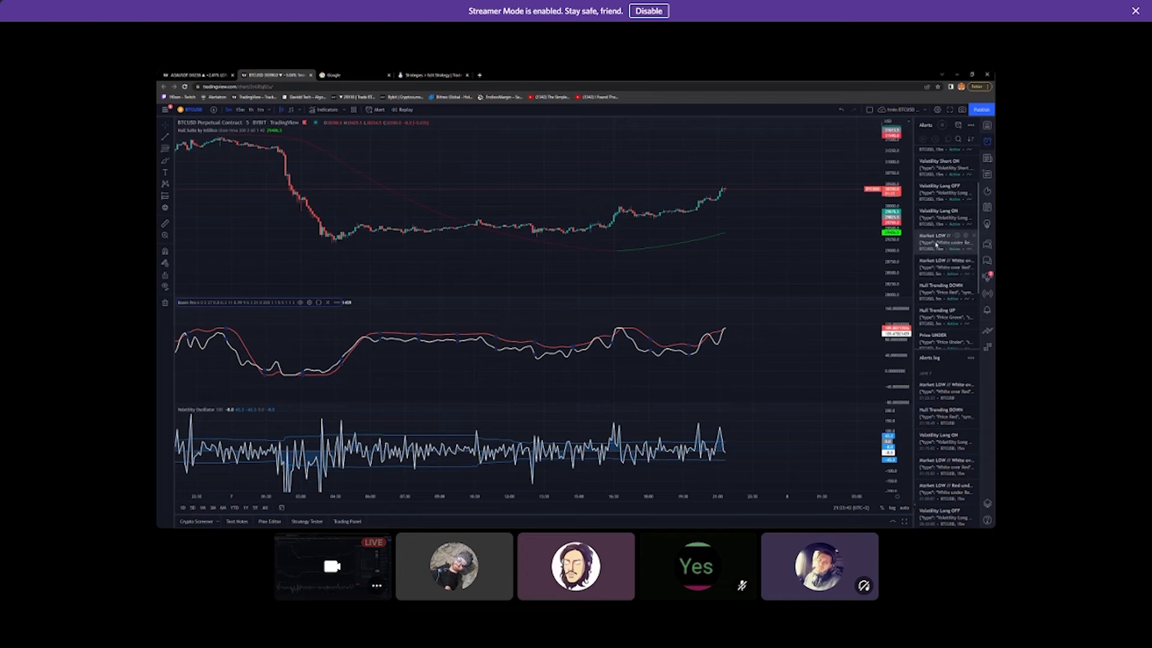
left_click(966, 237)
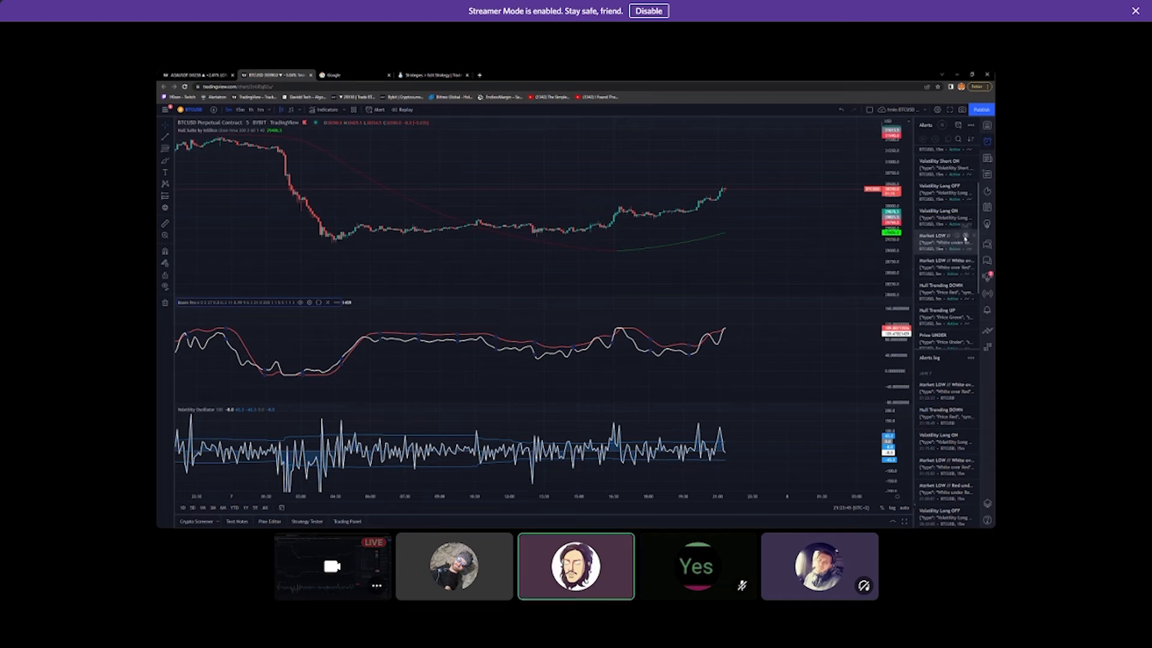
left_click(589, 218)
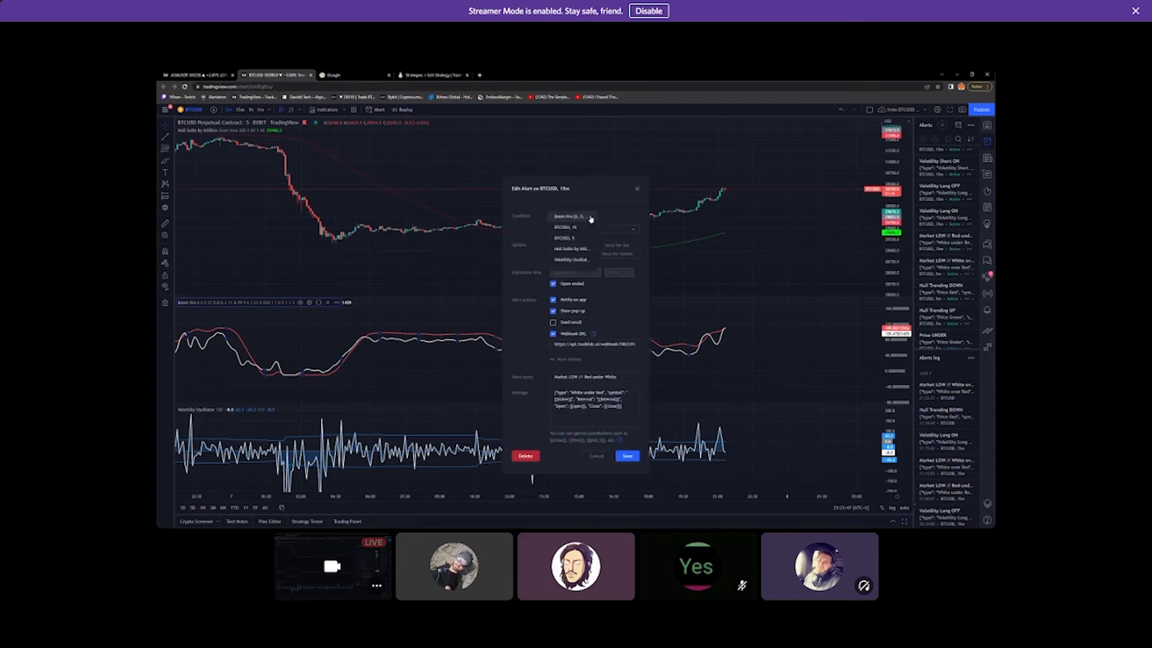
left_click(626, 216)
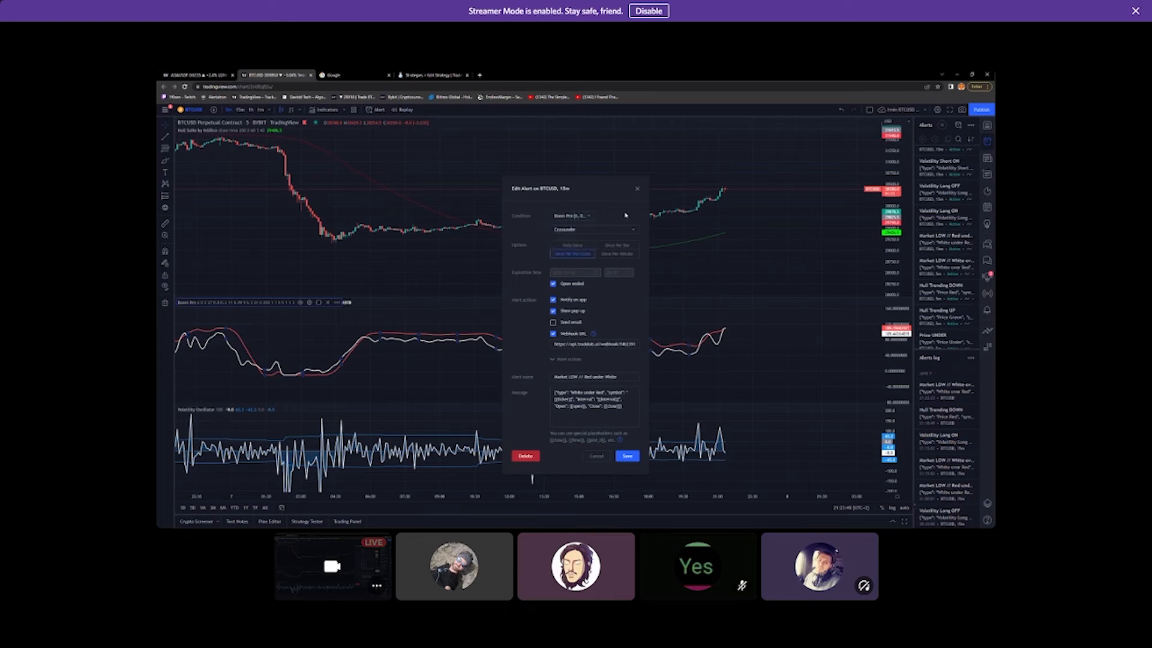
left_click(589, 219)
left_click(581, 238)
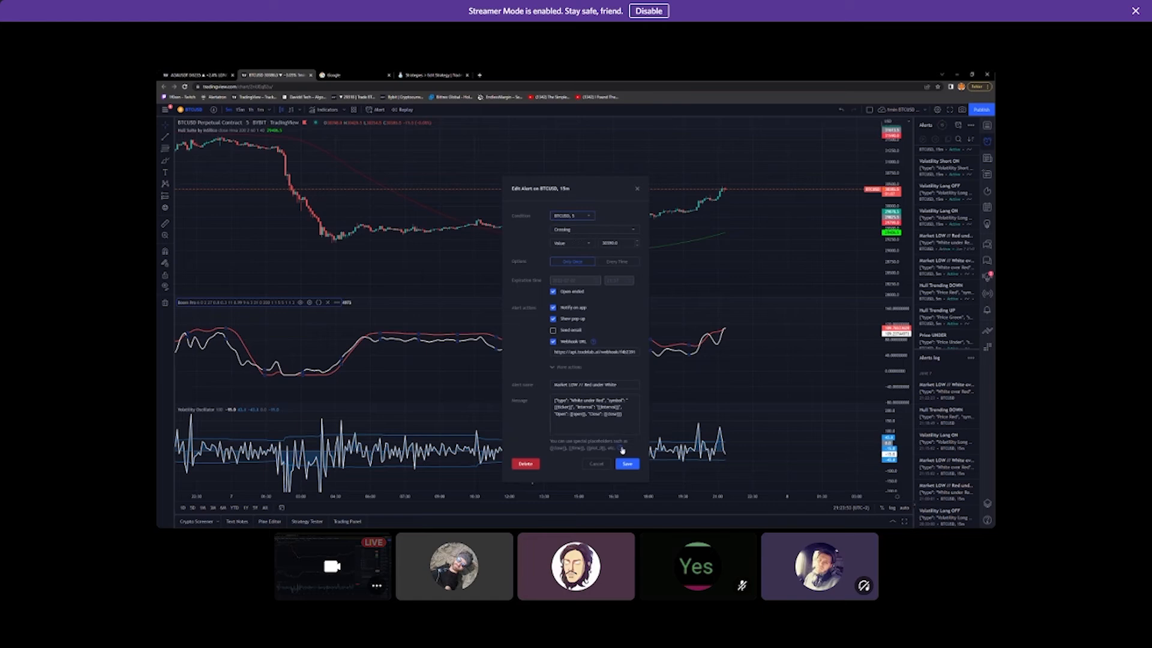
left_click(632, 464)
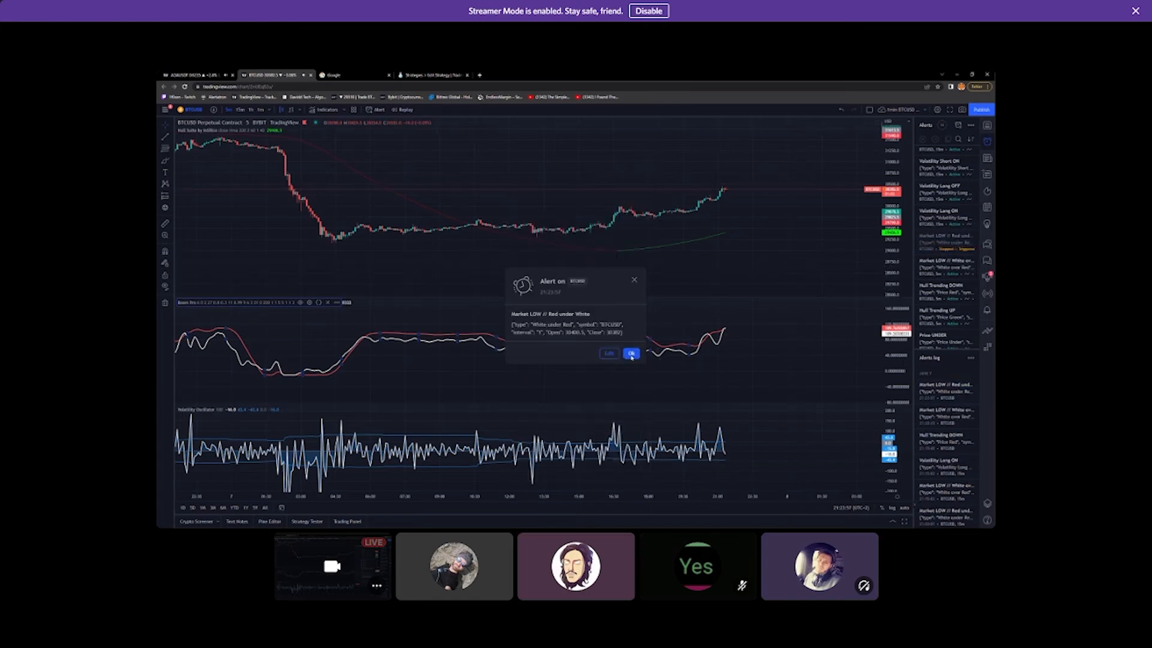
Reopen the Red under White alert, set its condition to Boom Pro with Crossunder and Once Per Bar Close, and save it
left_click(972, 233)
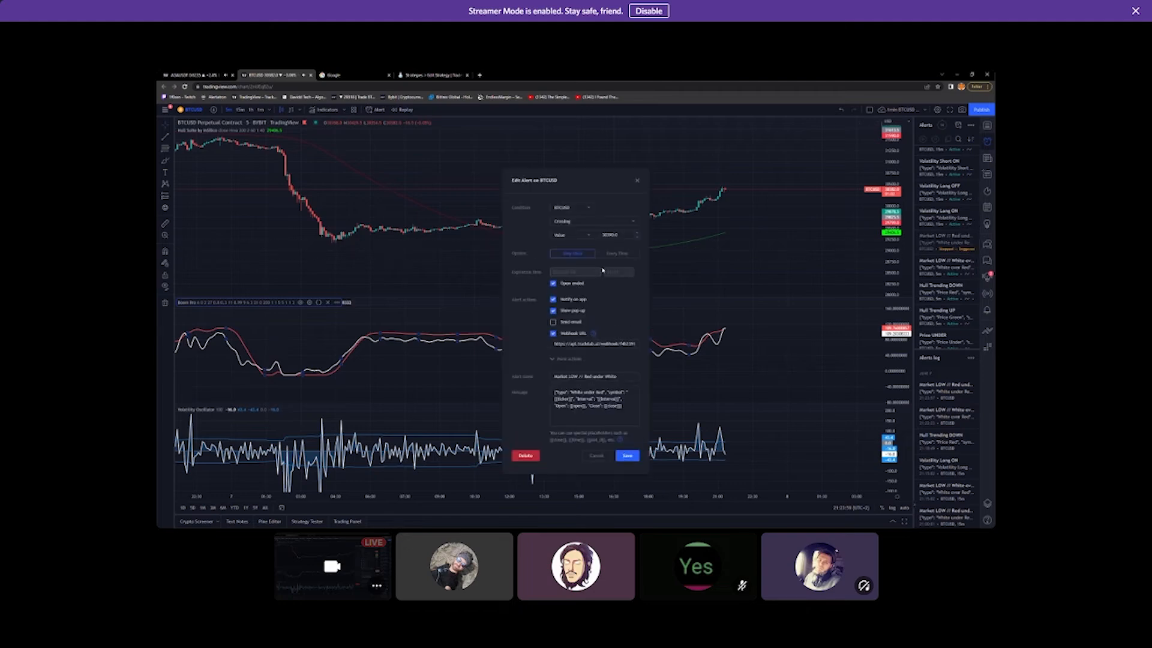
left_click(589, 206)
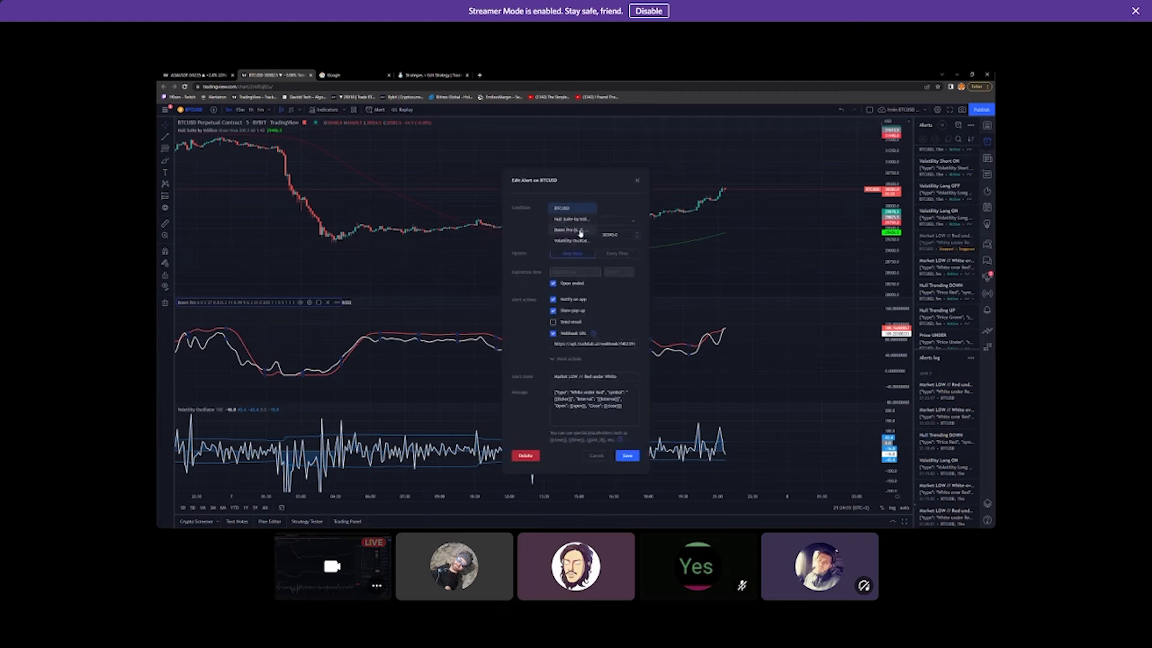
left_click(580, 233)
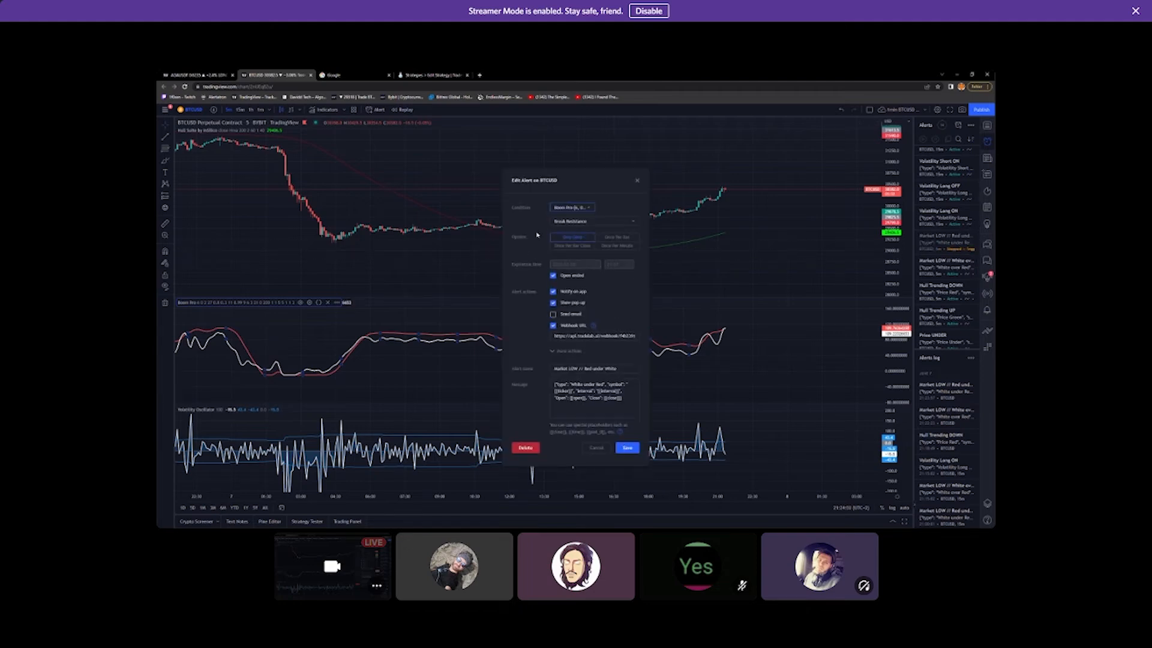
left_click(632, 223)
left_click(588, 274)
left_click(572, 246)
left_click(628, 449)
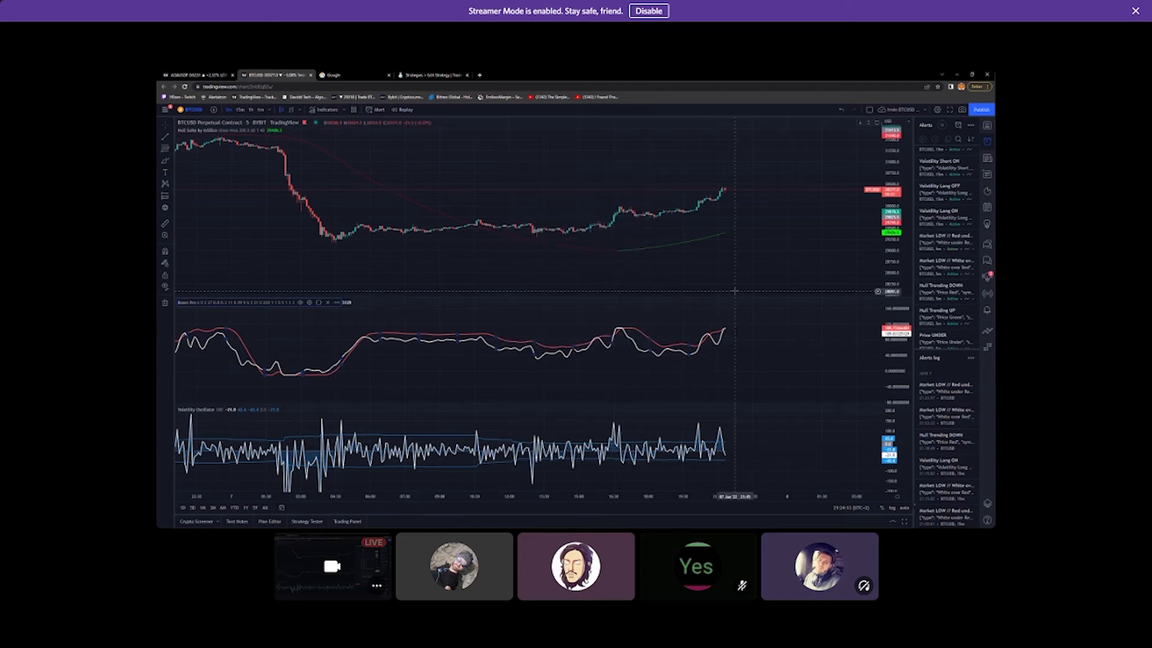
Check the timeframe, condition and options of the saved Red under White alert, leaving its settings as they are
mouse_move(955, 248)
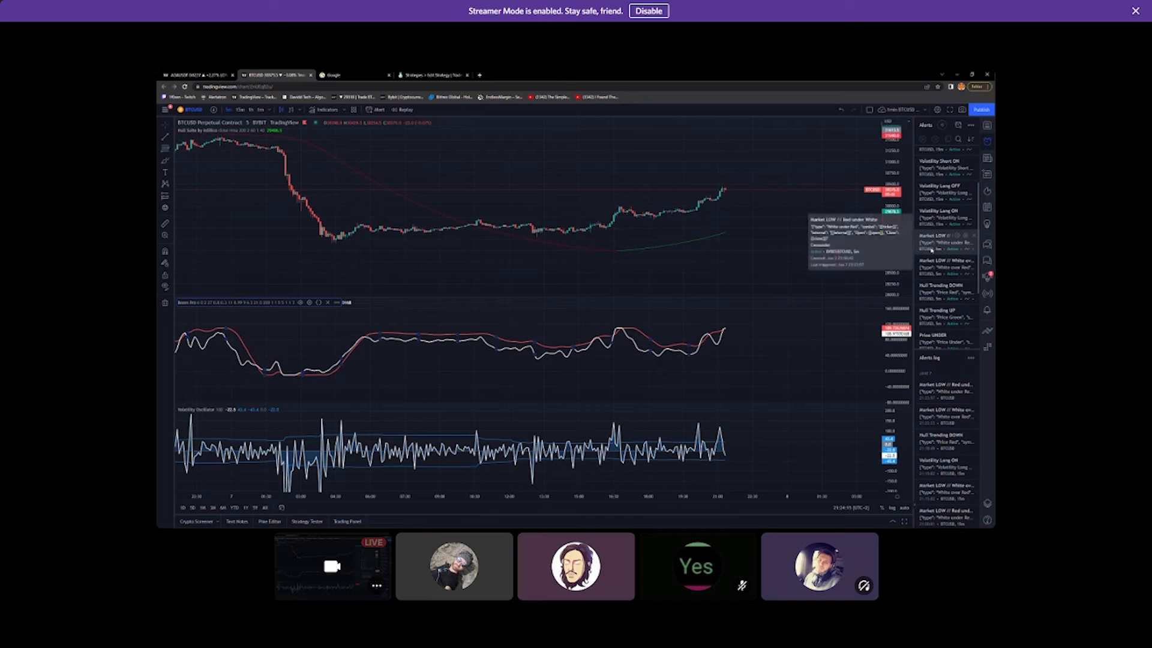
left_click(965, 236)
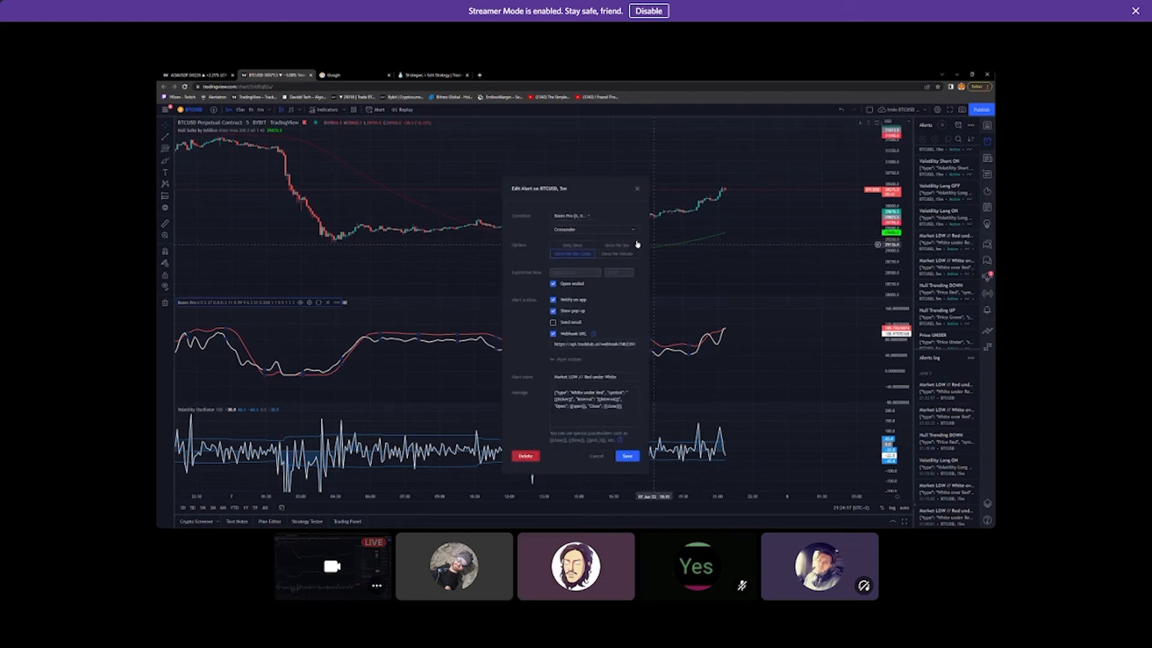
left_click(638, 188)
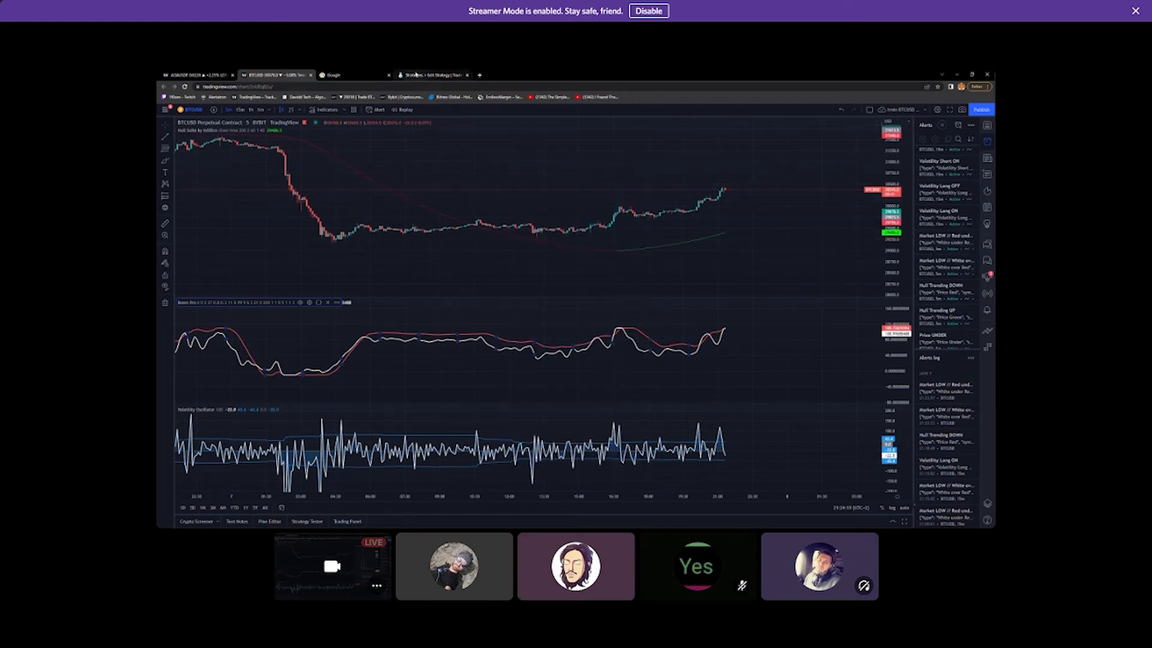
In TradeLab, enter "Boom hunter crossunder ( white crossunder red )" as White under Red's condition and "Once per bar close" as its options, and save it
left_click(433, 75)
left_click(408, 244)
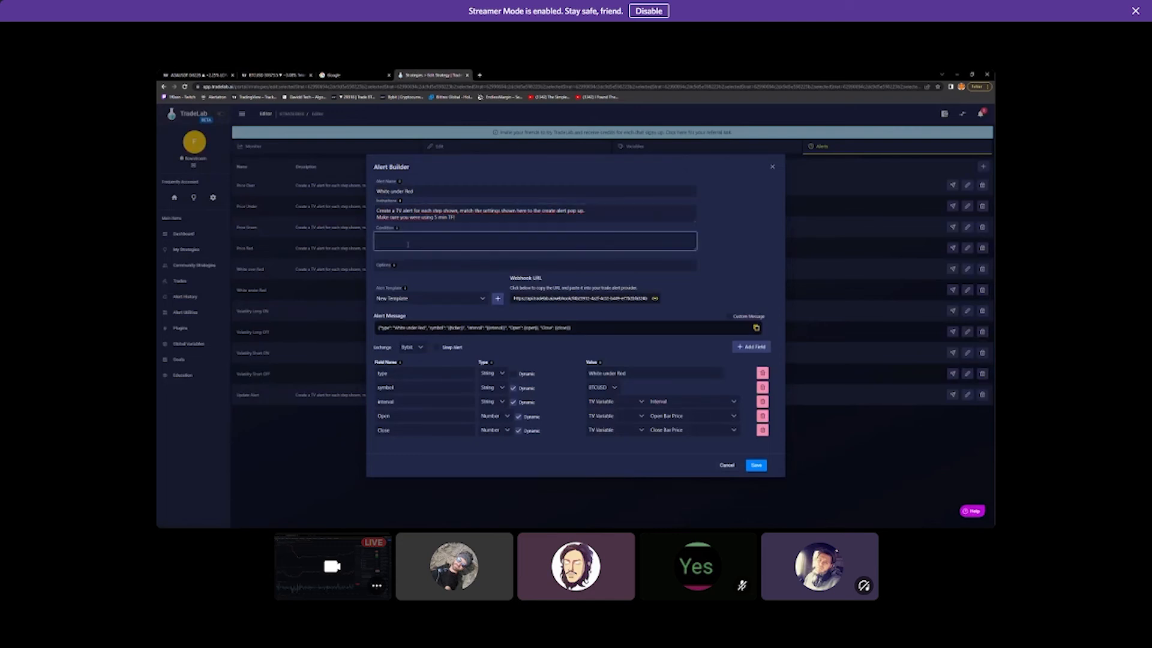
type("Boom hunter")
type("crossunder ( white co")
type("ossunder red")
left_click(405, 271)
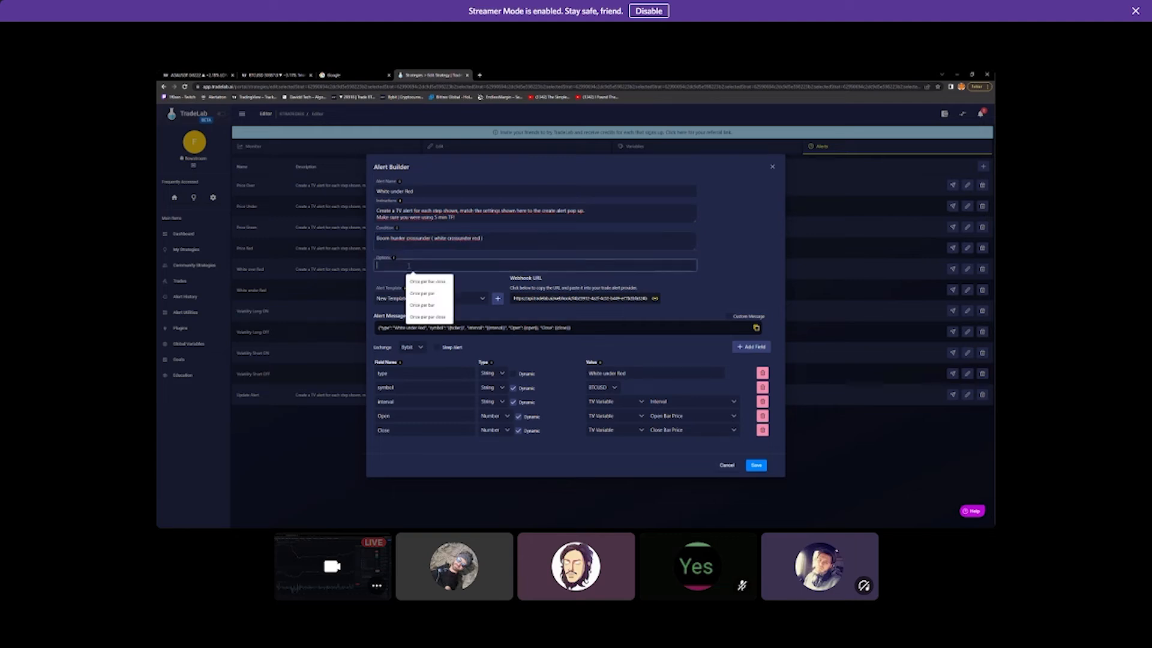
type("Once per ")
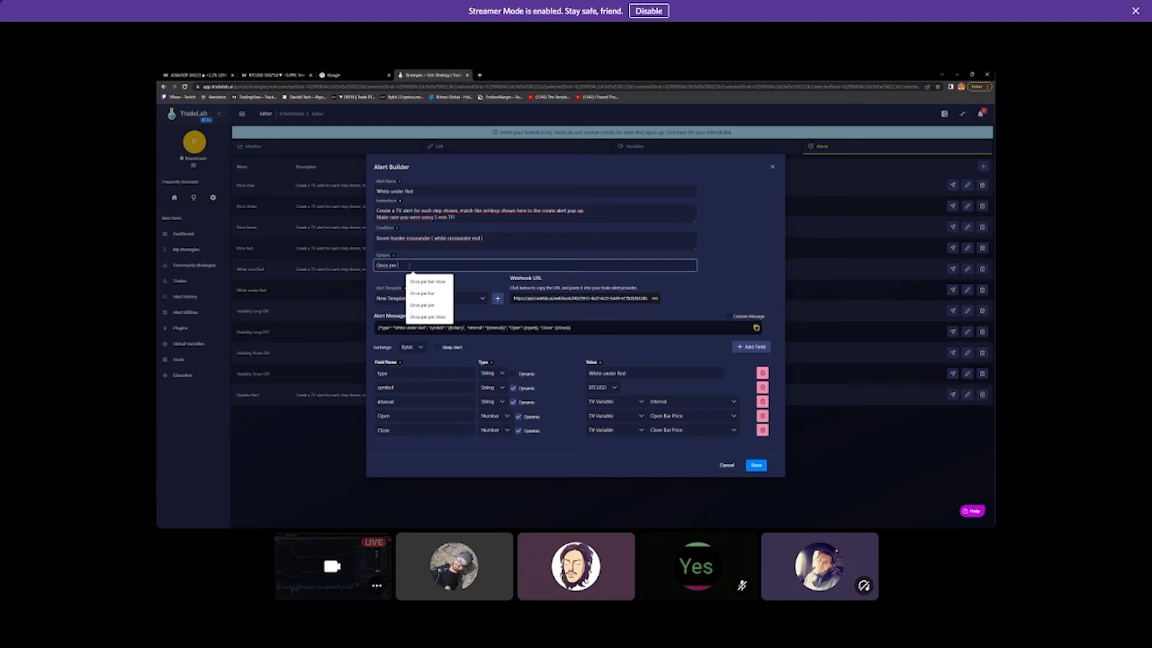
type("bar close")
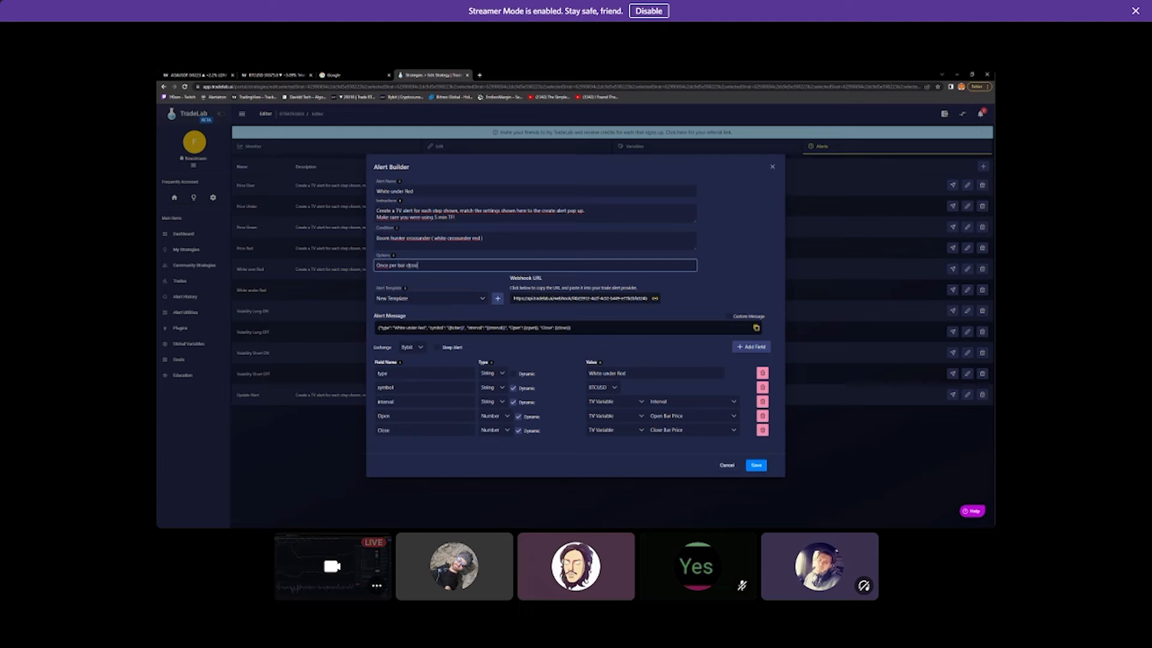
left_click(457, 281)
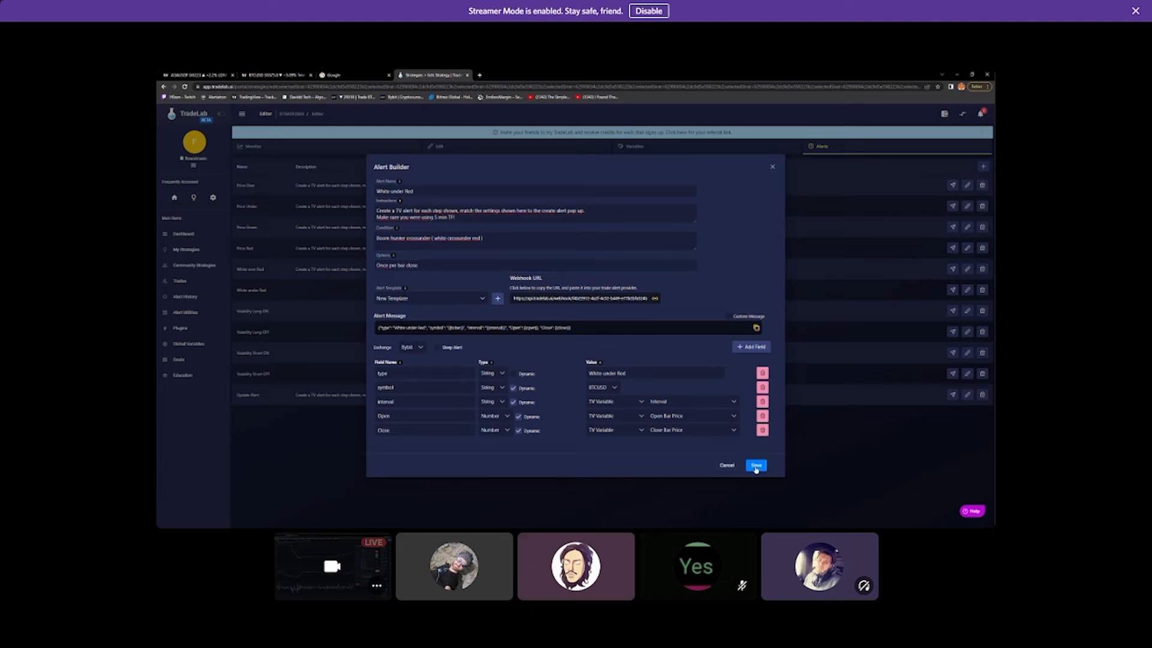
left_click(756, 467)
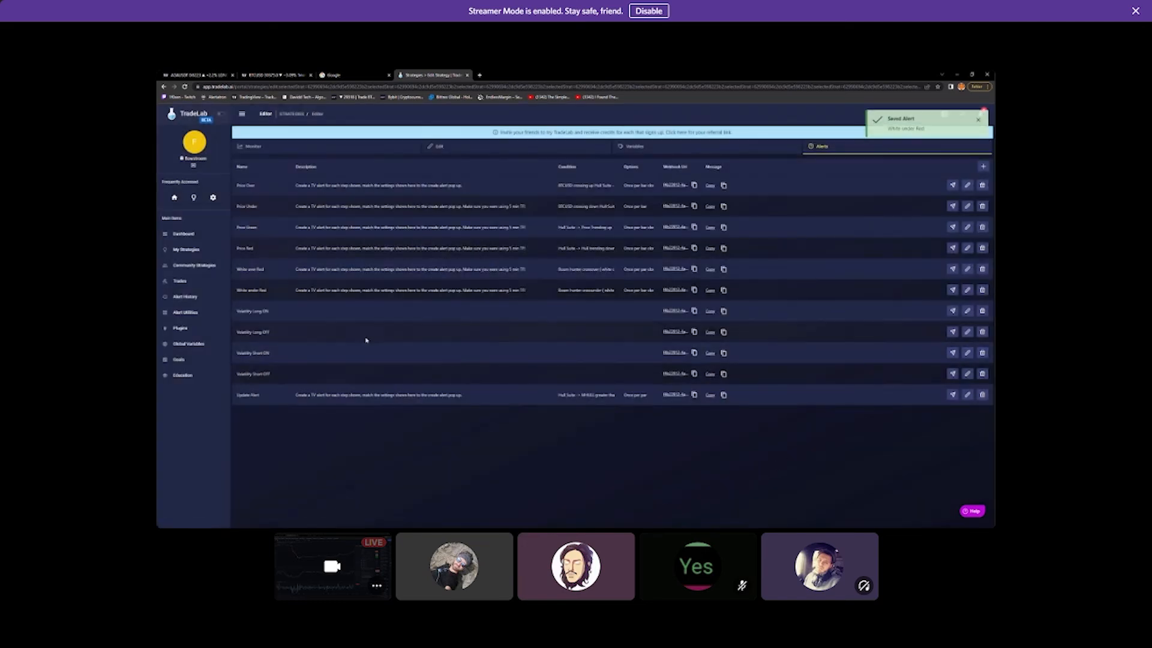
Open the Volatility Long ON alert and fill its instructions with the standard text ending "Make sure you were using 5 min TF!"
left_click(967, 311)
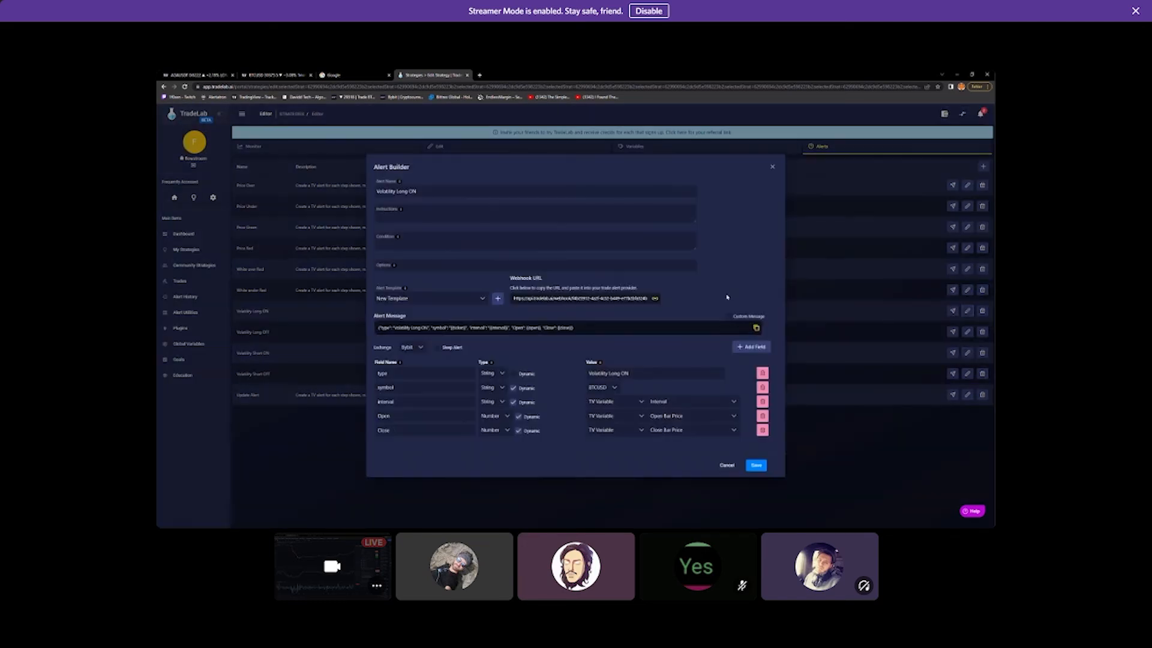
left_click(401, 222)
type("Create a TV alert for each step shown, match the settings shown here to the create alert pop up. Make sure you were using 5 min TF")
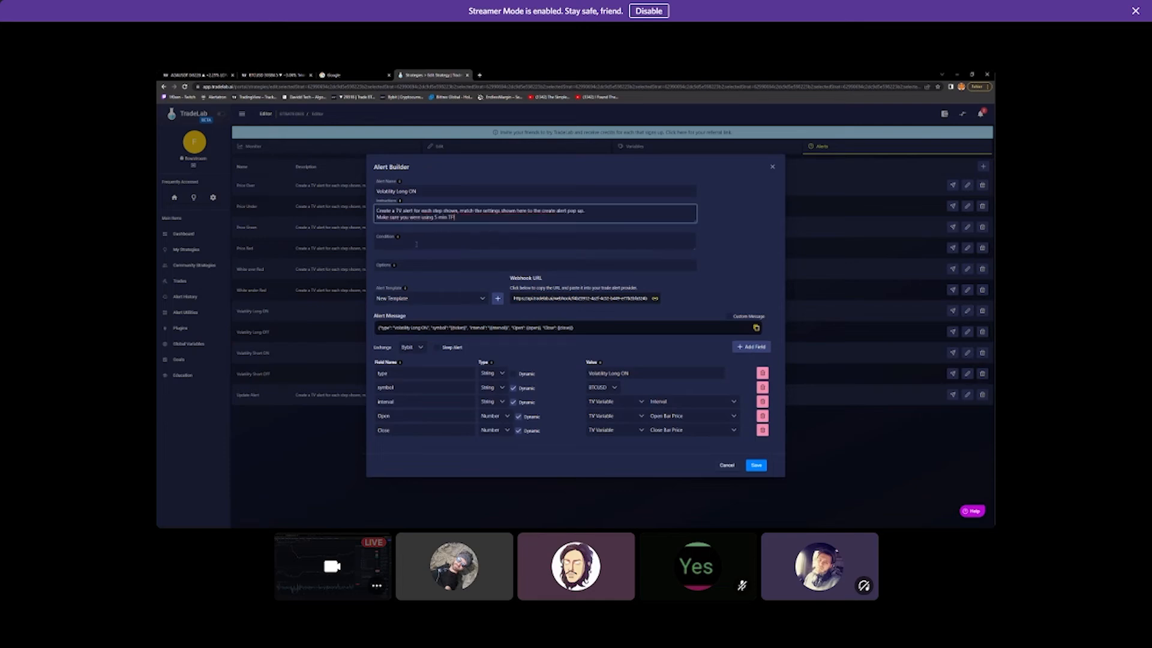
left_click(416, 244)
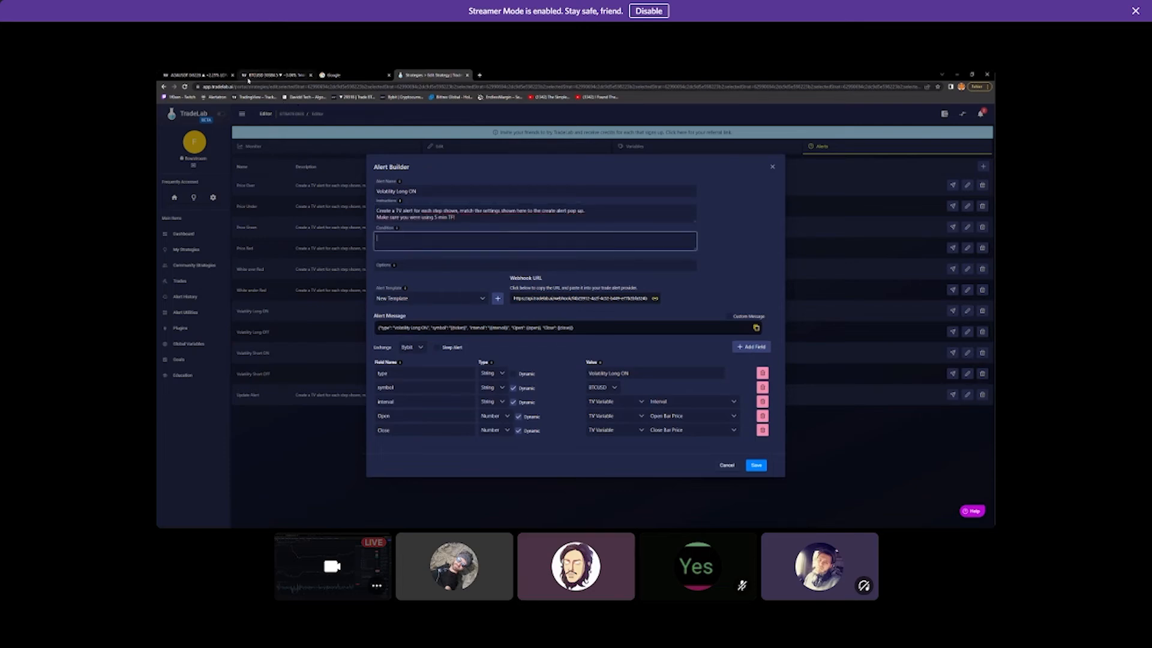
Switch to TradingView, set the condition source of the Volatility Long ON alert to "BTCUSD, 5" and save it
left_click(249, 78)
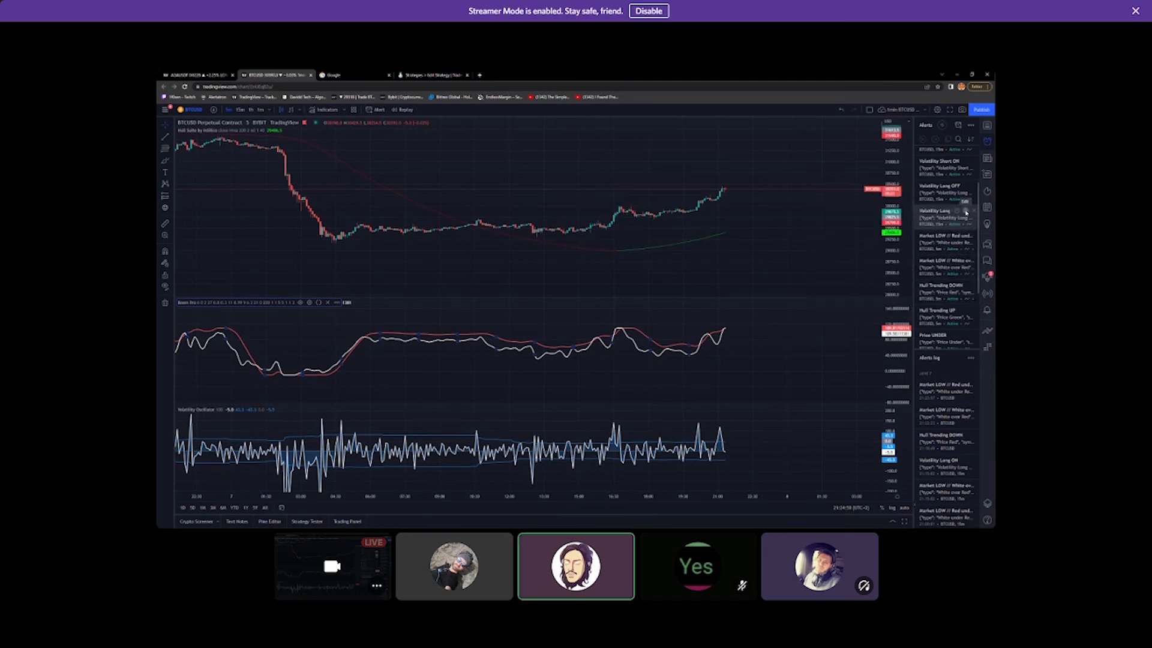
left_click(966, 213)
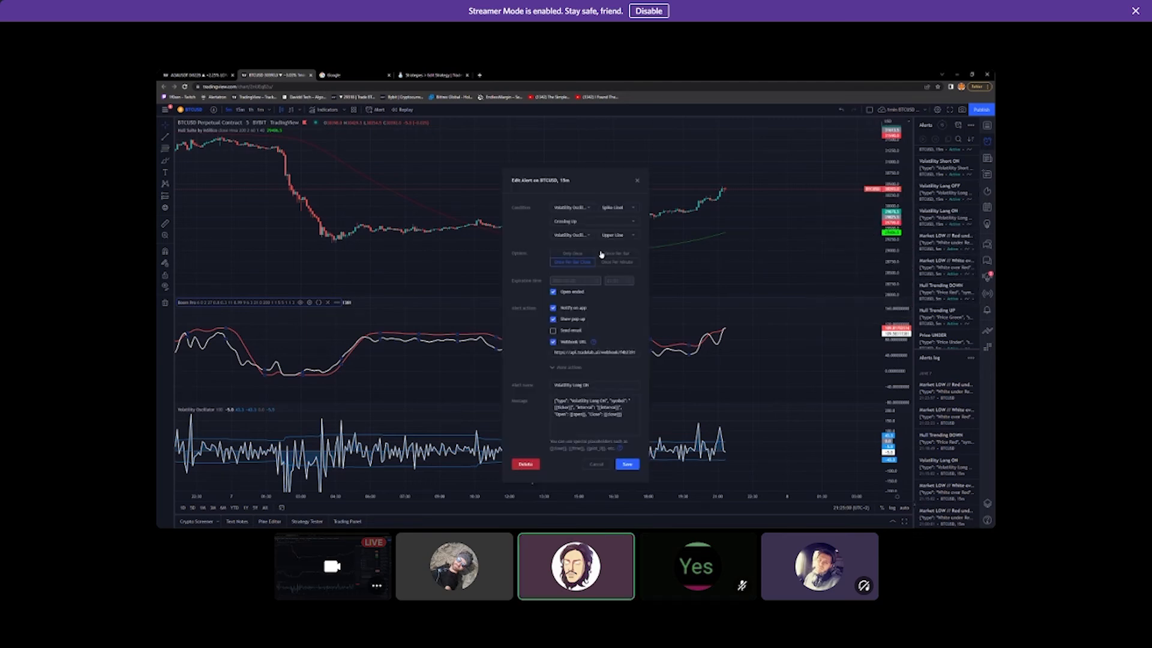
left_click(589, 208)
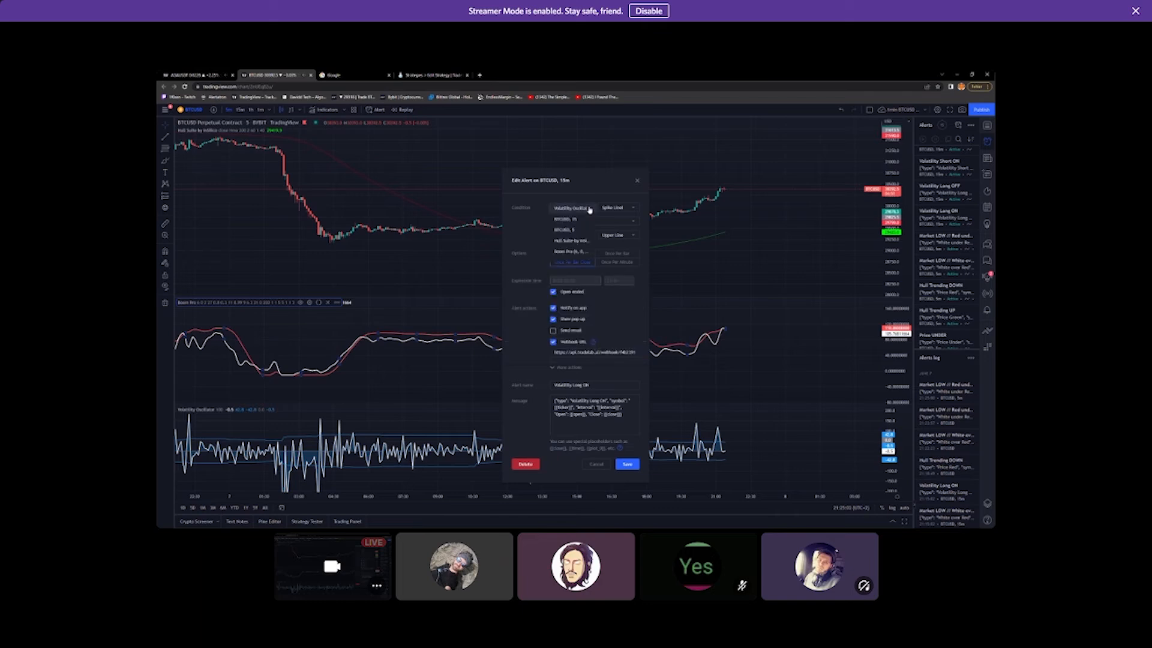
left_click(579, 225)
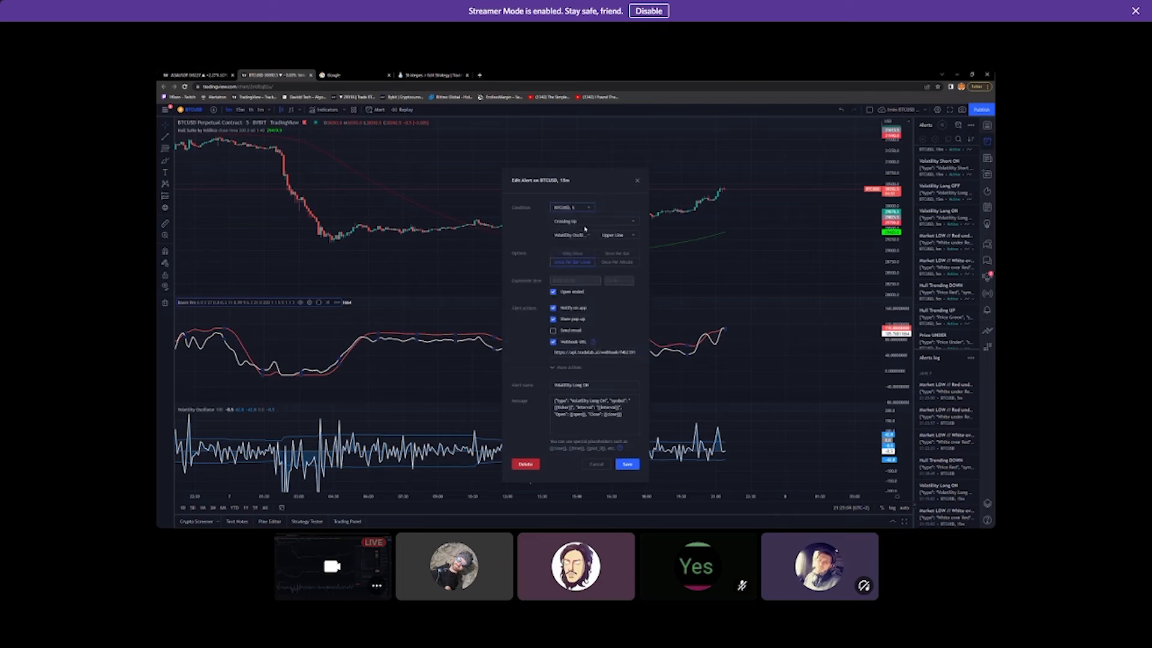
left_click(628, 464)
left_click(632, 353)
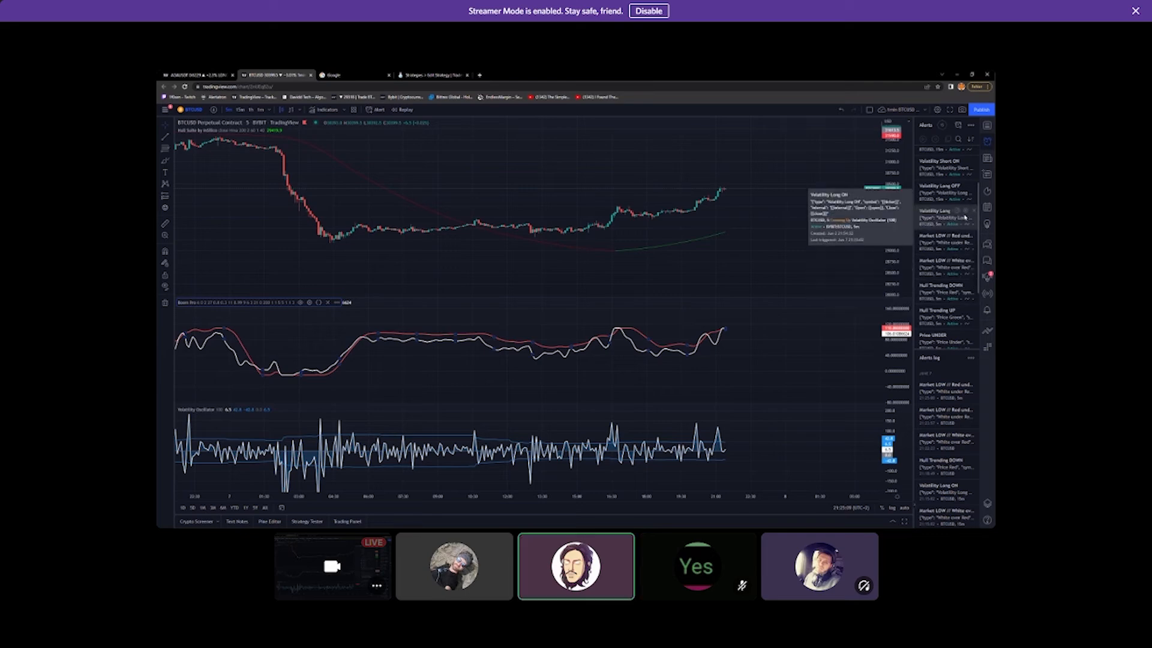
Reopen the Volatility Long ON alert, set its condition source back to Volatility Oscillator with Spike Linel, and save it
left_click(966, 212)
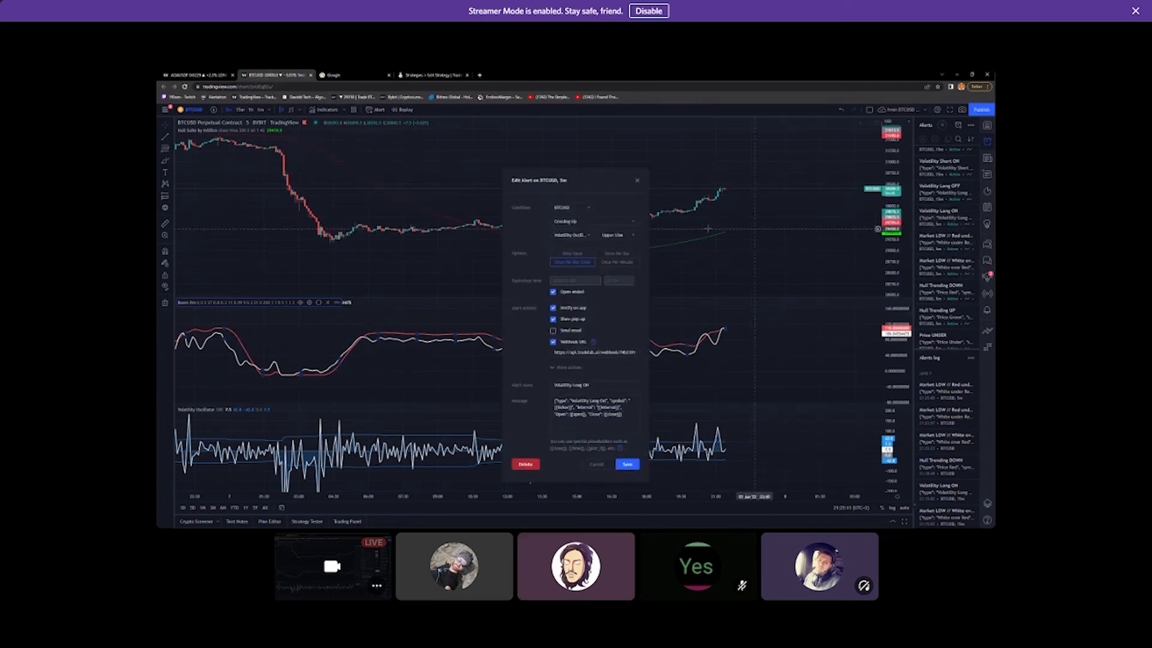
left_click(591, 209)
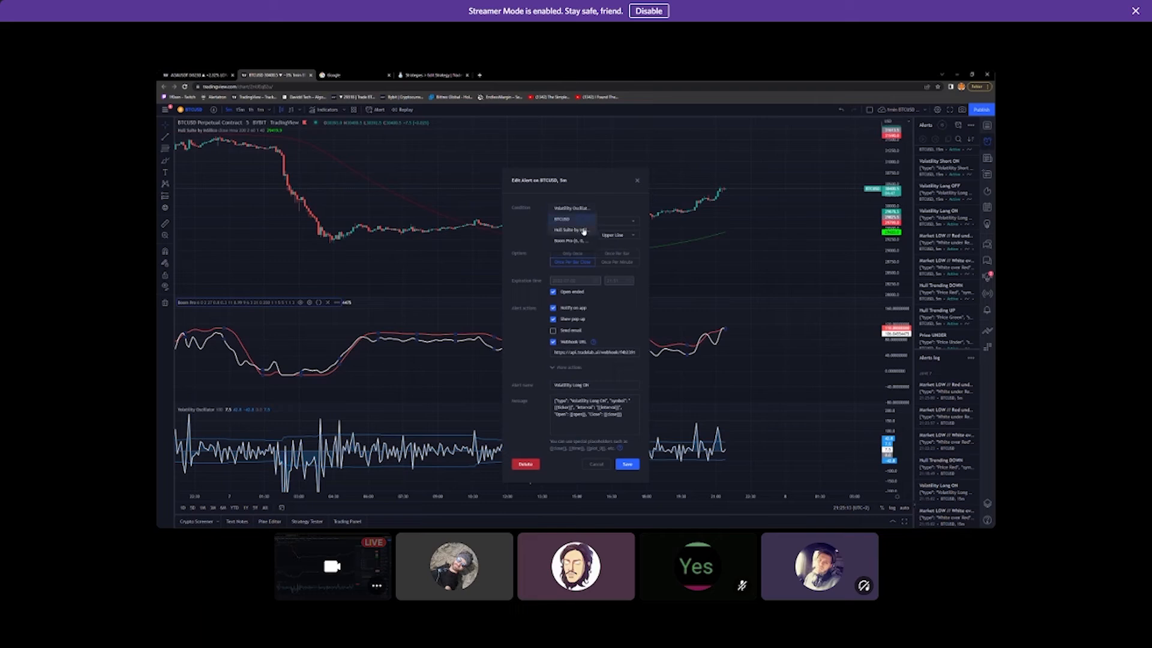
left_click(573, 208)
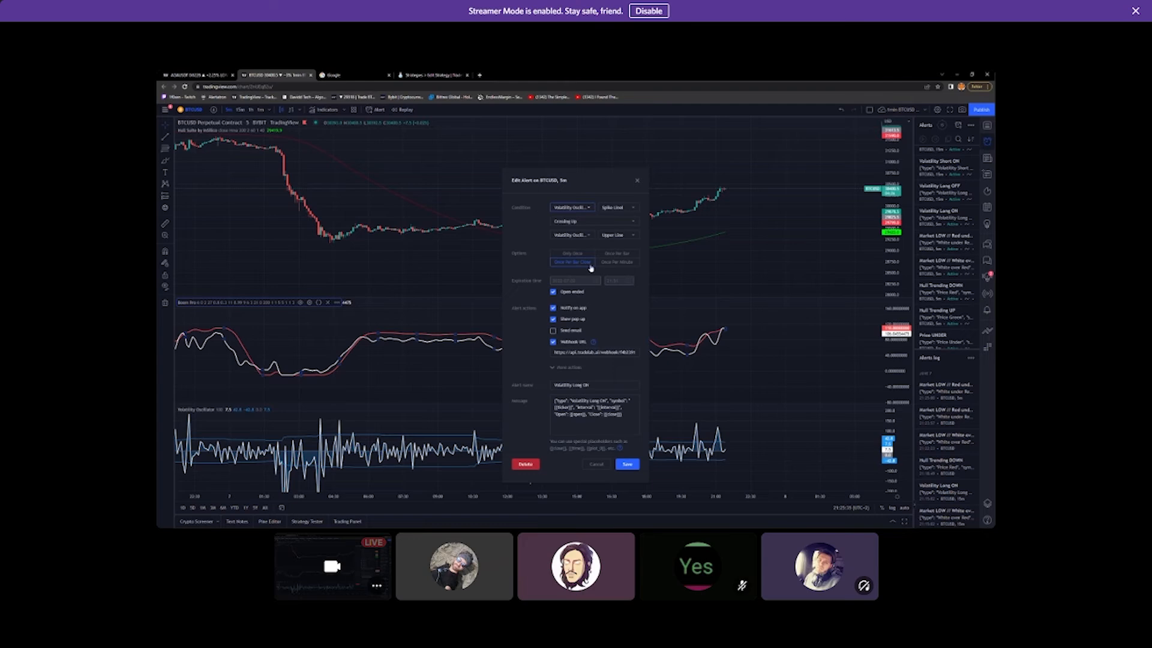
left_click(626, 465)
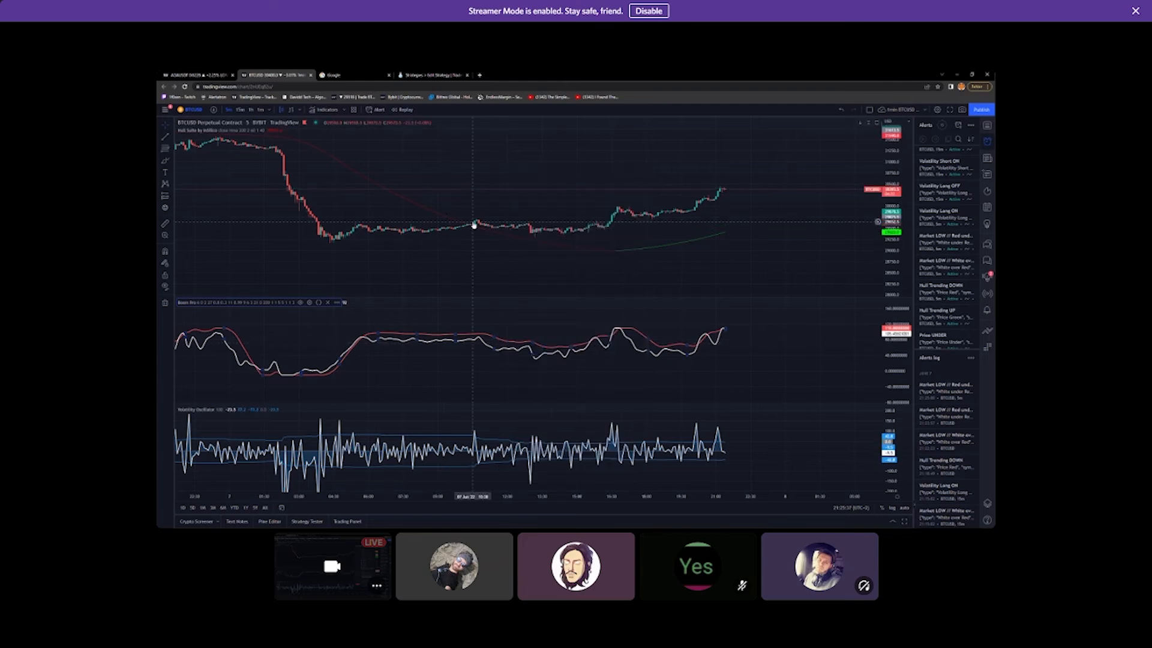
Switch to TradeLab and enter "Volatility Oscillator, Spike Linel -> crossing up -> Volatility Oscillator, Upper Line" as the condition of the Volatility Long ON alert
left_click(431, 75)
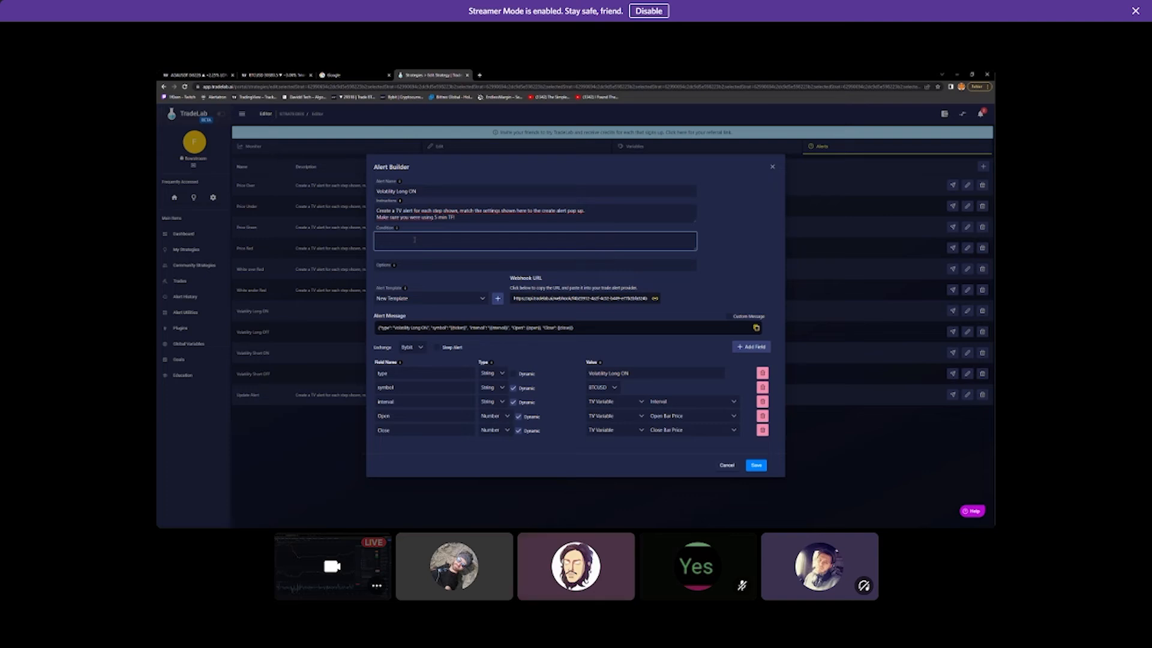
type("Volatility Oscillator, Spike Line -> crossing up ->")
type("pper")
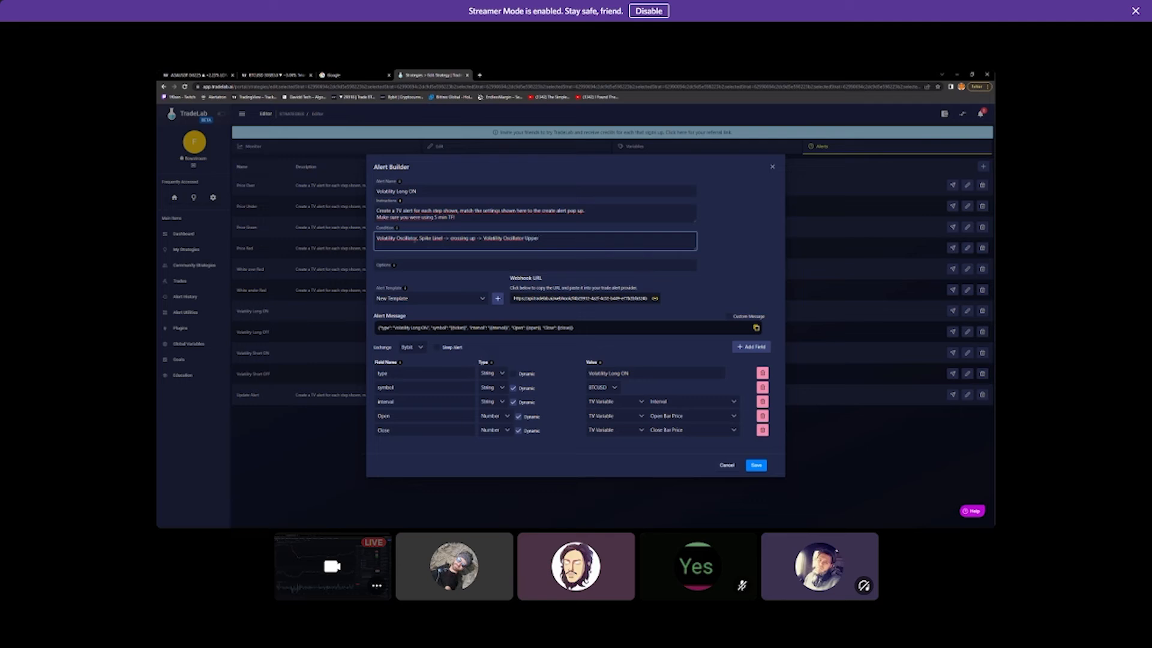
key("BackSpace")
key("BackSpace")
key("BackSpace")
type("Upper Line")
Enter "Once per bar close" as the options of the Volatility Long ON alert and save it
left_click(420, 266)
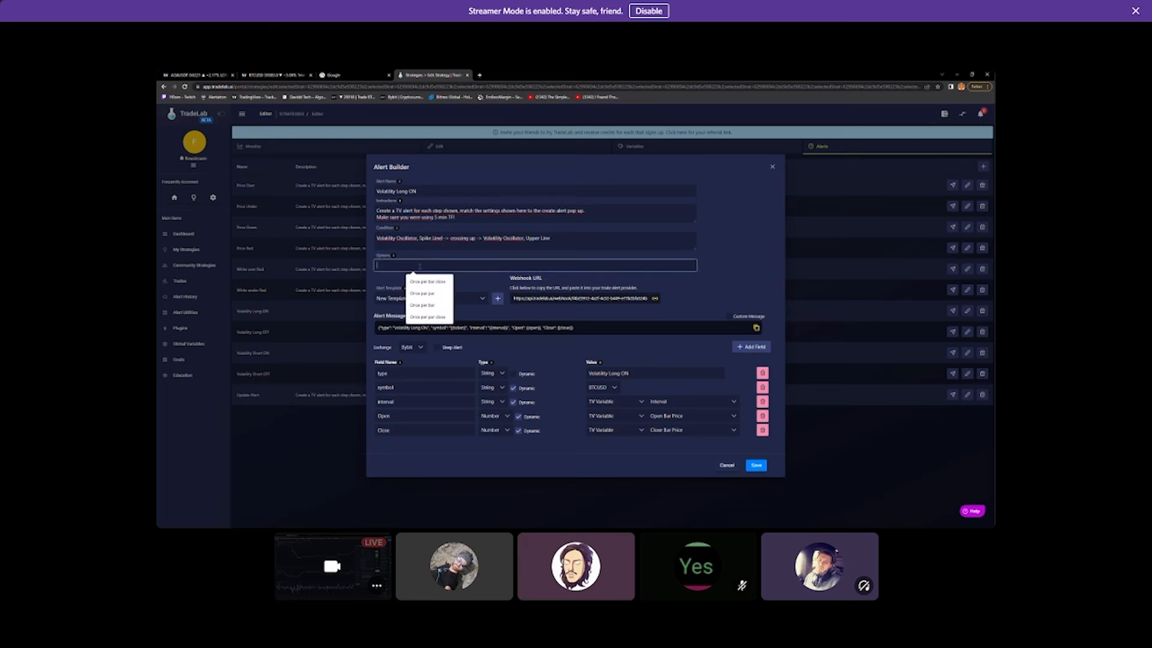
type("Once per bar ")
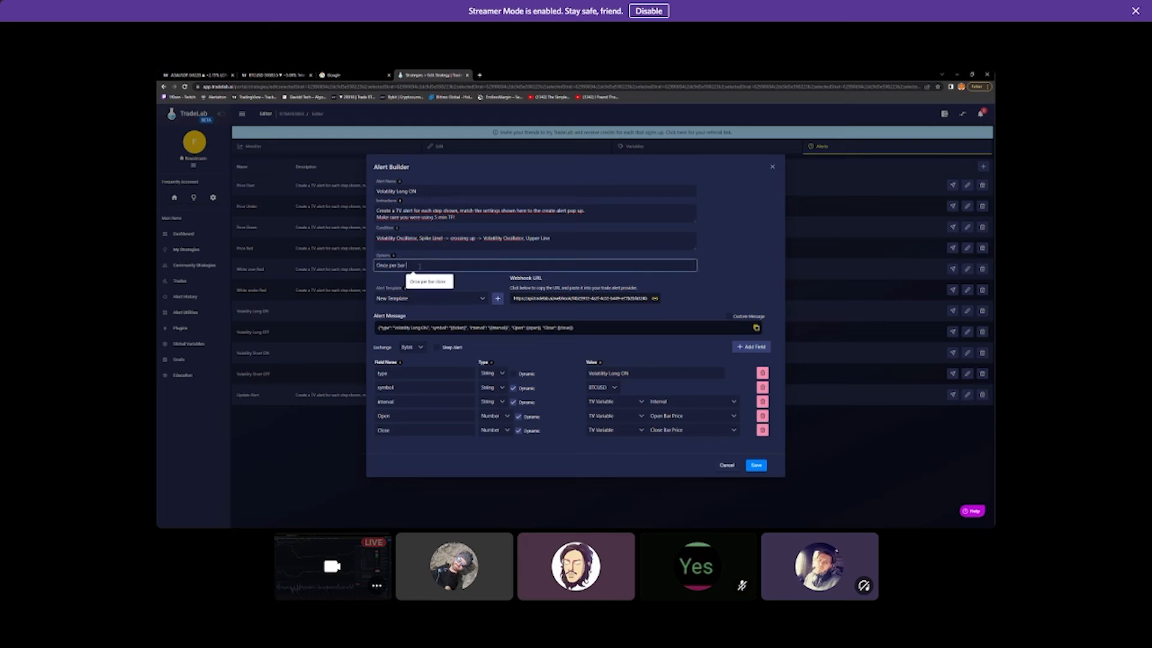
type("close")
left_click(755, 466)
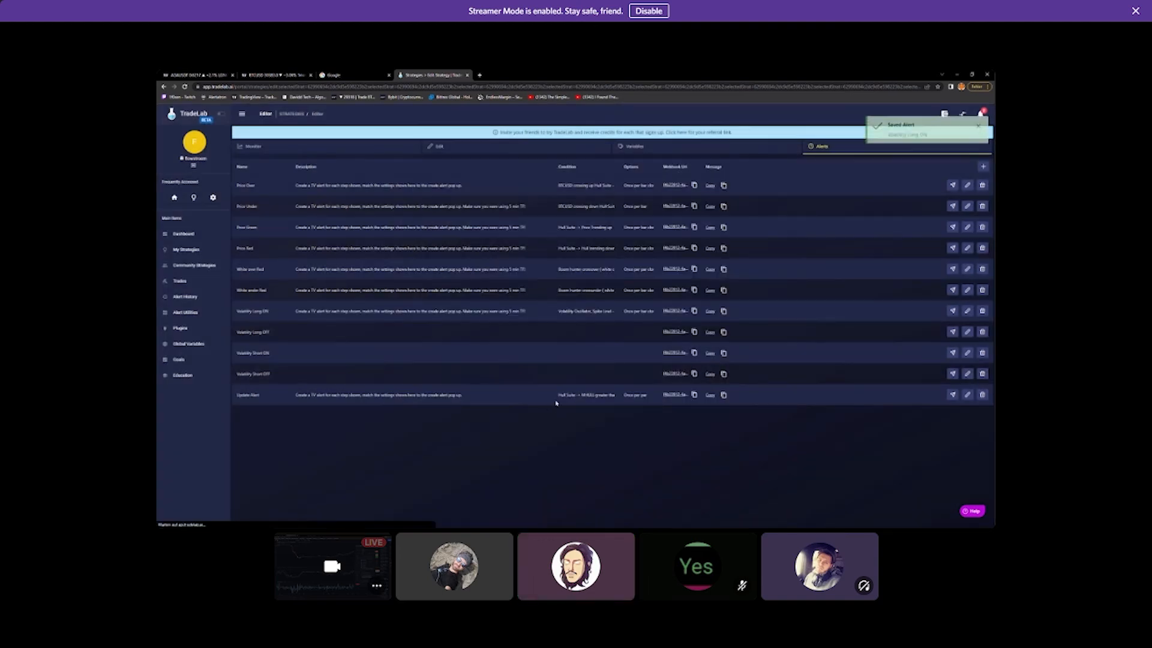
Open the Volatility Long OFF alert and fill its instructions with the standard text ending in the 5 min TF reminder
left_click(967, 332)
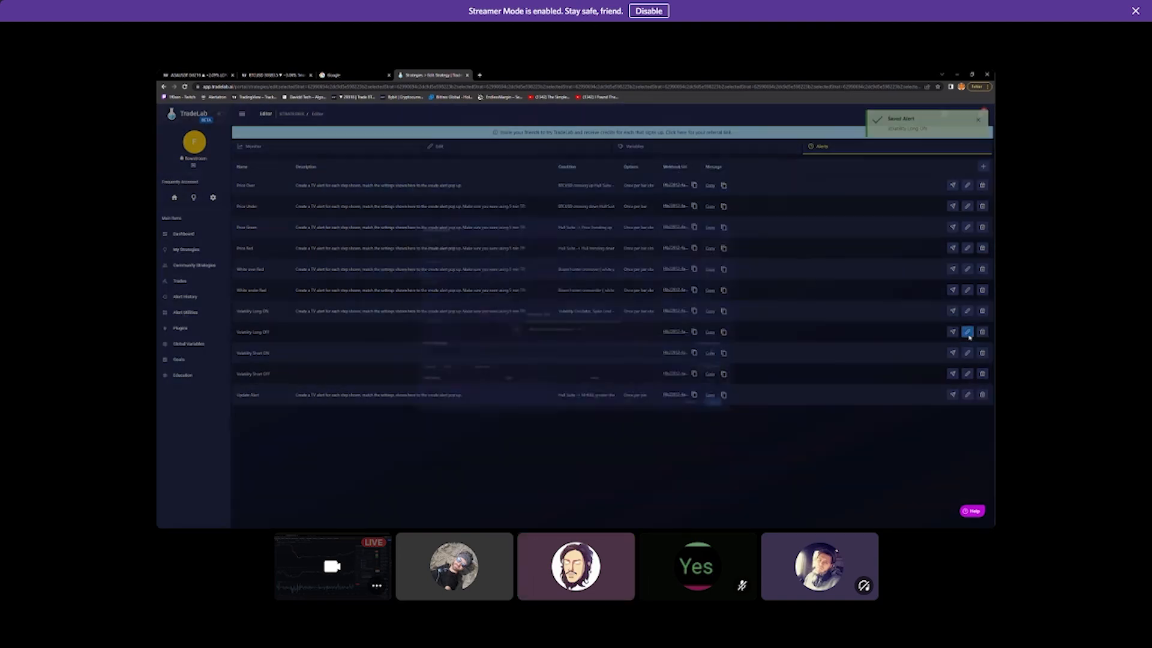
left_click(409, 215)
type("Create a TV alert for each step shown, match the settings shown here to the create alert pop up. Make sure you were using 5 min TF")
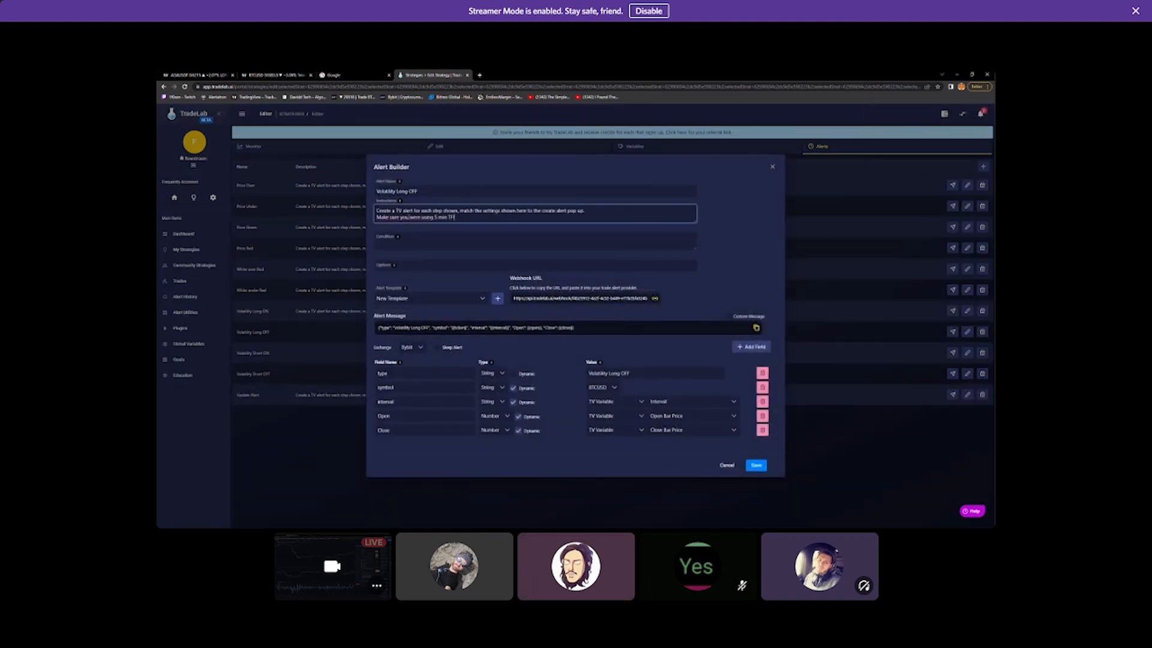
left_click(417, 246)
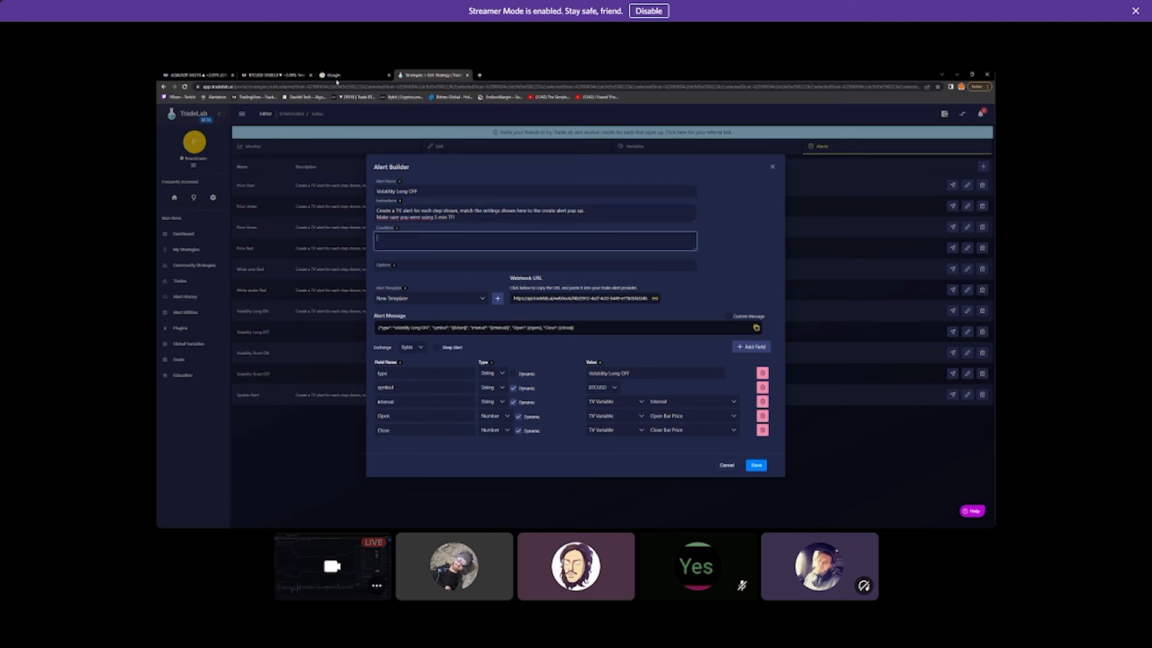
Switch to TradingView, set the condition source of the Volatility Long OFF alert to "BTCUSD, 5" and save it
left_click(264, 75)
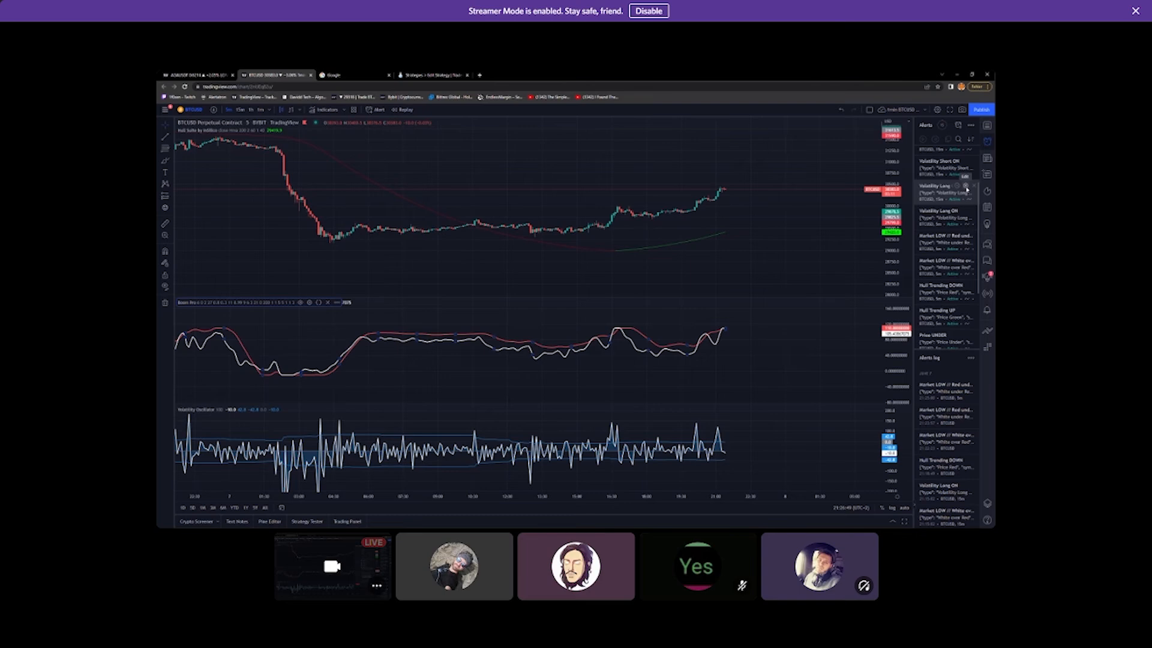
left_click(966, 187)
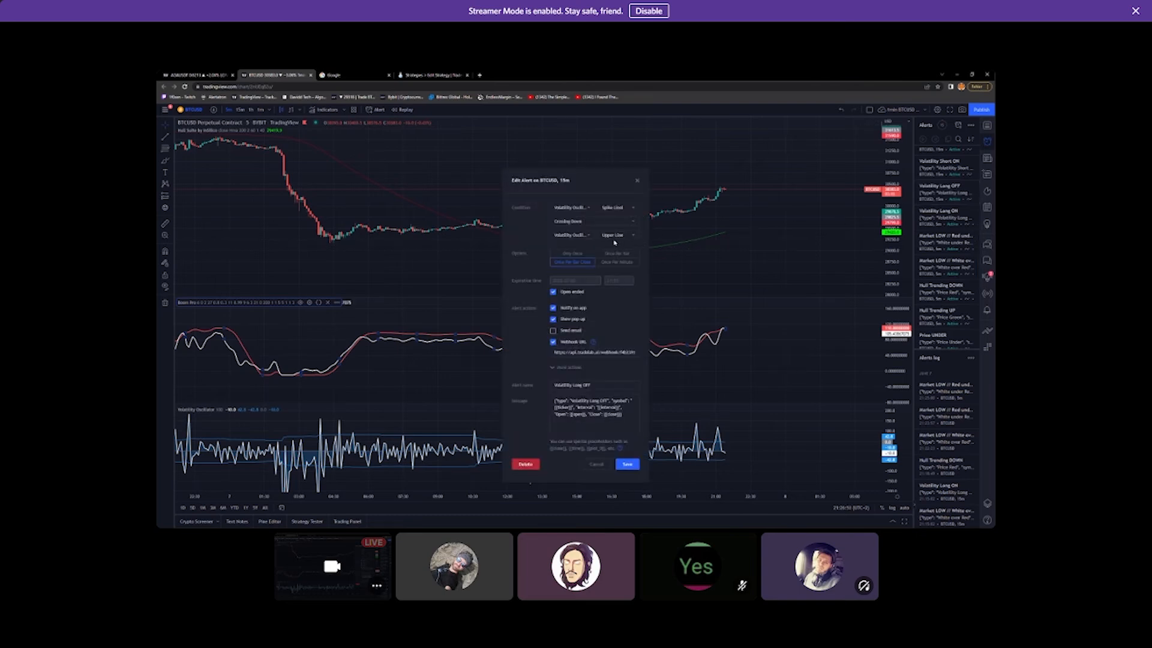
left_click(589, 209)
left_click(571, 227)
left_click(636, 462)
Reopen the Volatility Long OFF alert, set its condition source back to Volatility Oscillator with Spike Linel, and save it
mouse_move(960, 201)
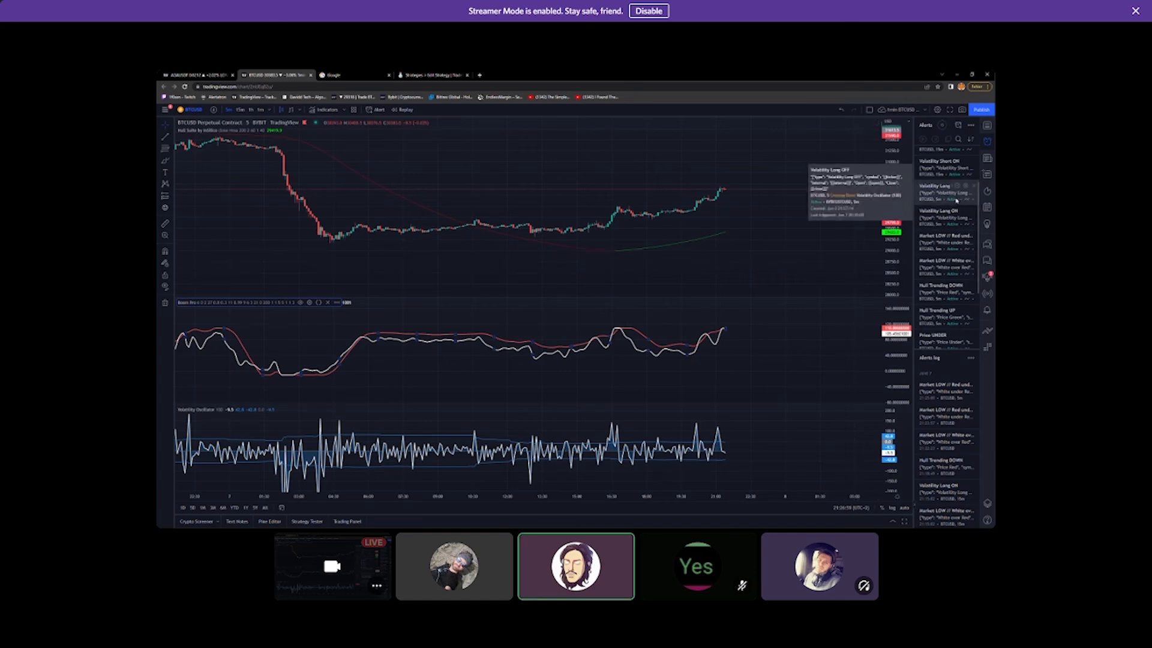
left_click(966, 186)
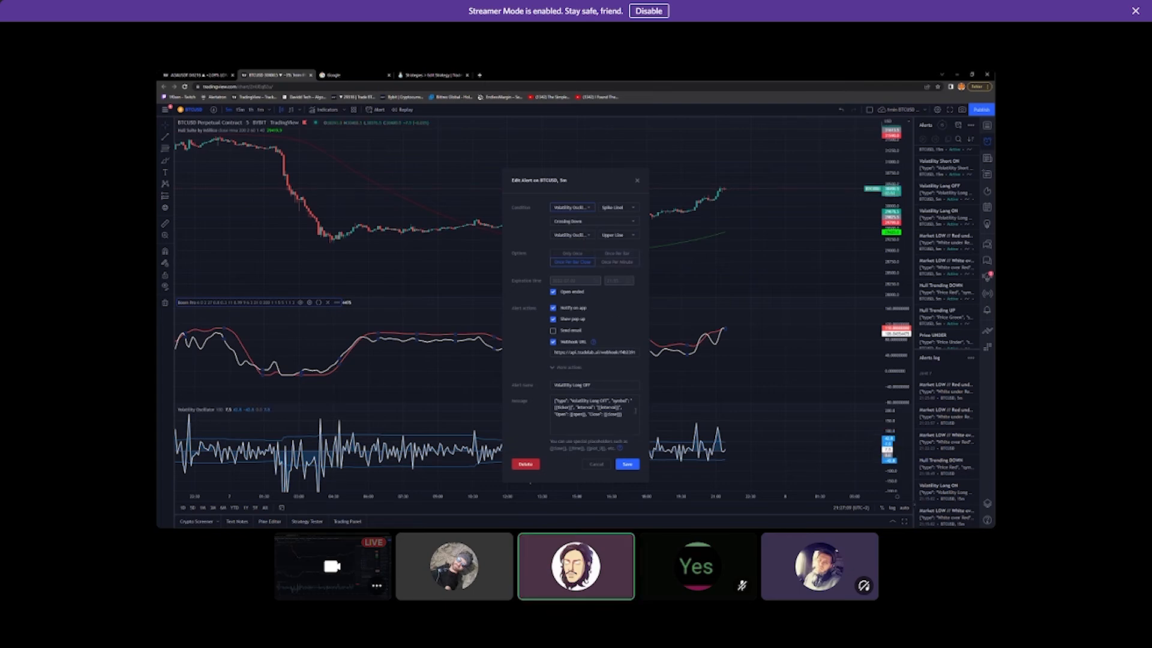
left_click(627, 466)
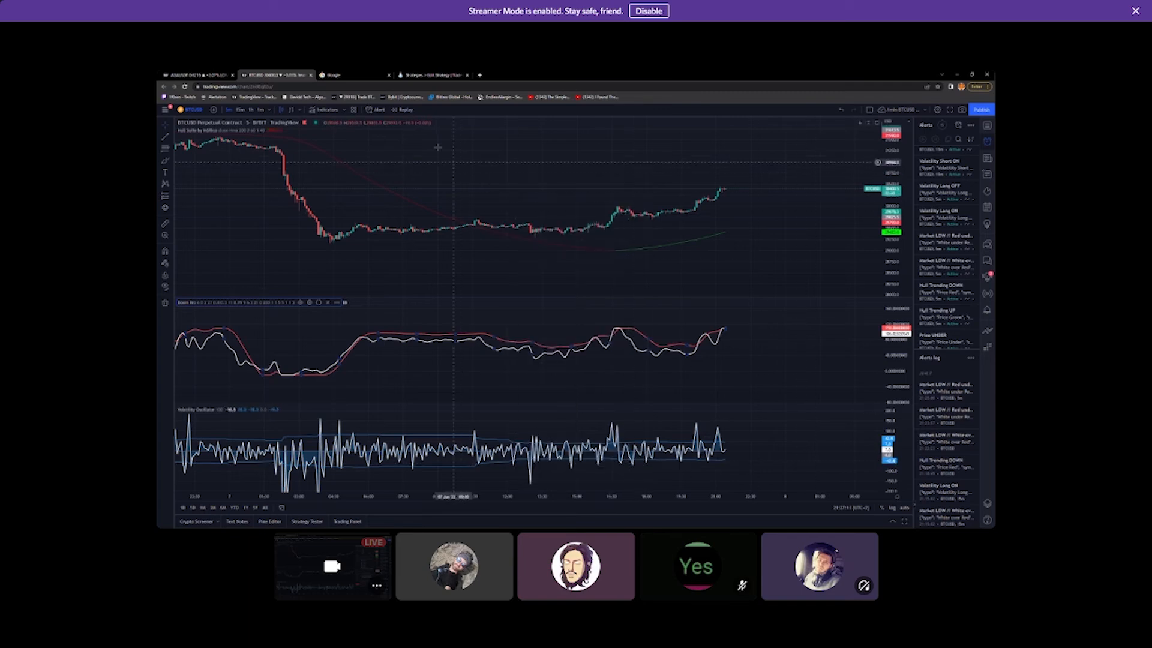
Switch to TradeLab and enter "Volatility Oscillator, Spike Linel ---> crossing down ---> Volatility Oscillator, Upper Line" as the condition of the Volatility Long OFF alert
left_click(420, 76)
type("V")
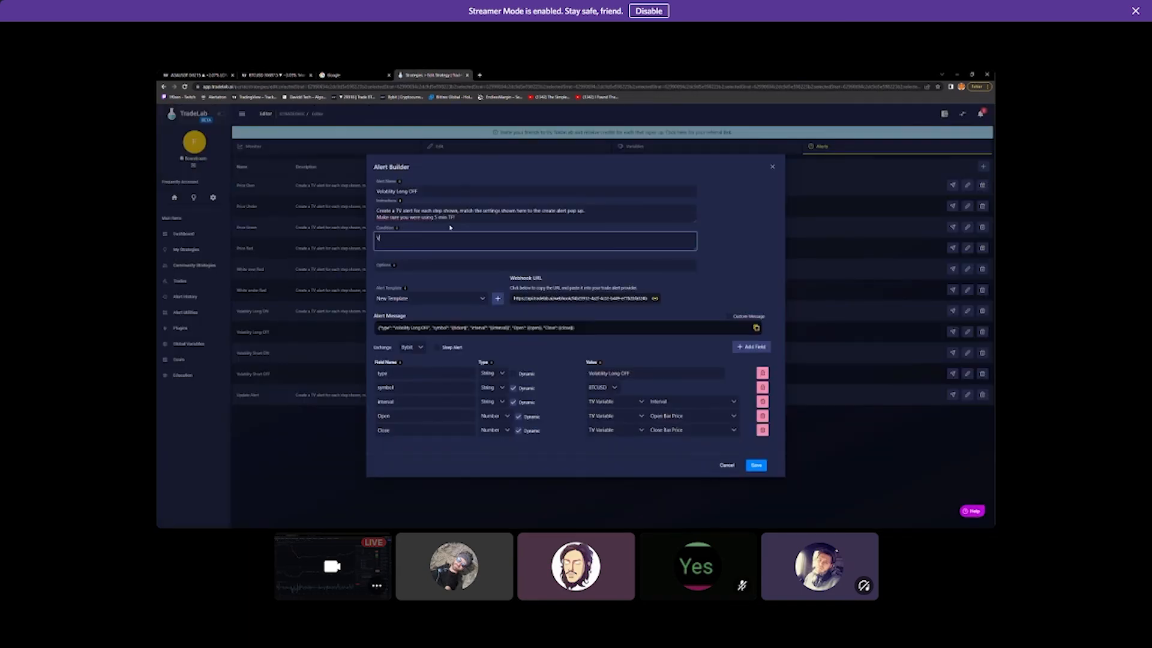
type("olatility Oscill")
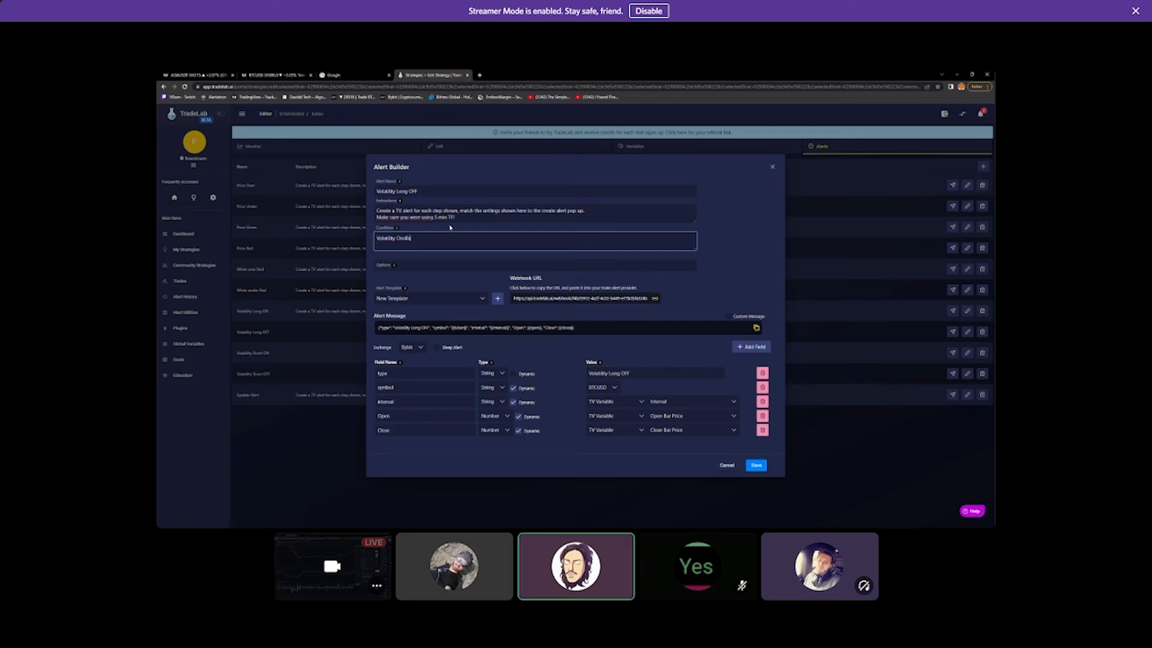
type("ator")
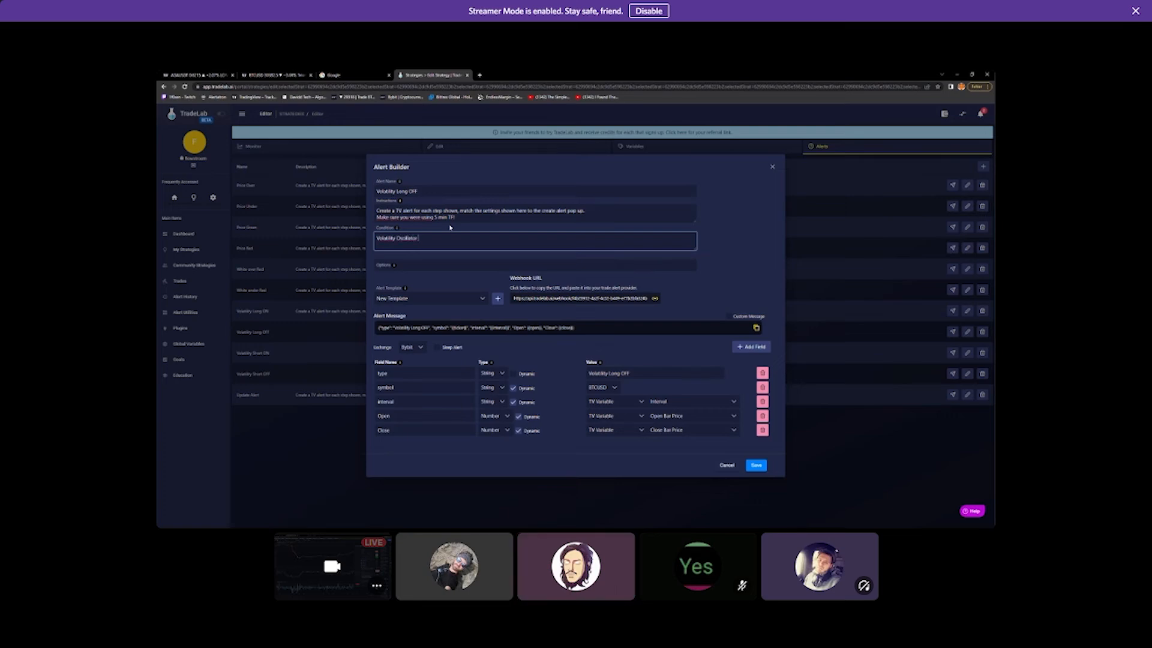
type(", Spike")
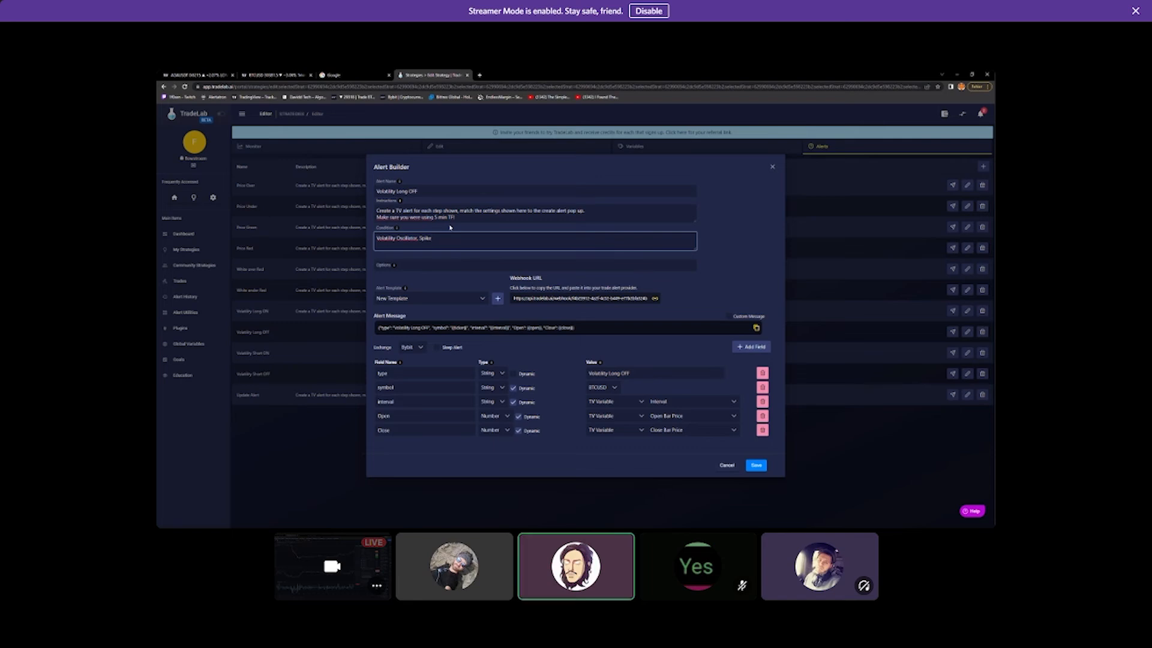
type(" Linel")
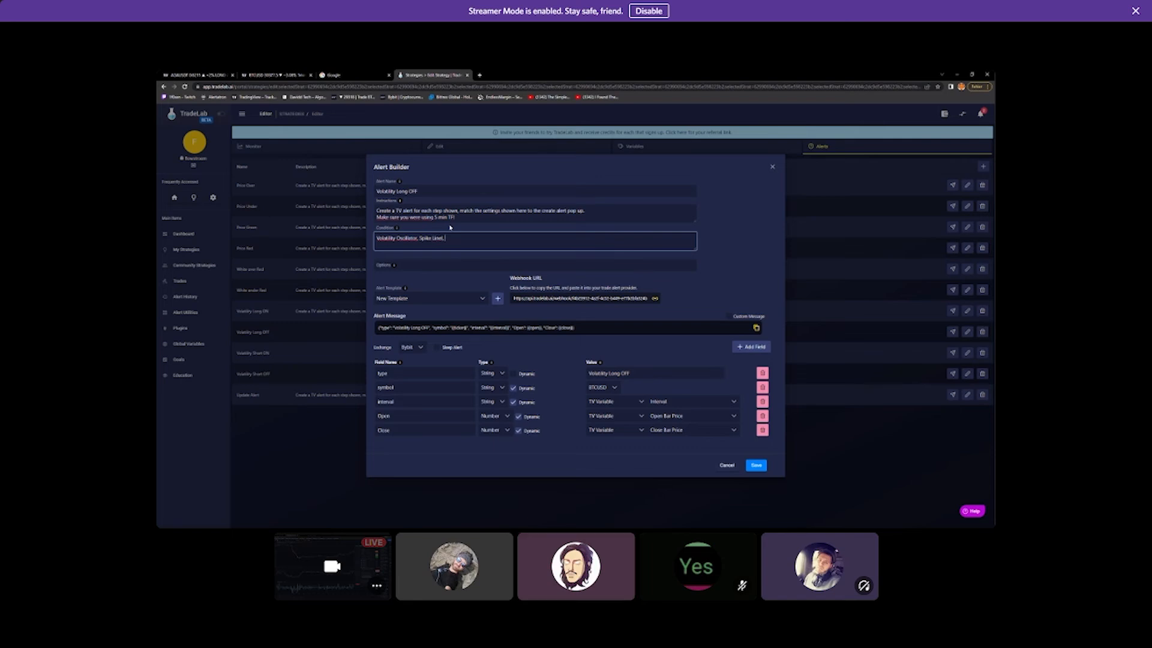
type(" -")
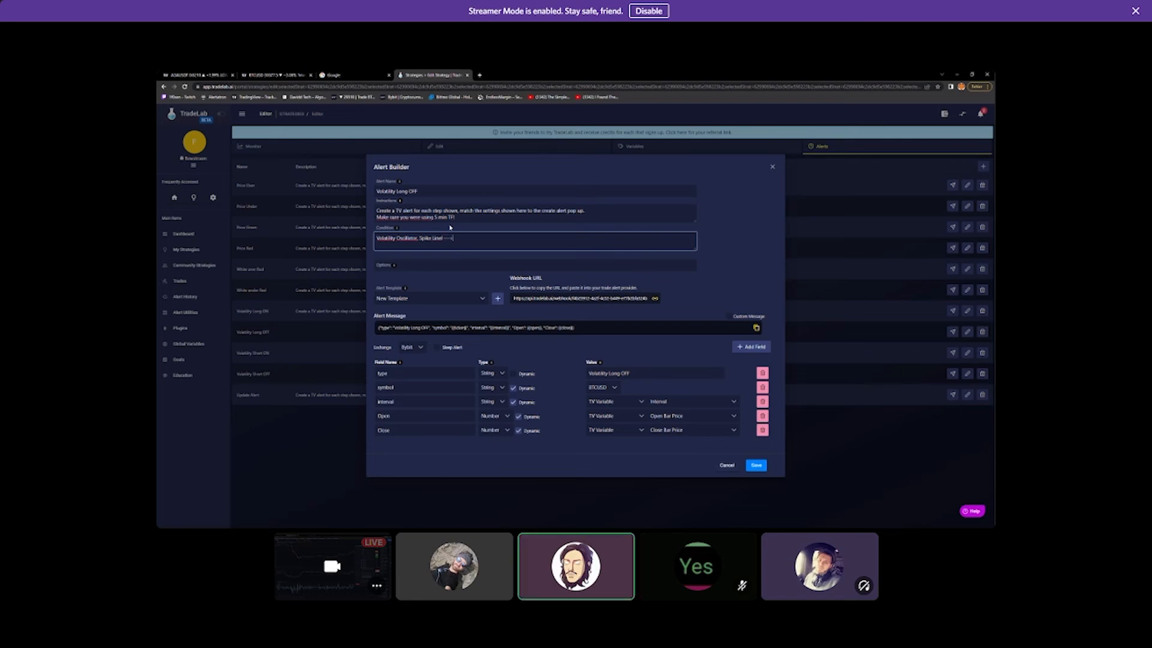
type("--> crossing")
type(" down")
type(" --->")
type(" Vol")
type("atility ")
type("O")
type("s")
type("c")
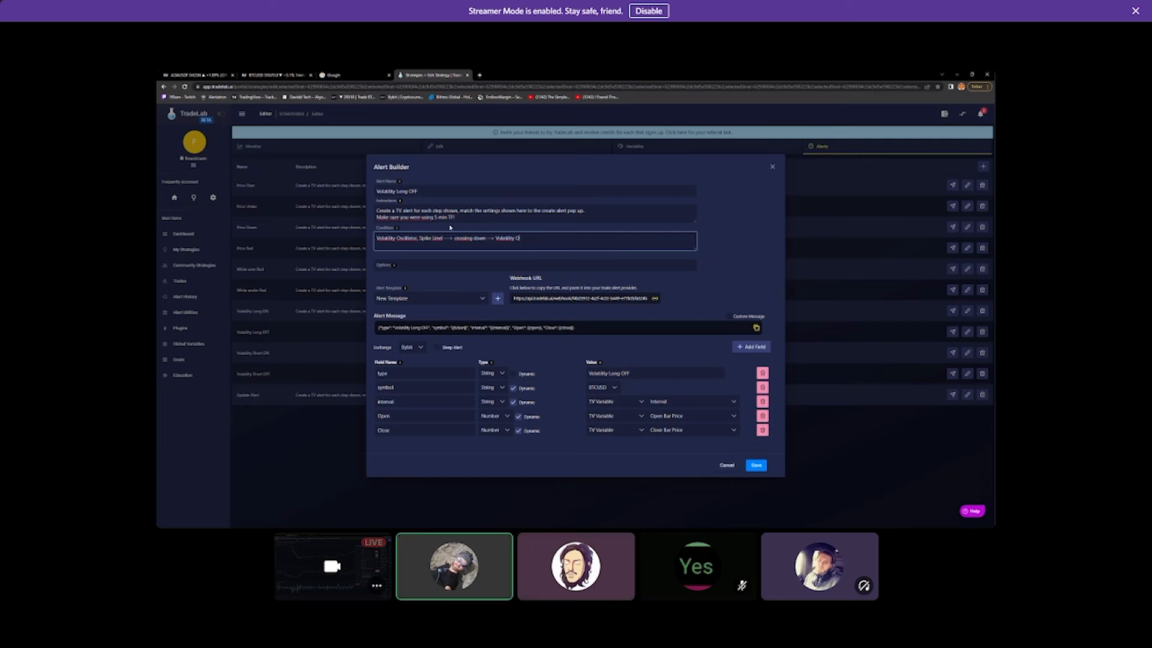
type("illator,")
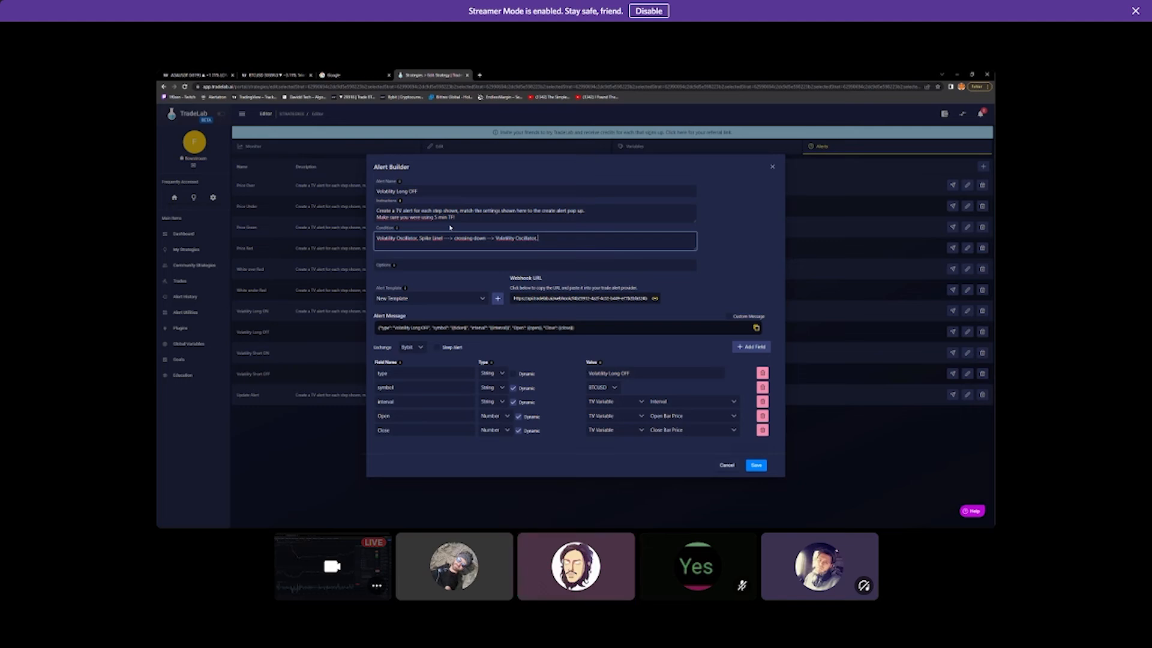
key("BackSpace")
key("BackSpace")
key("BackSpace")
type("Uppe")
Enter "Once per bar close" as the options of the Volatility Long OFF alert and save it
left_click(423, 267)
type("O")
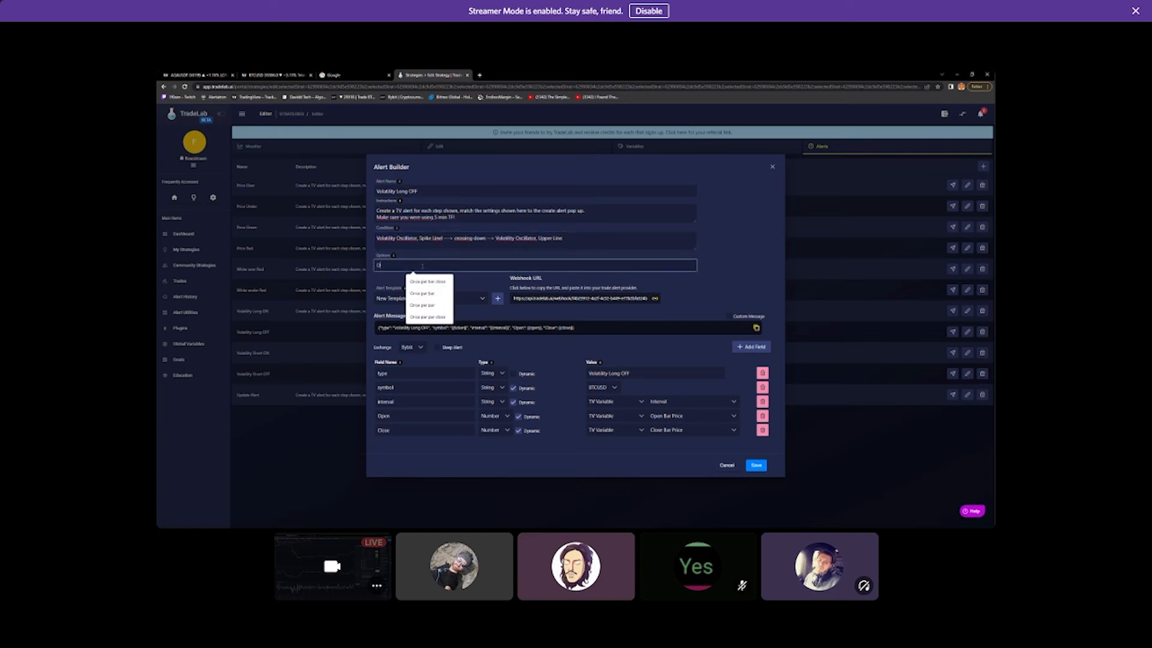
type("nce per P")
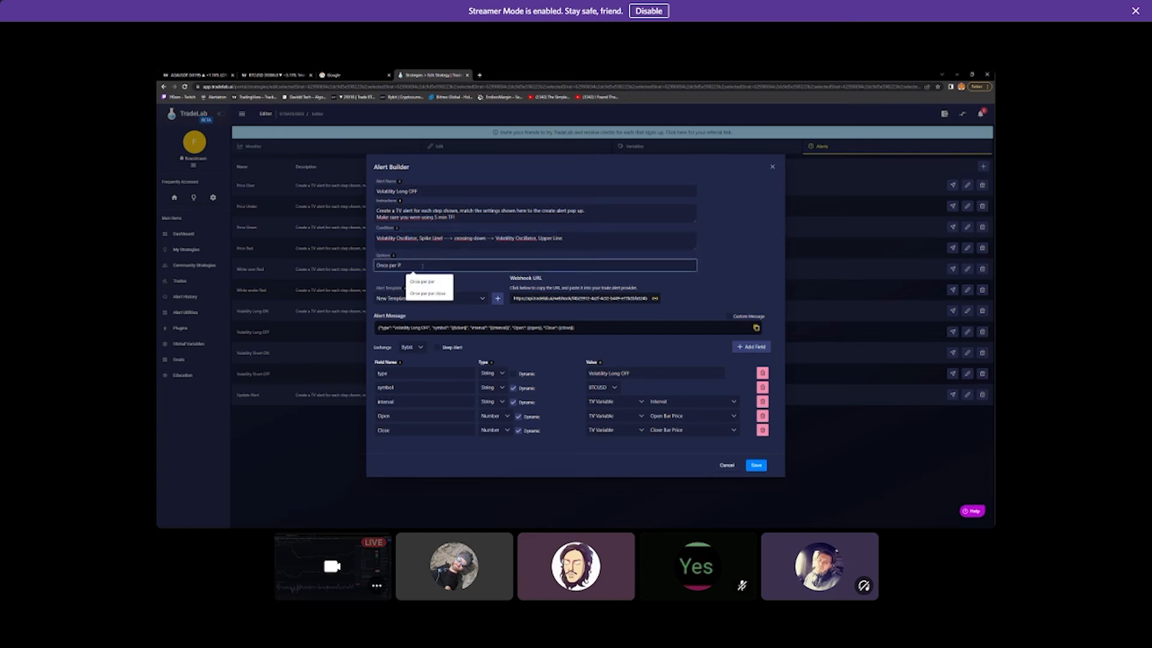
type("ear clo")
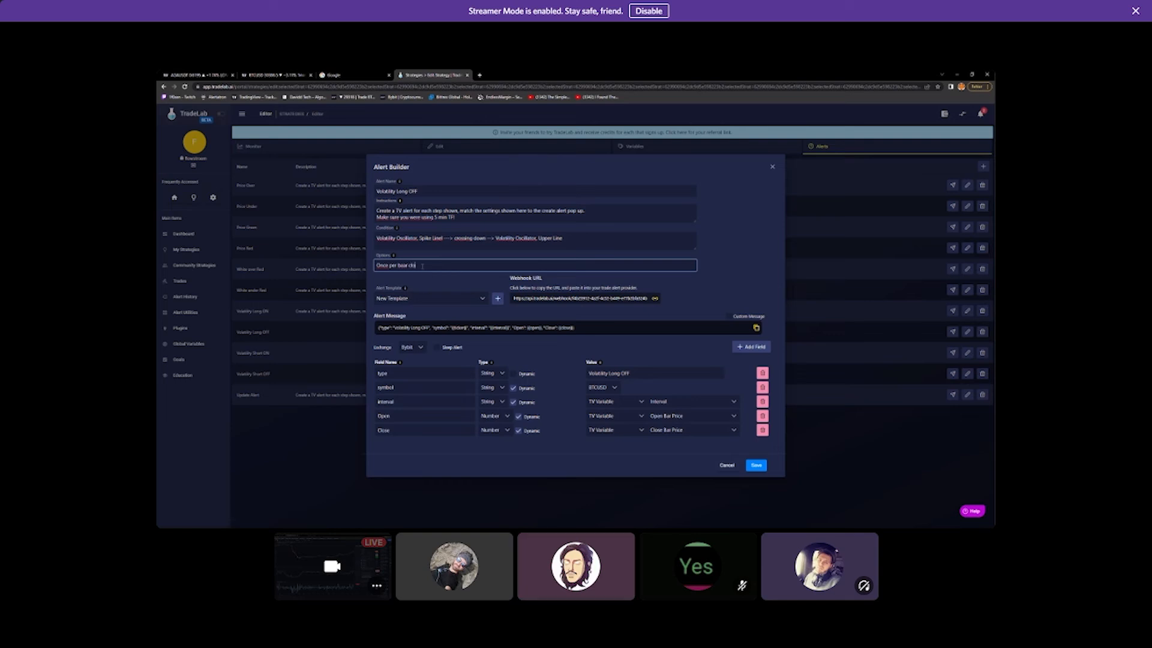
key("BackSpace")
key("BackSpace")
key("BackSpace")
key("BackSpace")
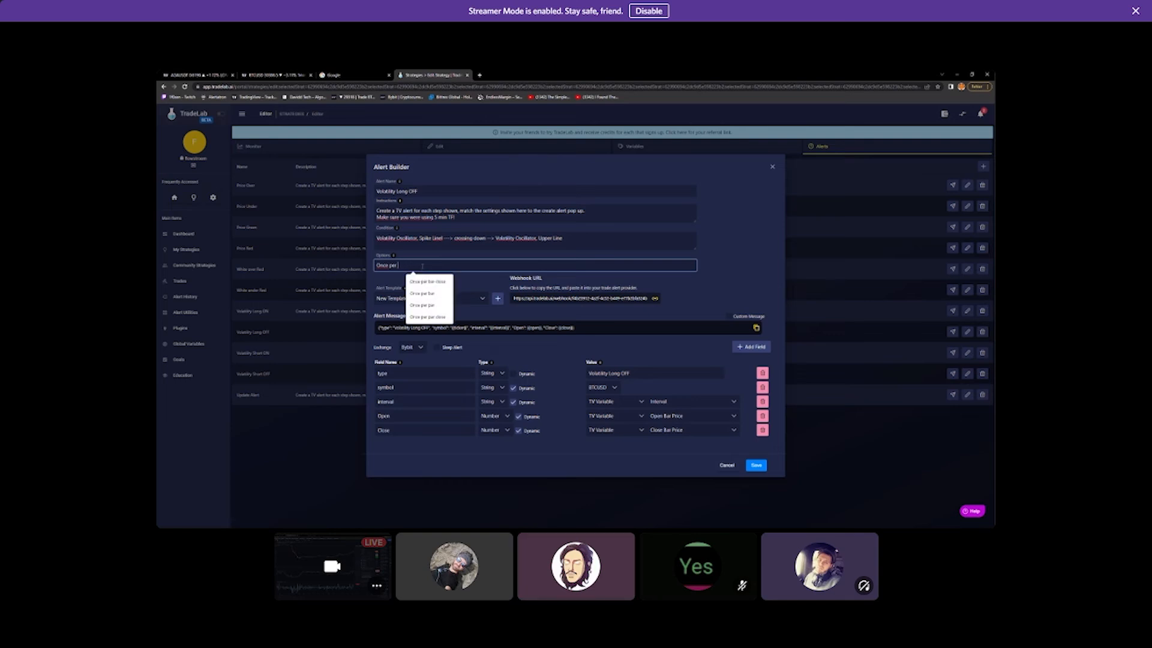
type("bar close")
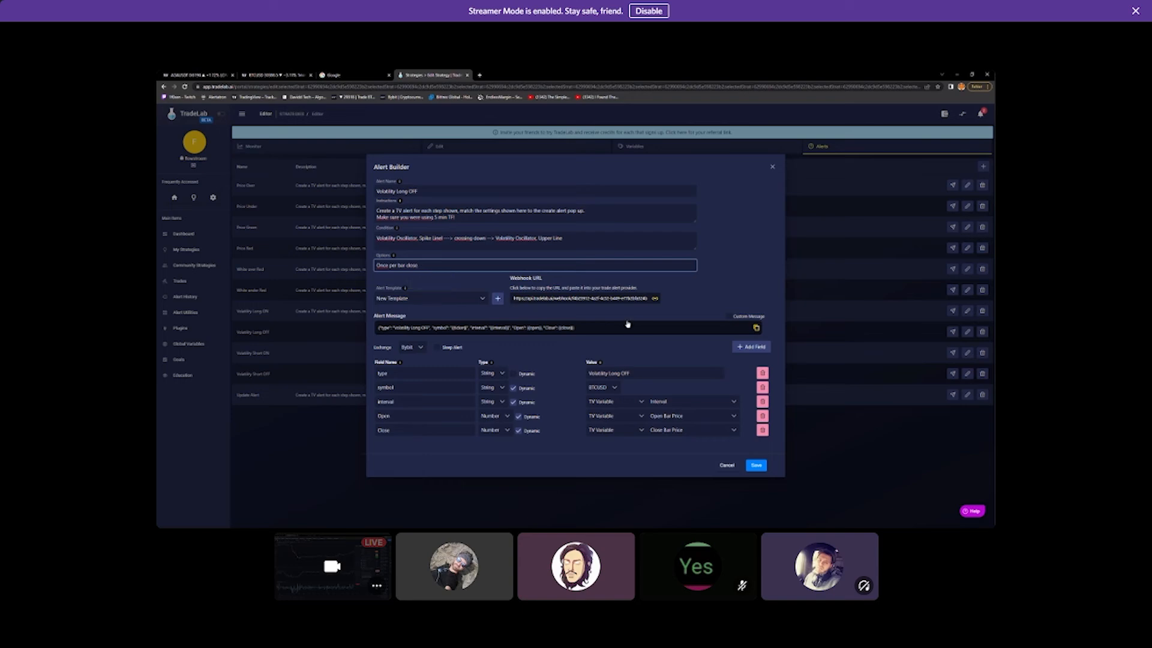
left_click(758, 467)
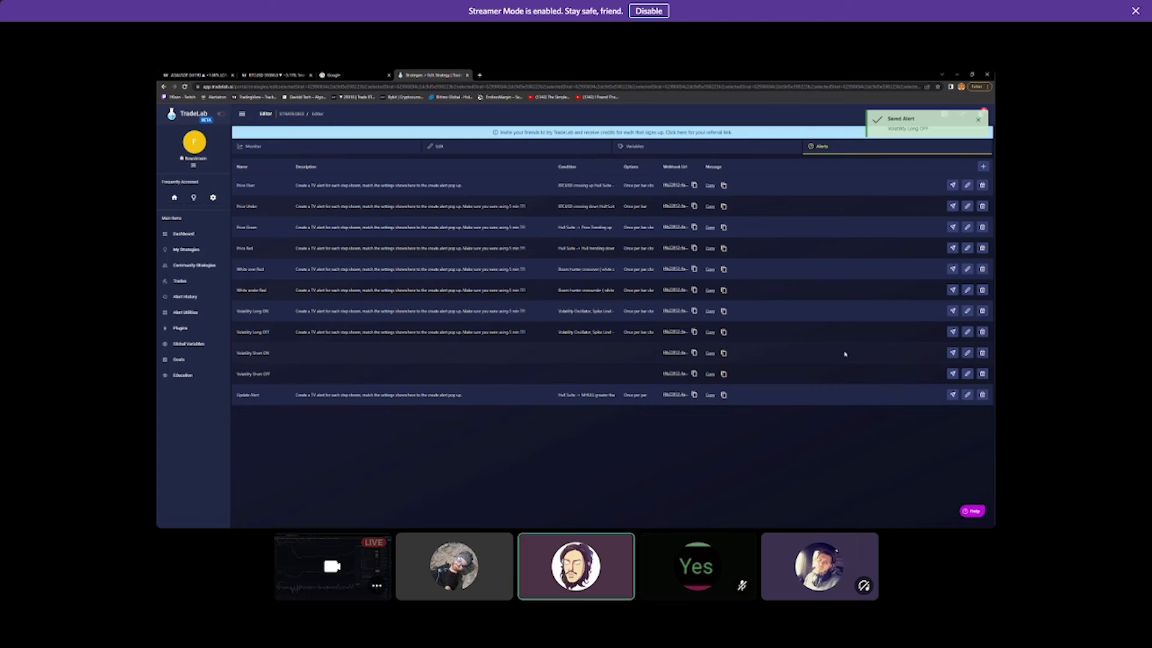
Open the Volatility Short ON alert and fill its instructions with the standard text ending in the 5 min TF reminder
left_click(967, 353)
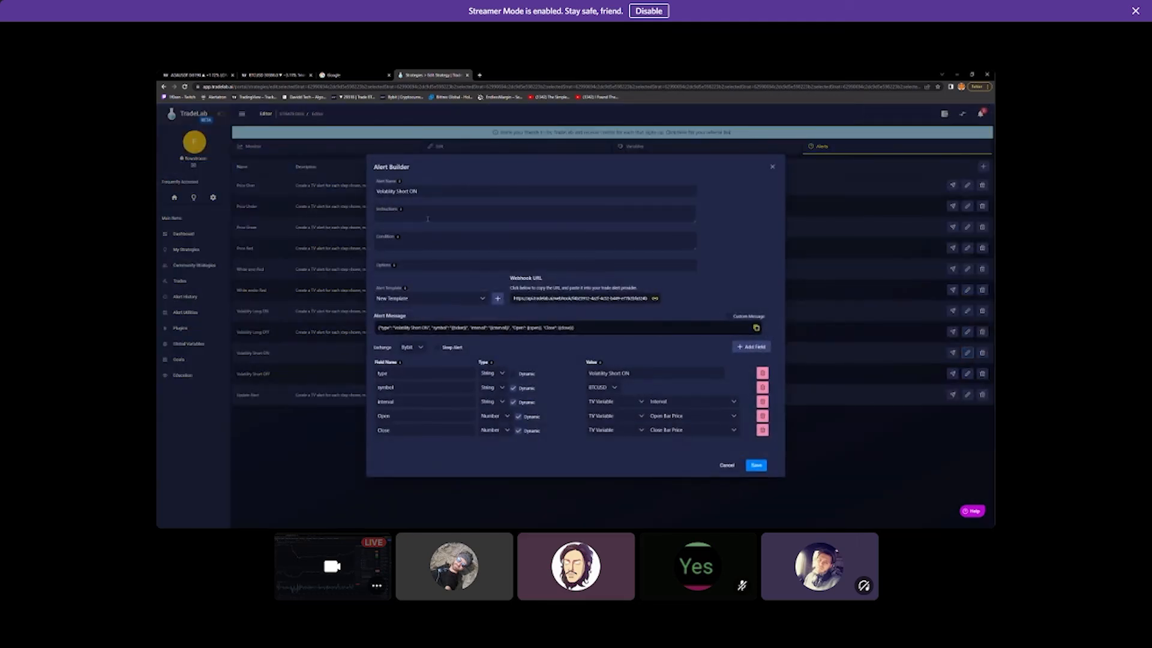
left_click(428, 219)
type("Create a TV alert for each step shown, match the settings shown here to the create alert pop up. Make sure you were using 5 min TF")
left_click(459, 242)
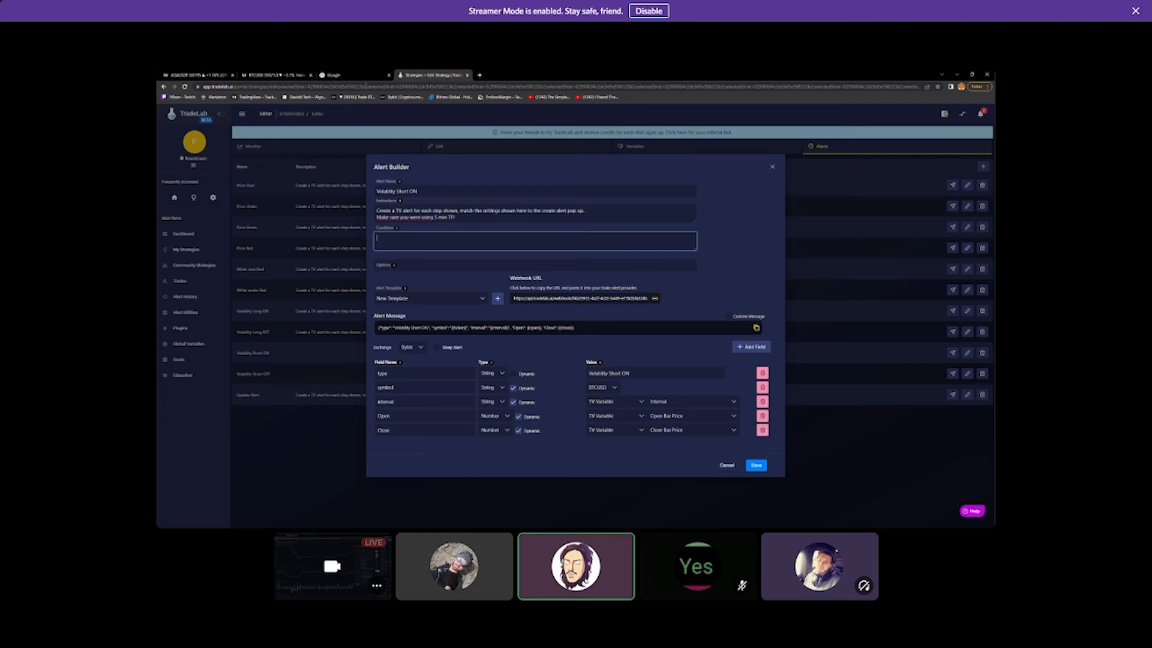
Switch to TradingView, set the condition source of the Volatility Short ON alert to "BTCUSD, 5" and save it
left_click(274, 75)
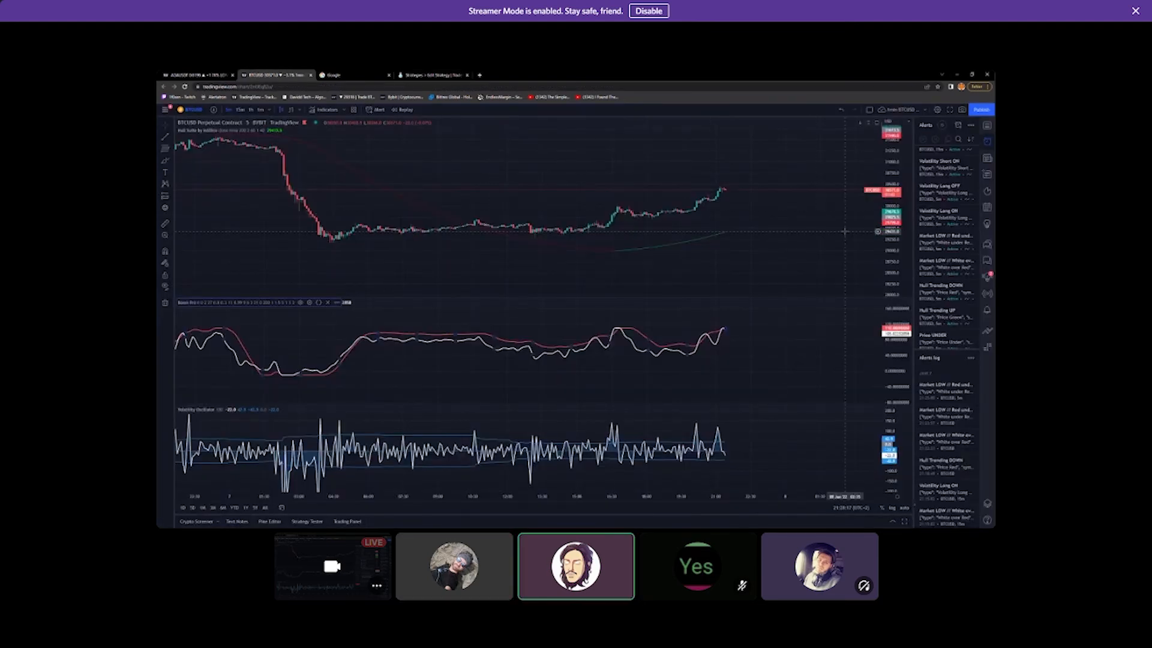
scroll(945, 204, "up", 1)
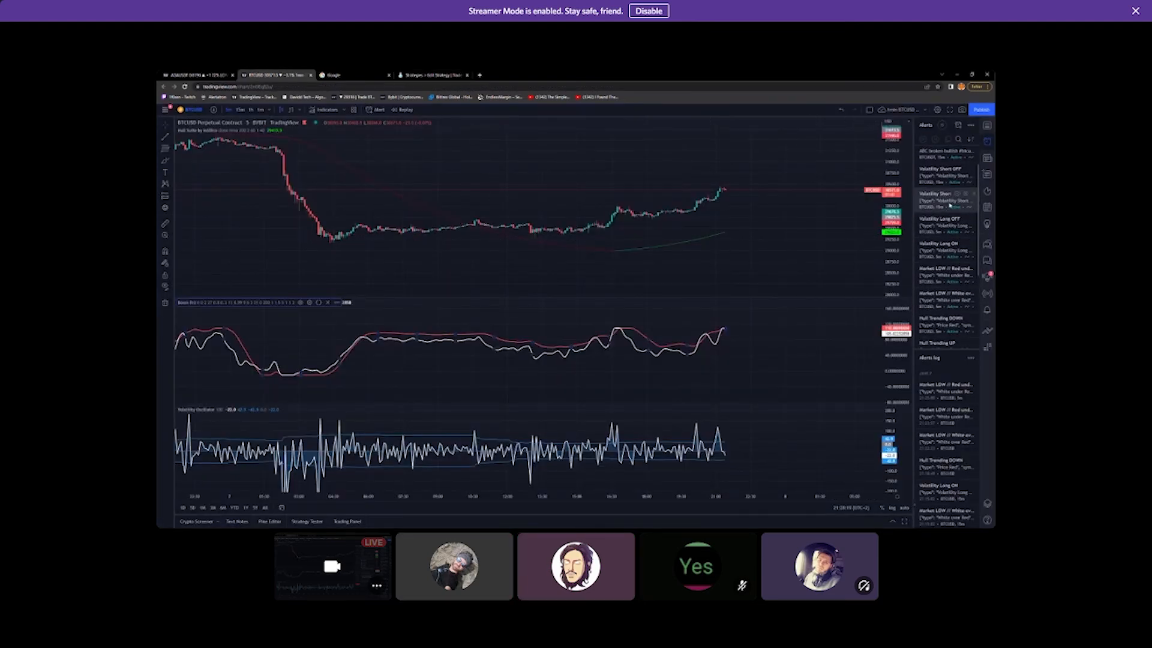
left_click(965, 194)
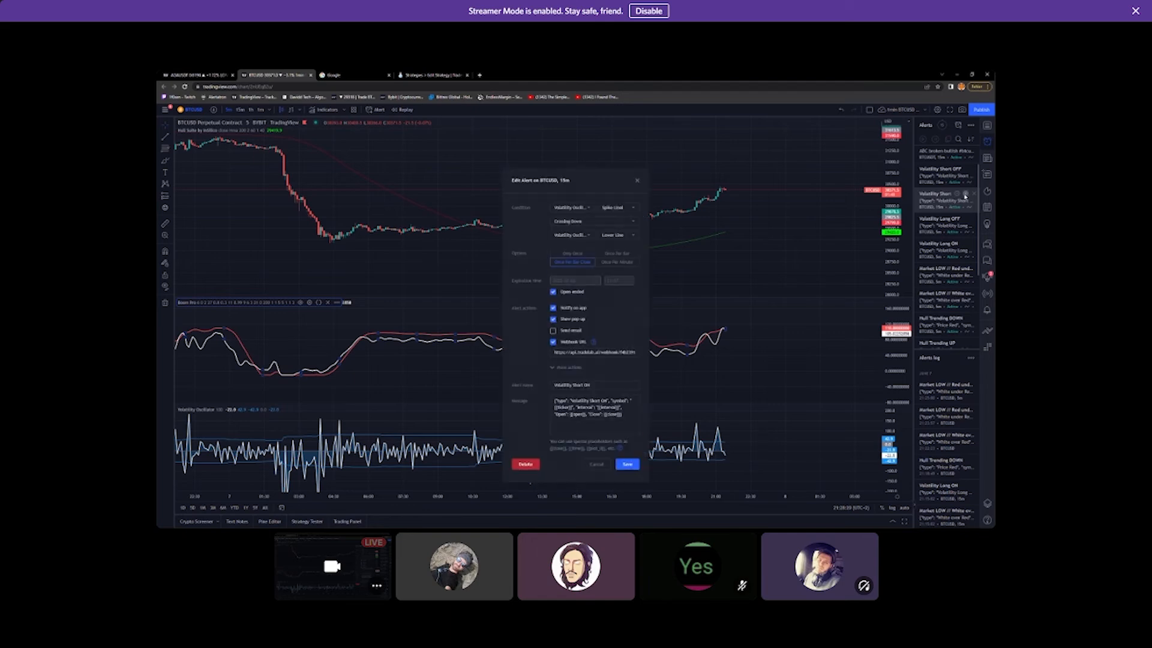
left_click(591, 209)
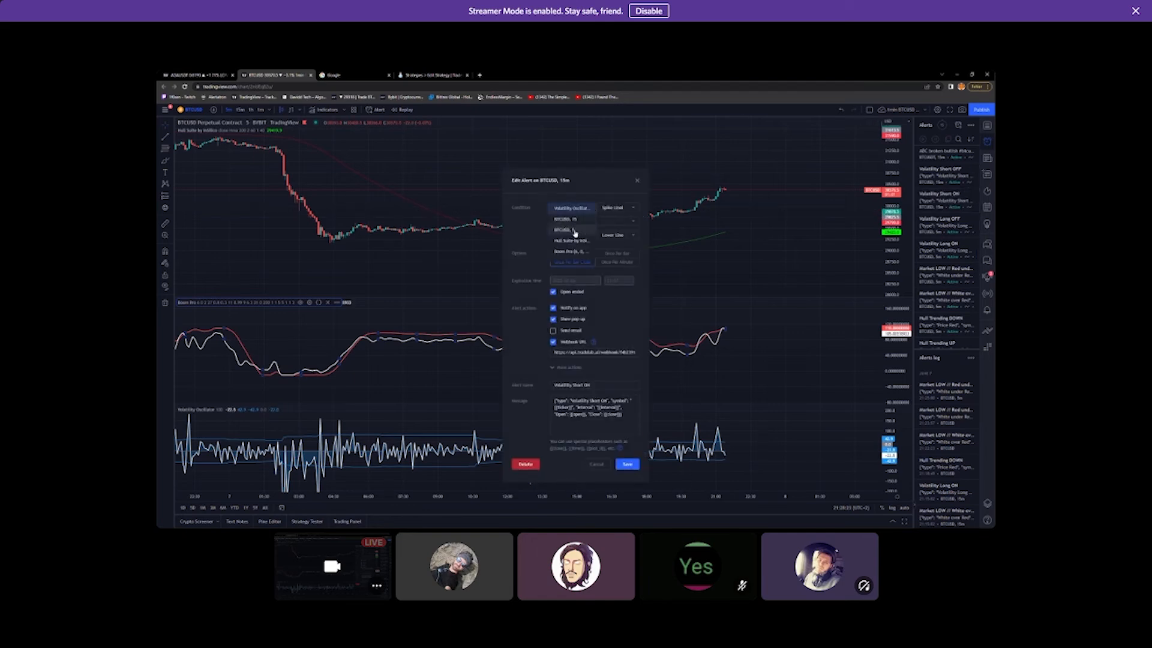
left_click(571, 233)
left_click(628, 465)
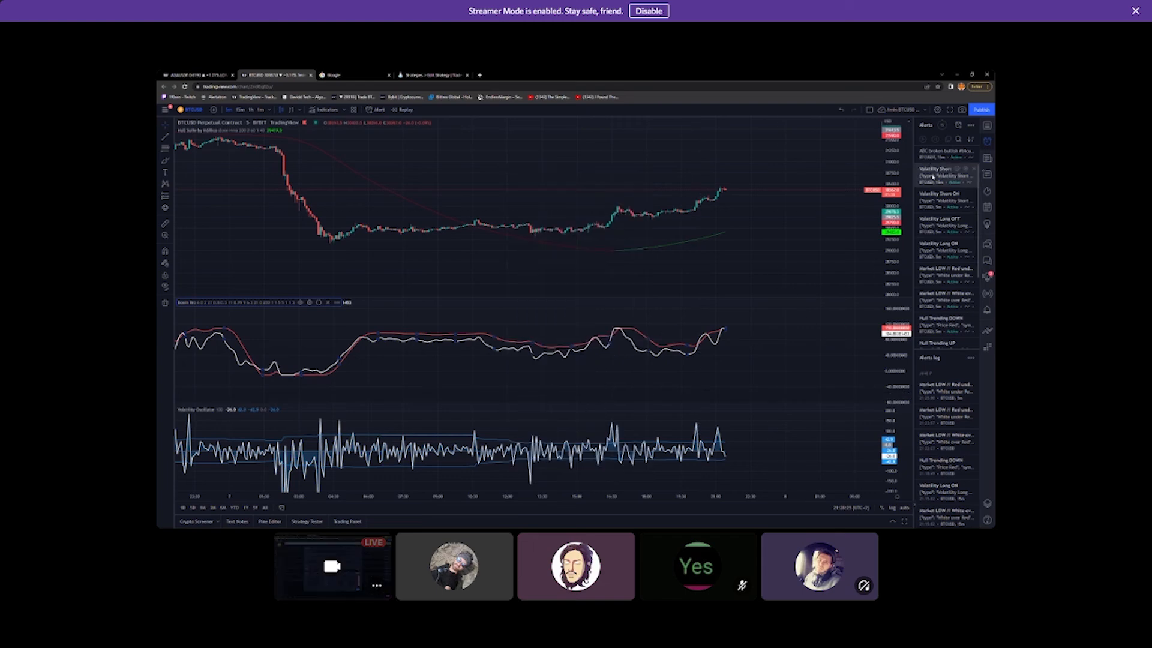
Set the condition source of the Volatility Short ON alert back to the Volatility Oscillator and save it
left_click(965, 169)
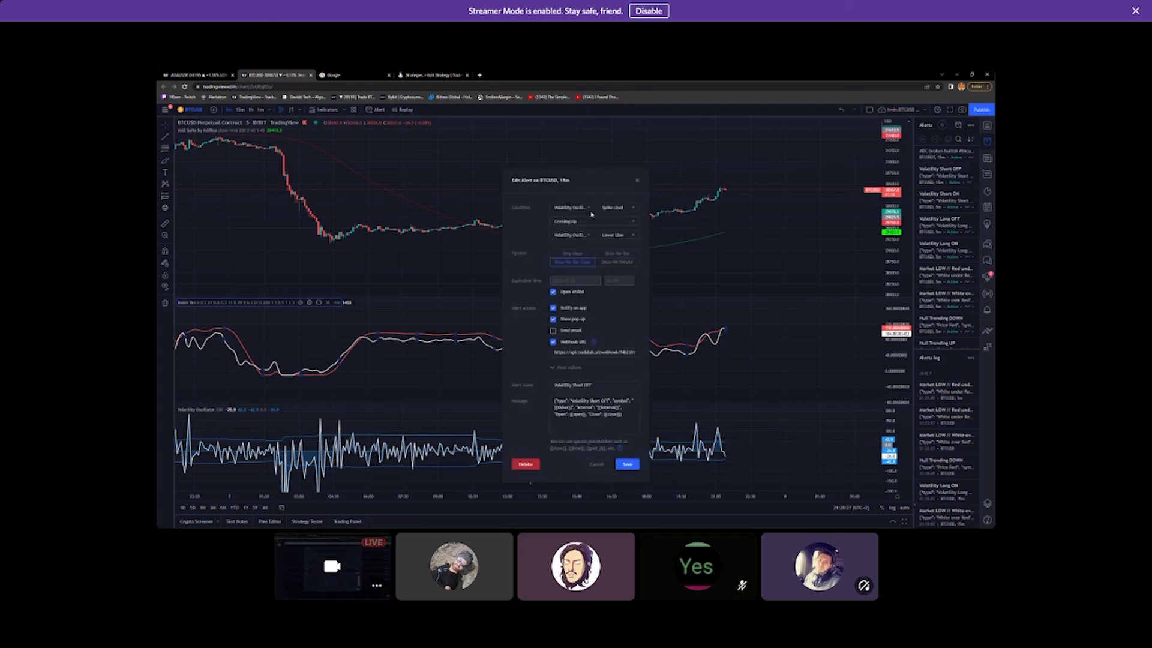
left_click(636, 182)
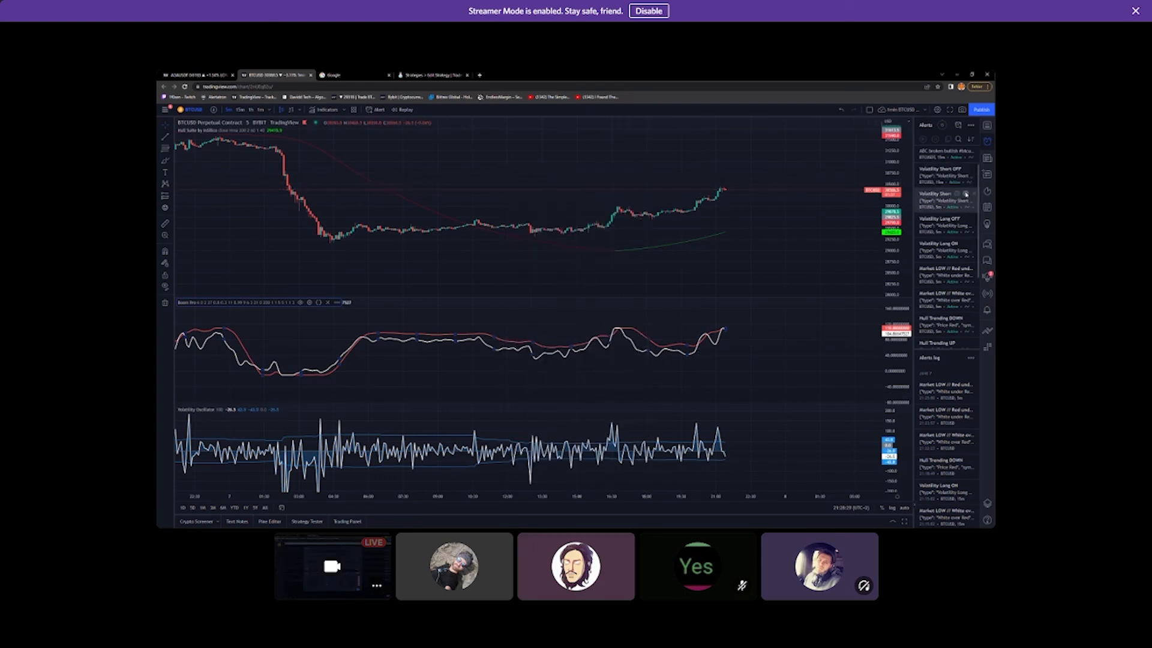
left_click(964, 195)
left_click(589, 208)
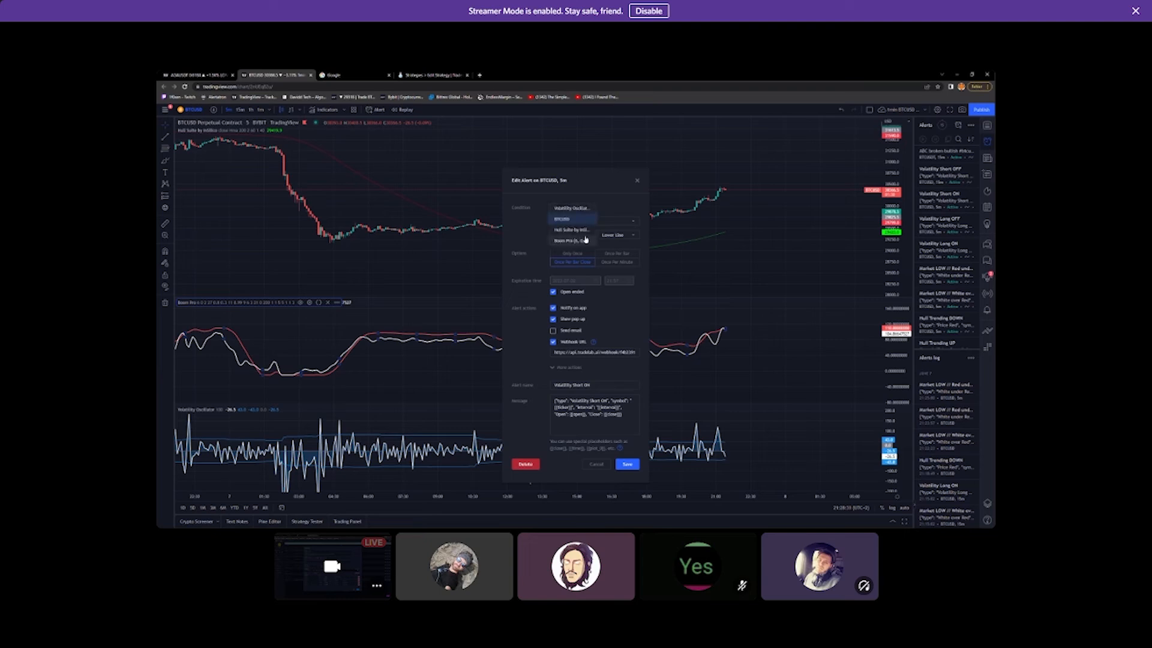
left_click(572, 208)
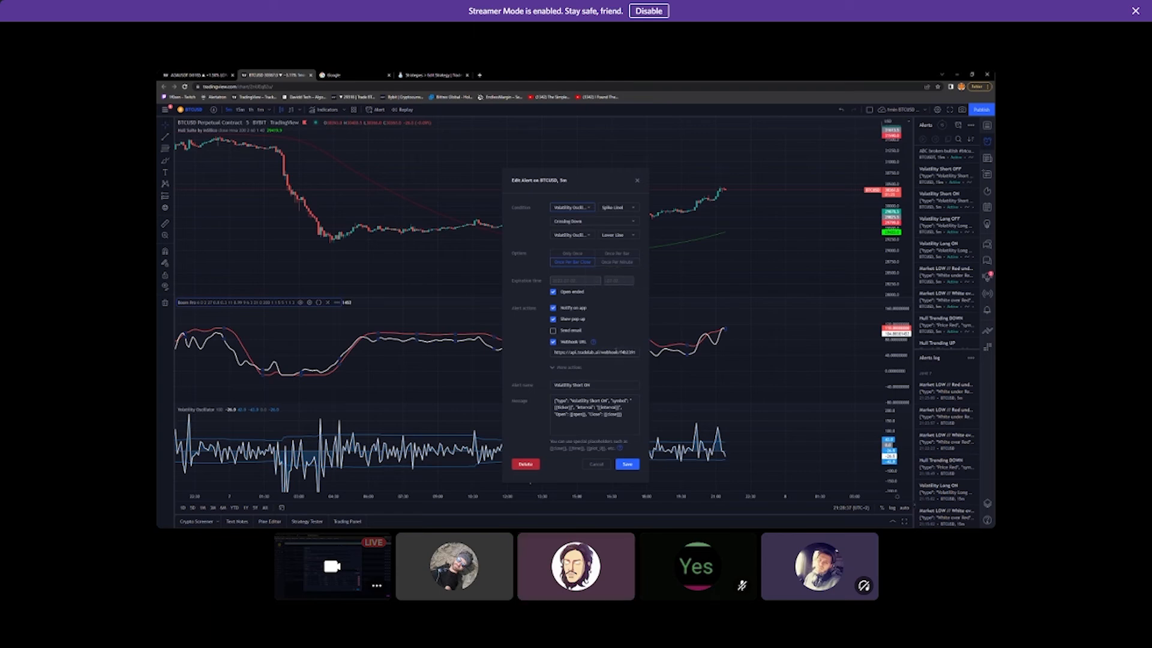
left_click(627, 466)
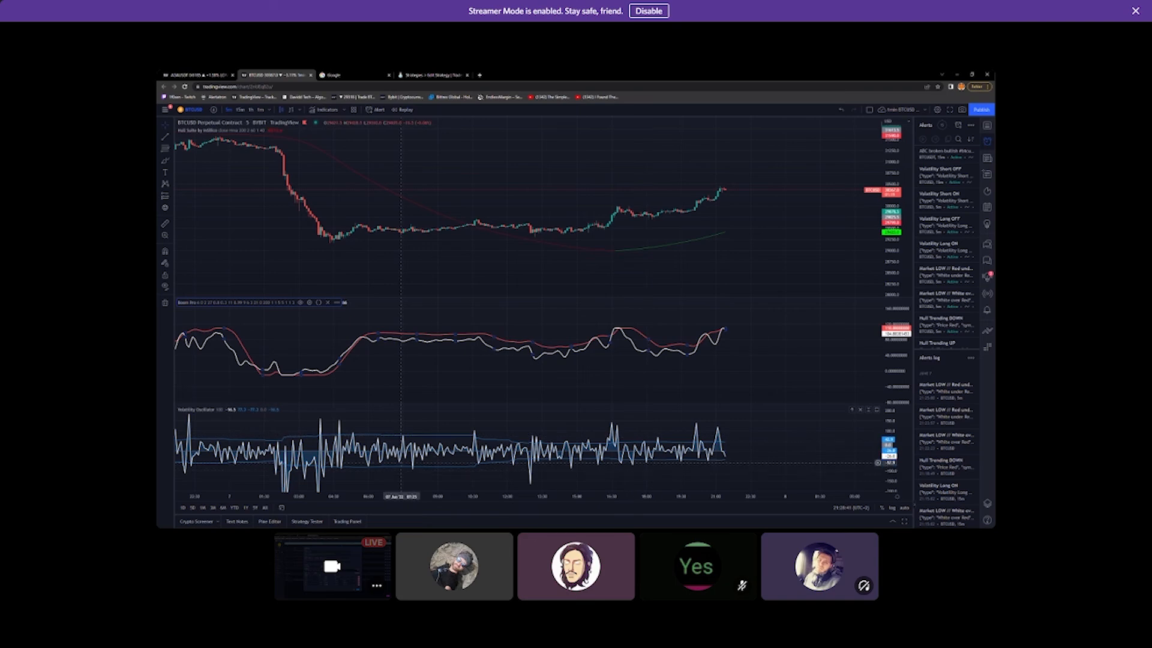
Switch to TradeLab, enter "Volatility Oscillator, Spike Linel -> crossing down -> Volatility Oscillator, Lower Line" as the Volatility Short ON condition and save the alert
left_click(418, 75)
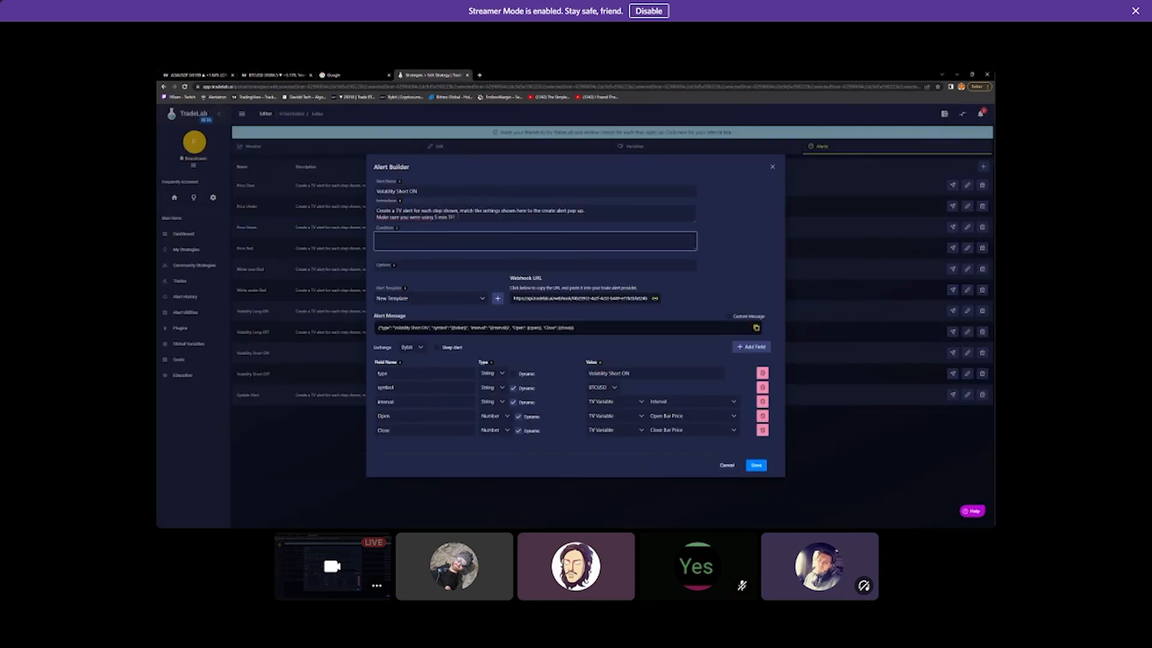
type("Vol")
type("atility Oscillator, Spike Line1 -> crossing down -> Volatility Oscil")
type("lator")
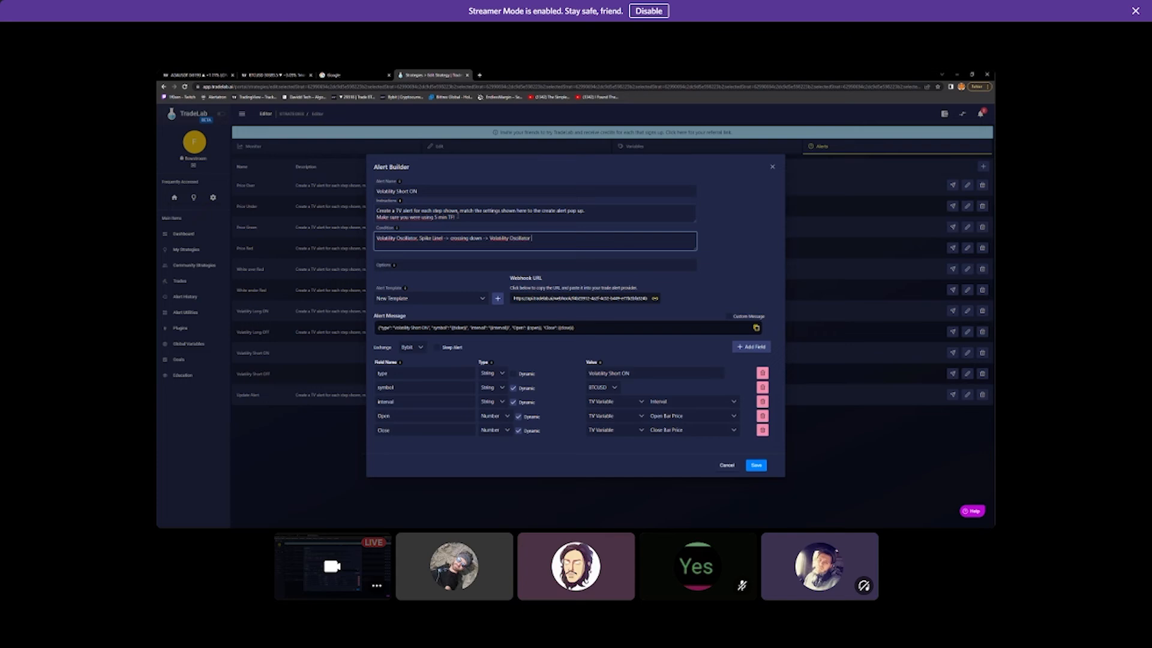
type(", Lower Line")
left_click(755, 469)
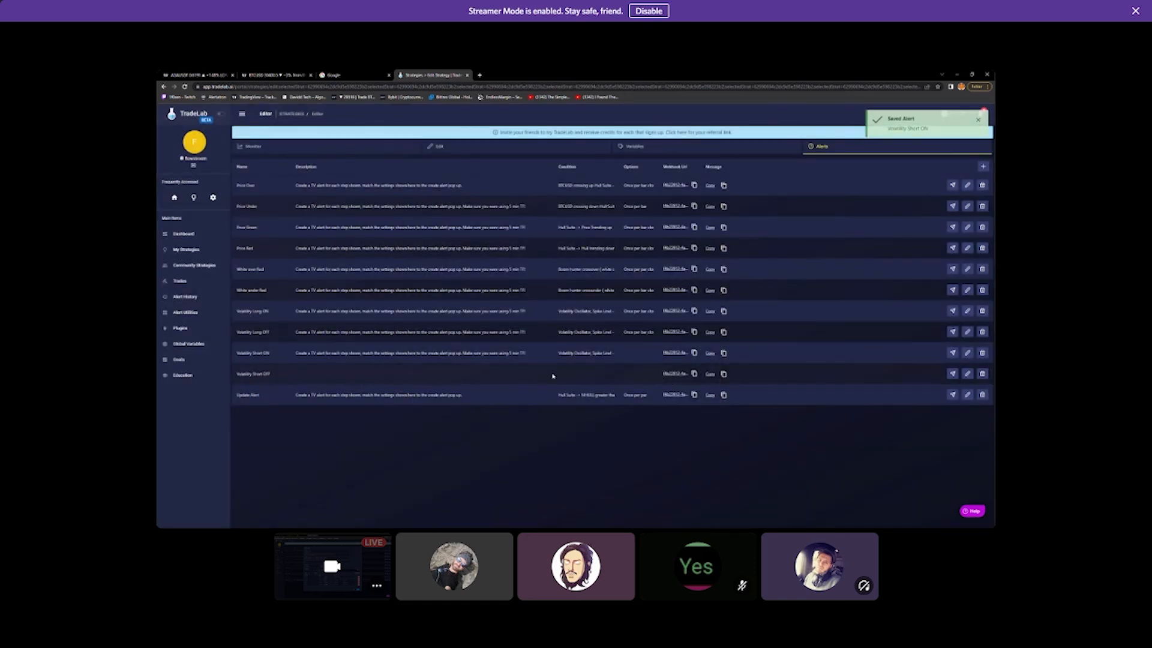
Open the Volatility Short OFF alert and fill its instructions with the standard text ending in the 5 min TF reminder
left_click(967, 374)
left_click(413, 219)
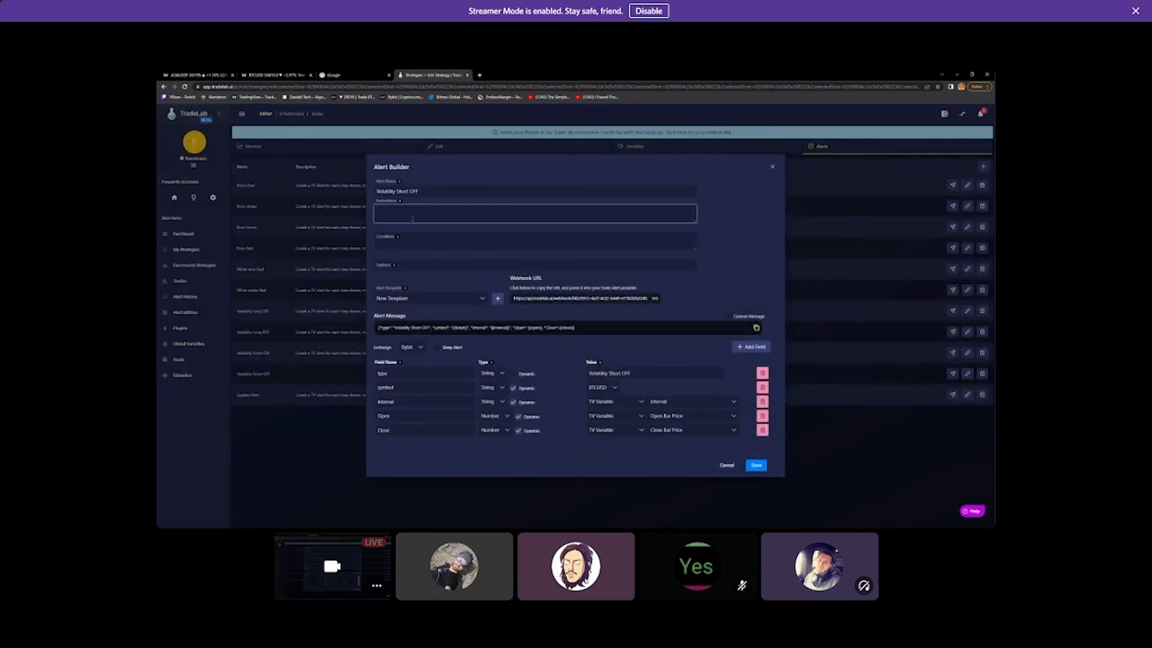
type("Create a TV alert for each step shown, match the settings shown here to the create alert pop up. Make sure you were using 5 min TF!")
left_click(418, 247)
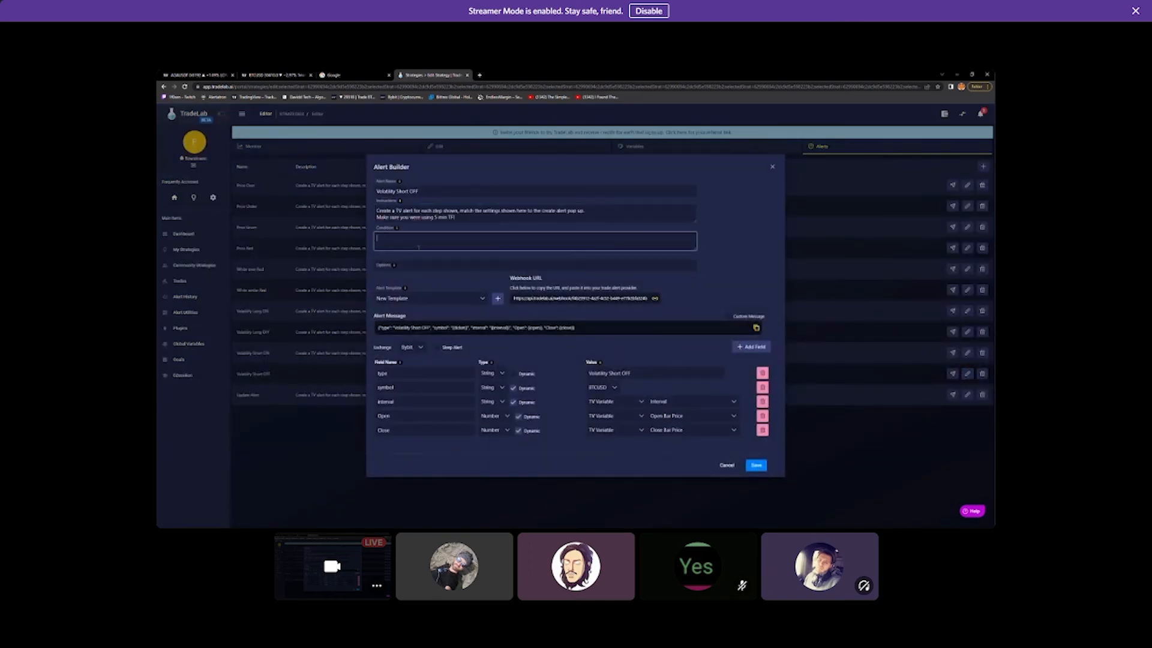
Switch to TradingView, set the condition source of the Volatility Short OFF alert to "BTCUSD, 5" and save it
left_click(275, 75)
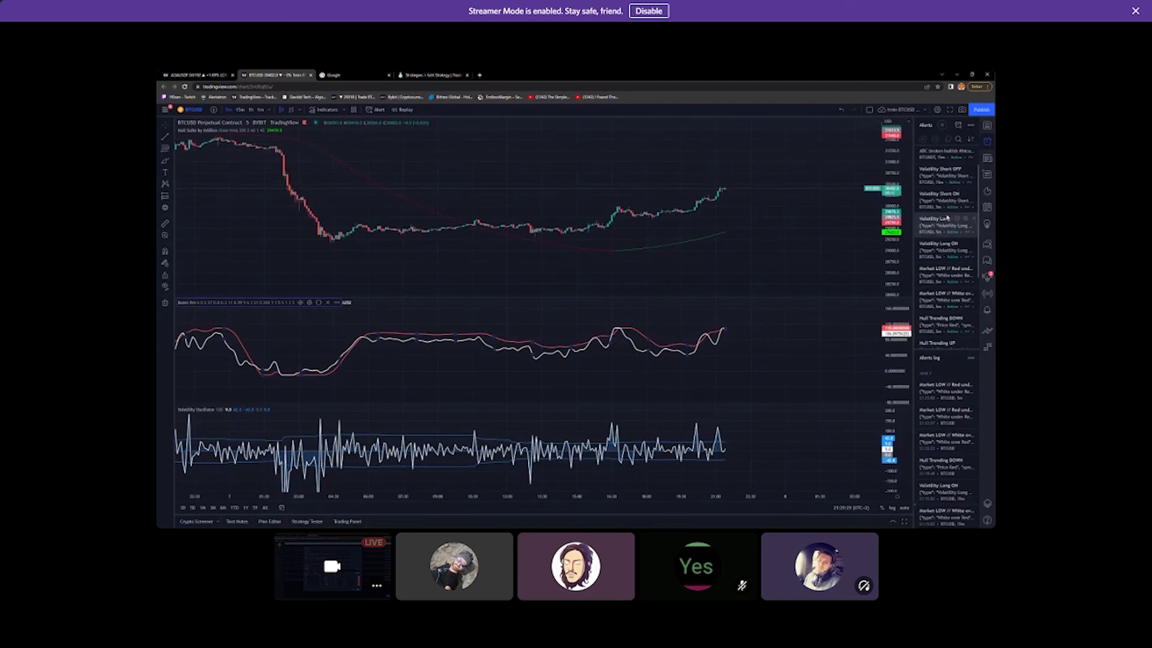
mouse_move(944, 180)
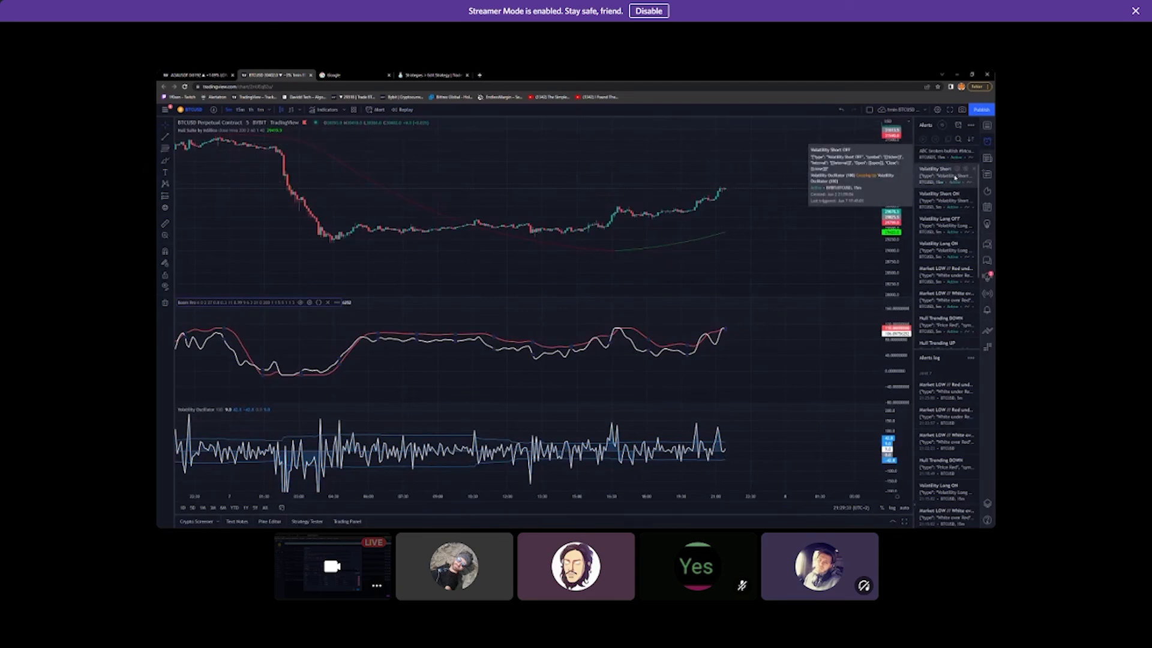
left_click(966, 171)
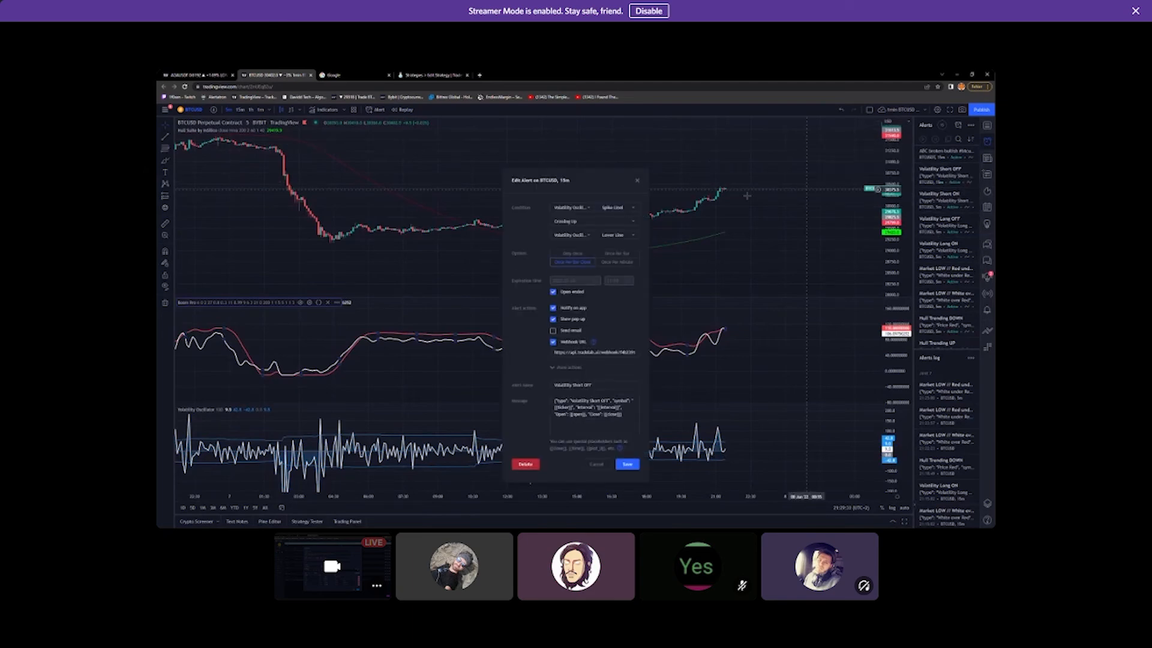
left_click(585, 209)
left_click(570, 233)
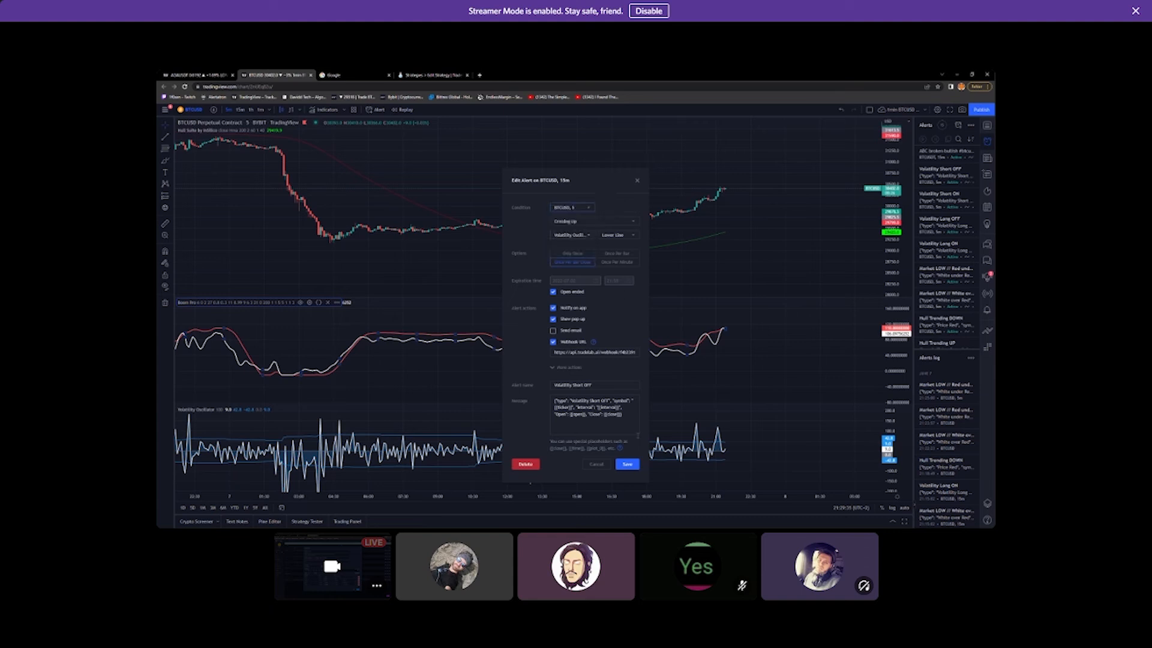
left_click(627, 465)
Reopen the Volatility Short OFF alert, set its condition source to the Volatility Oscillator with Lower Line as the compared line, and save it
left_click(966, 171)
left_click(586, 210)
left_click(576, 211)
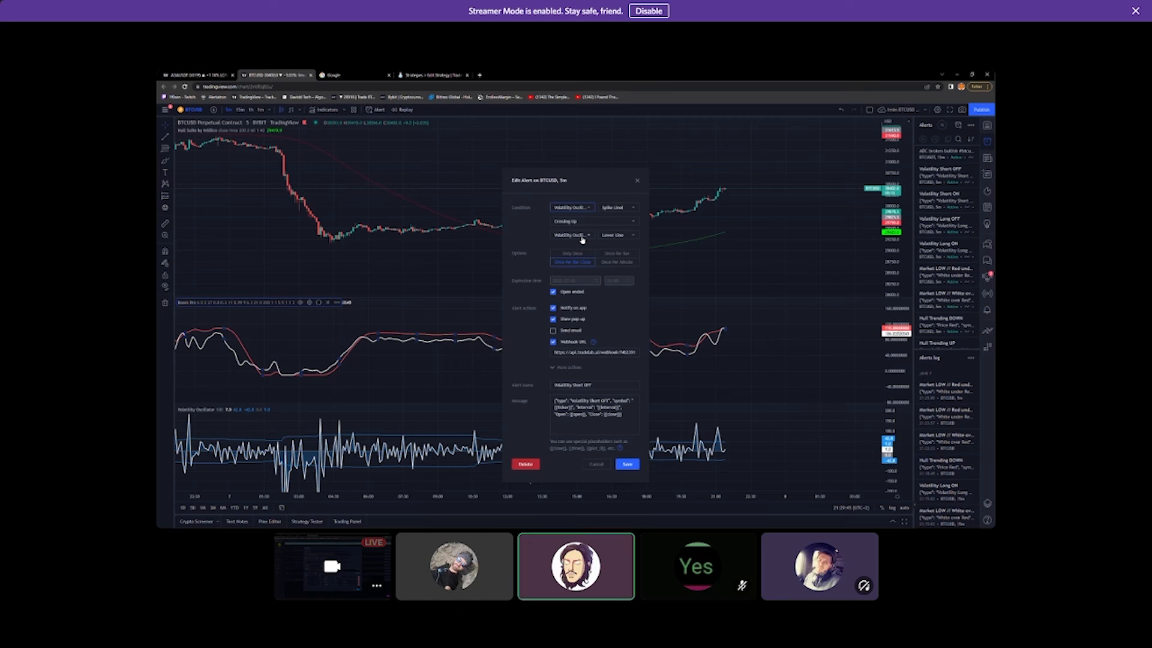
left_click(634, 239)
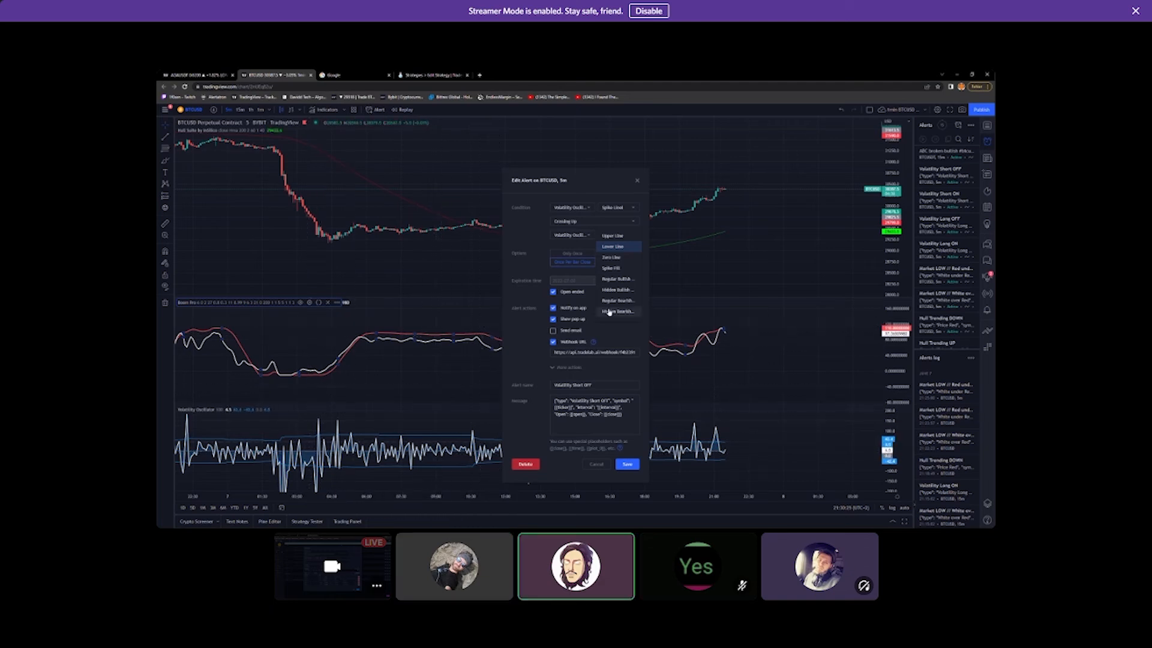
left_click(618, 250)
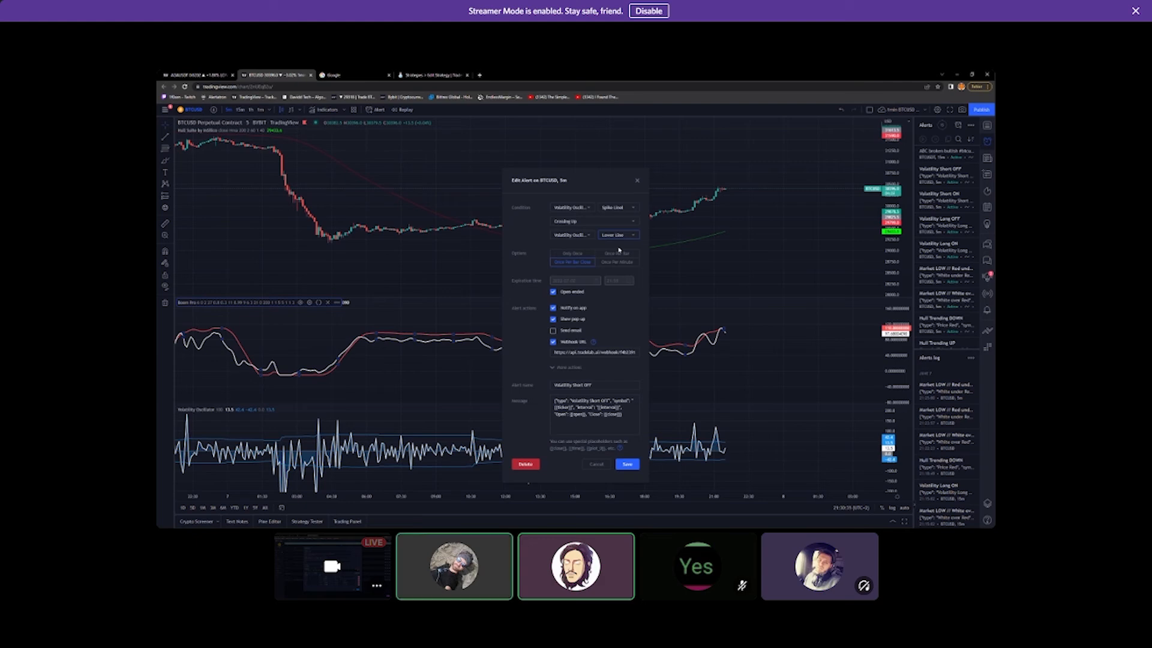
left_click(628, 465)
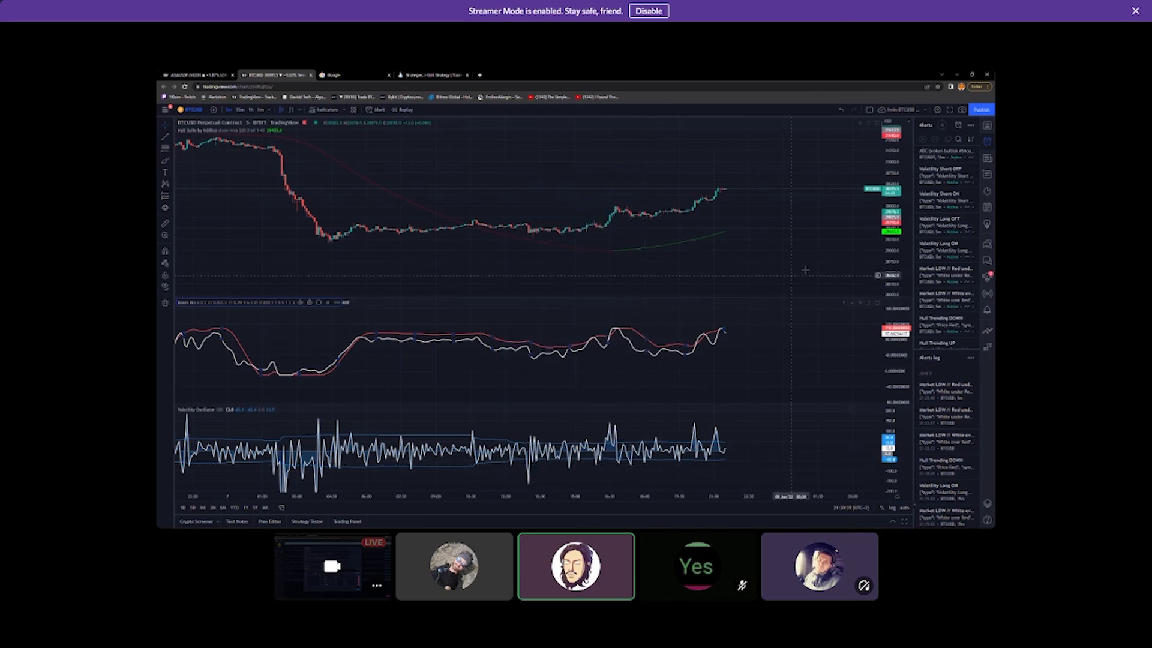
scroll(936, 251, "down", 1)
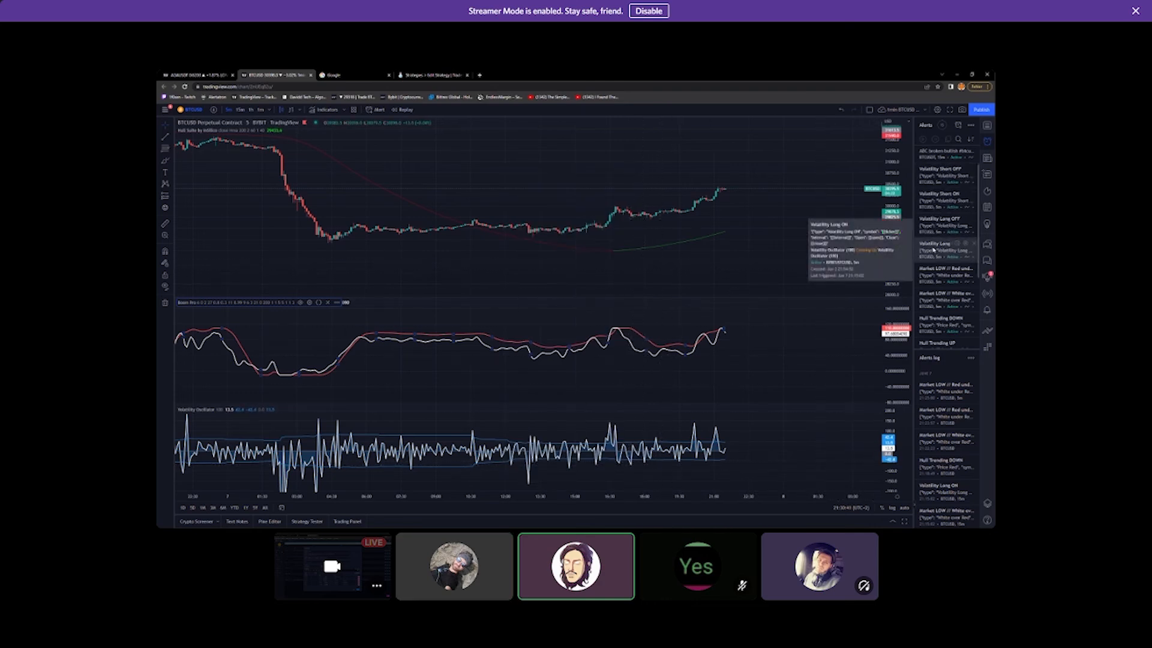
scroll(936, 251, "down", 4)
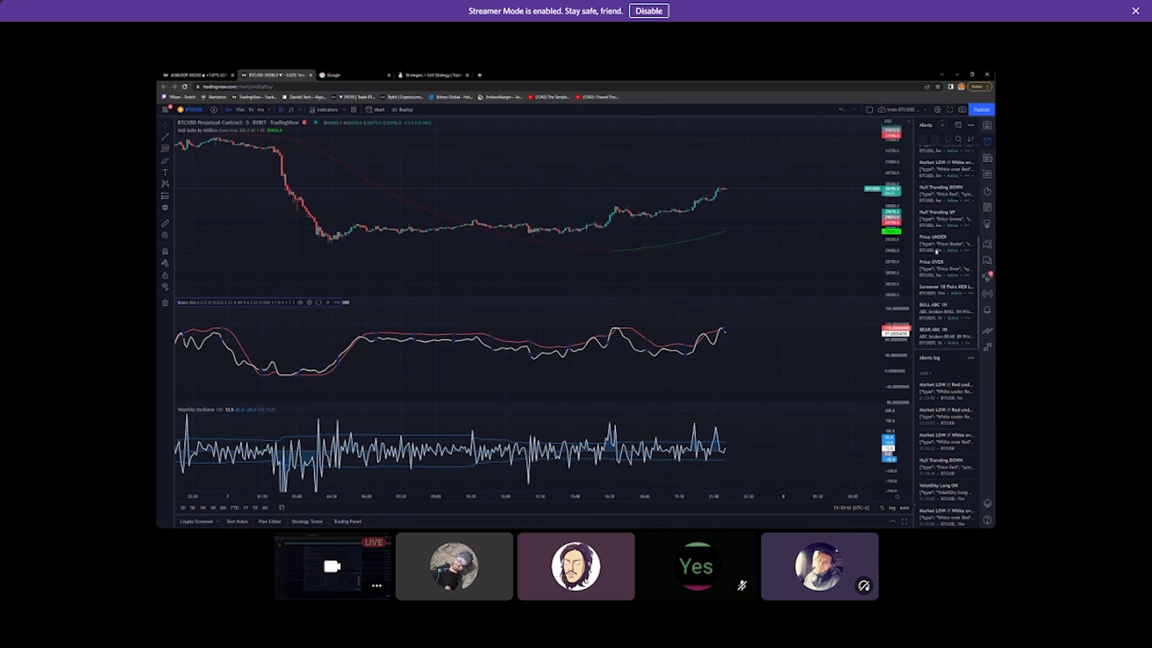
scroll(936, 251, "up", 6)
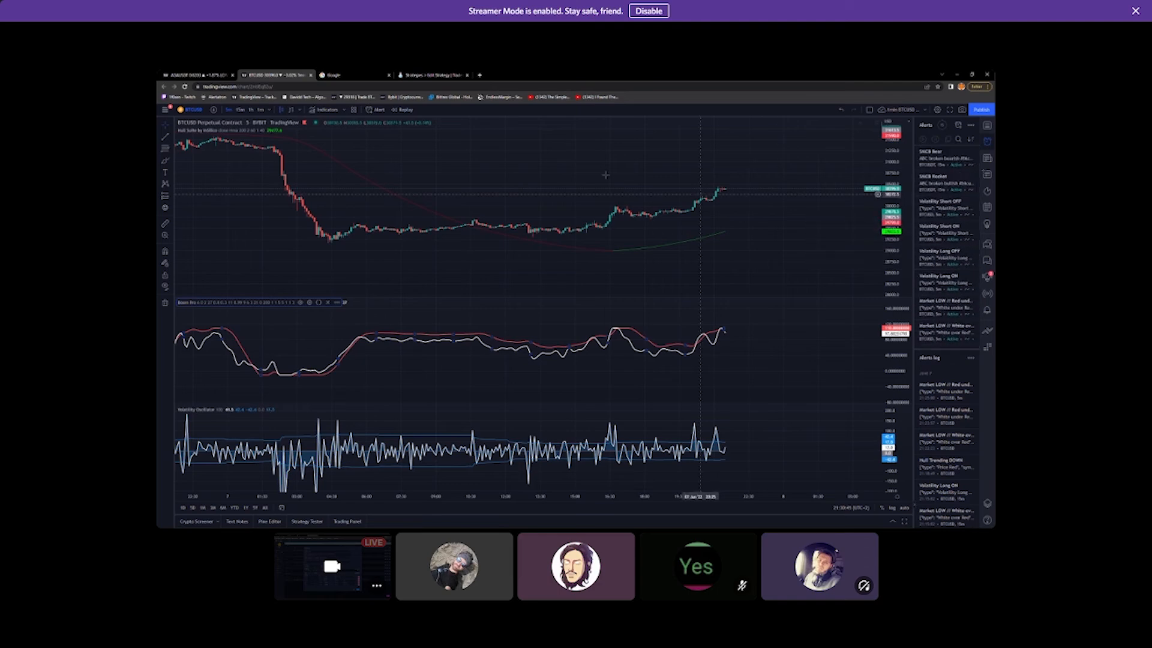
Switch to TradeLab and enter "Volatility Oscillator, Spike Linel -- >crossing up --> Volatility Oscillator, lower Line" as the condition of the Volatility Short OFF alert
left_click(410, 75)
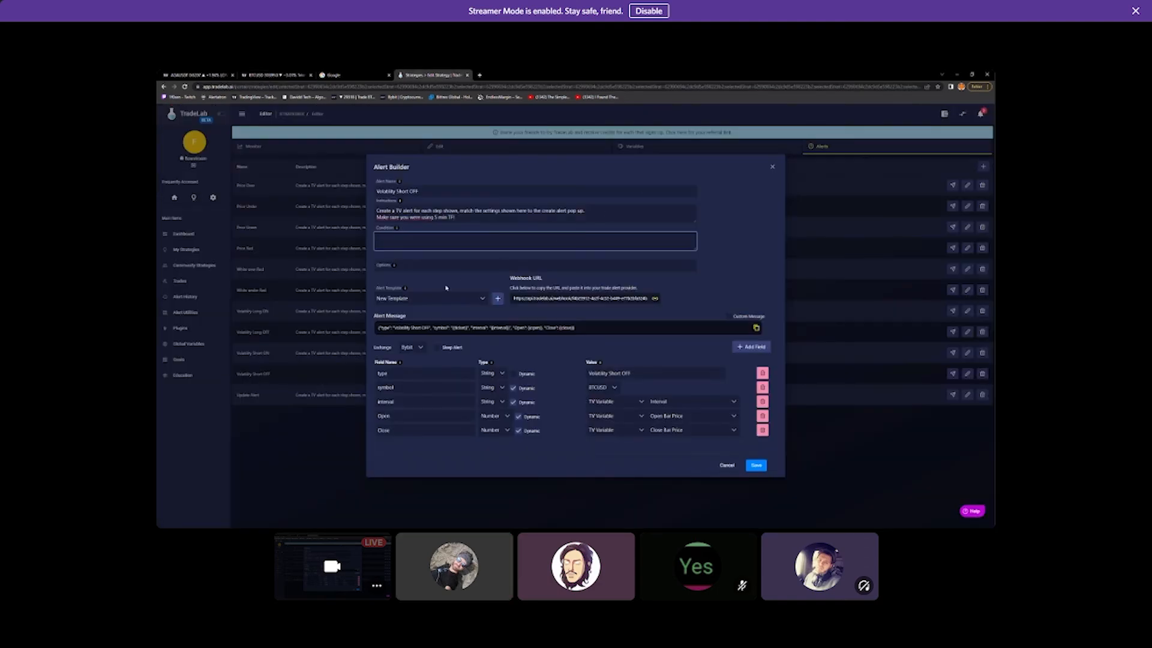
type("Vol")
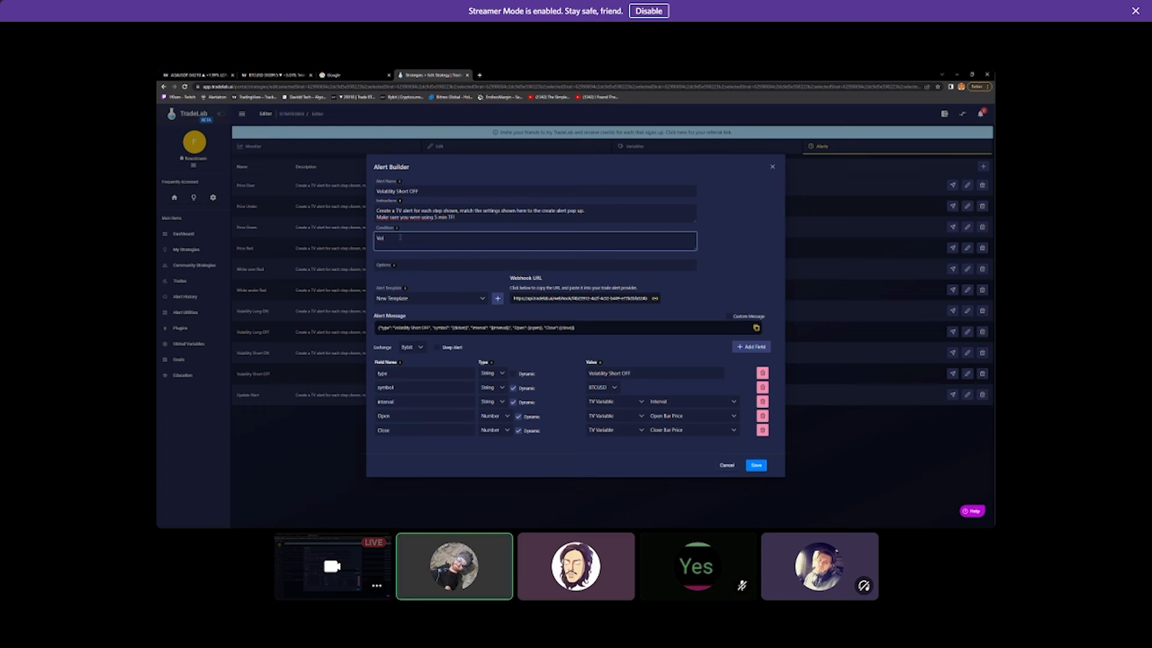
type("atility Flic")
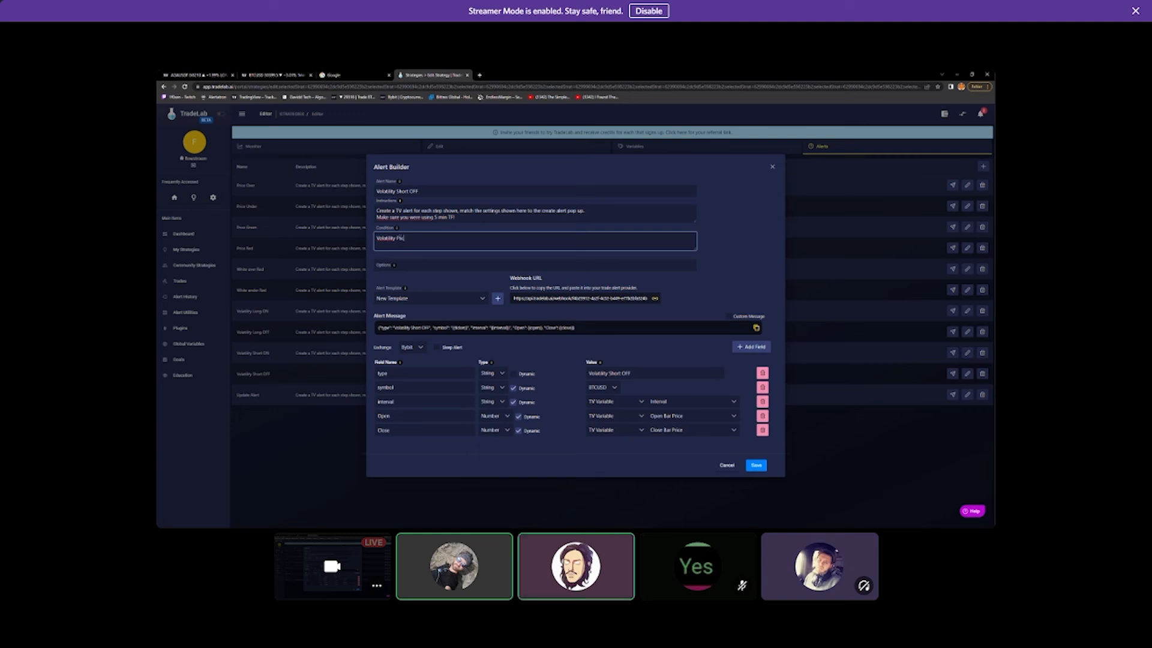
key("BackSpace")
key("BackSpace")
key("BackSpace")
key("BackSpace")
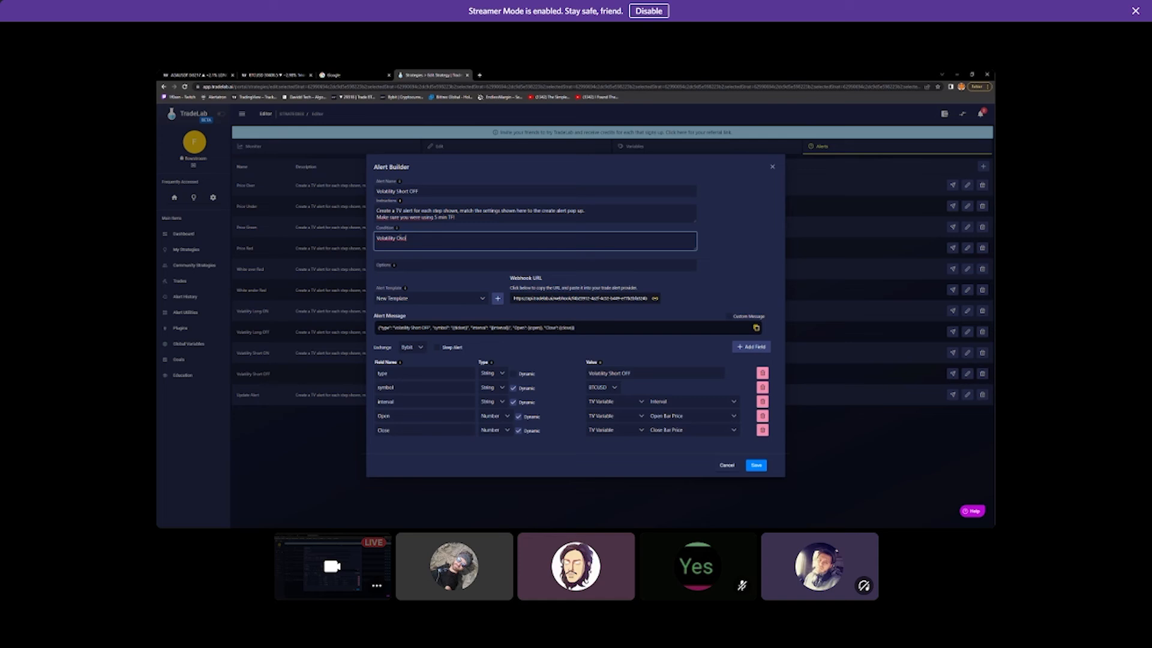
type("ator, Spike")
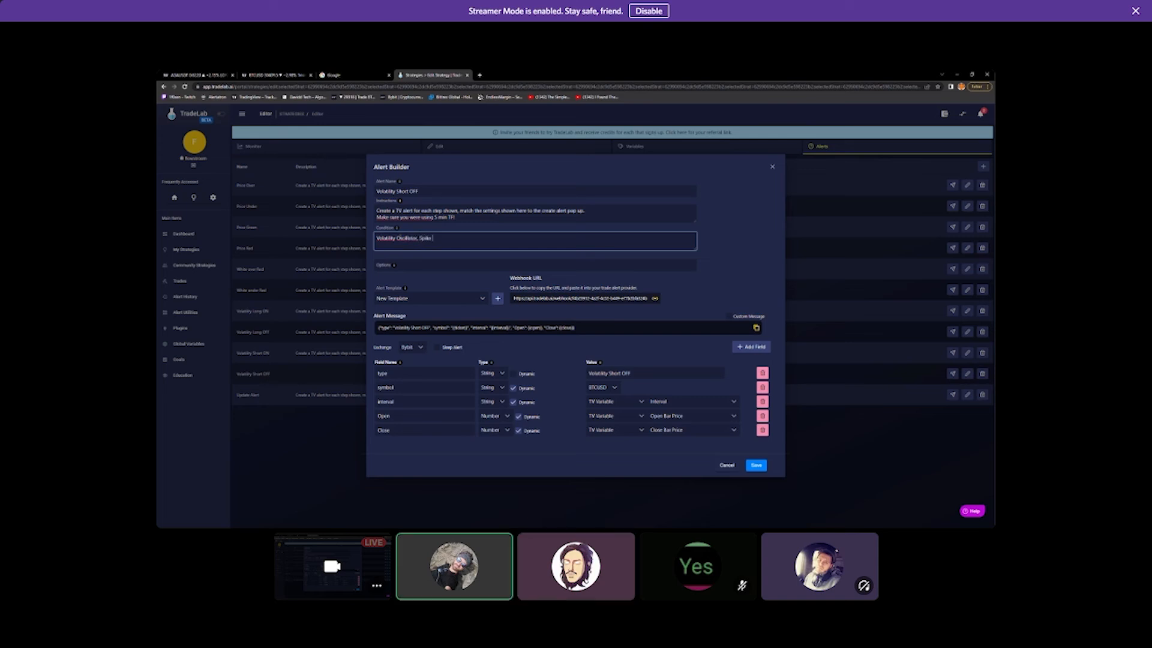
type(" Lines --")
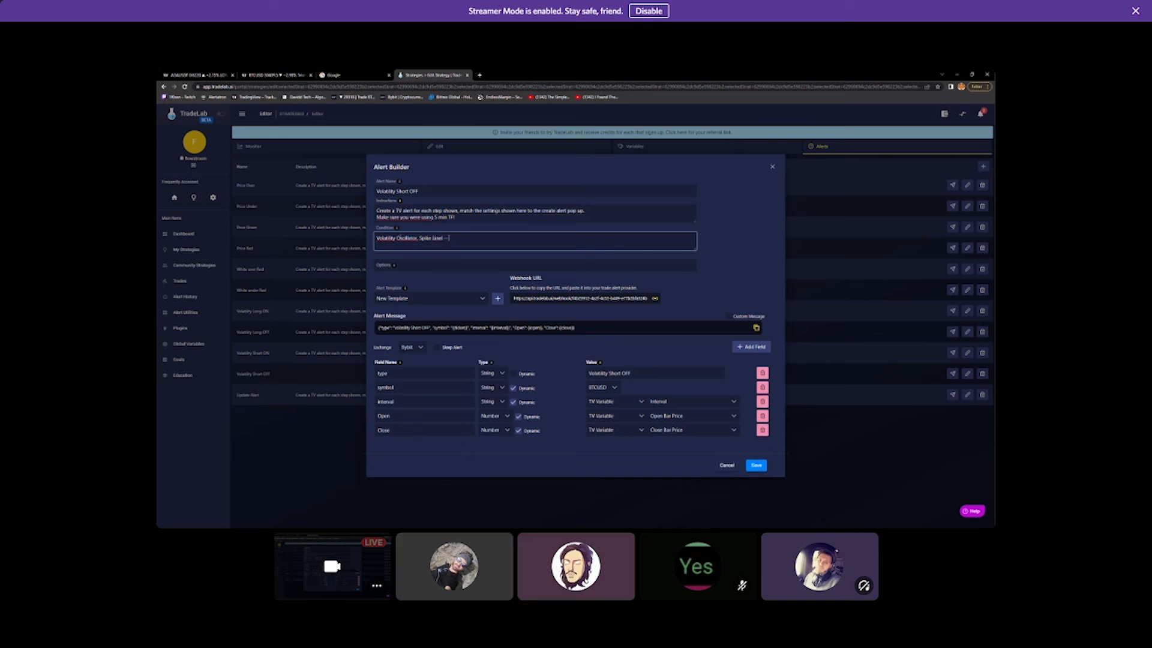
type(" >crosses")
key("BackSpace")
key("BackSpace")
key("BackSpace")
key("BackSpace")
key("BackSpace")
type("ing u")
type("p --> Volatility Oscillator, lower Line")
left_click(731, 273)
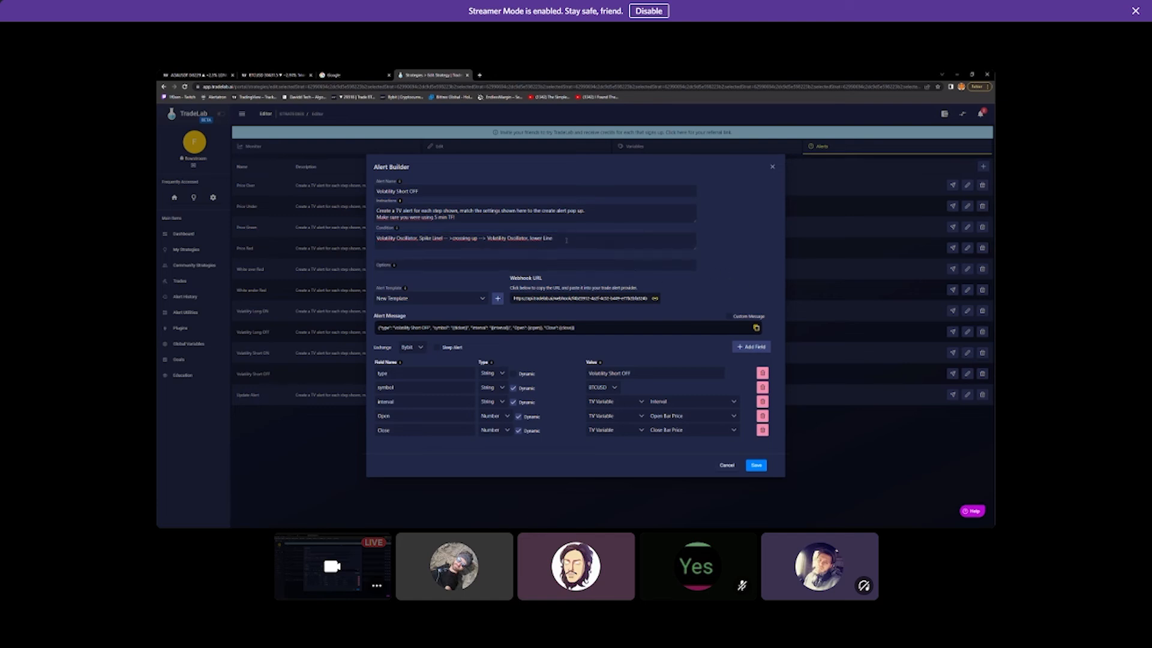
Enter "Once per bar close" as the options of the Volatility Short OFF alert and save it
left_click(416, 265)
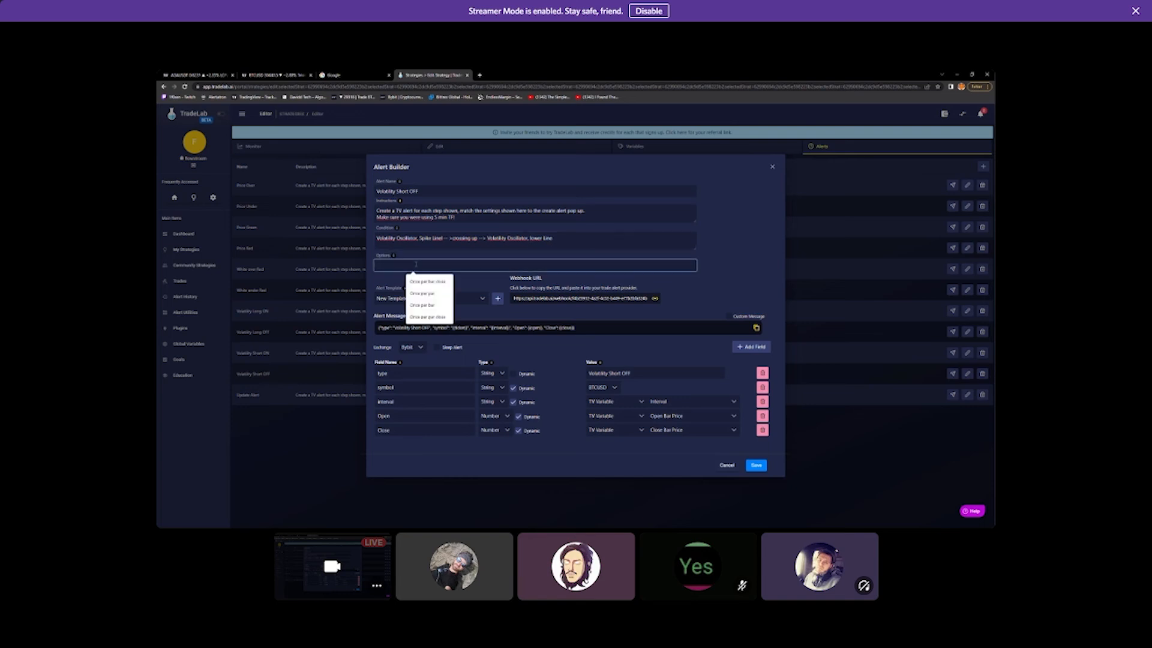
type("Once per bar cl")
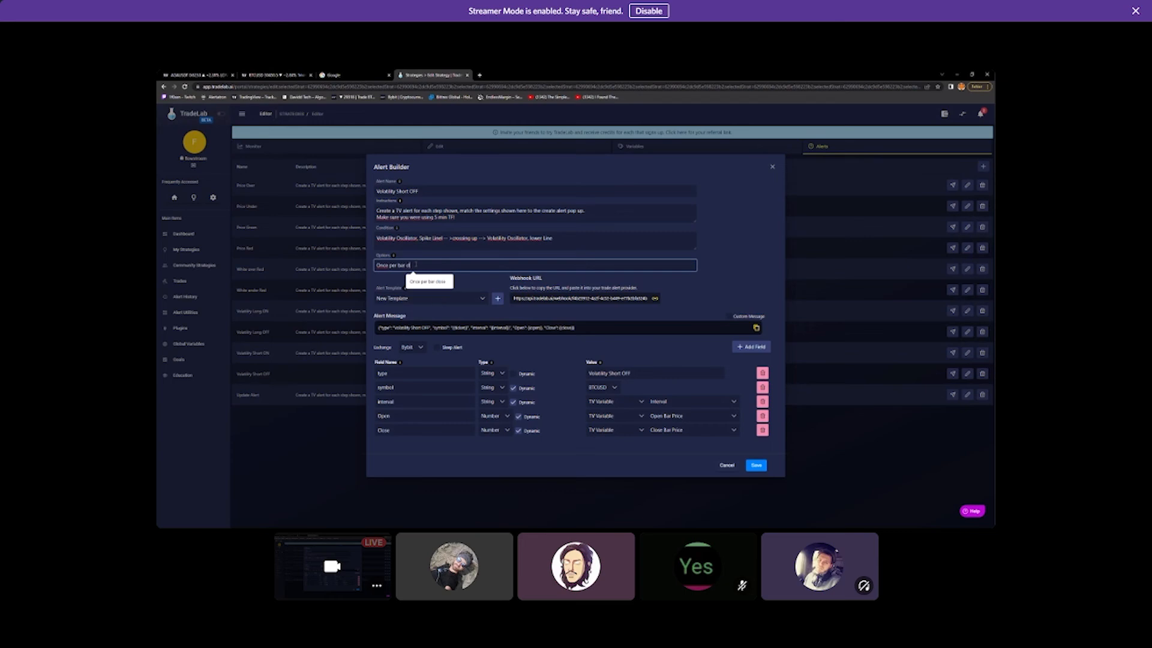
type("ose")
left_click(758, 469)
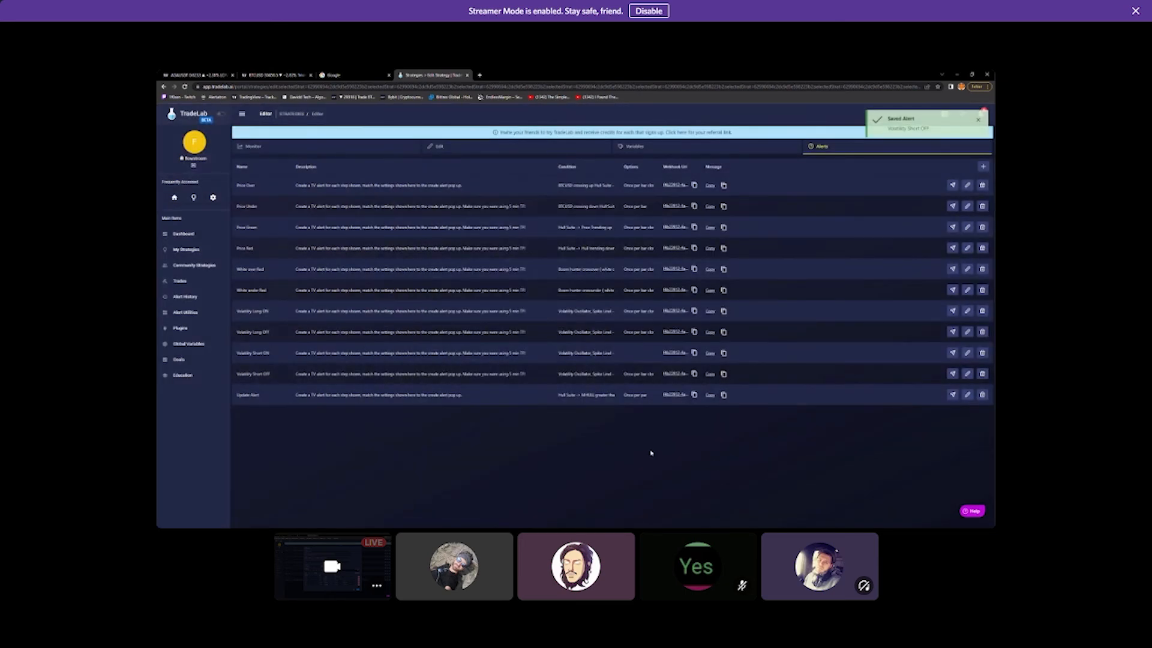
Enter "once per bar close" as the options of the Volatility Short ON alert and save it
left_click(967, 353)
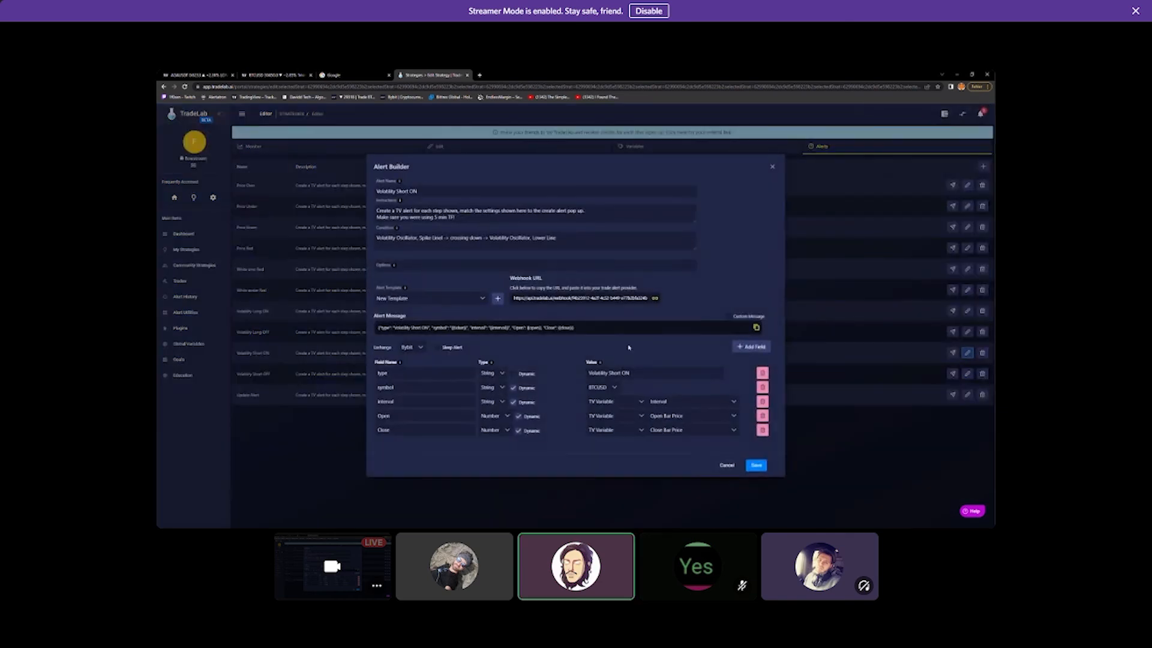
left_click(417, 265)
type("once per")
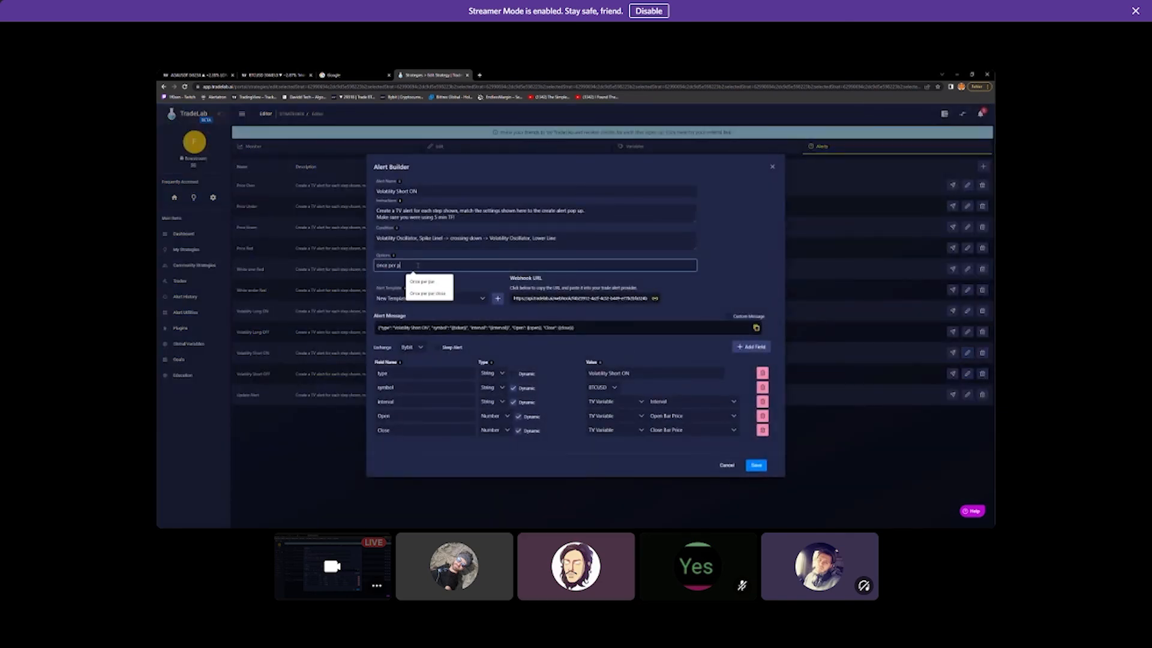
type(" bar")
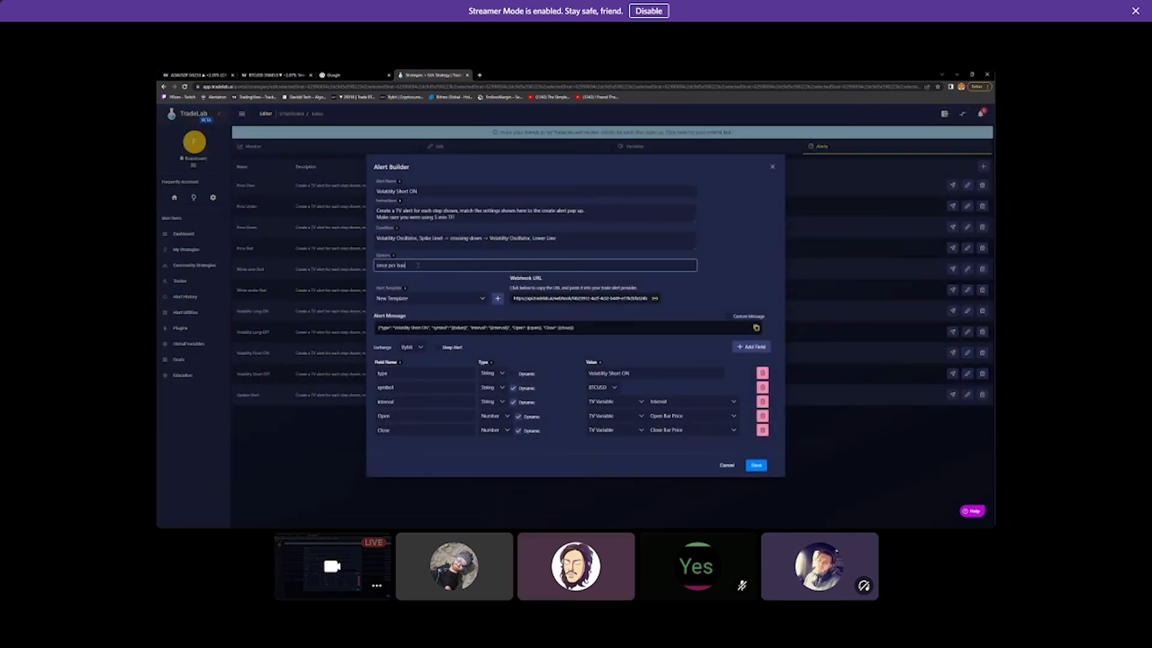
type(" close")
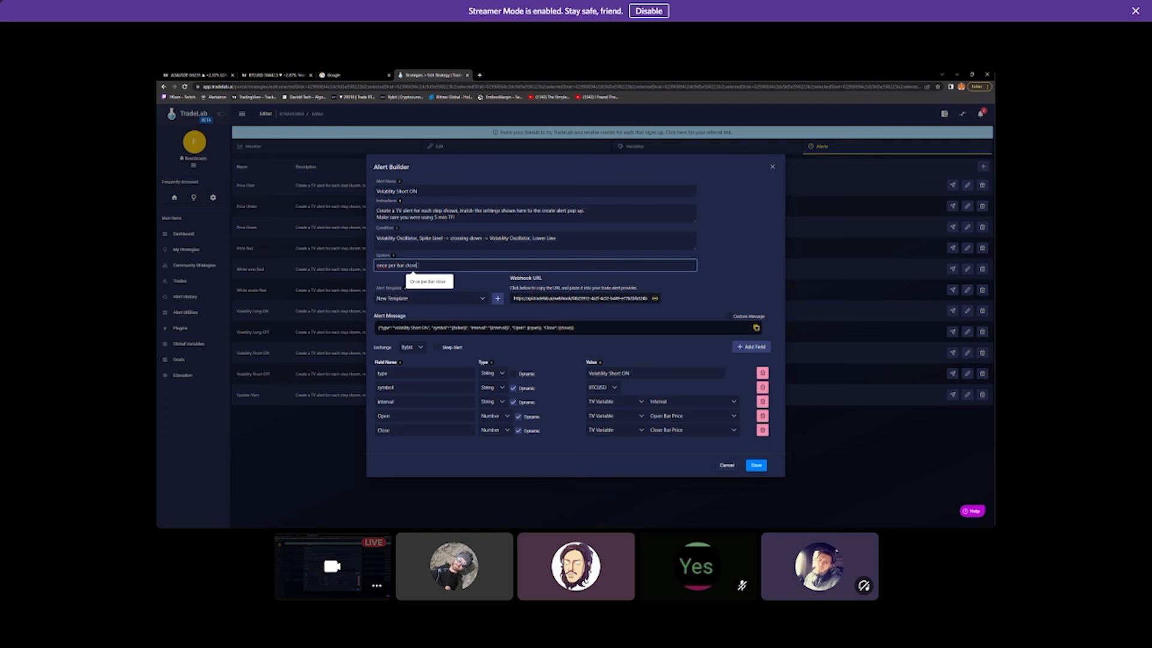
left_click(756, 465)
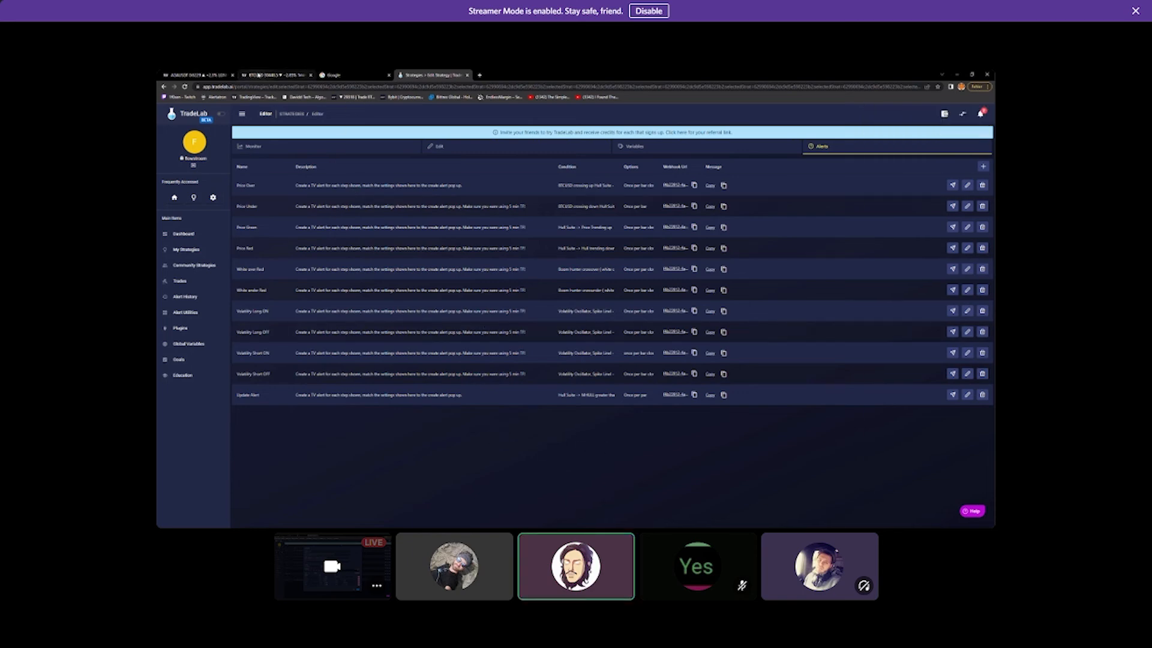
Review the alert list in TradingView, return to TradeLab, set the options of the Price Under alert to "Once per bar once" and save it
left_click(258, 75)
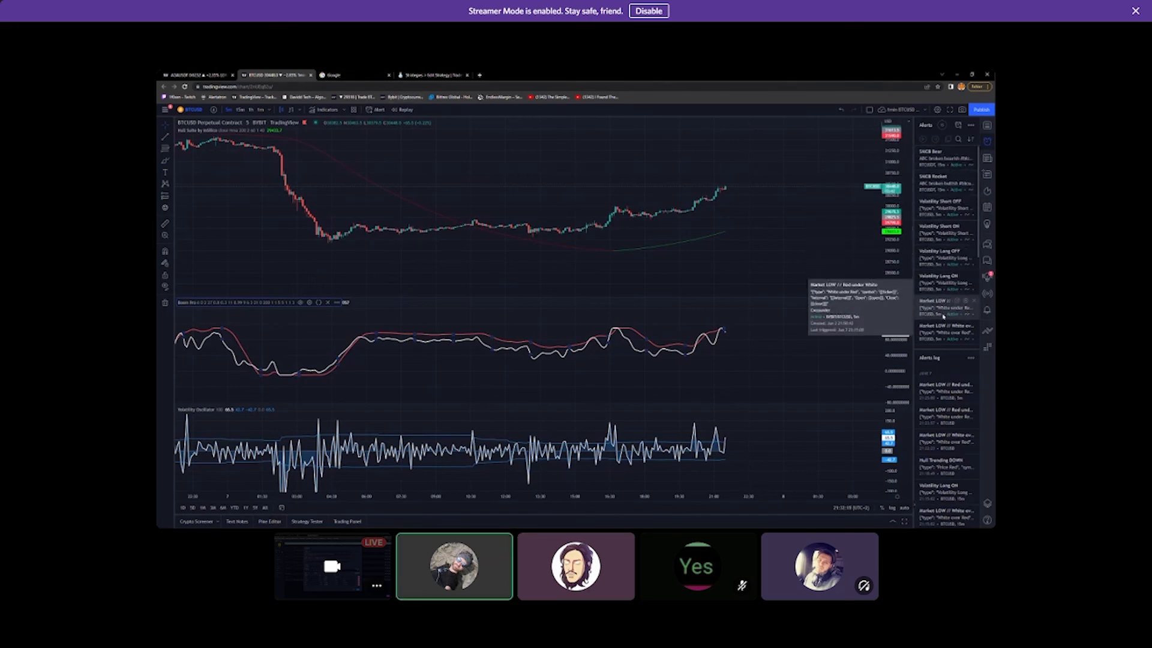
scroll(943, 312, "down", 3)
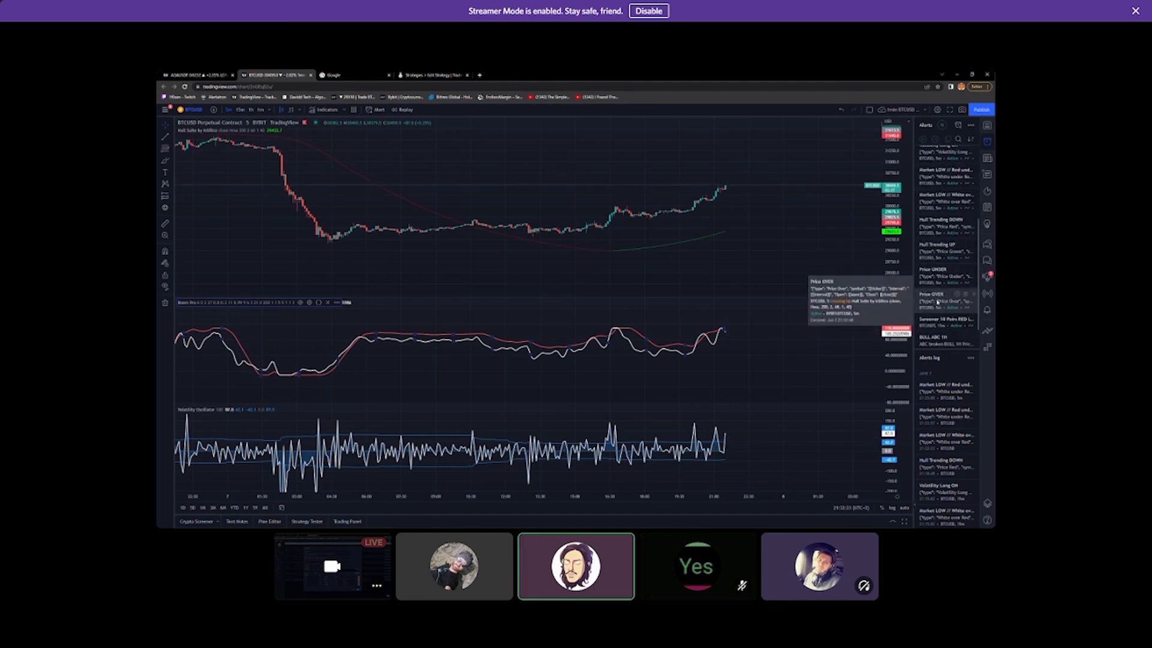
left_click(416, 76)
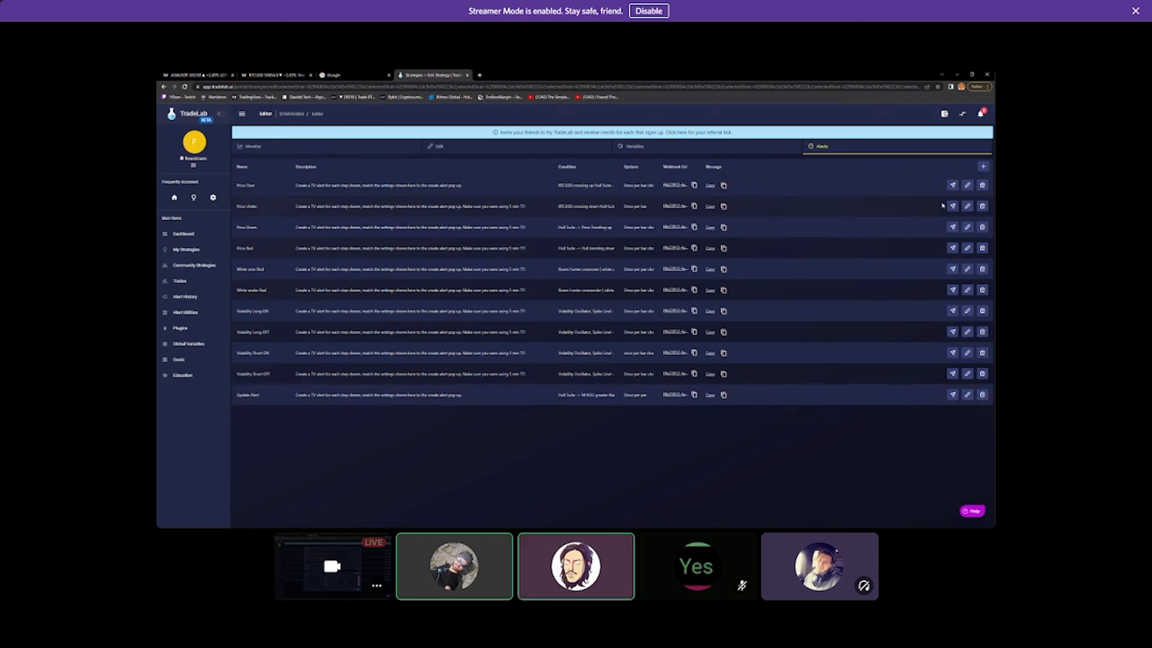
left_click(967, 206)
left_click(434, 266)
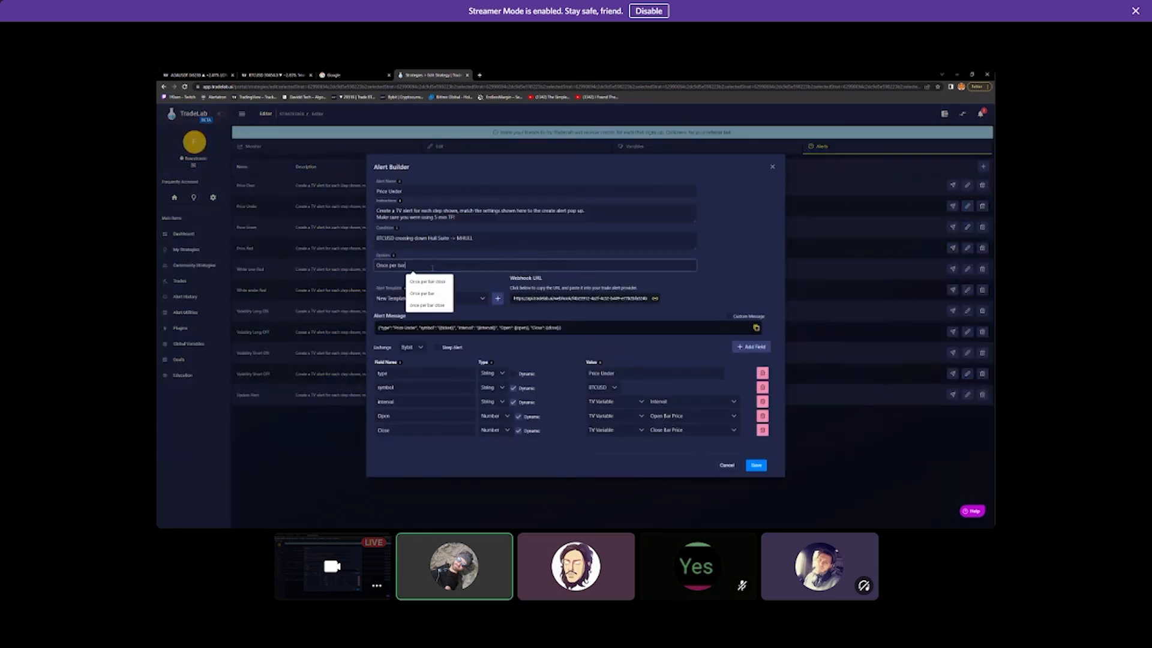
type("once")
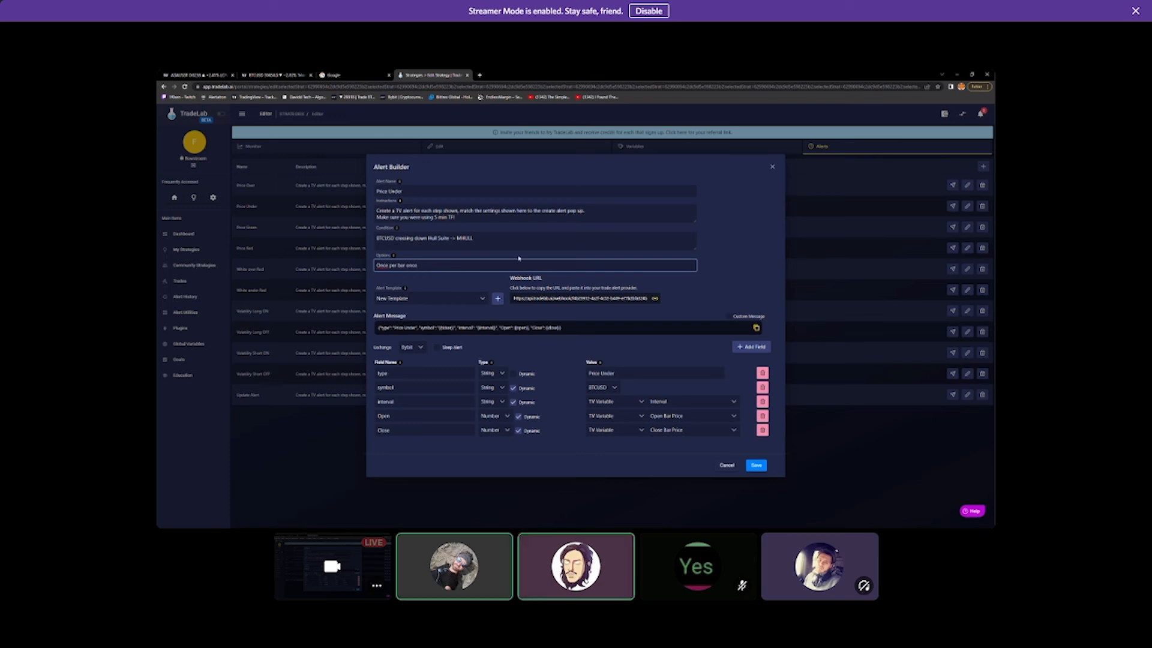
left_click(756, 466)
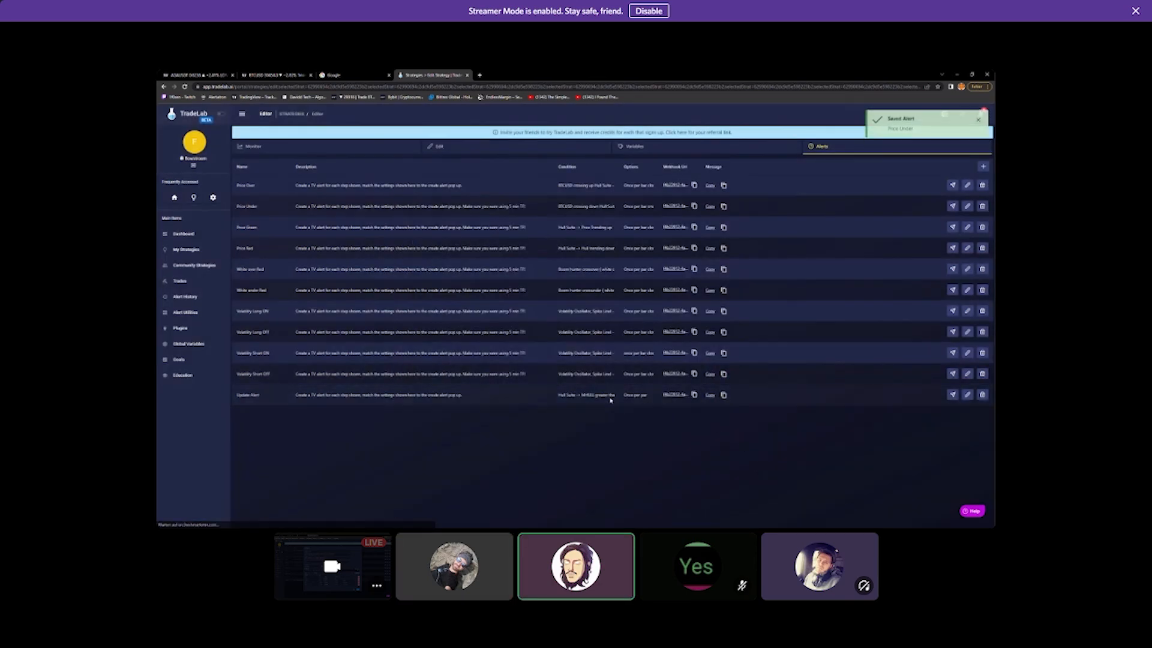
Correct the options of the Update Alert to "Once per bar close" and save it
left_click(968, 394)
left_click(445, 265)
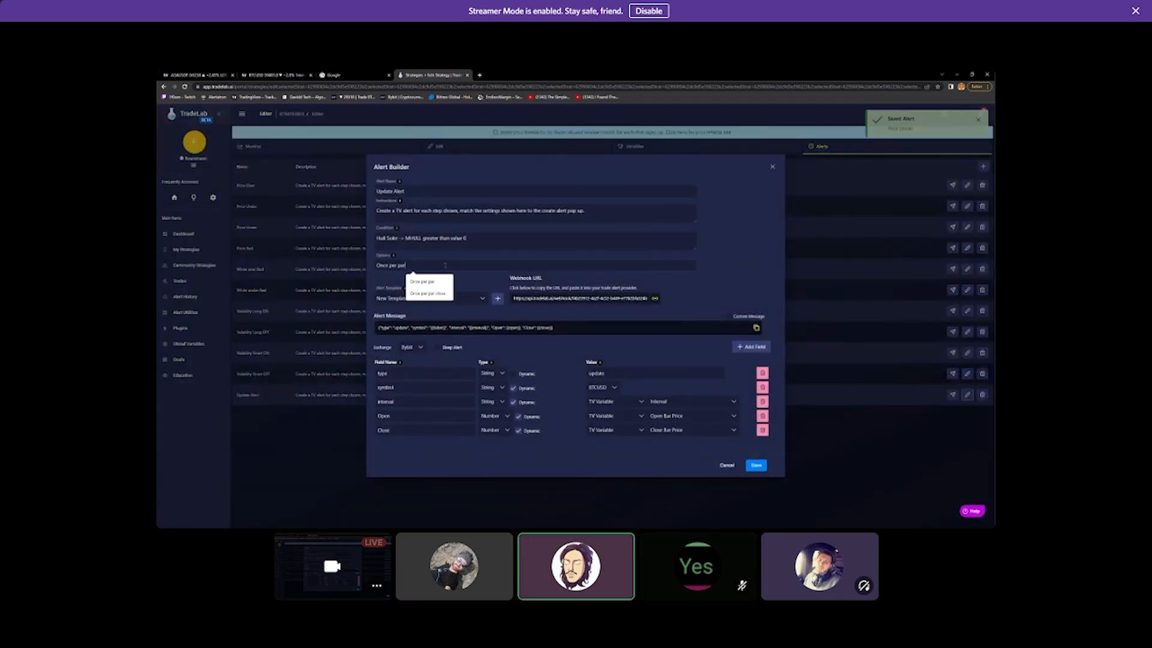
key("BackSpace")
key("BackSpace")
key("BackSpace")
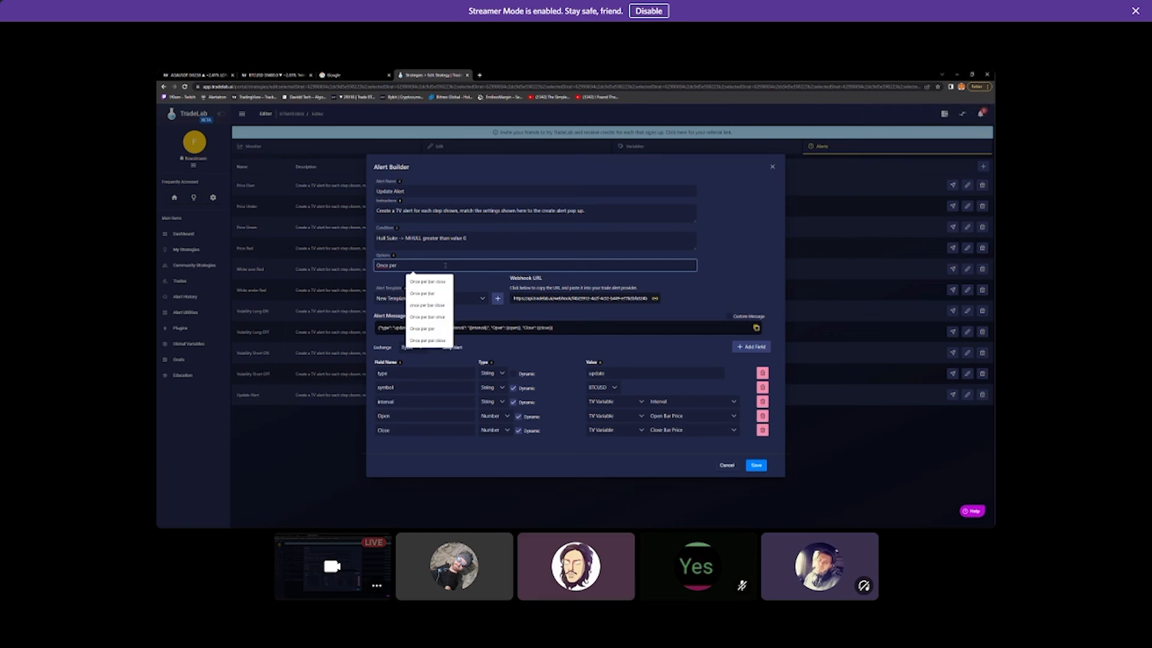
type("bar c")
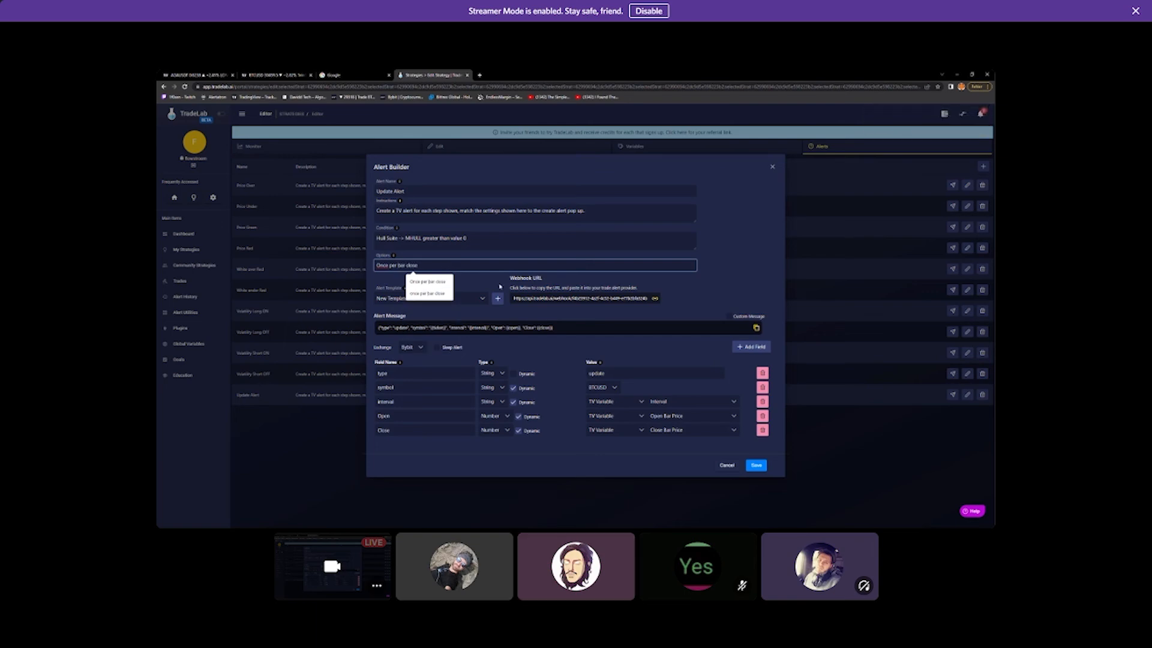
type("lose")
left_click(757, 466)
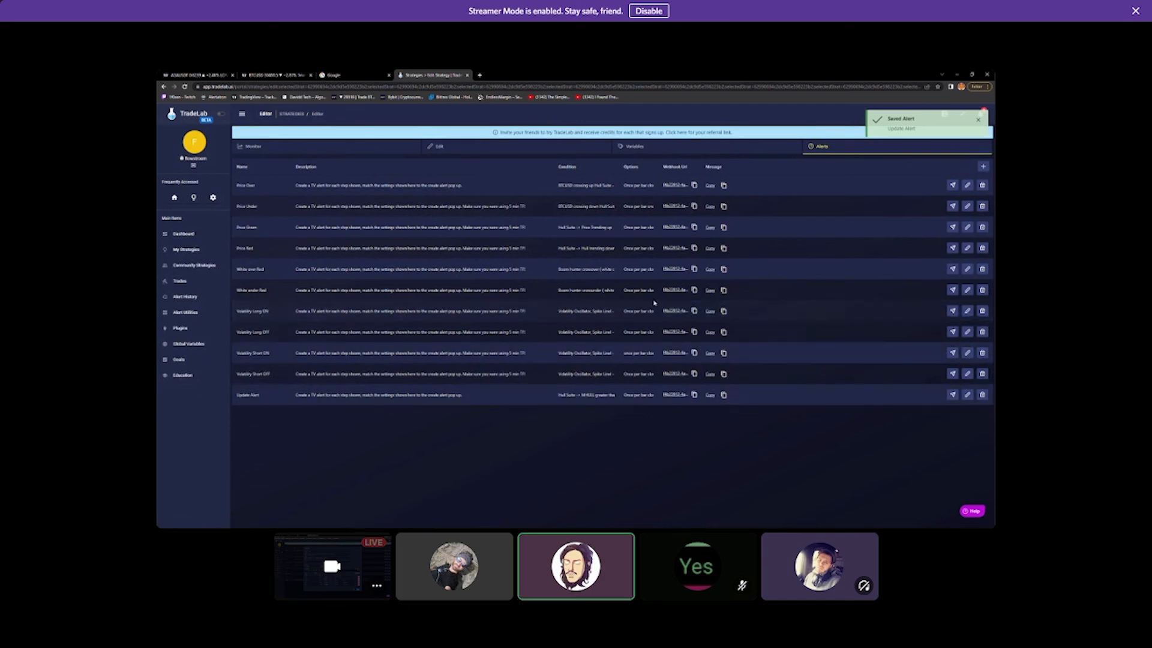
Reopen the Update Alert in TradeLab and copy its webhook URL and alert message
left_click(272, 76)
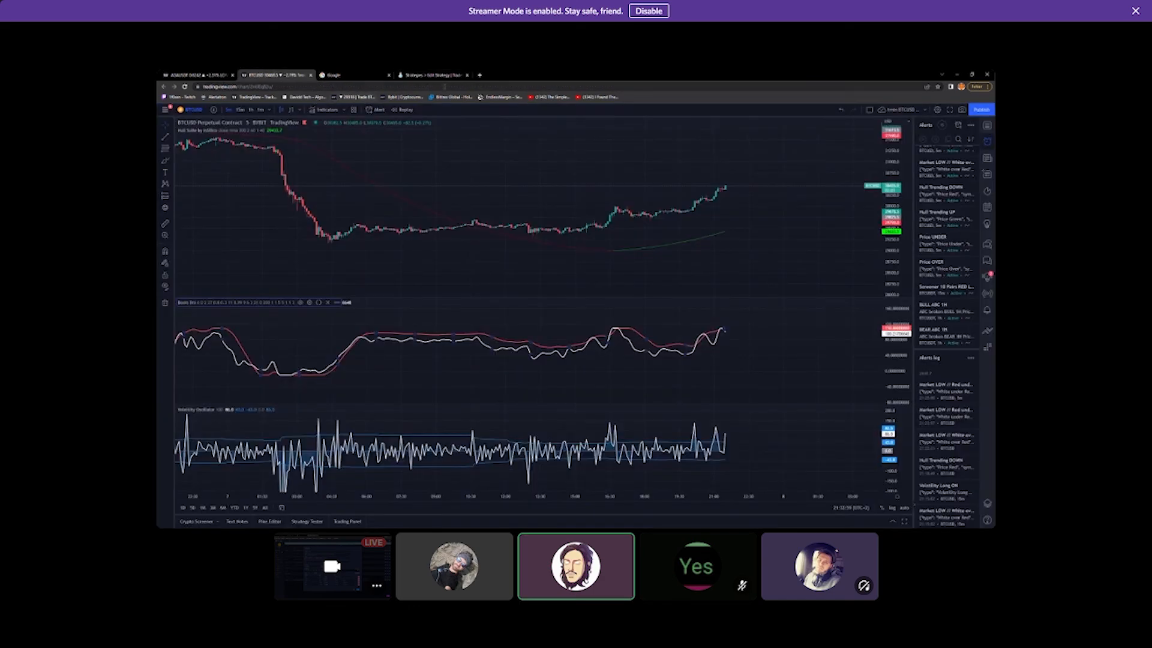
left_click(421, 76)
left_click(967, 395)
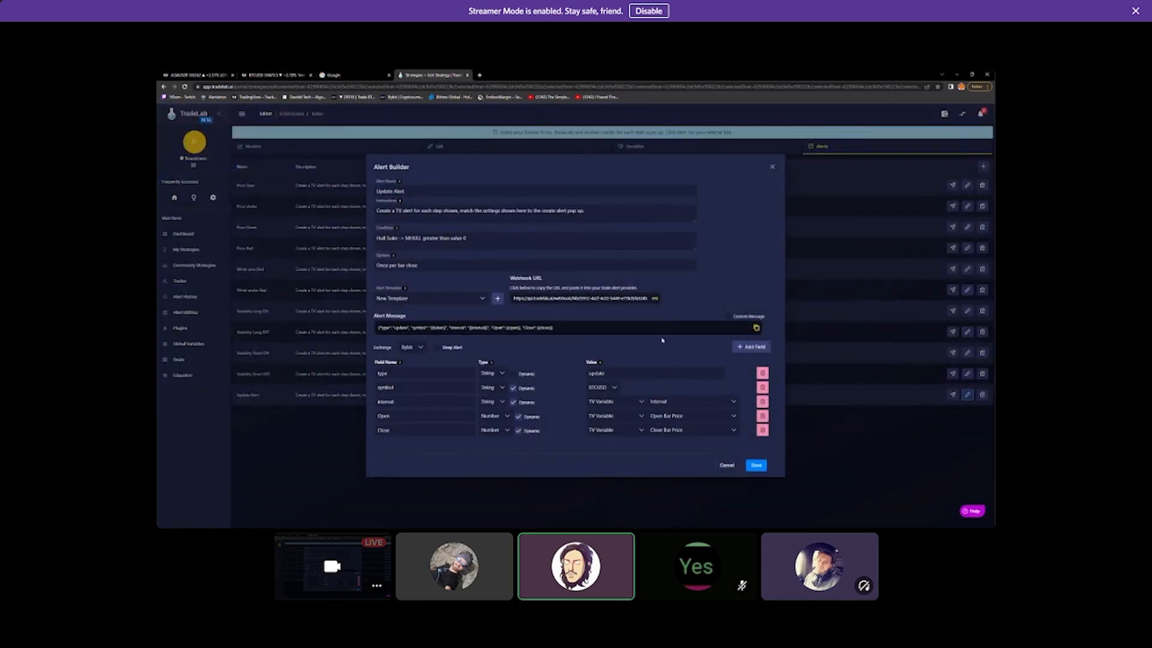
left_click(655, 299)
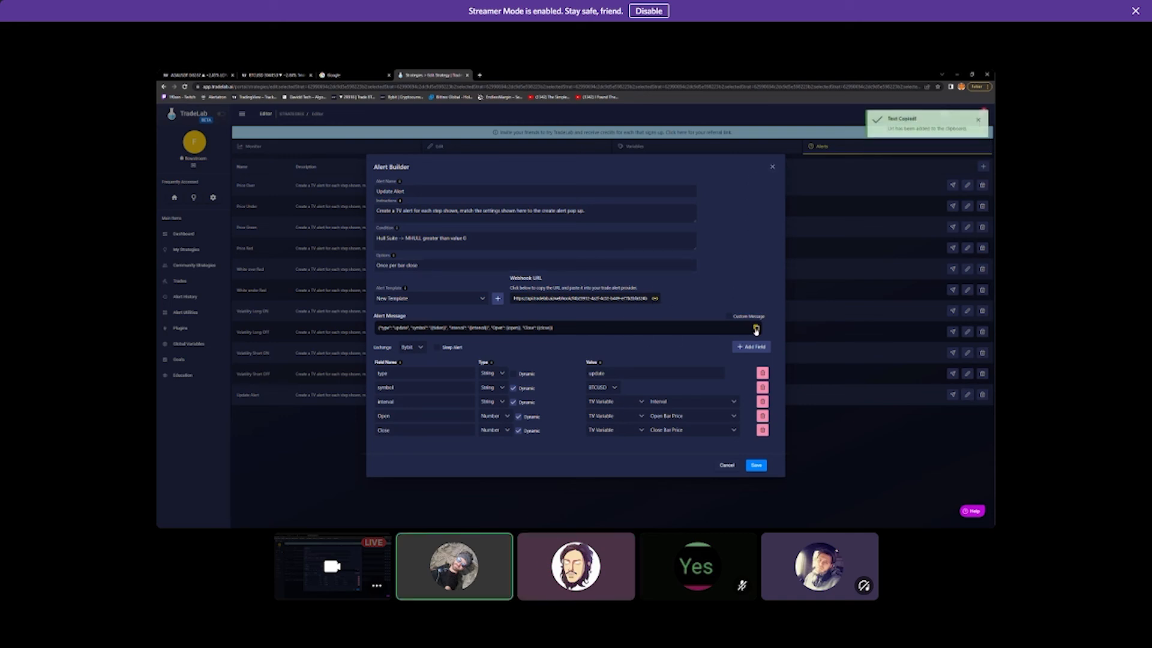
left_click(756, 328)
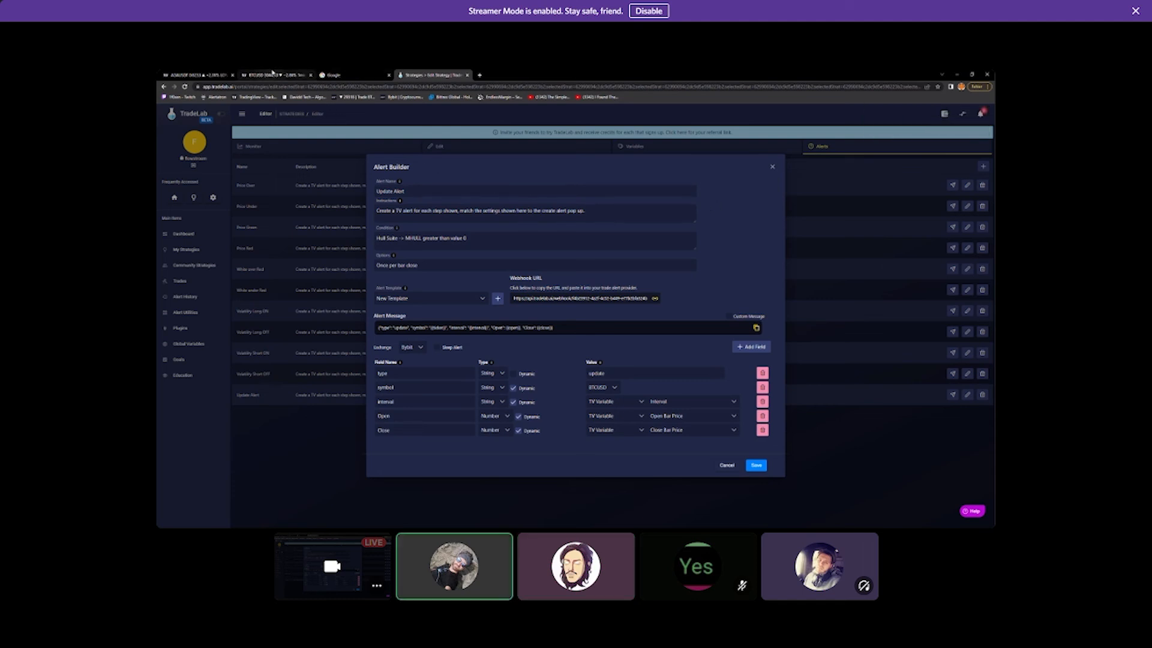
Switch to TradingView, dismiss the alert notification and start a BTCUSD alert with the condition Hull Suite MHULL Greater Than Value 0
left_click(272, 74)
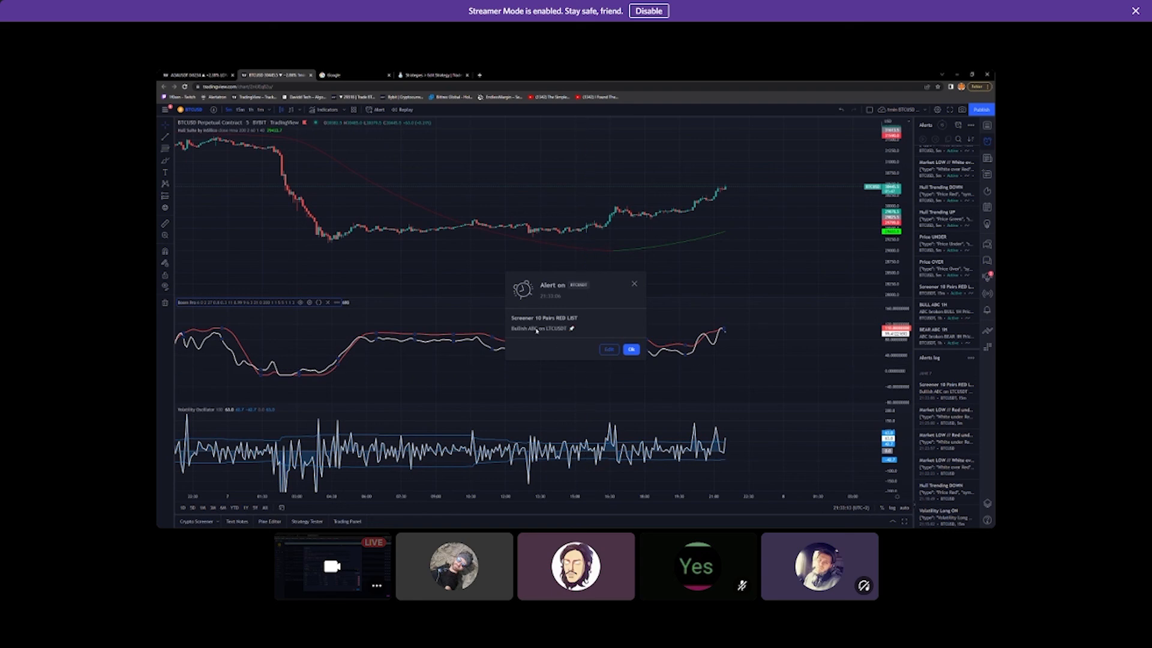
left_click(633, 284)
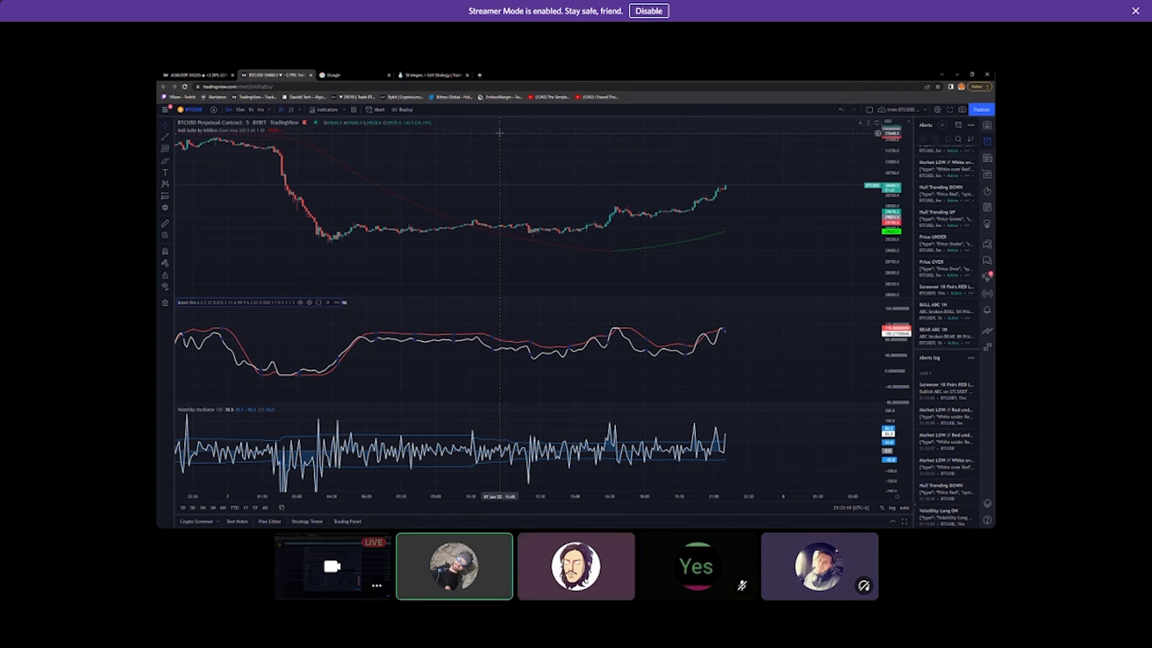
left_click(375, 110)
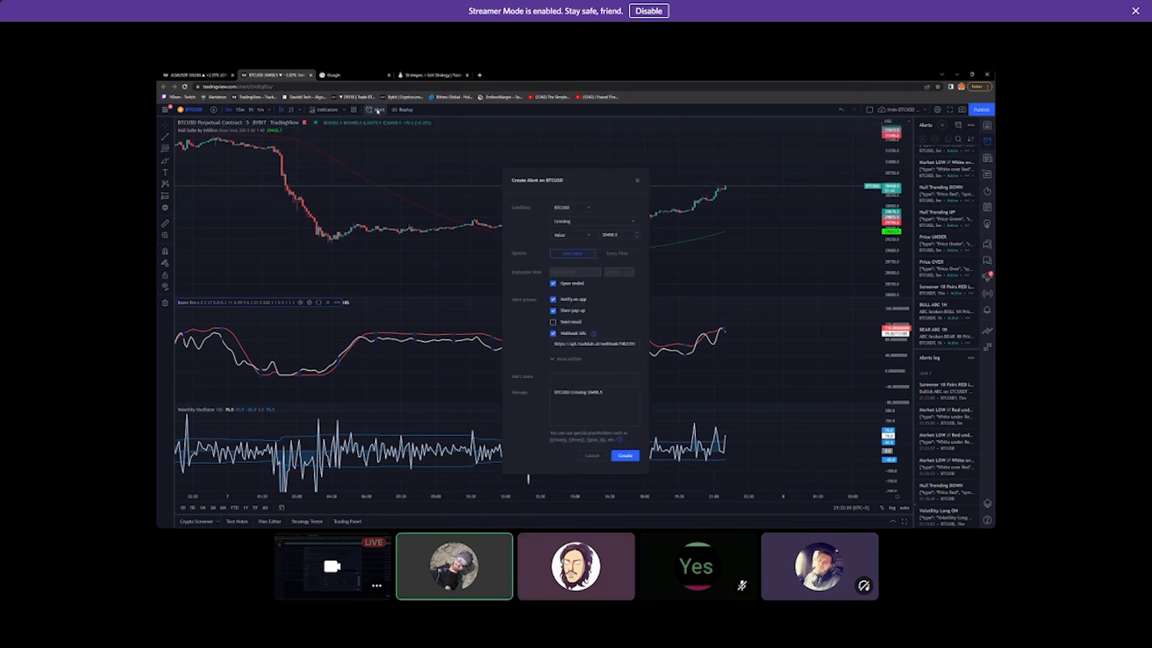
left_click(589, 210)
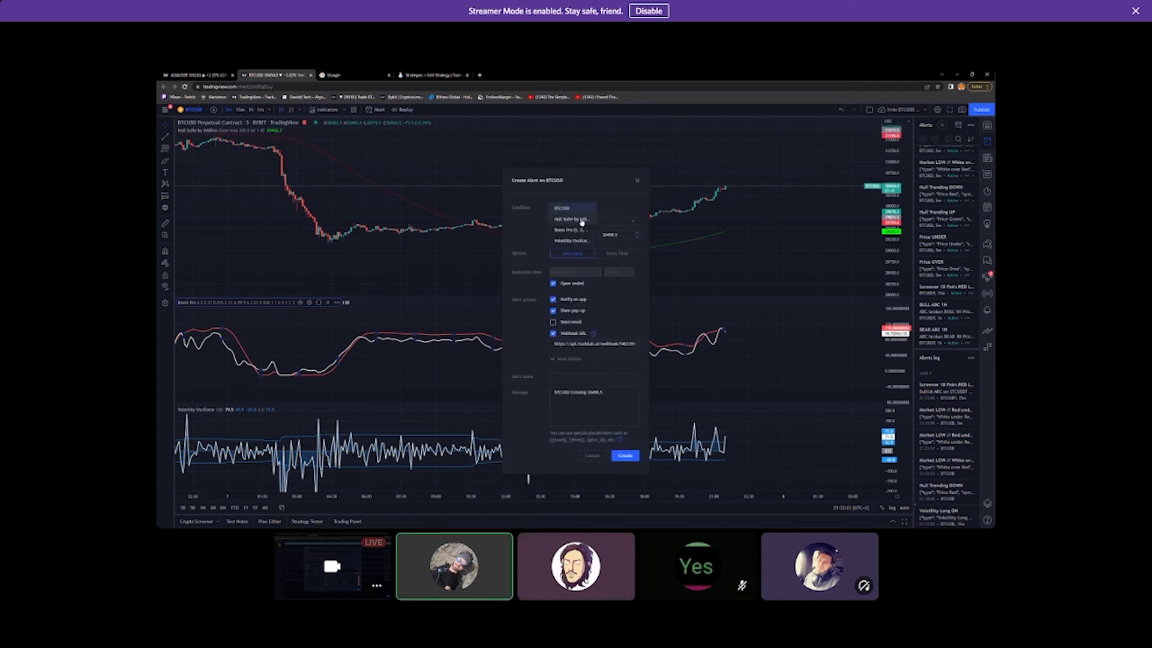
left_click(576, 220)
left_click(634, 223)
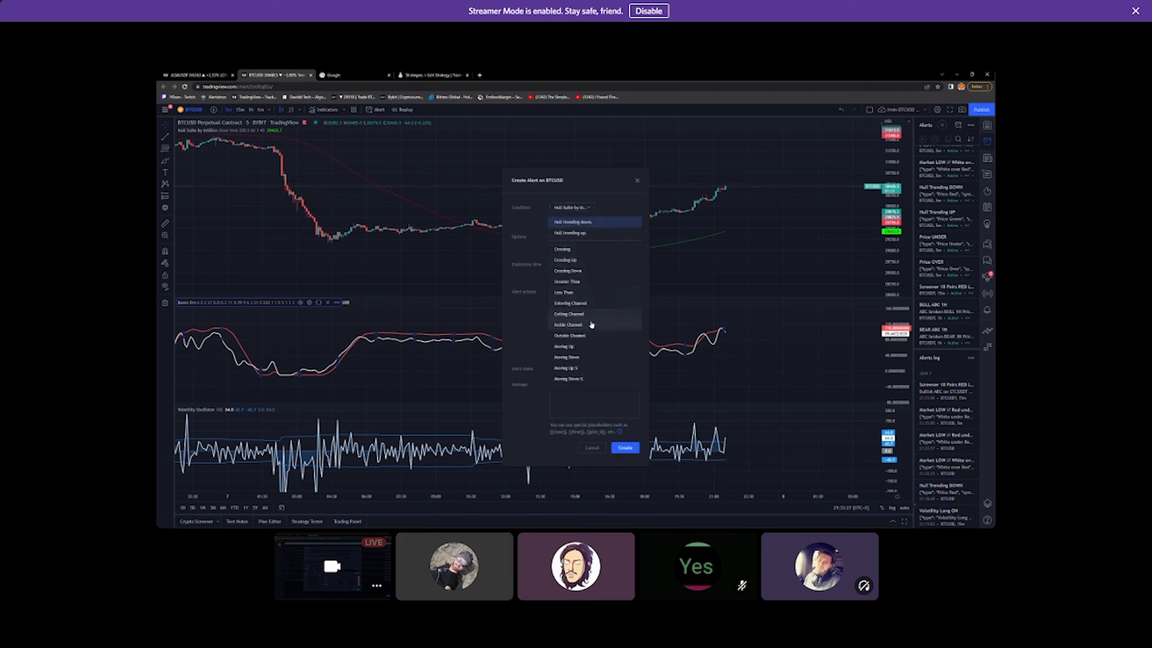
left_click(585, 282)
left_click(590, 236)
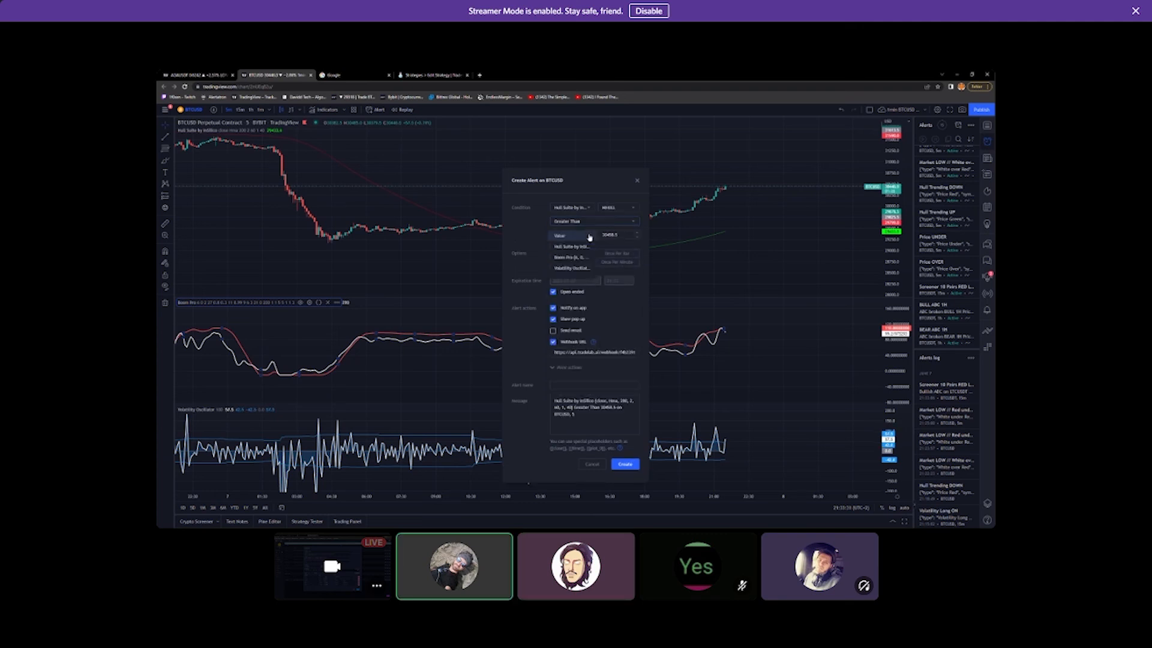
left_click(589, 236)
left_click(615, 235)
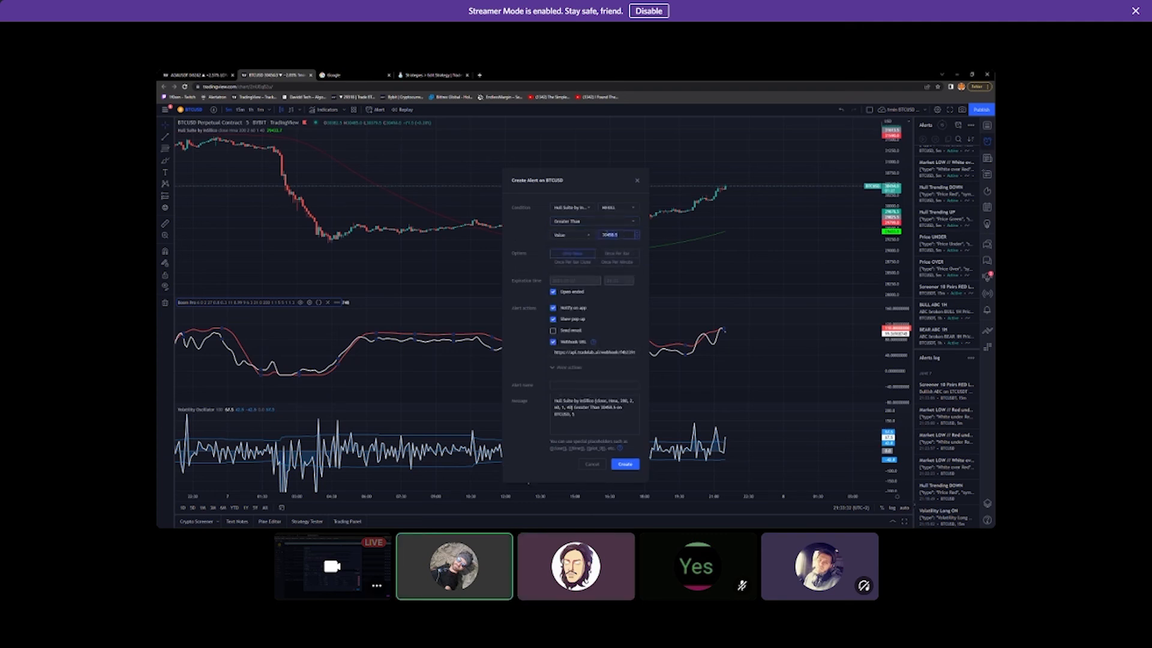
type("0")
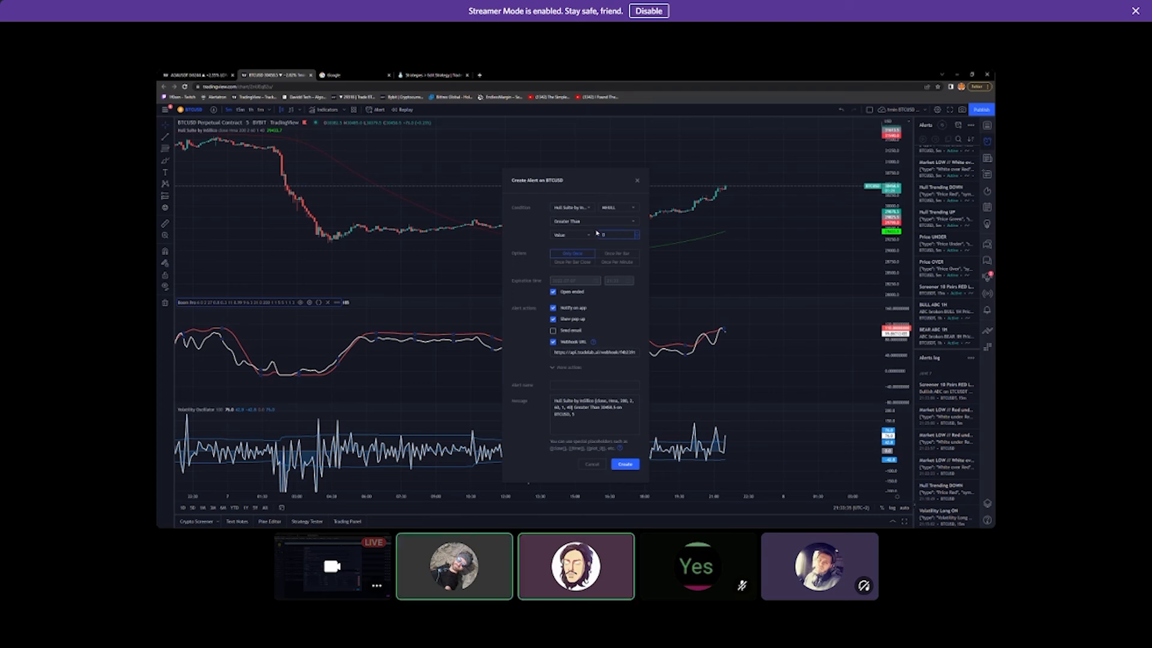
left_click(573, 258)
Copy the Update Alert message from TradeLab and paste it over the default message of the new TradingView alert
left_click(431, 75)
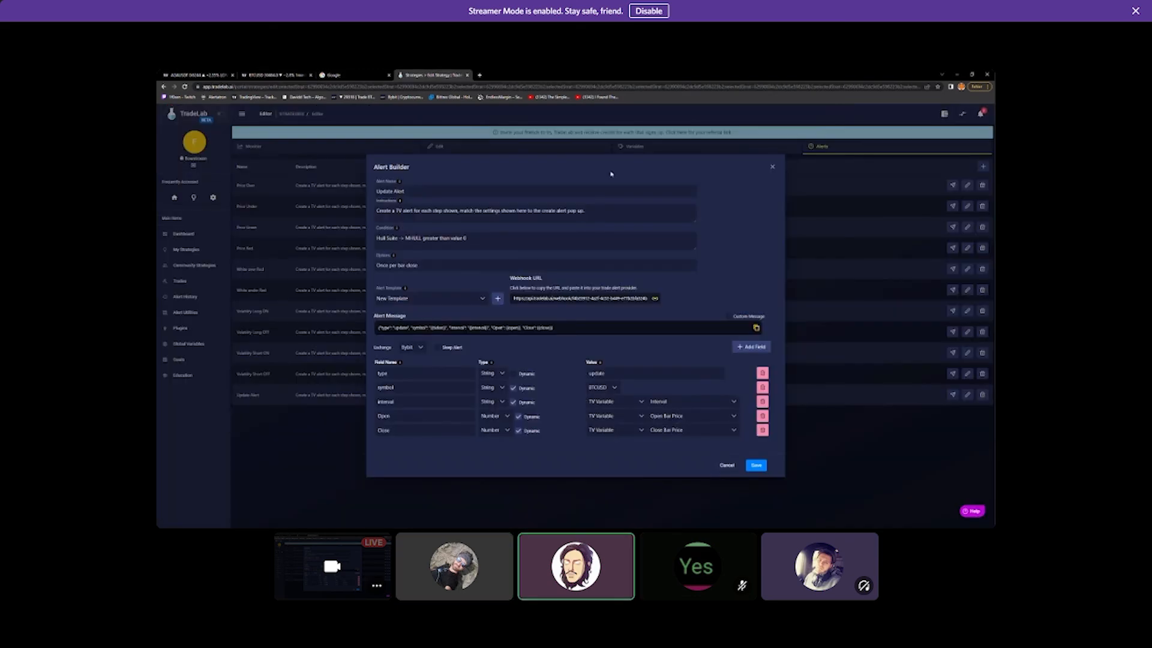
left_click(756, 328)
left_click(276, 75)
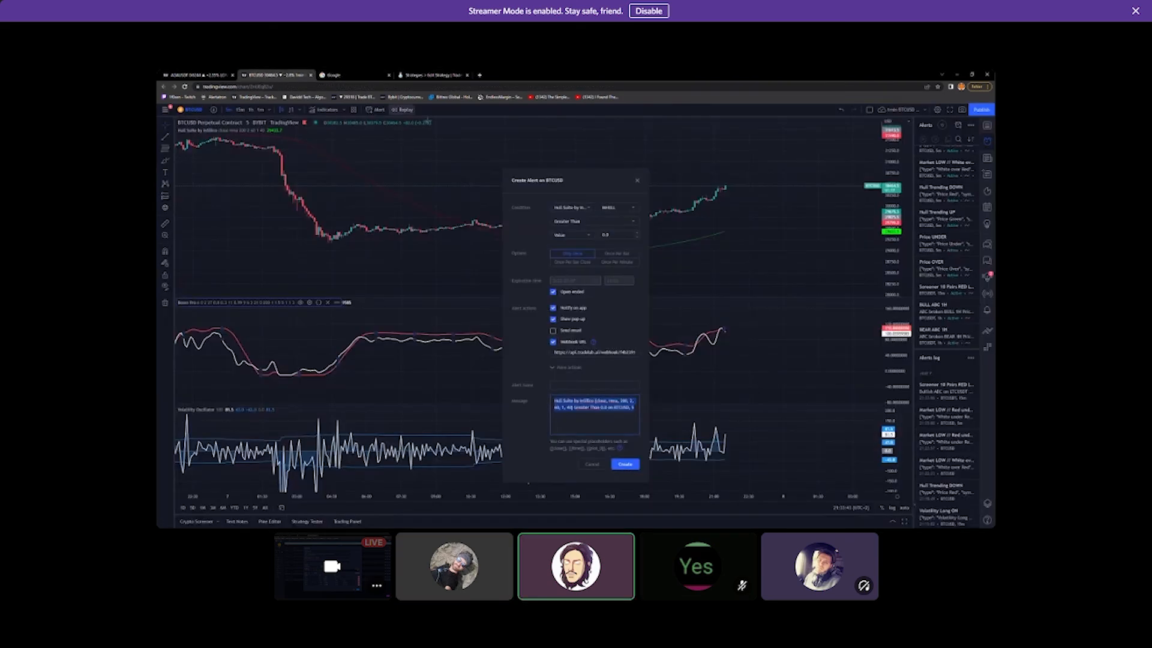
key("ctrl+v")
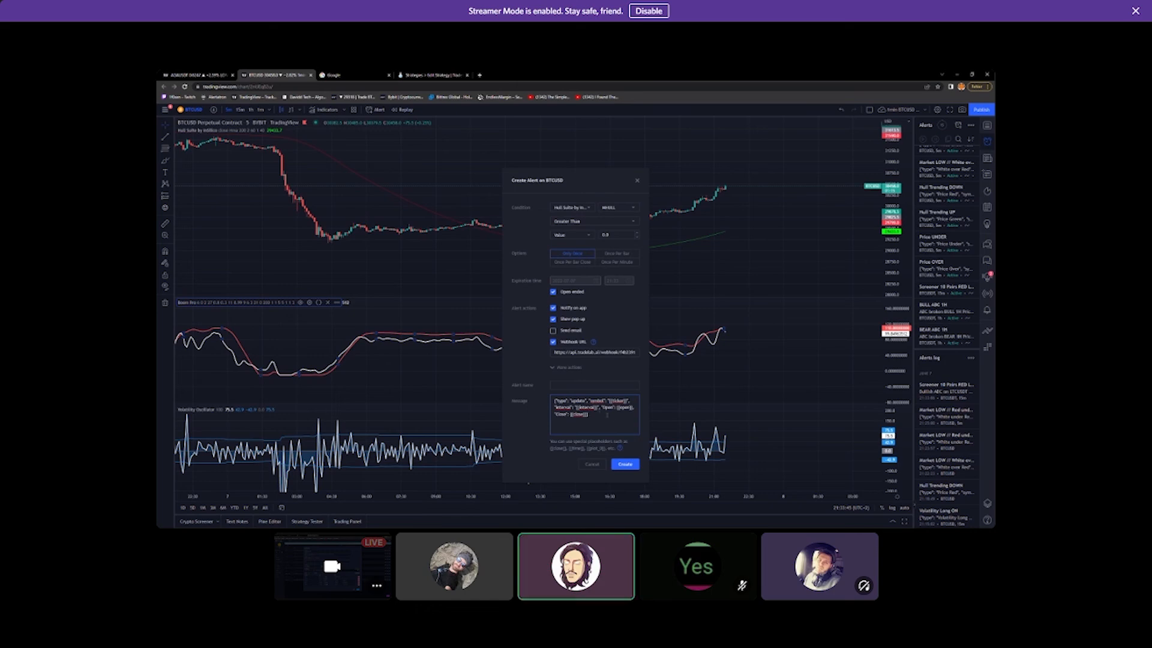
Name the new alert "Update Ticker", create it and dismiss its notification
left_click(572, 384)
type("Update 5")
left_click(624, 465)
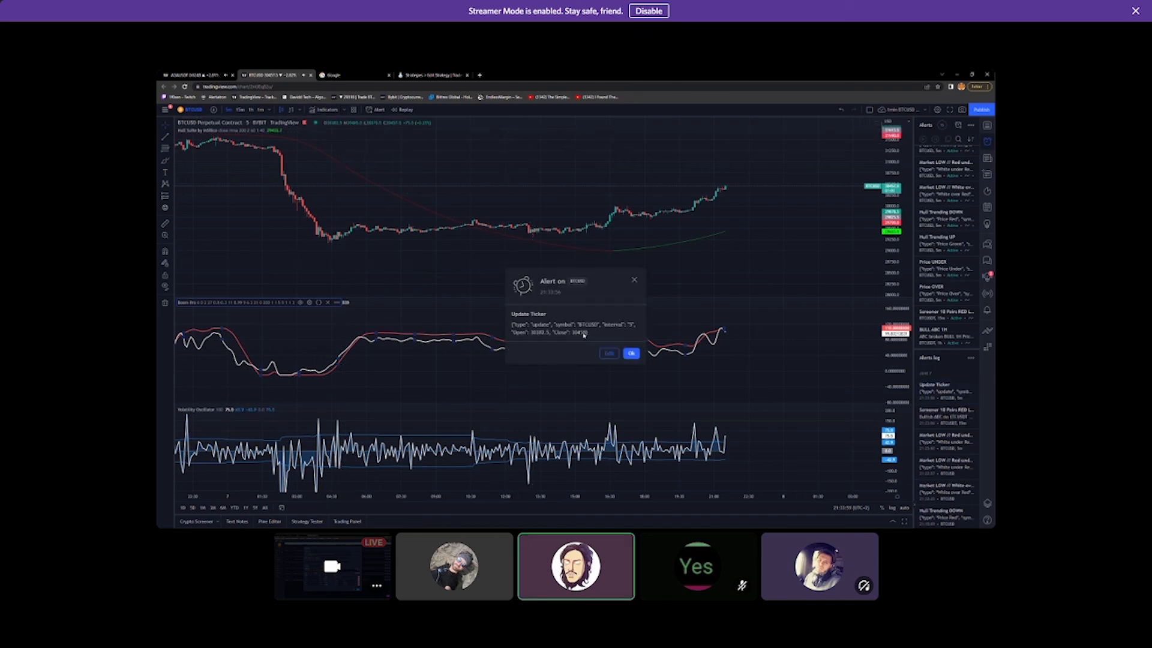
left_click(631, 353)
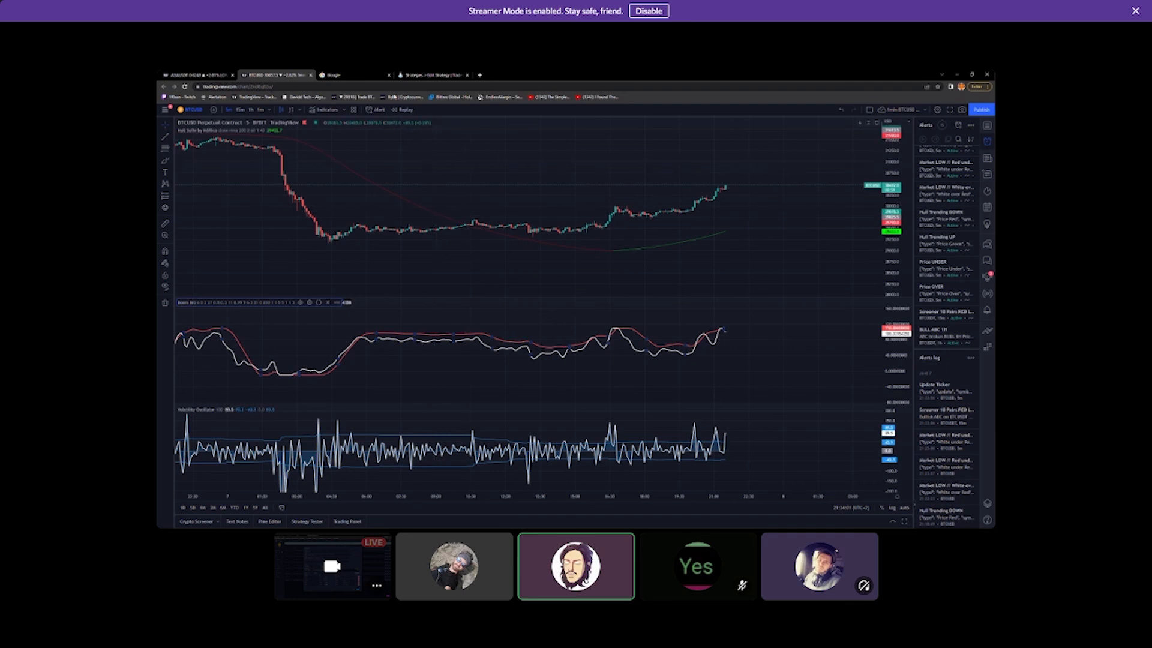
Switch to TradeLab, save the Update Alert, and return to My Strategies, saving the strategy on leaving the builder
left_click(433, 75)
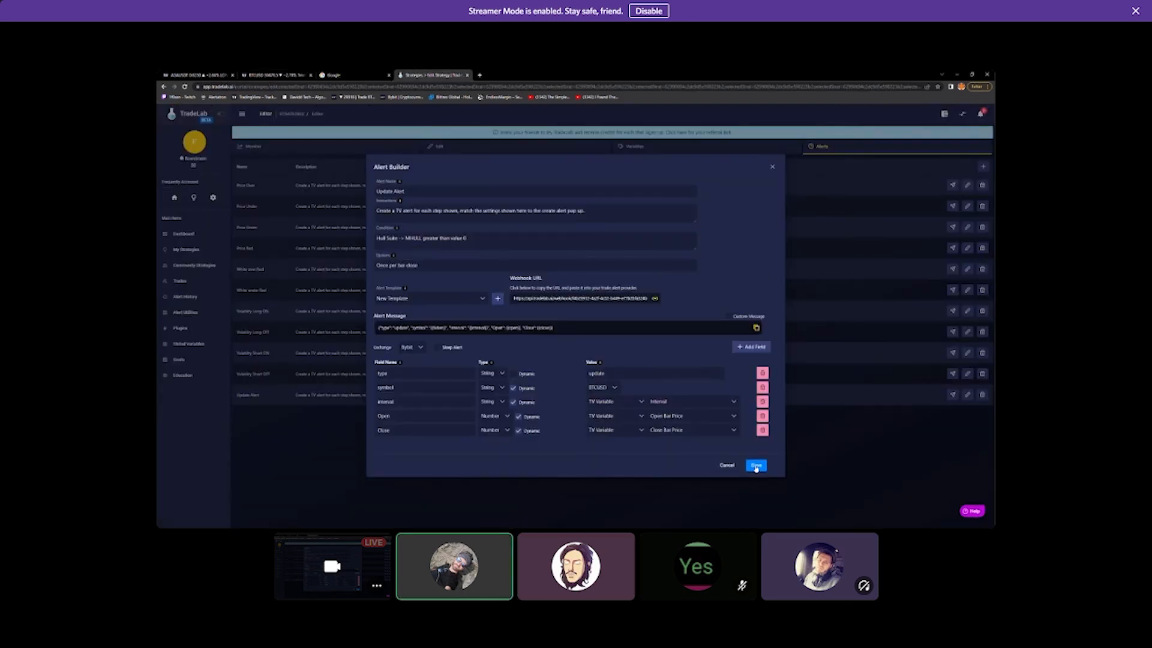
left_click(756, 465)
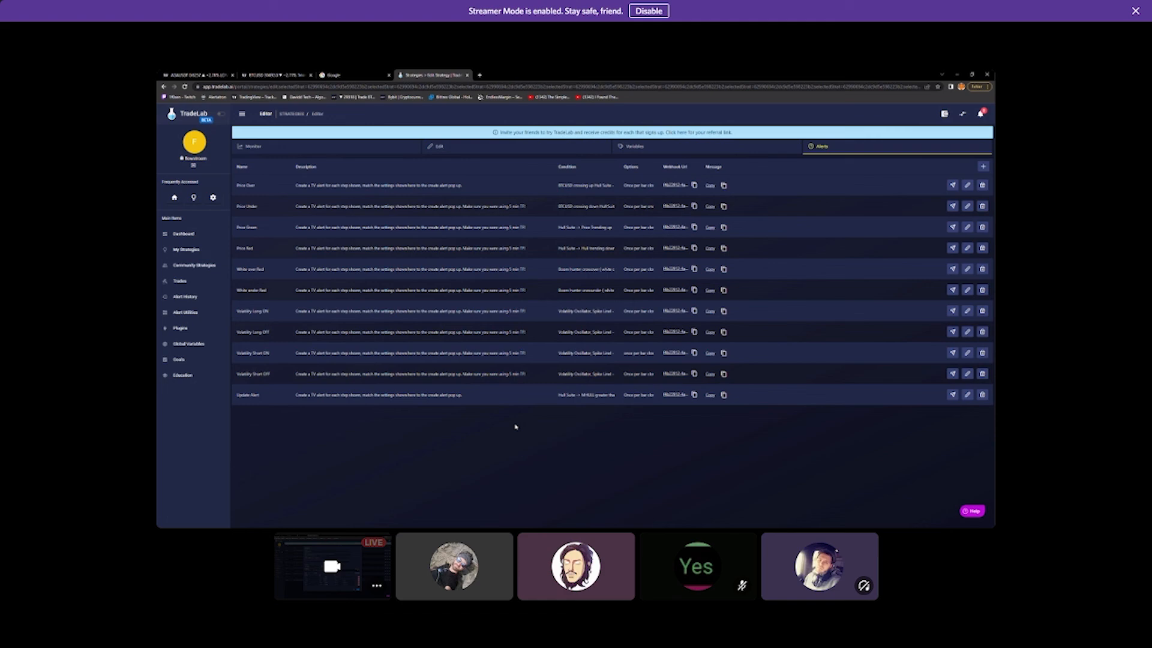
left_click(187, 249)
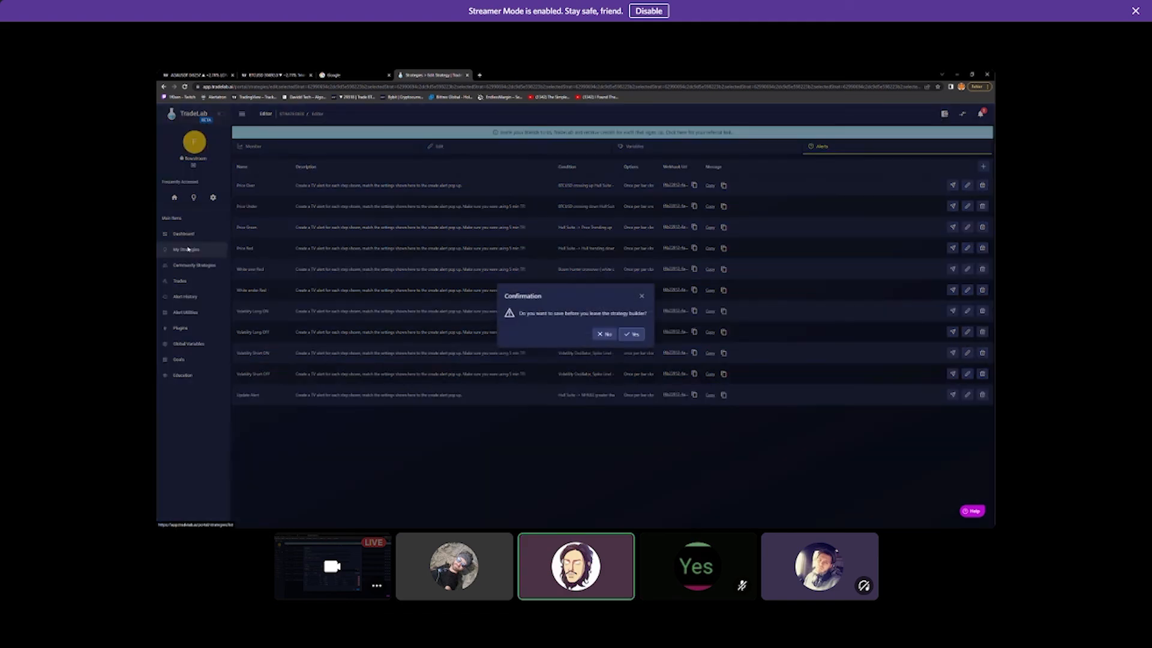
left_click(630, 335)
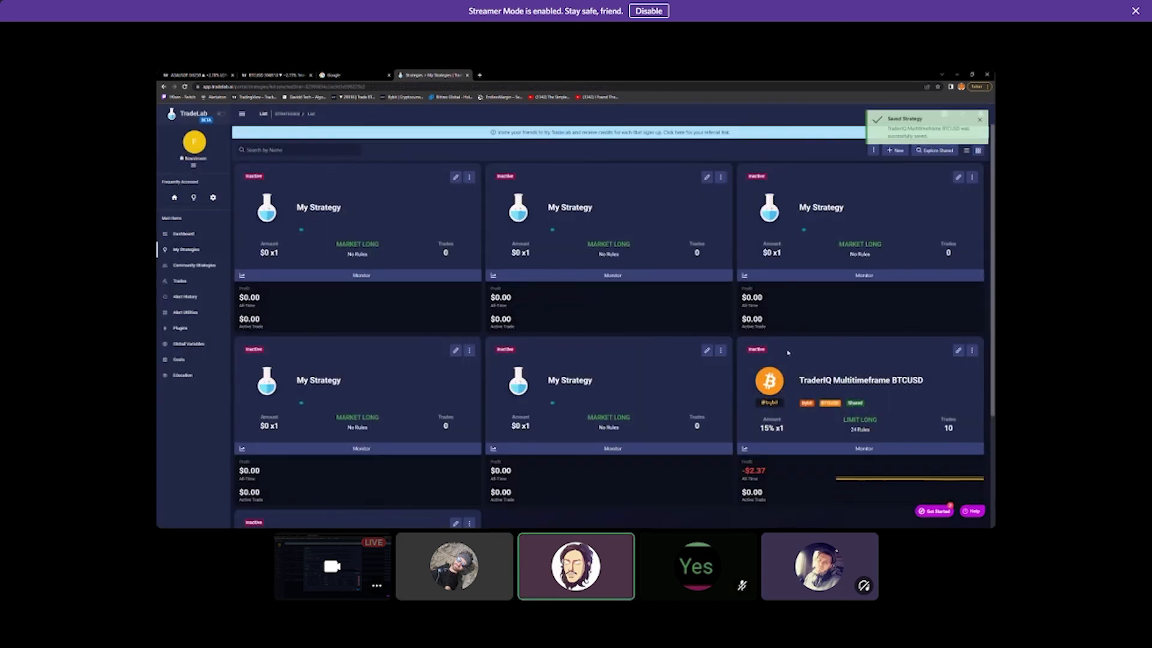
Activate the TraderIQ Multitimeframe BTCUSD strategy in the strategy list
scroll(788, 352, "down", 3)
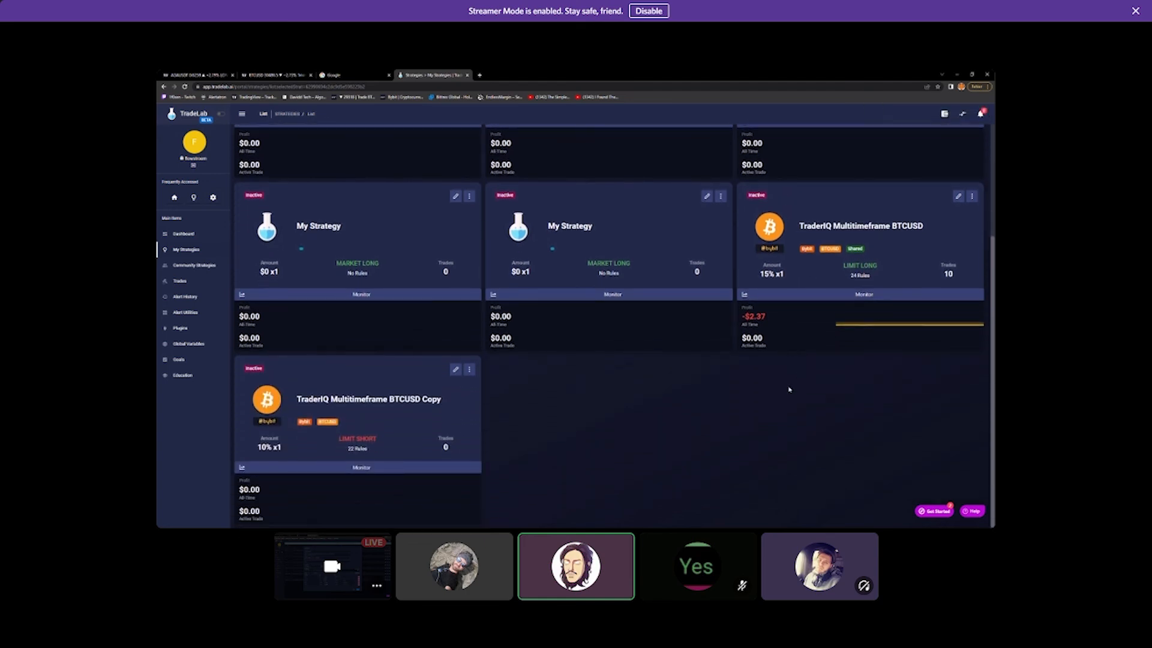
scroll(789, 389, "up", 1)
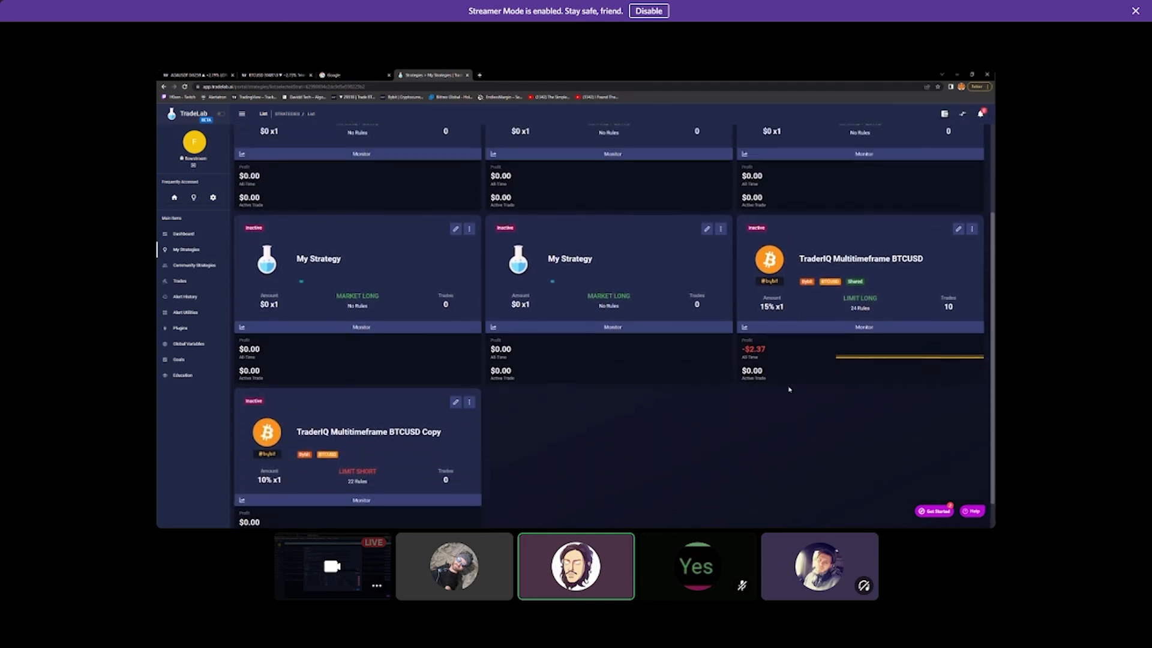
left_click(972, 229)
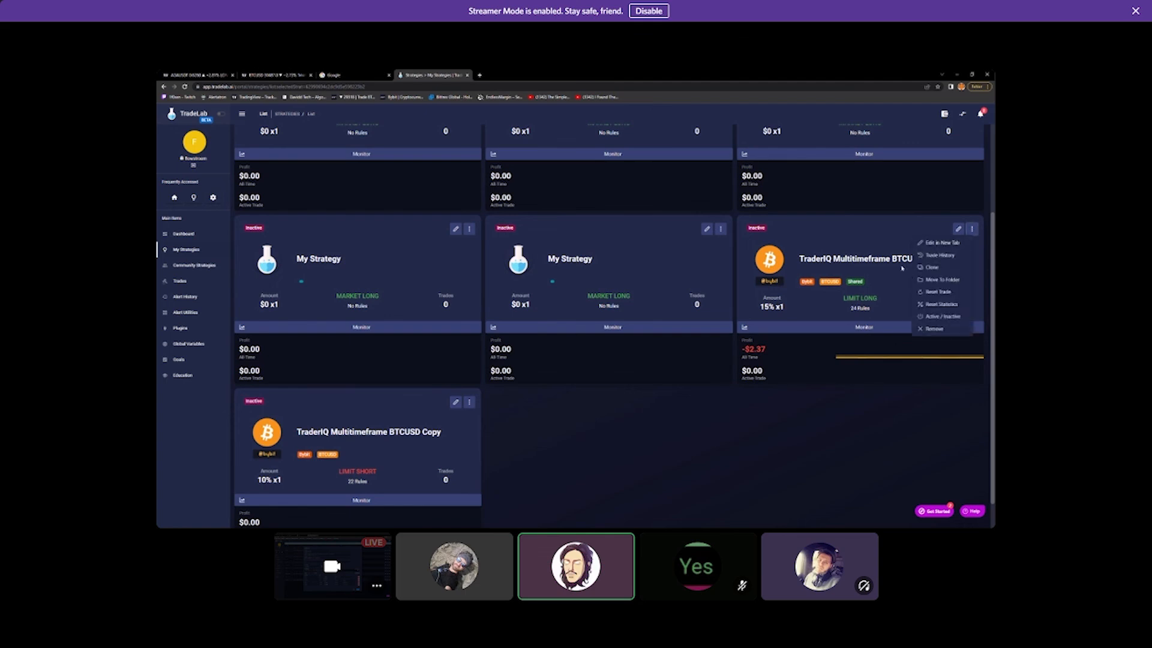
left_click(948, 320)
left_click(606, 338)
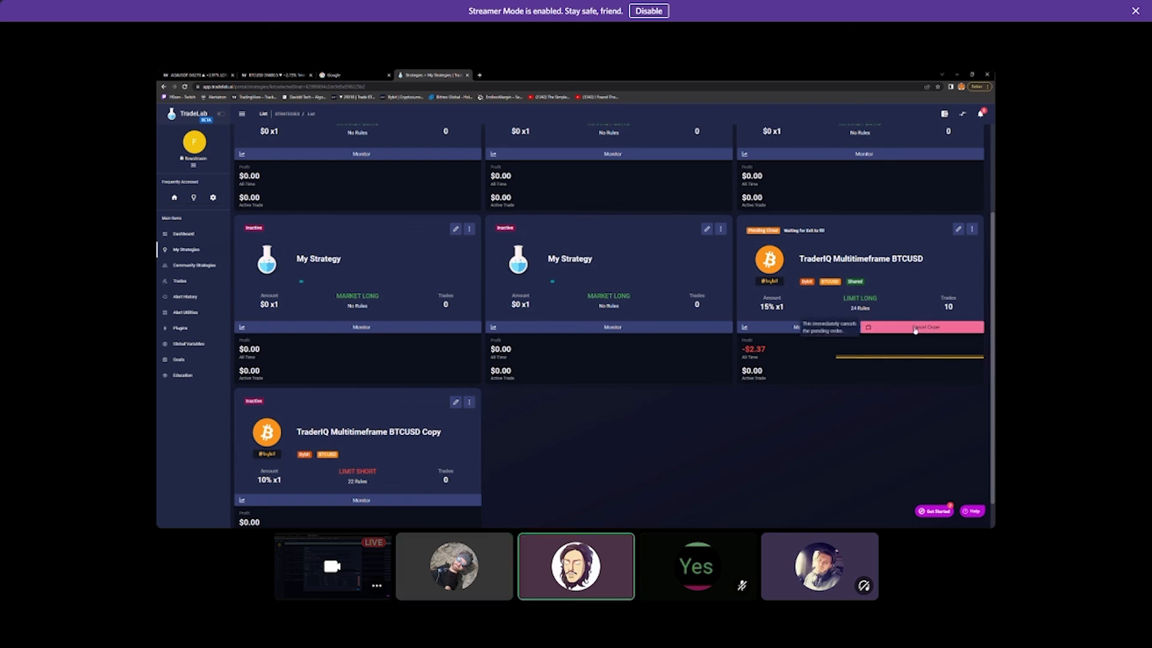
left_click(972, 228)
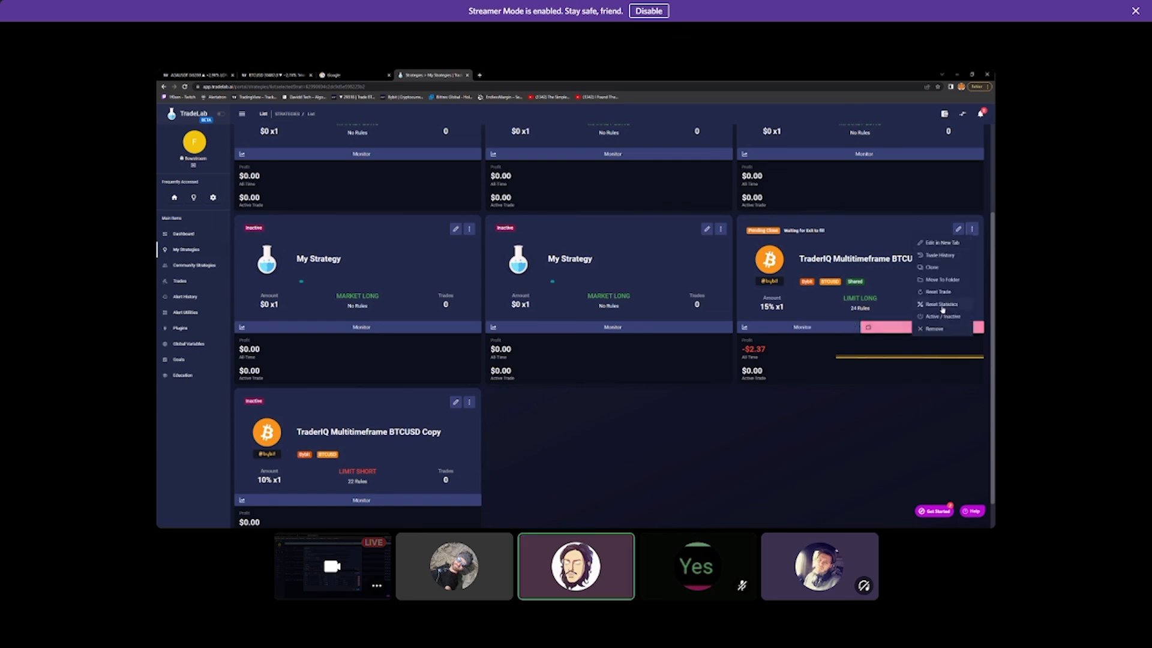
left_click(942, 305)
left_click(595, 340)
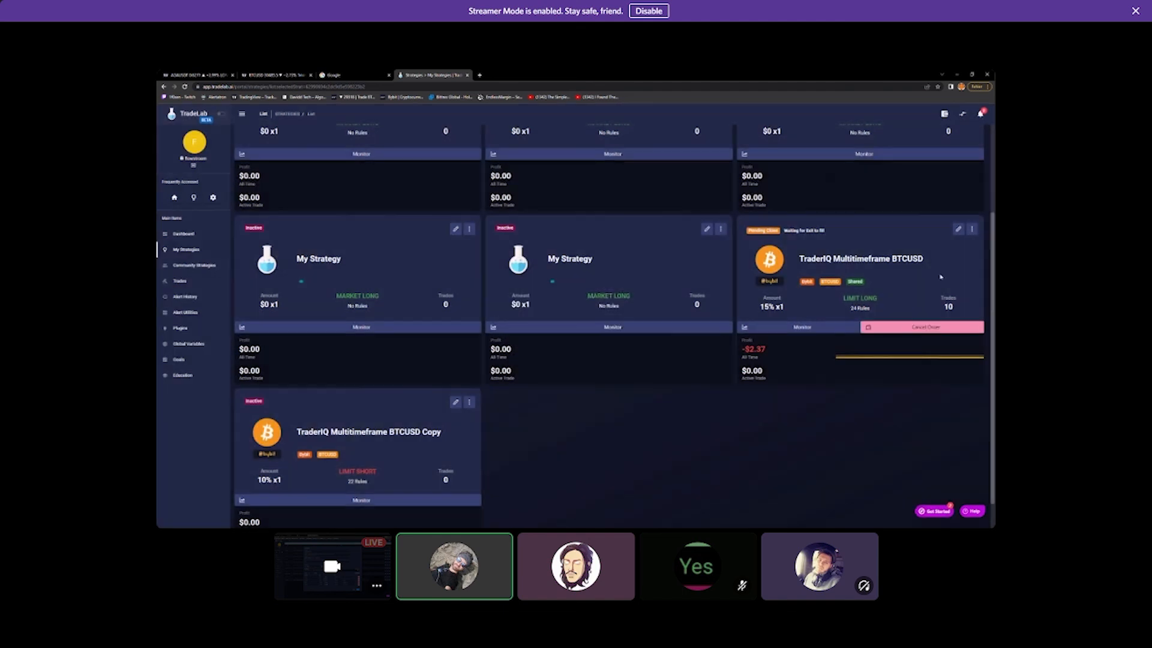
Reset the trade of the TraderIQ Multitimeframe BTCUSD strategy and confirm abandoning its open orders
left_click(972, 229)
left_click(950, 292)
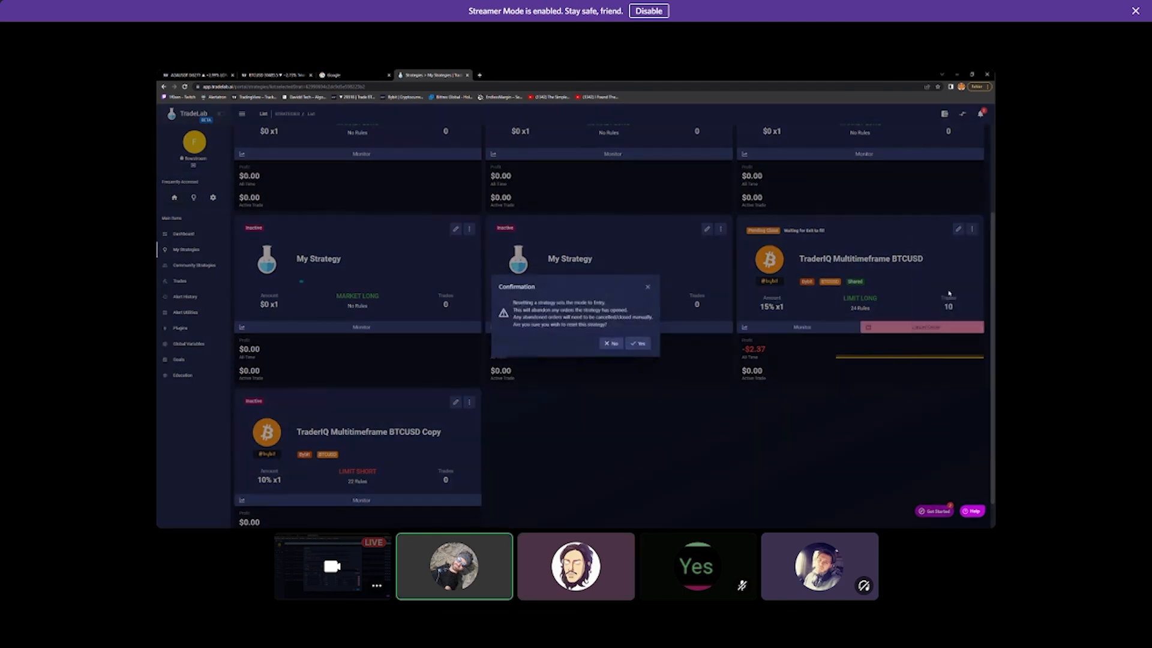
left_click(638, 344)
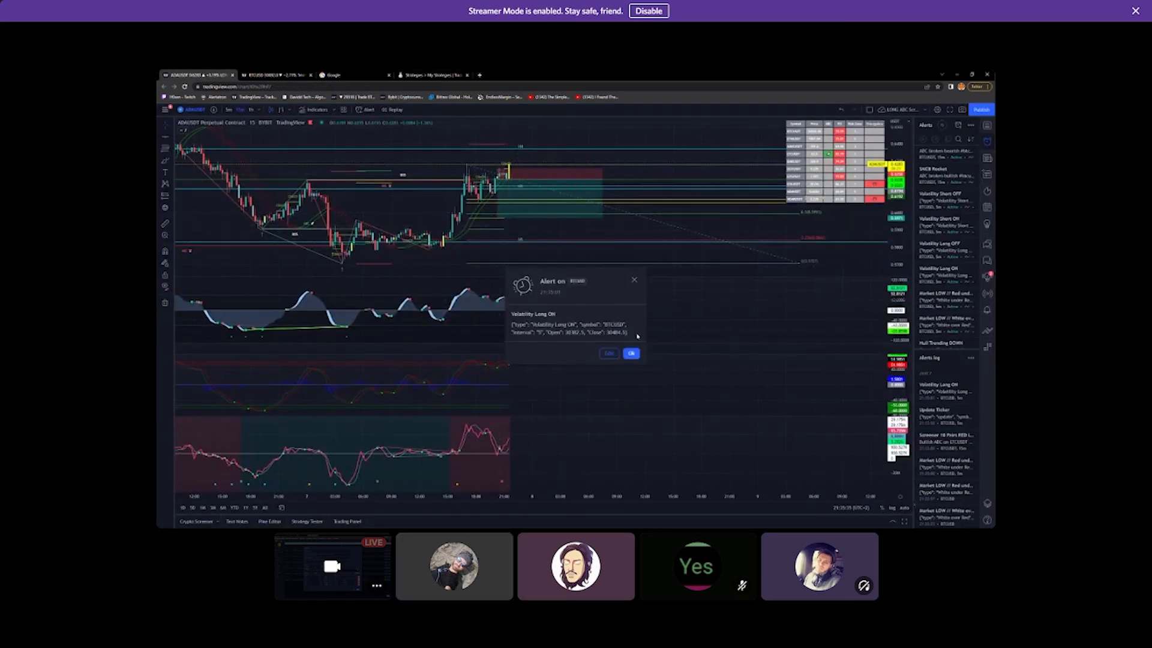
Dismiss the Volatility Long ON notification in TradingView and view the LTCUSDT chart from the watchlist
left_click(632, 353)
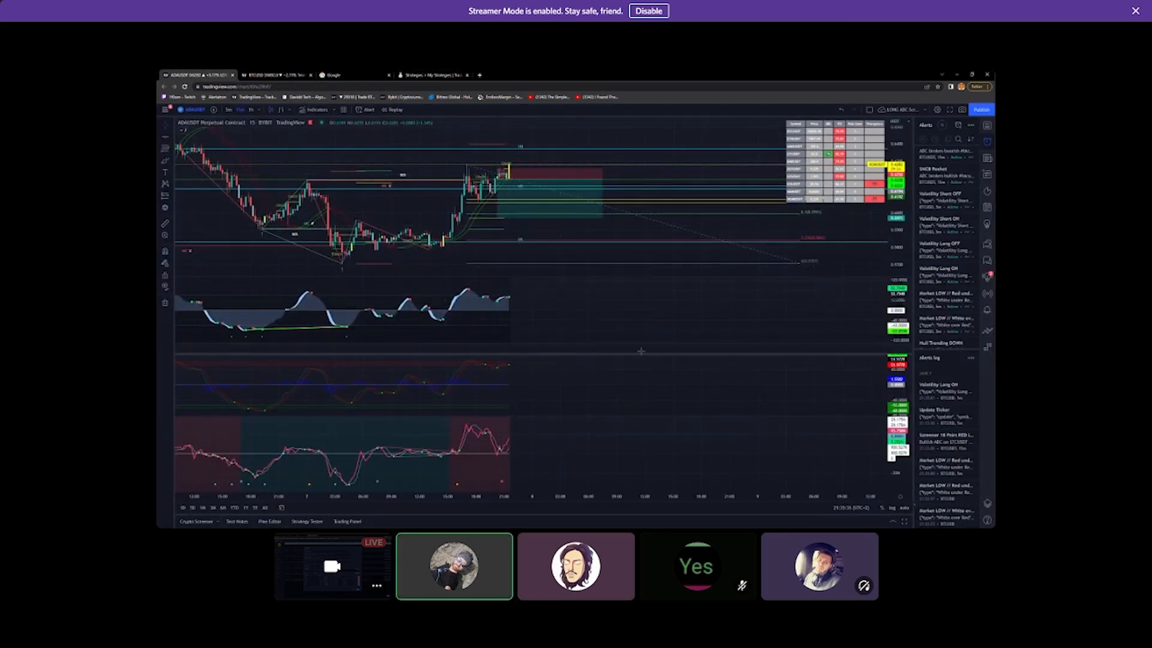
left_click(988, 127)
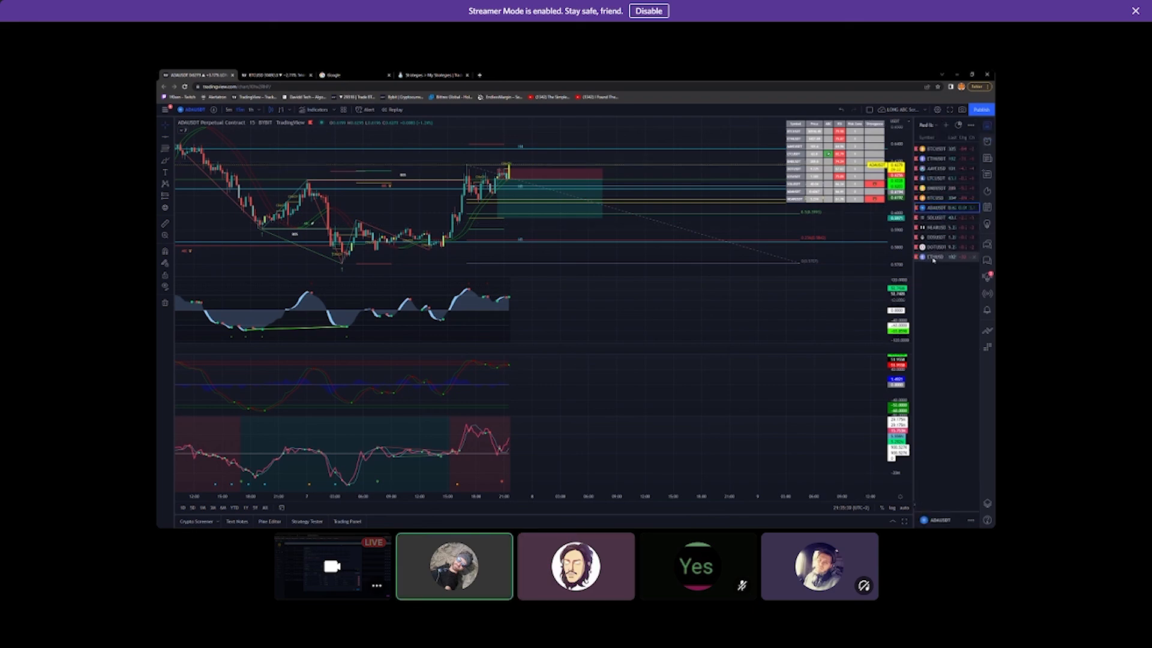
left_click(936, 178)
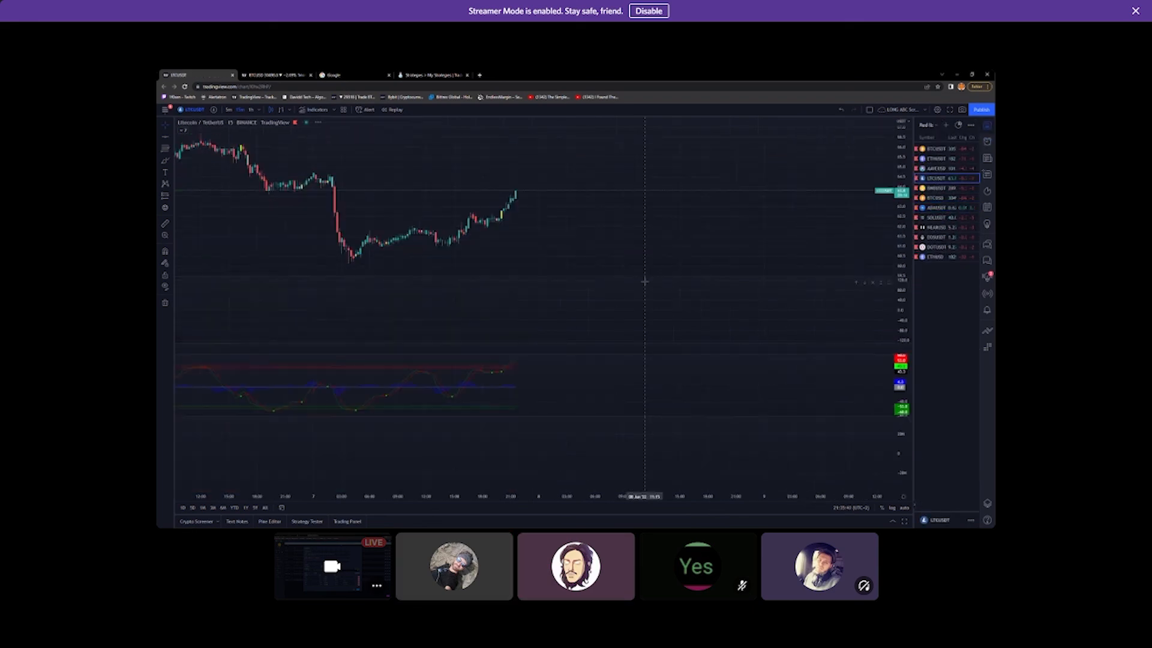
left_click_drag(506, 260, 545, 261)
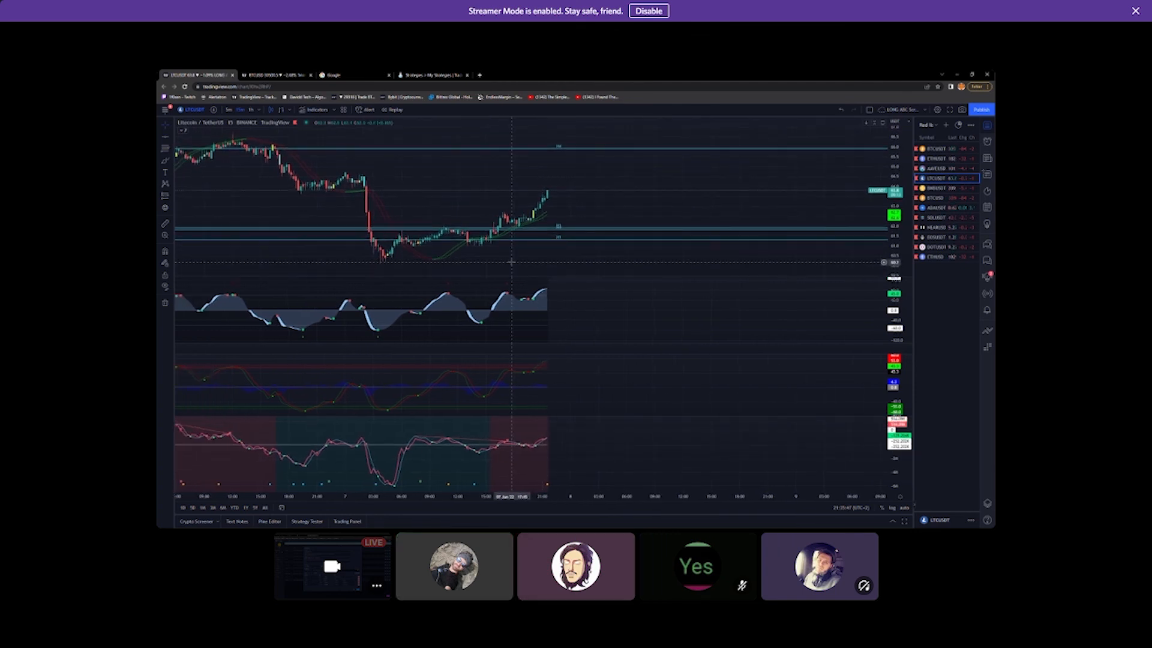
Switch to TradeLab and open the monitoring dashboard of the TraderIQ Multitimeframe BTCUSD strategy
left_click(261, 75)
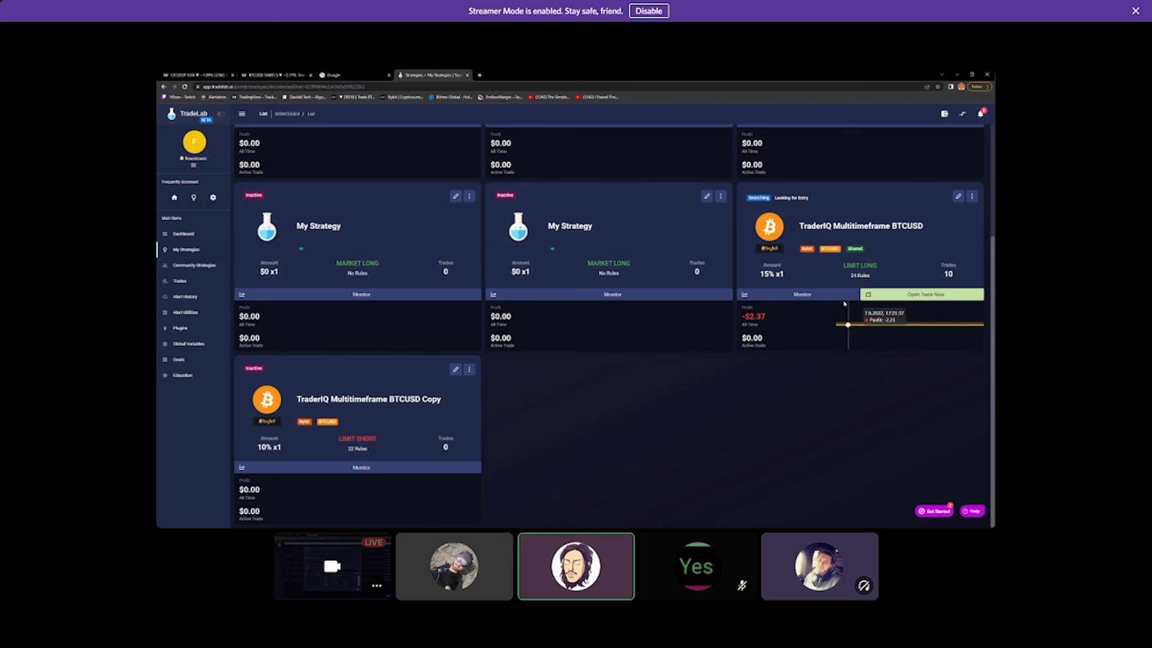
left_click(799, 294)
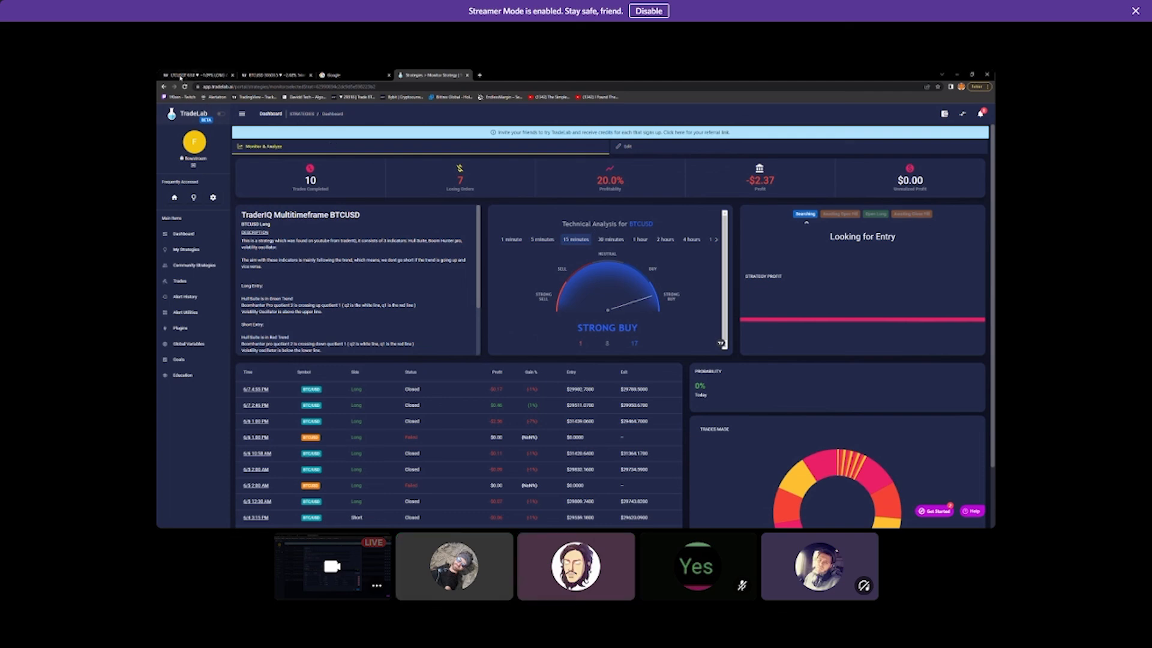
Switch to the BTCUSD chart in TradingView and rescale the price and Boom Hunter panes to examine the latest candles and indicator lines
left_click(259, 76)
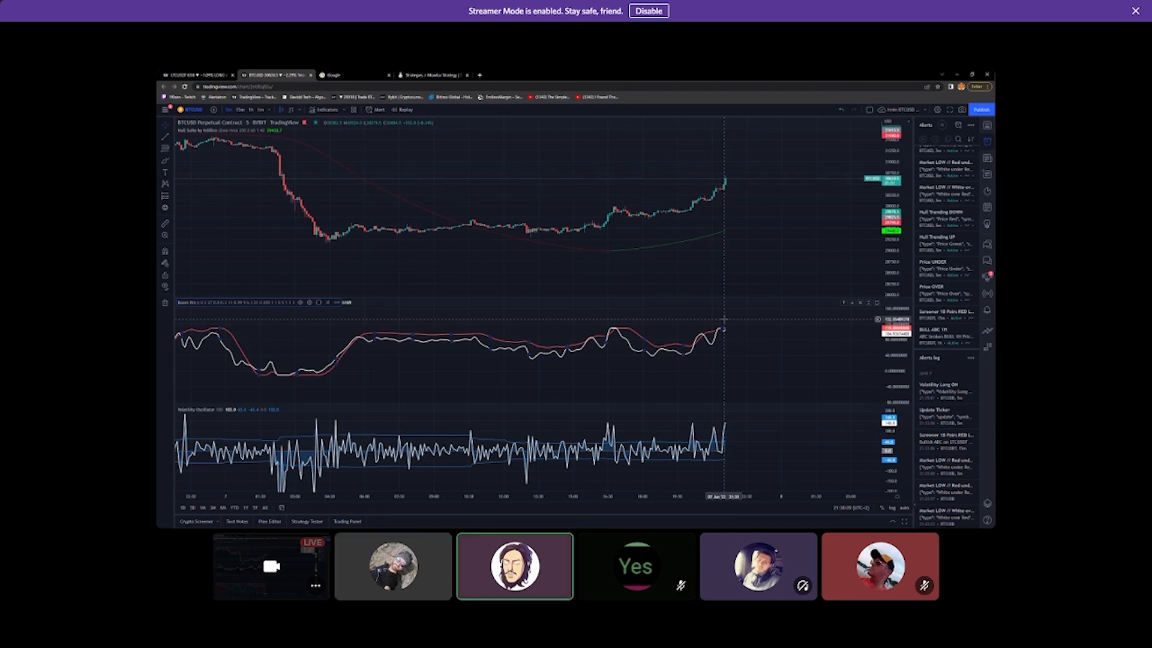
left_click_drag(890, 364, 889, 314)
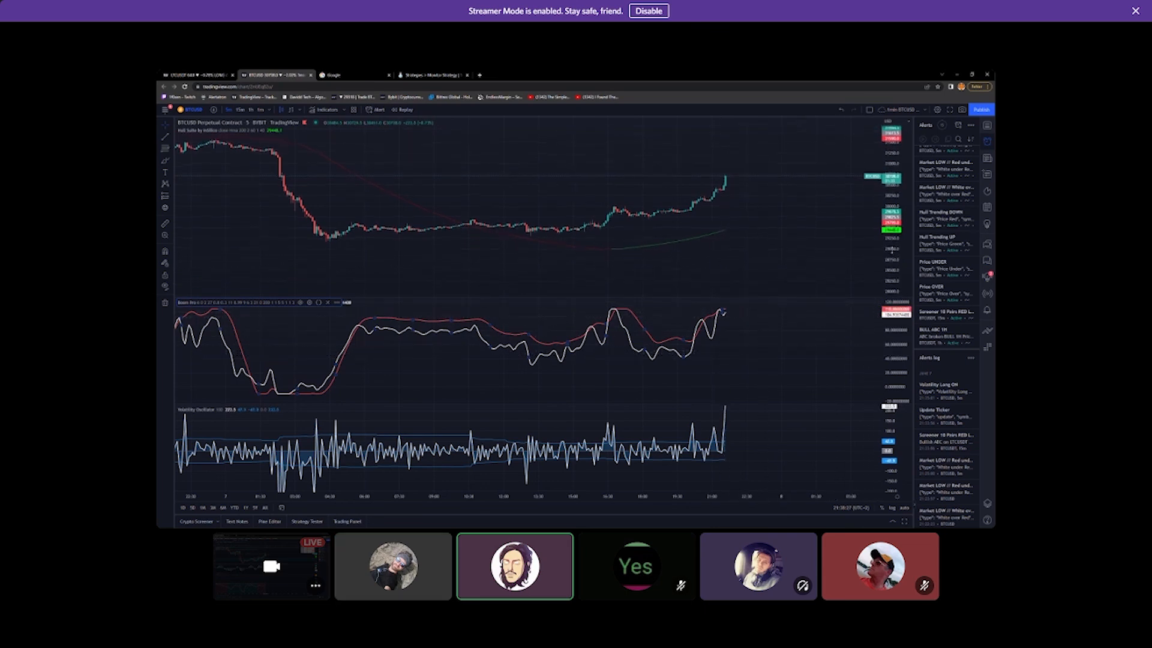
left_click_drag(892, 251, 892, 192)
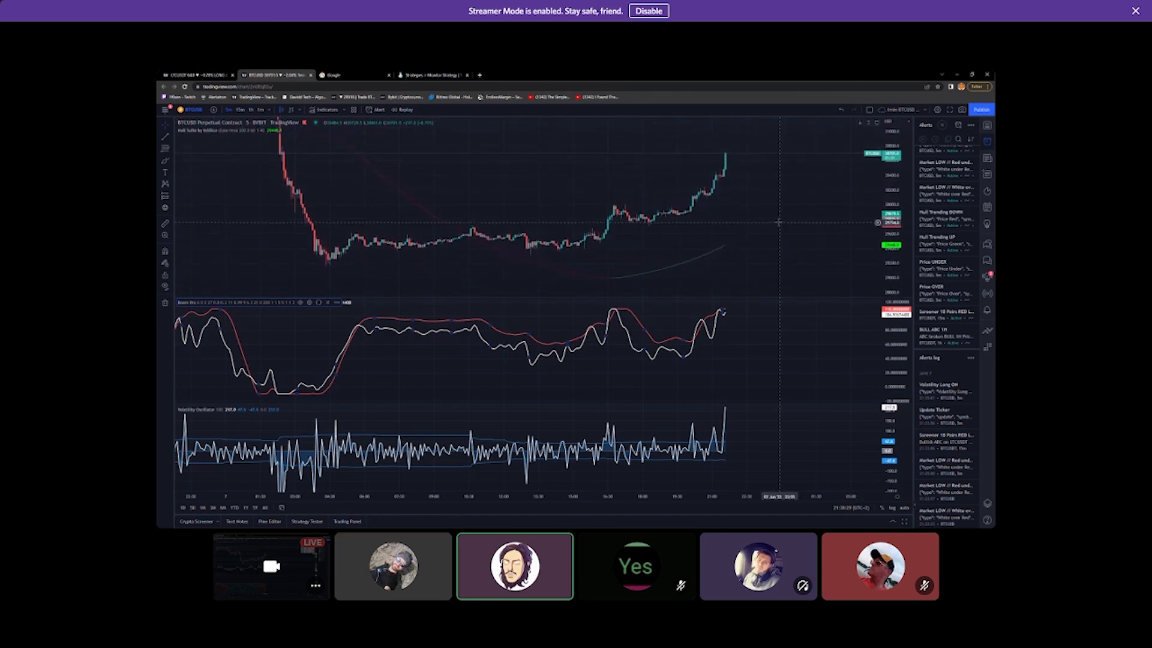
left_click_drag(778, 222, 677, 226)
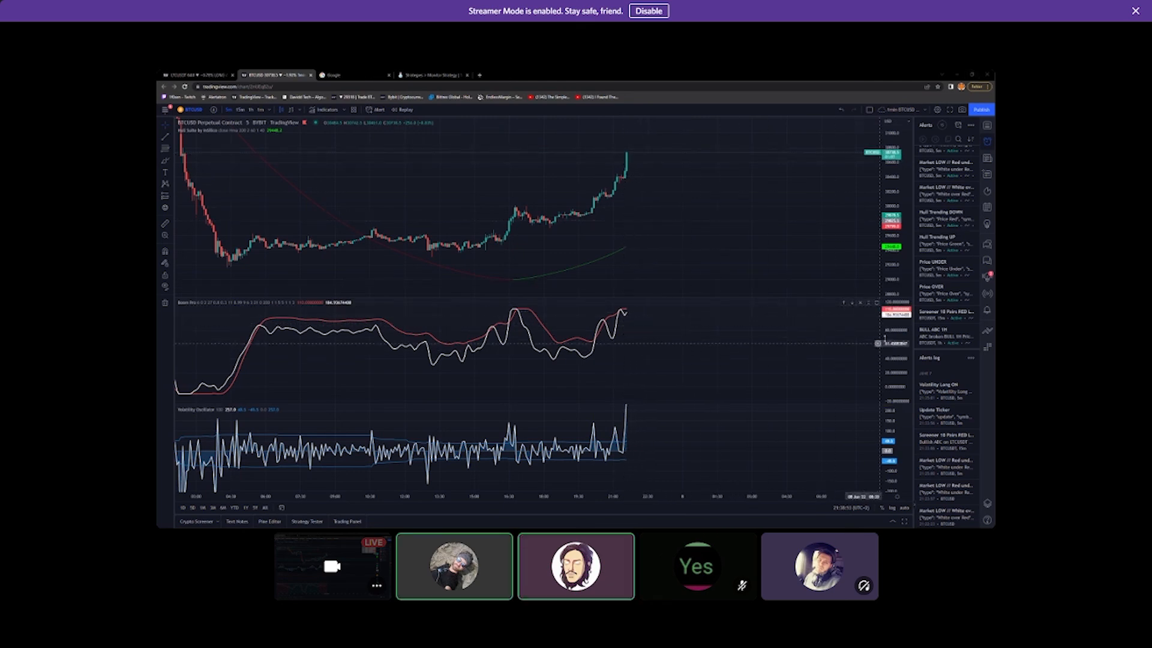
left_click_drag(896, 326, 896, 355)
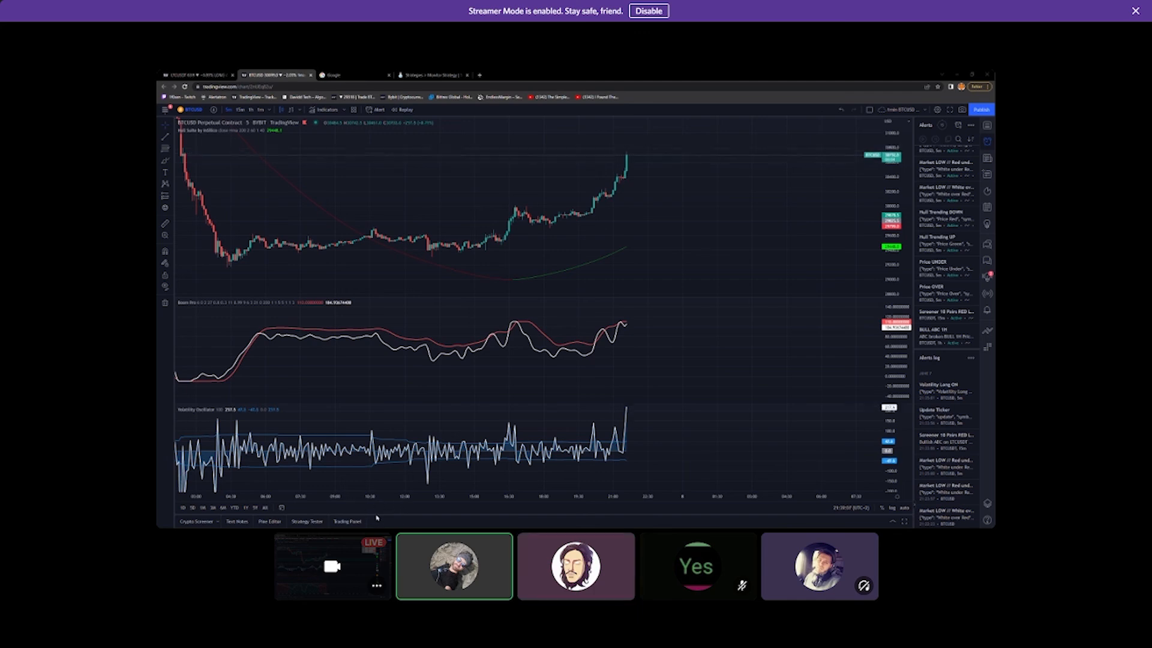
Switch back to TradeLab and look over the My Strategies list, including the TraderIQ Multitimeframe BTCUSD strategy's status
left_click(432, 75)
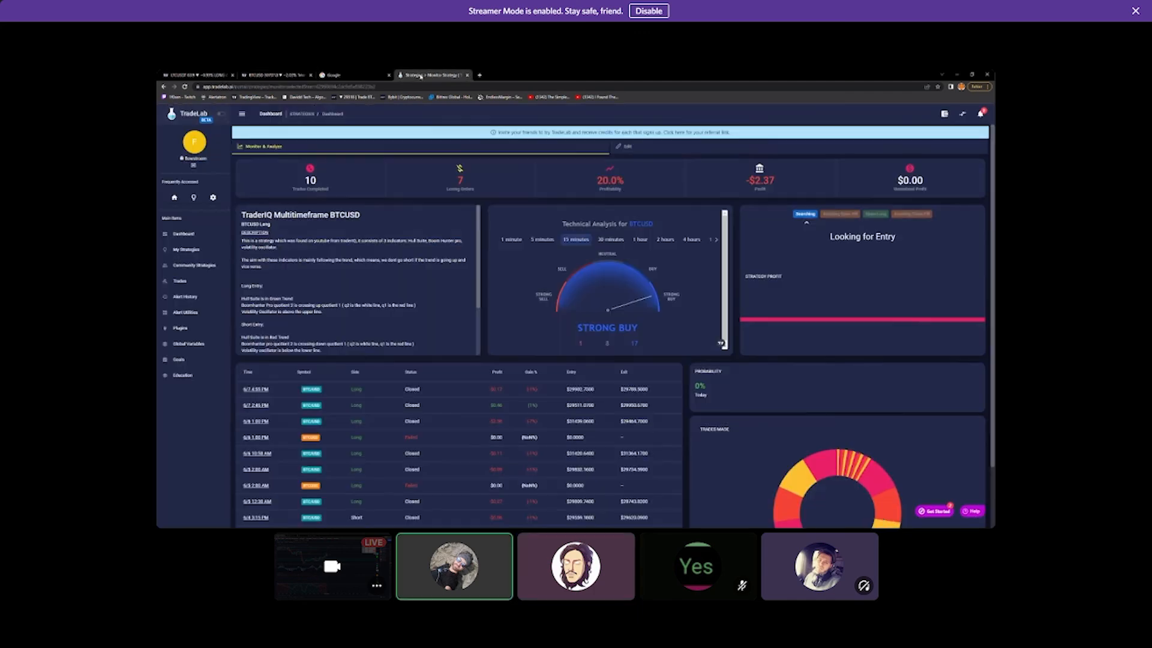
left_click(184, 249)
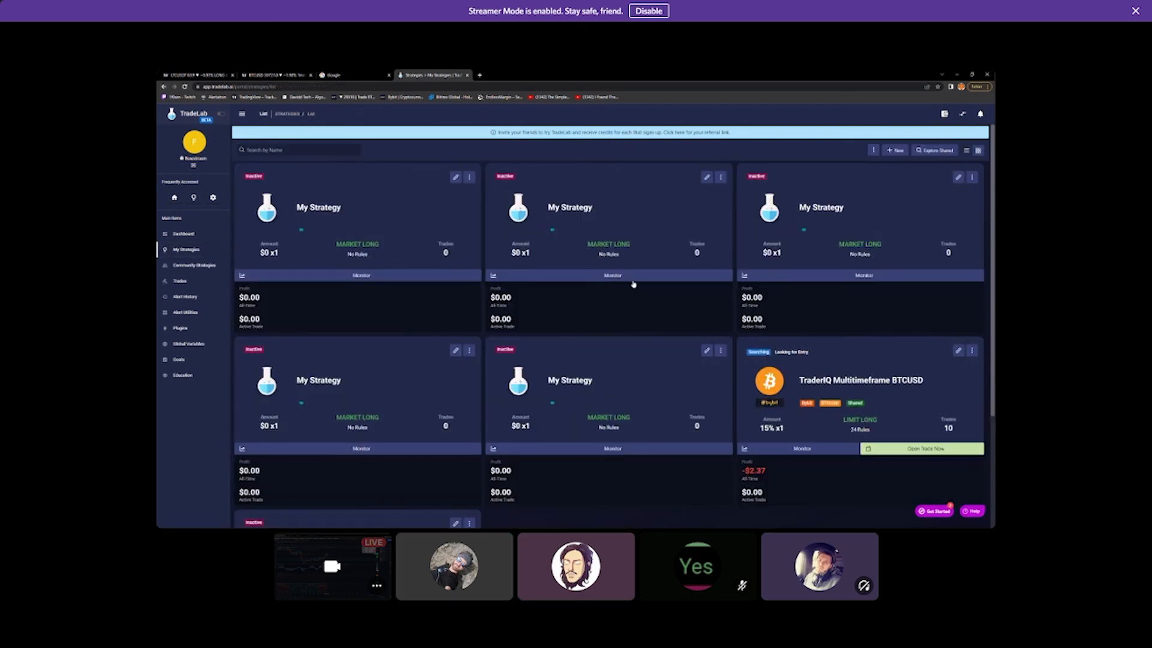
scroll(632, 283, "down", 1)
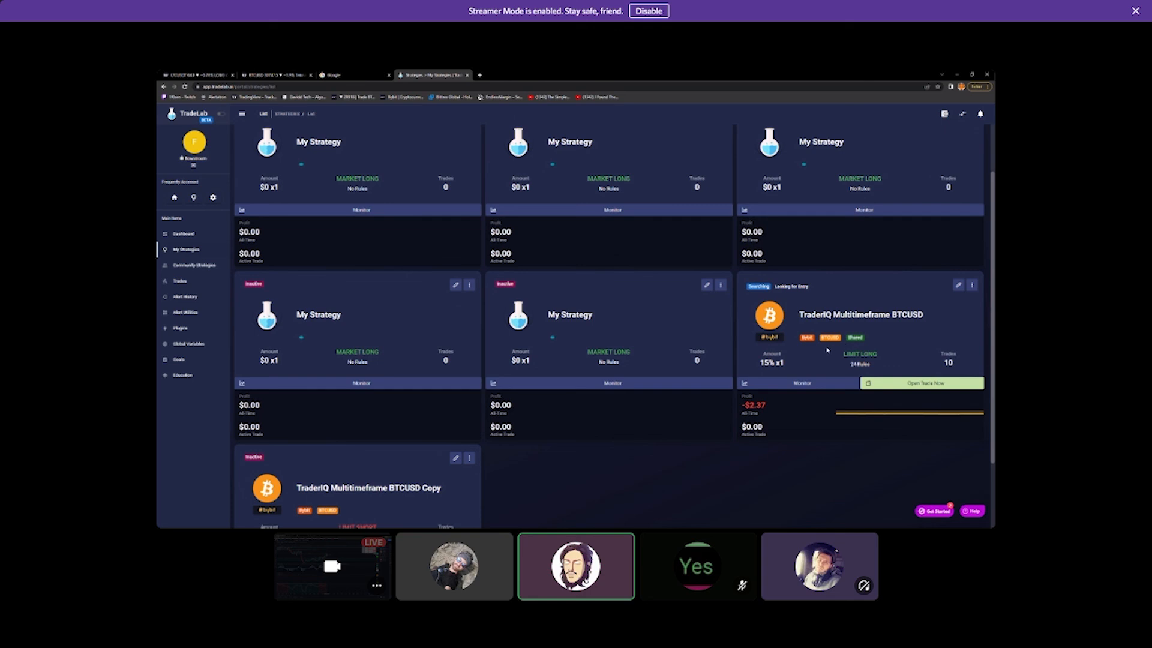
scroll(352, 451, "down", 1)
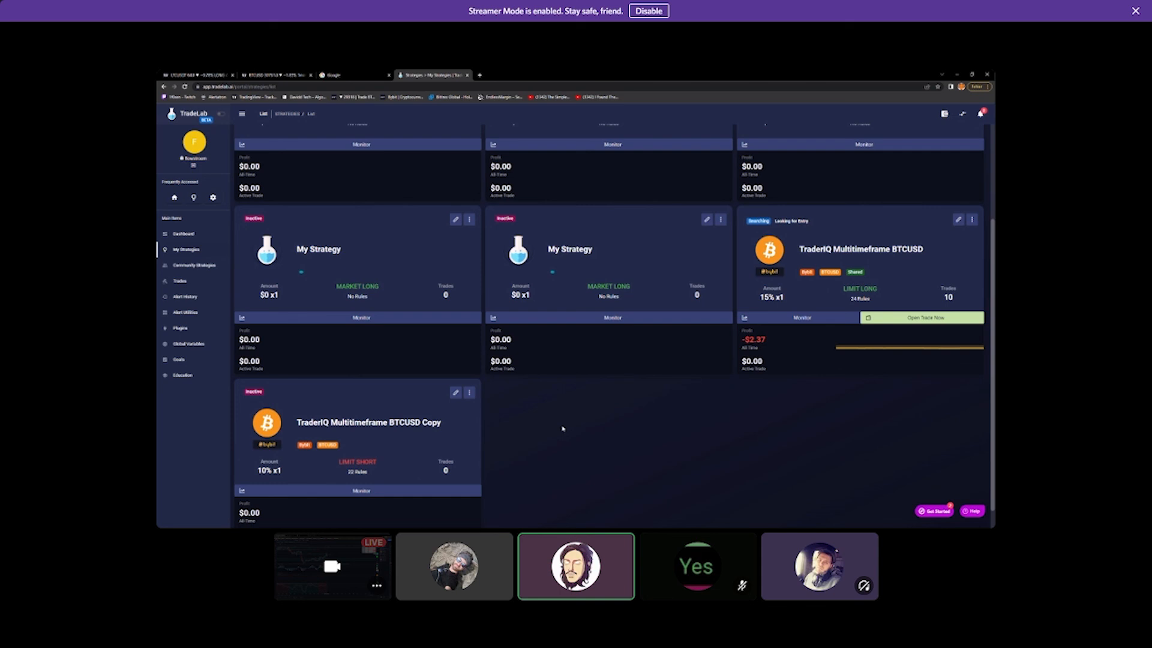
scroll(633, 420, "up", 2)
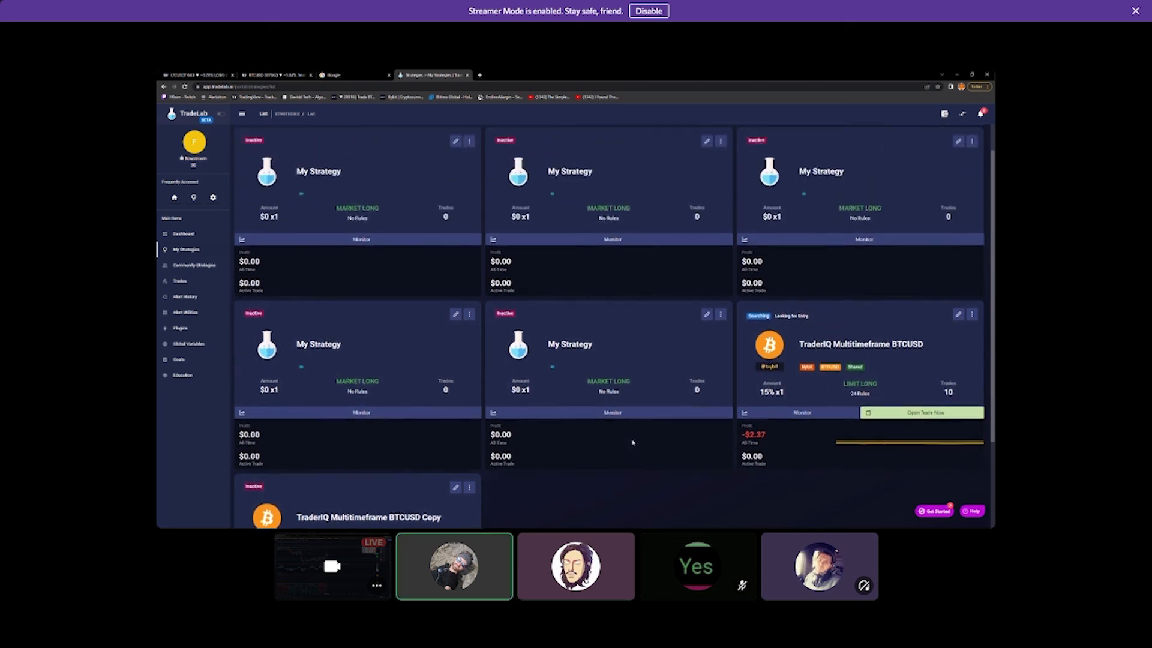